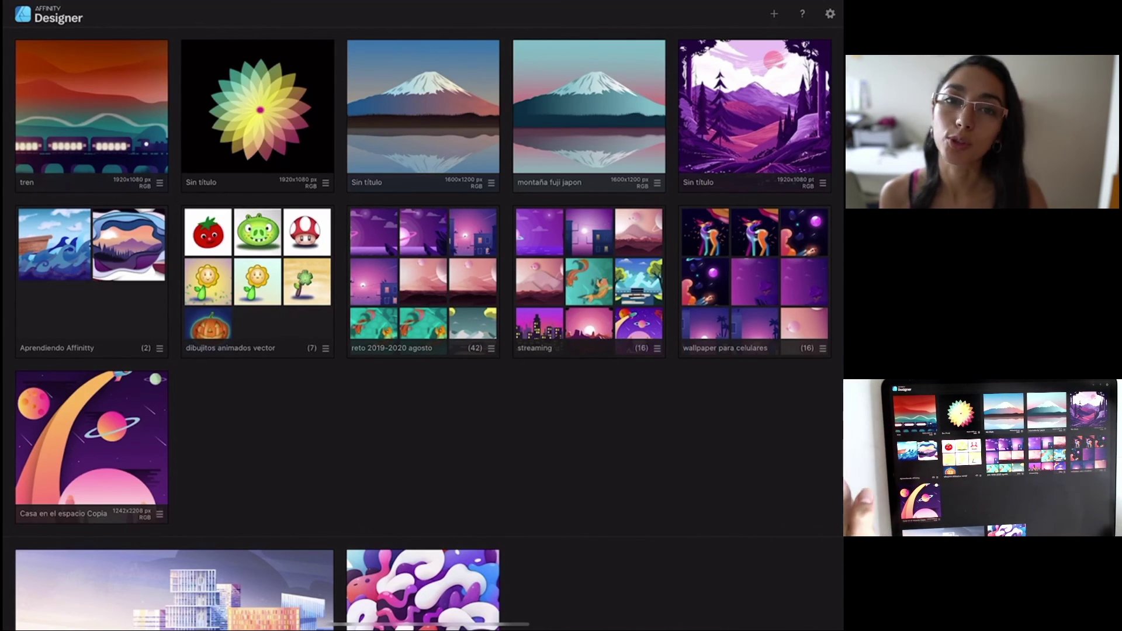
Glance at the finished 'tren' illustration, return to the gallery, and bring up the new-document options.
left_click(92, 108)
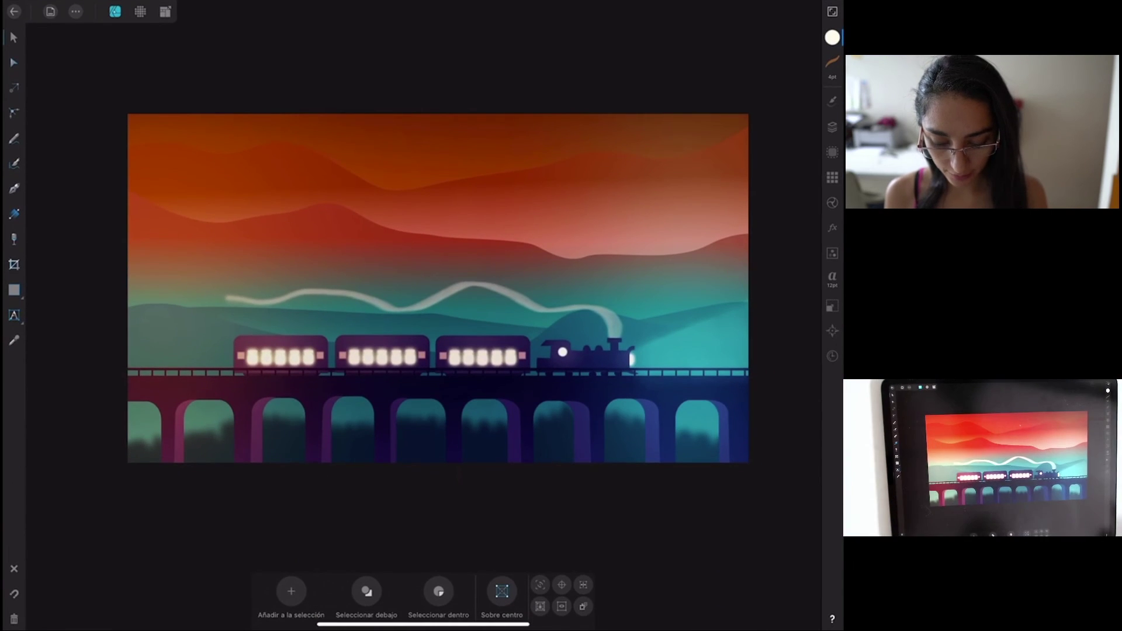
left_click(14, 11)
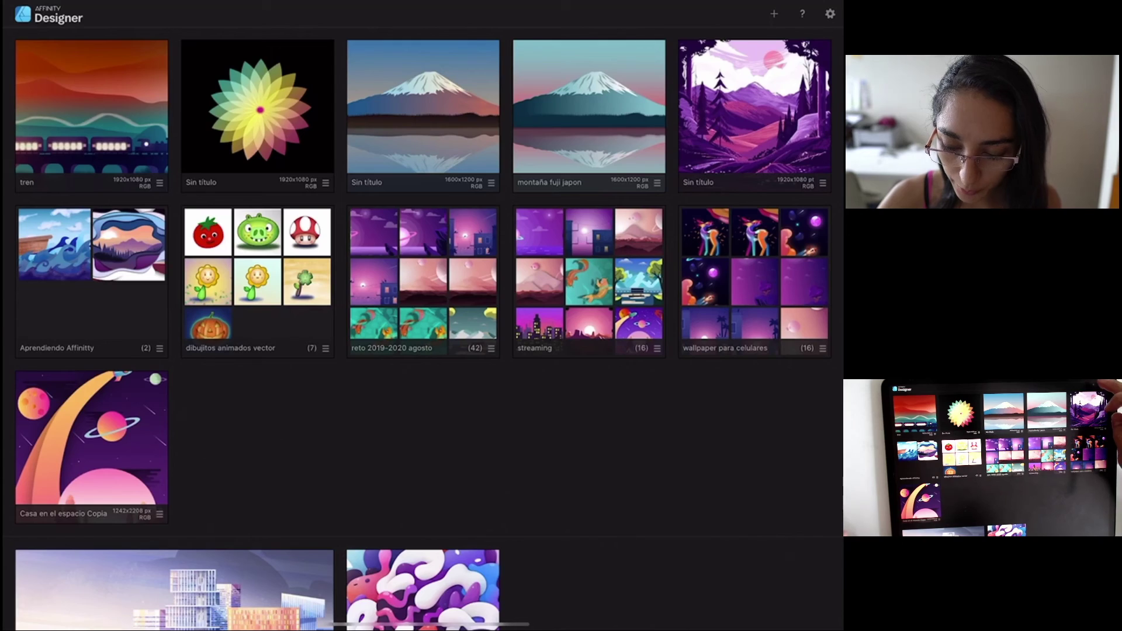
left_click(774, 14)
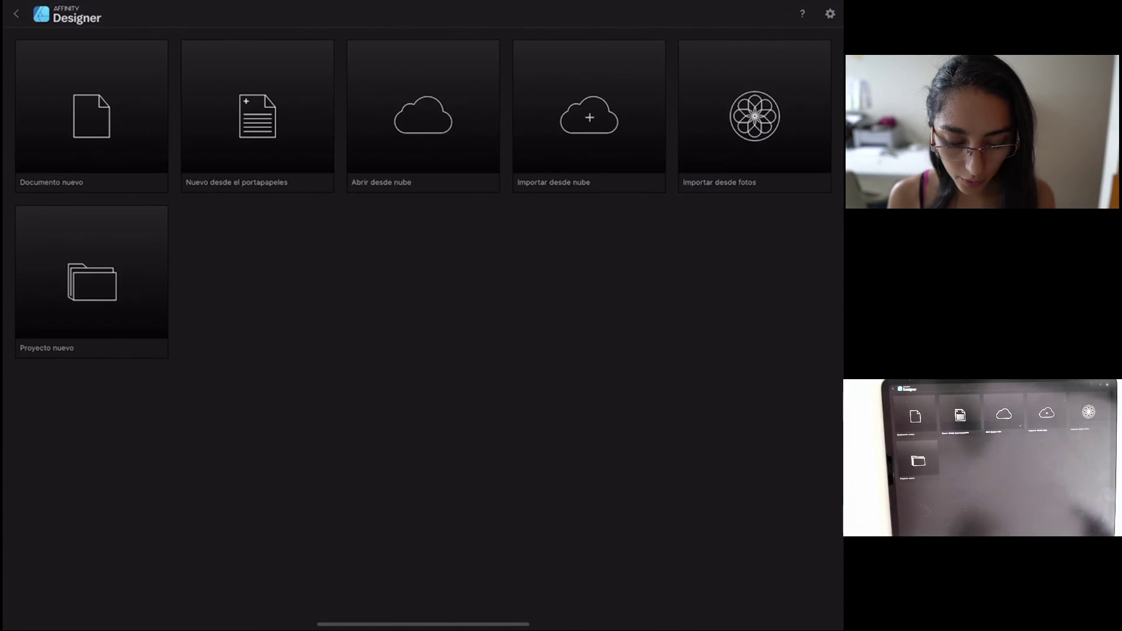
Create a new Documento nuevo 1920 wide by 1080 high in Puntos.
left_click(92, 116)
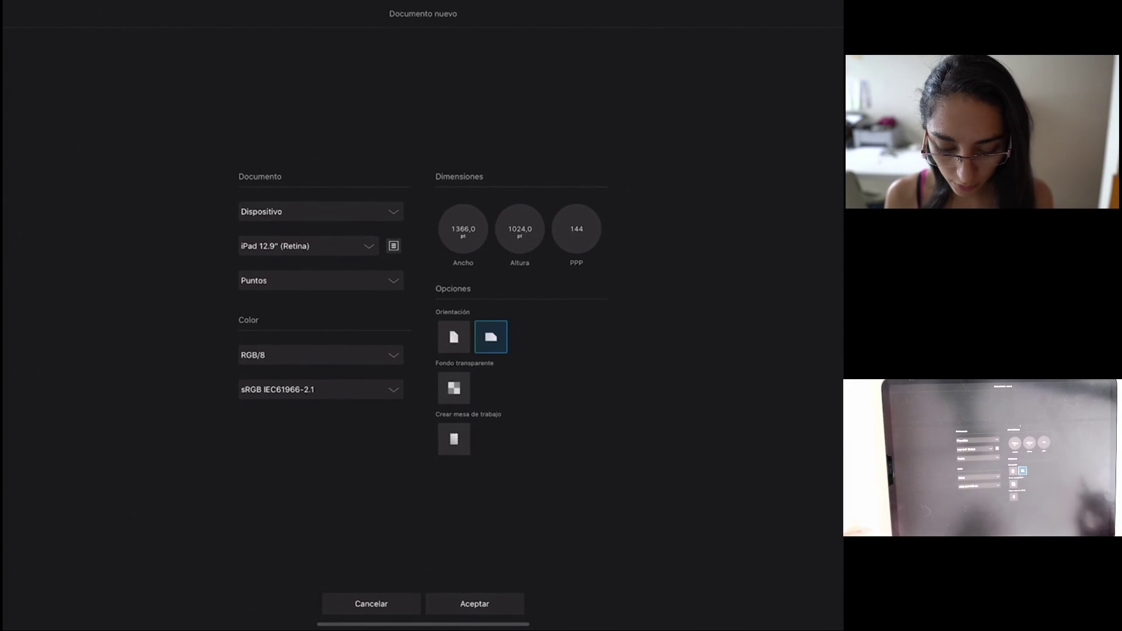
left_click(393, 280)
left_click(463, 281)
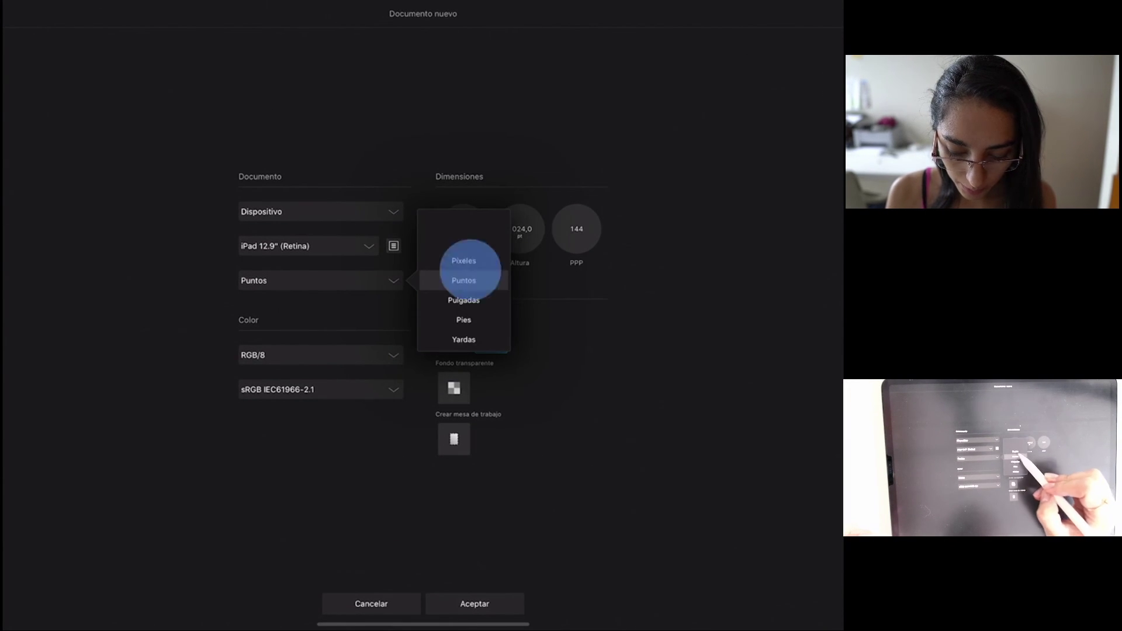
left_click(463, 229)
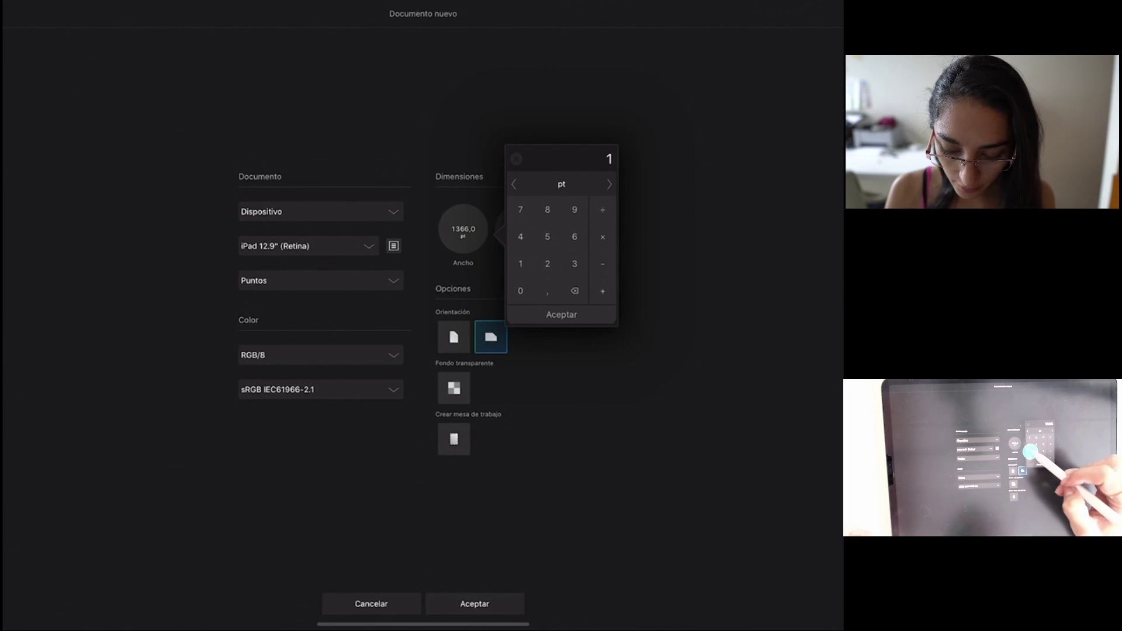
left_click(562, 314)
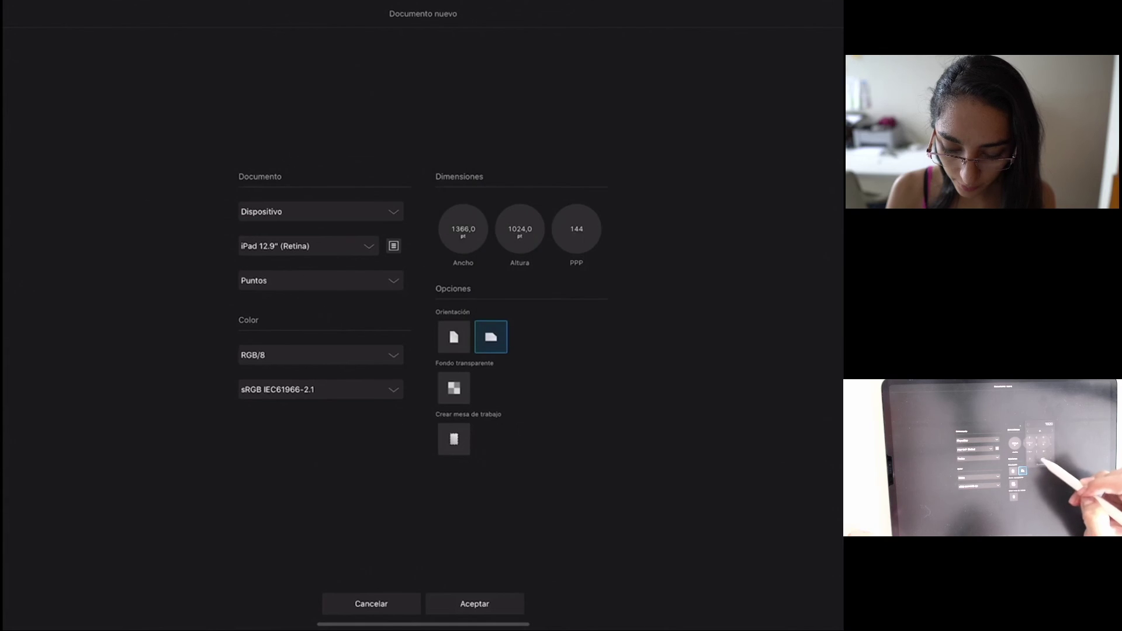
left_click(520, 229)
type("1080")
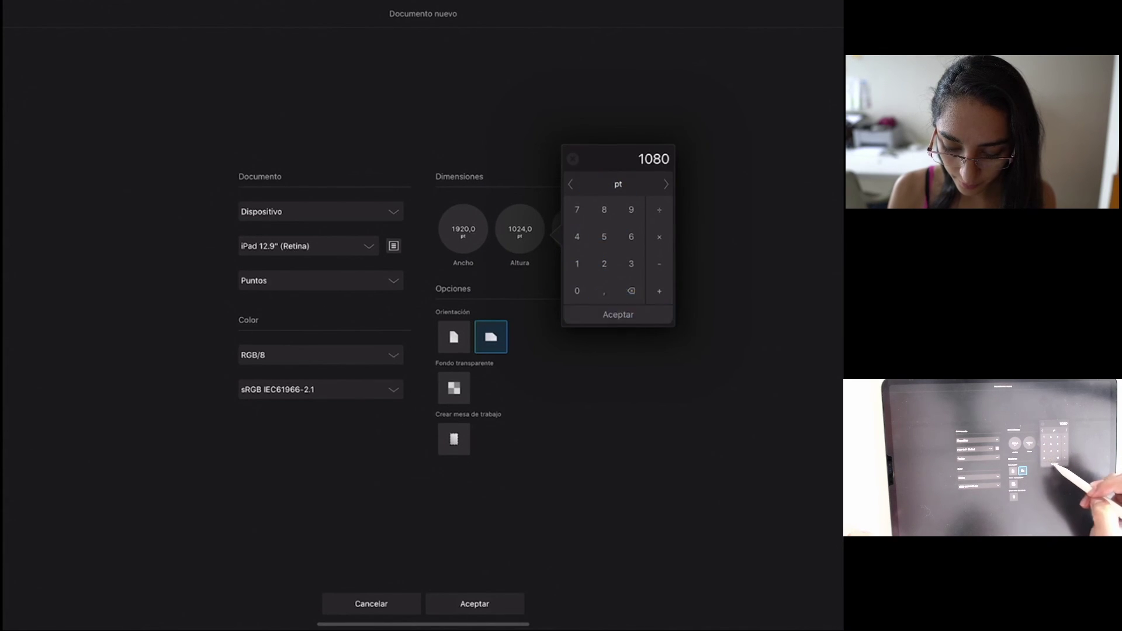
left_click(617, 314)
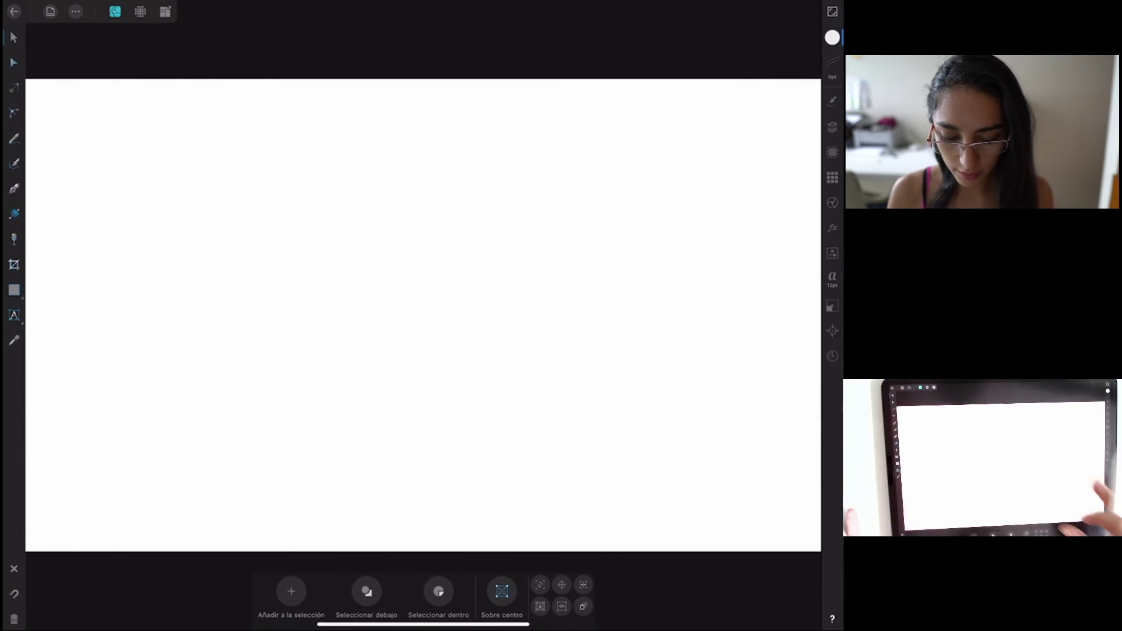
Fit the blank canvas on screen and activate the Pen tool.
scroll(607, 386, "down", 1)
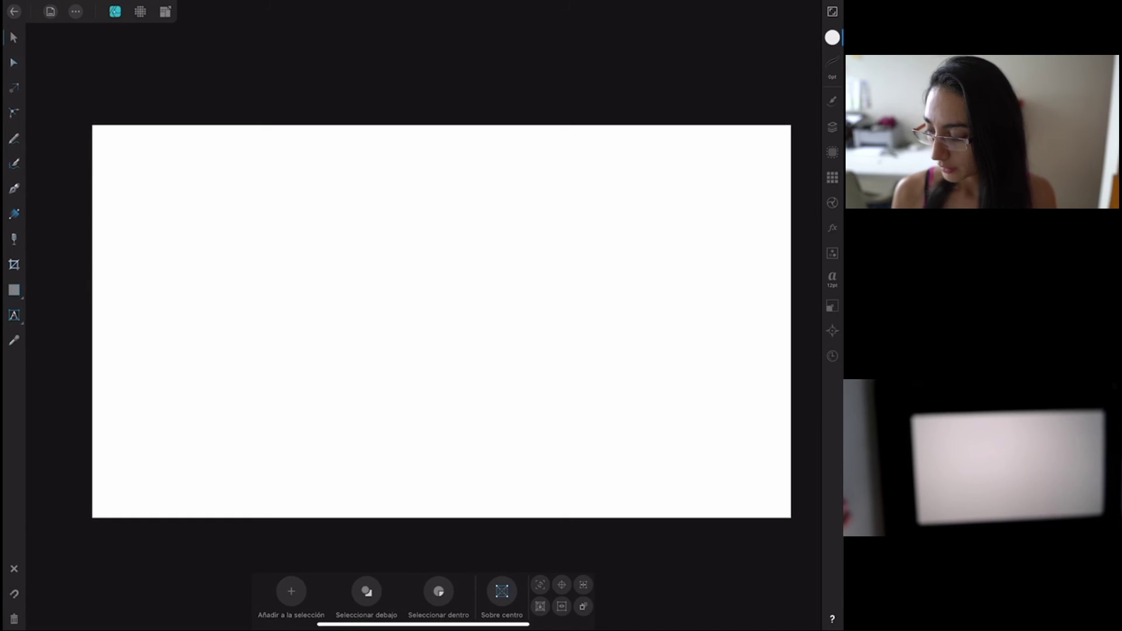
scroll(594, 339, "right", 1)
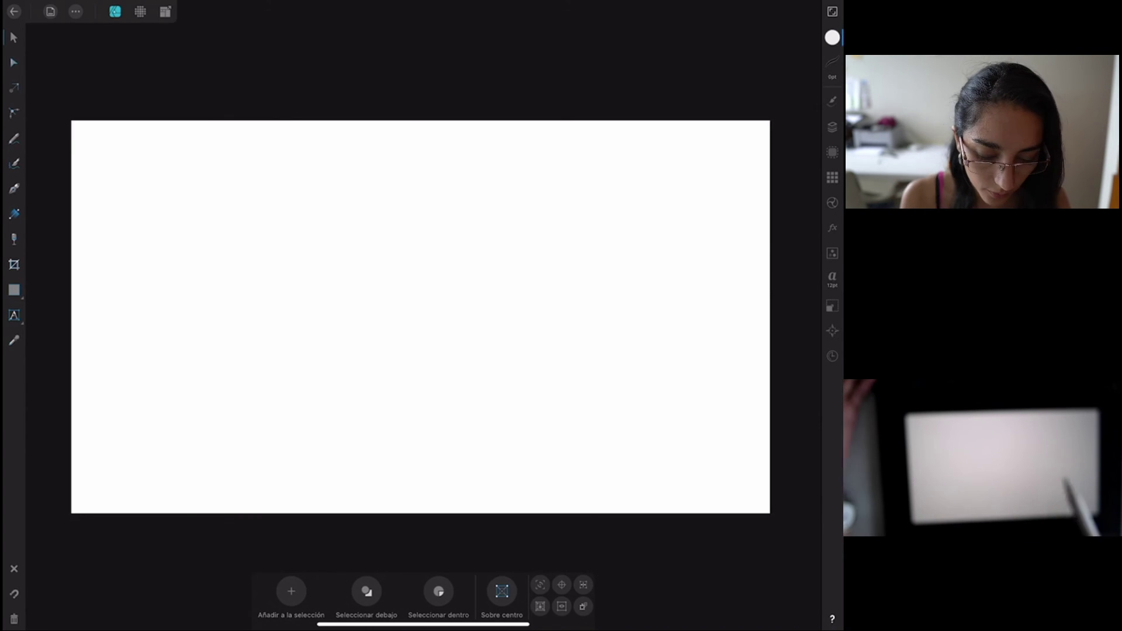
left_click(444, 429)
left_click(521, 286)
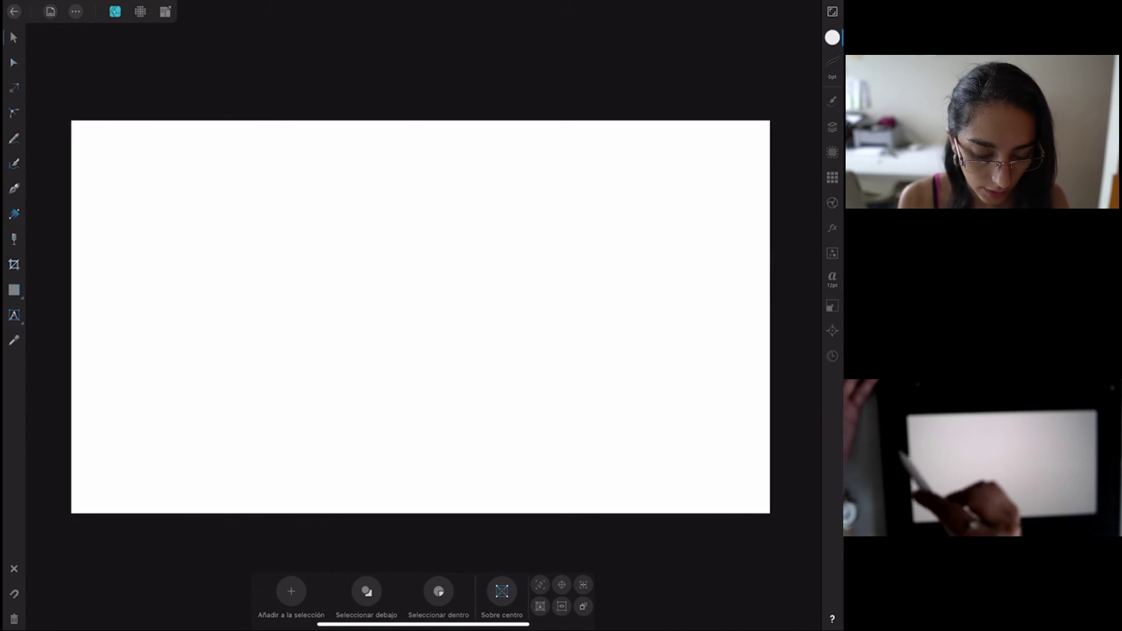
left_click(14, 188)
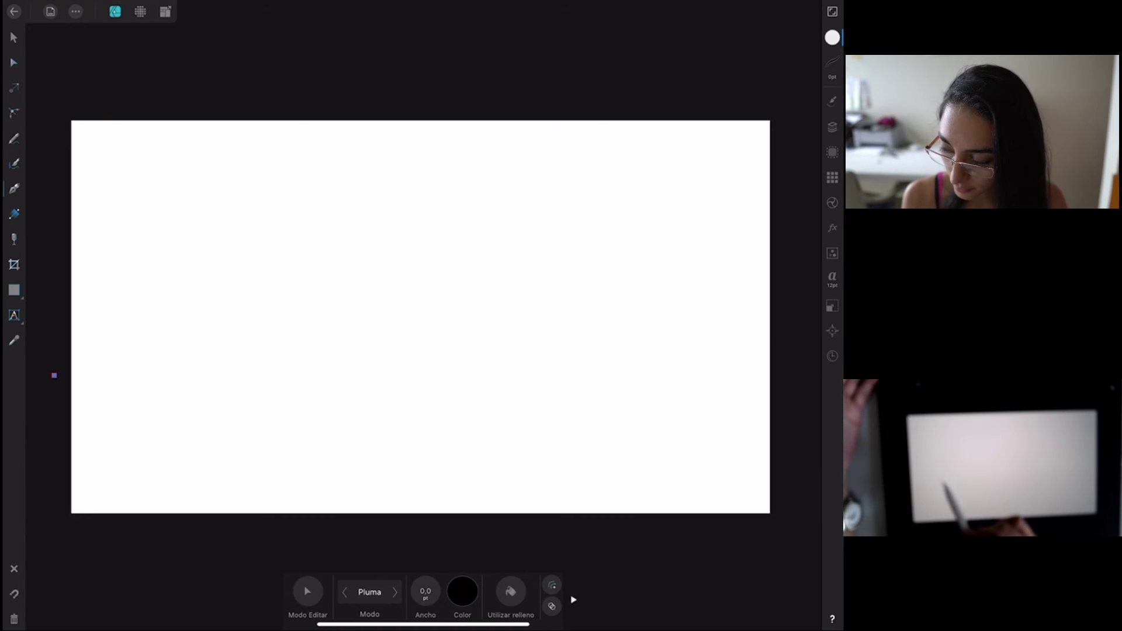
Pen-draw a closed shape with a gently wavy top across the canvas and a flat bottom below it.
mouse_move(213, 365)
left_mouse_down()
mouse_move(396, 341)
mouse_move(508, 371)
left_mouse_up()
left_click_drag(596, 389, 661, 366)
left_click_drag(751, 348, 808, 348)
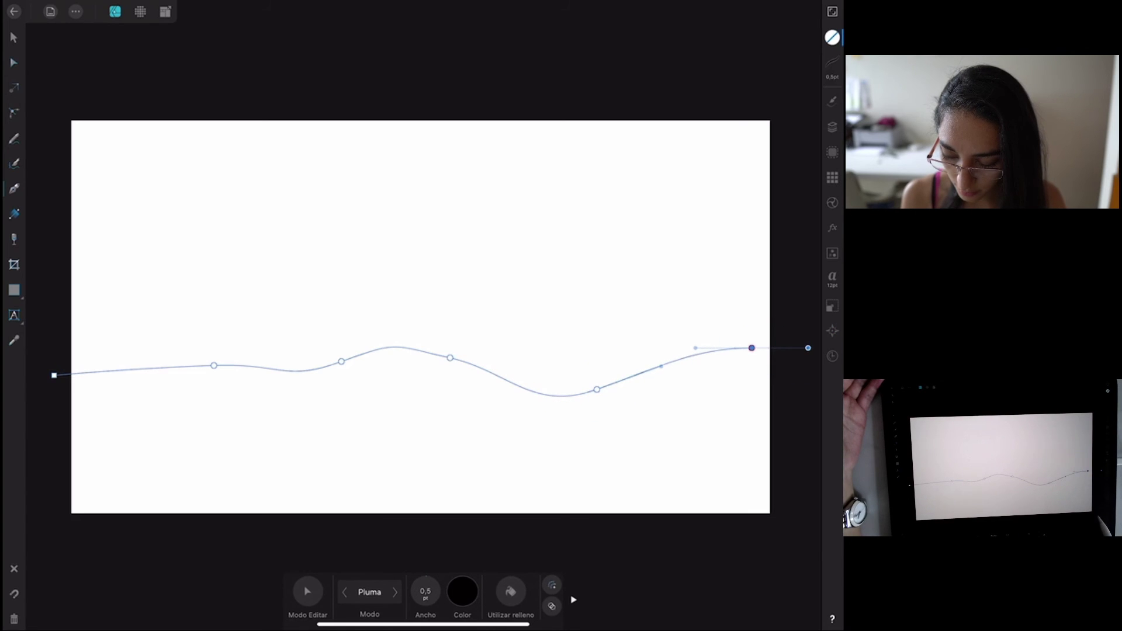
left_click(58, 524)
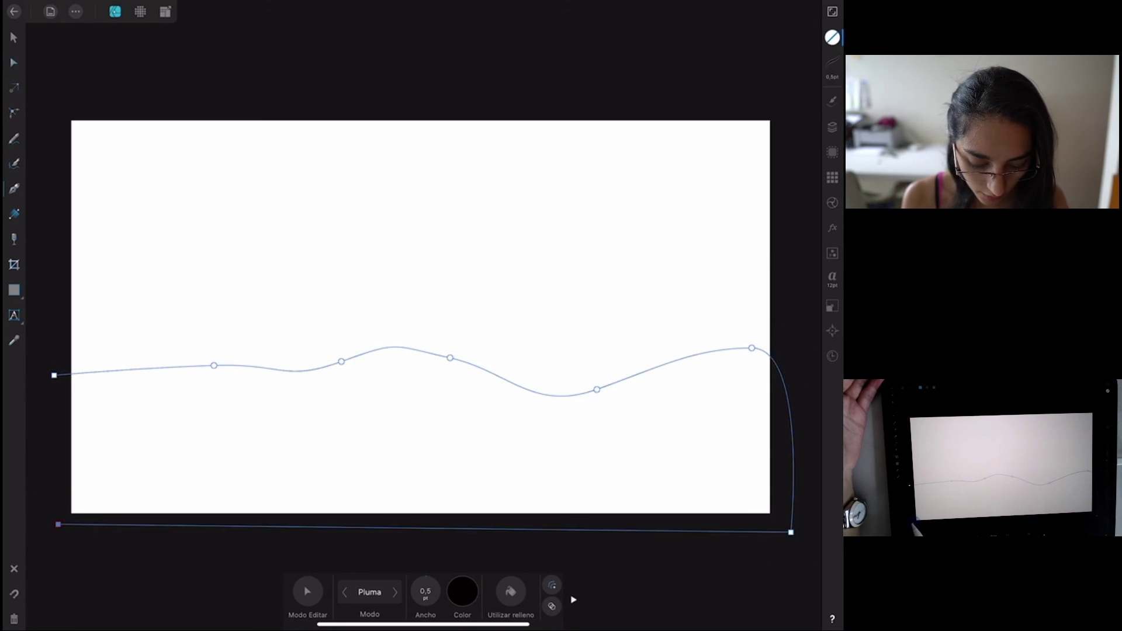
left_click(54, 375)
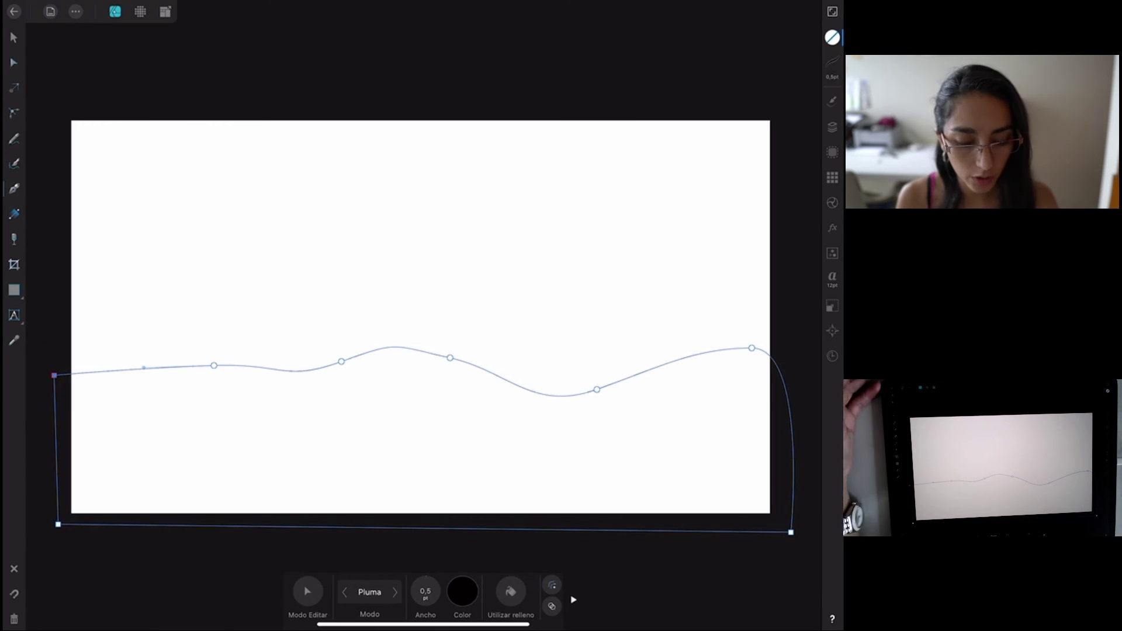
left_click(13, 37)
left_click(14, 214)
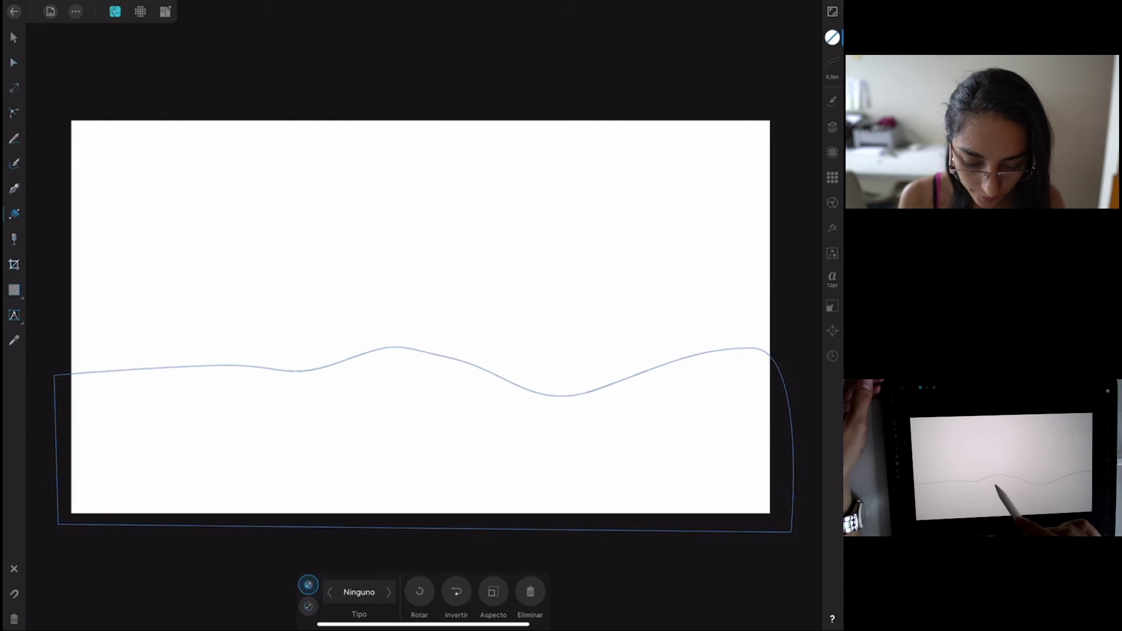
Fill the wave with a vertical gradient, dark teal to lighter teal, from the 'colores tren' palette.
left_click_drag(390, 348, 386, 522)
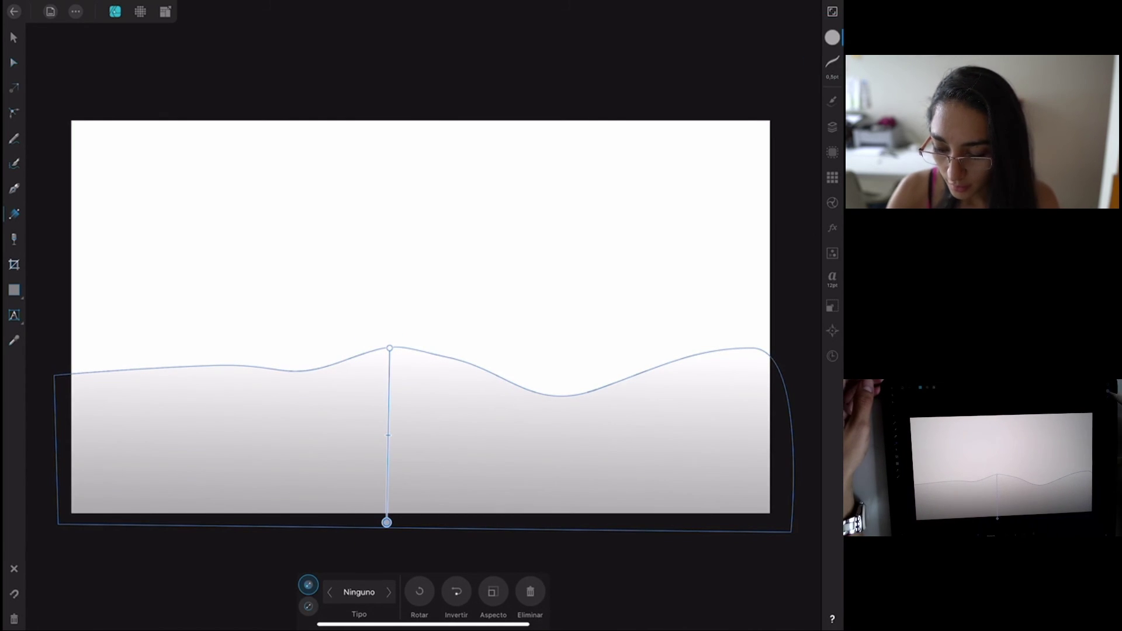
left_click(832, 37)
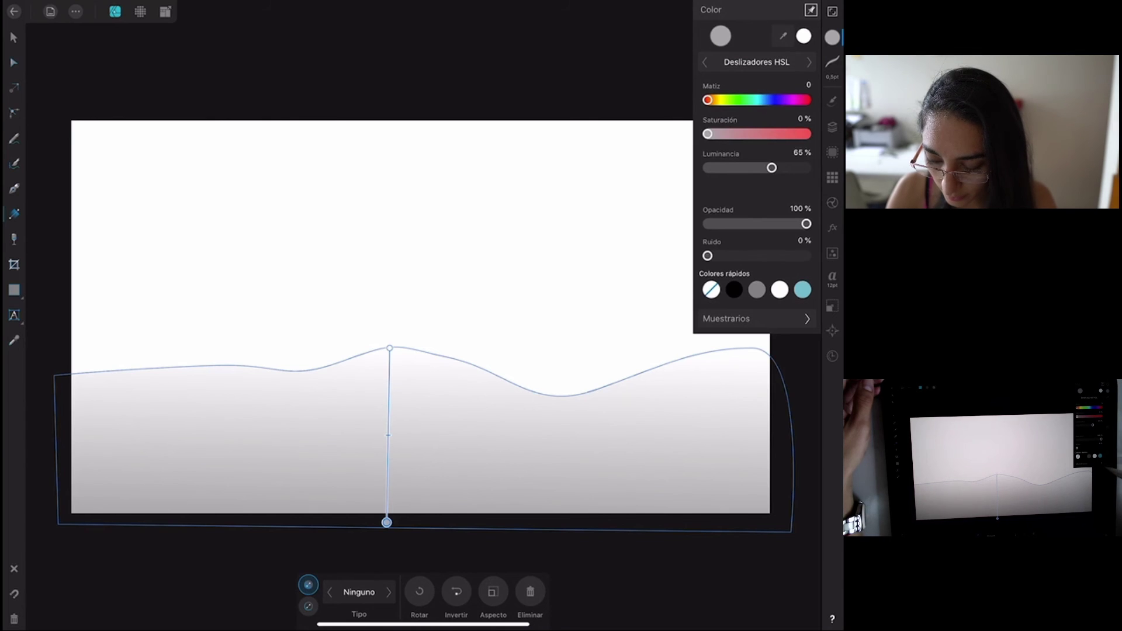
left_click(753, 318)
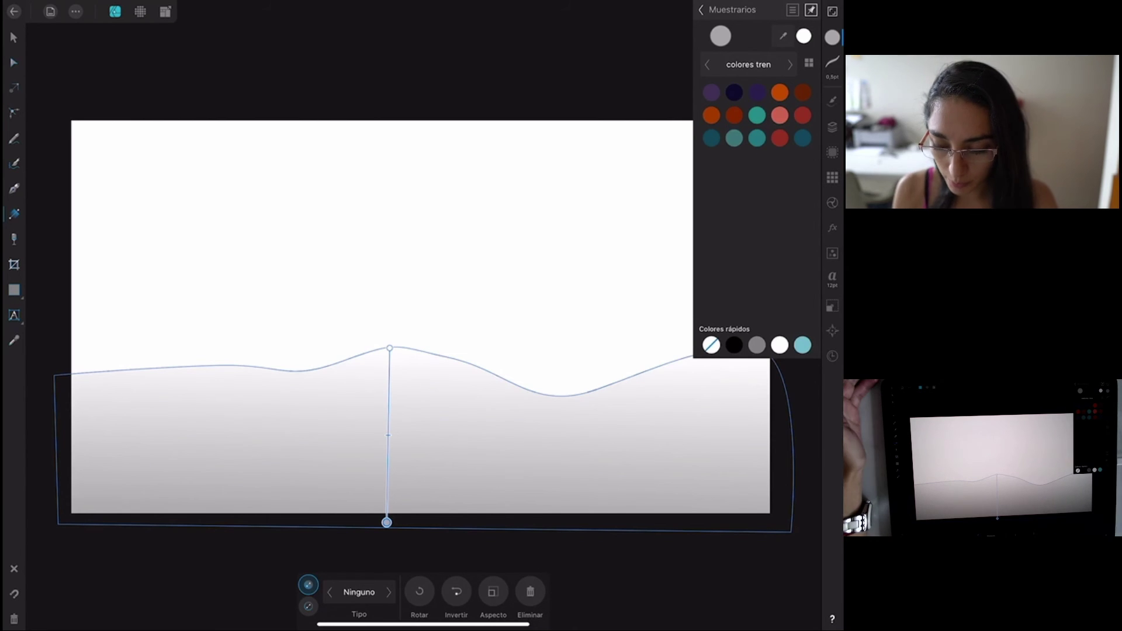
left_click(389, 347)
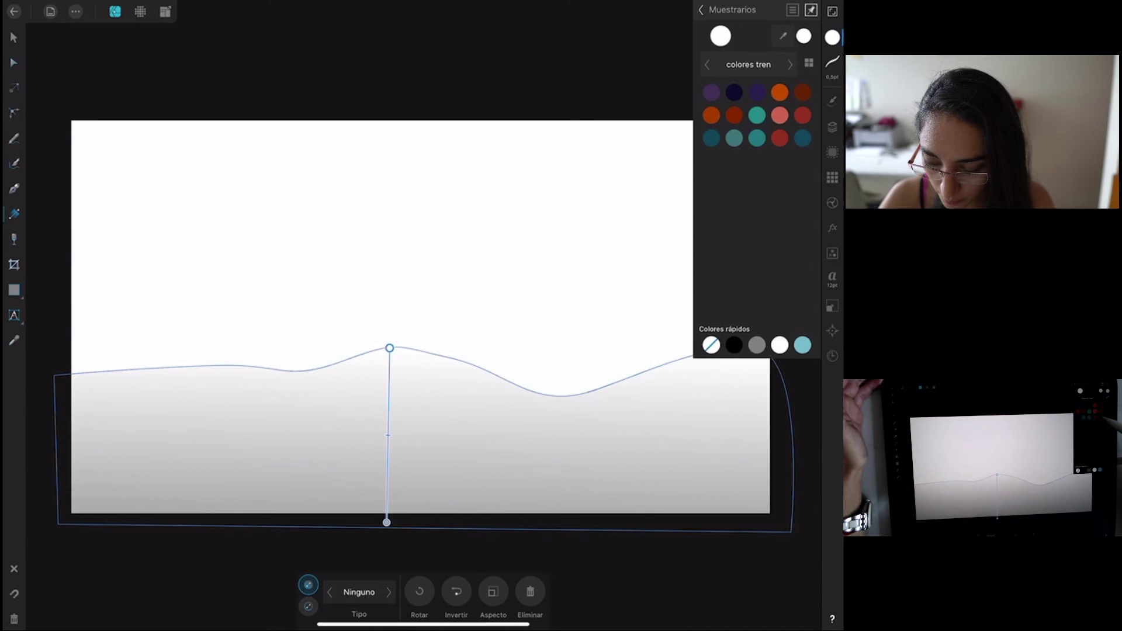
left_click(711, 138)
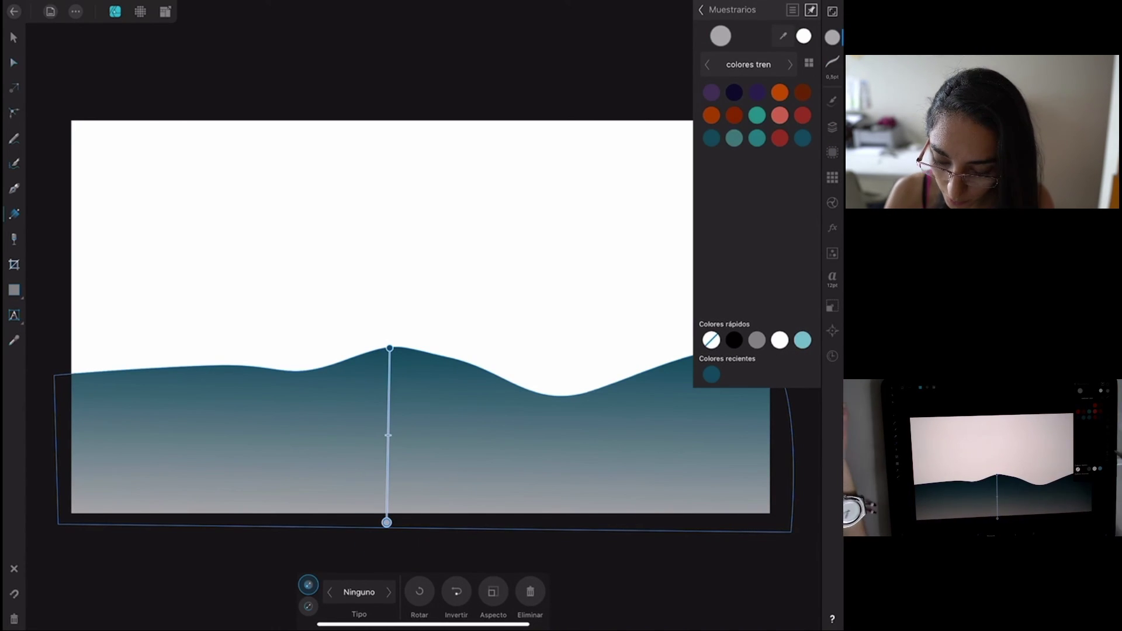
left_click(757, 138)
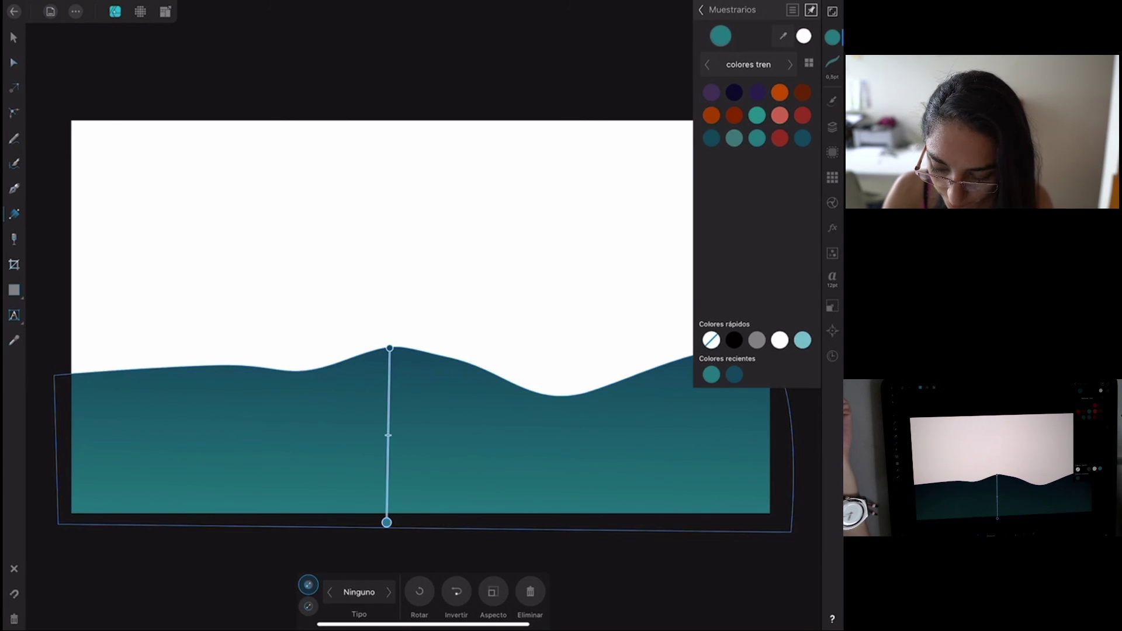
left_click(832, 37)
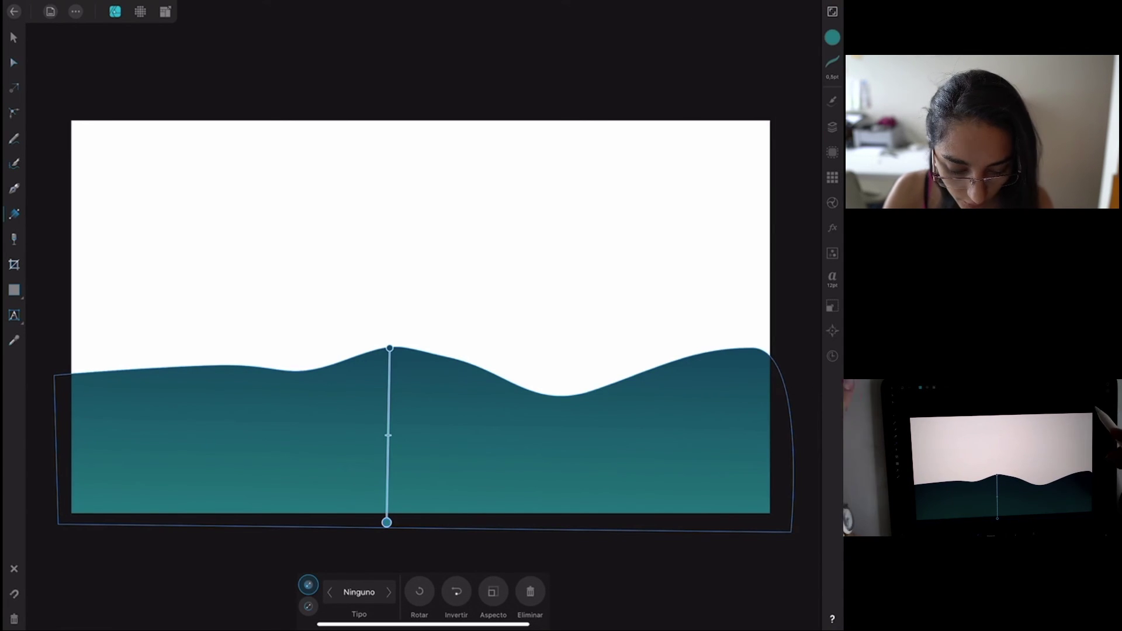
left_click(801, 292)
left_click(18, 193)
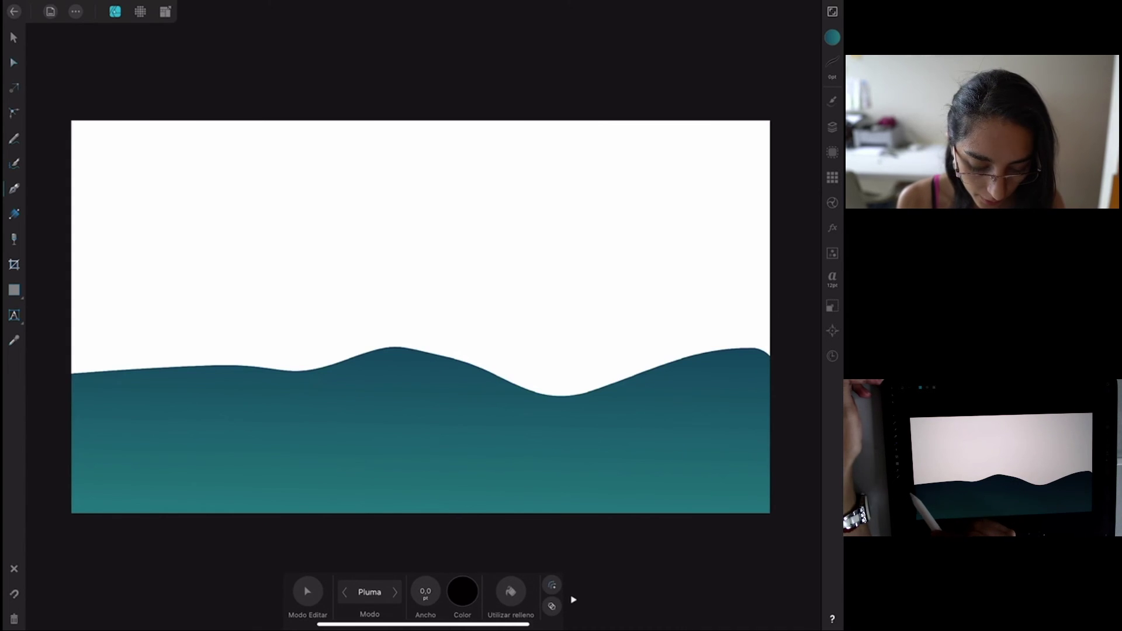
Outline a second closed two-peaked hill over the teal wave, undoing two stray edits along the way.
left_click(55, 395)
left_click_drag(190, 338, 258, 321)
left_click_drag(346, 346, 429, 379)
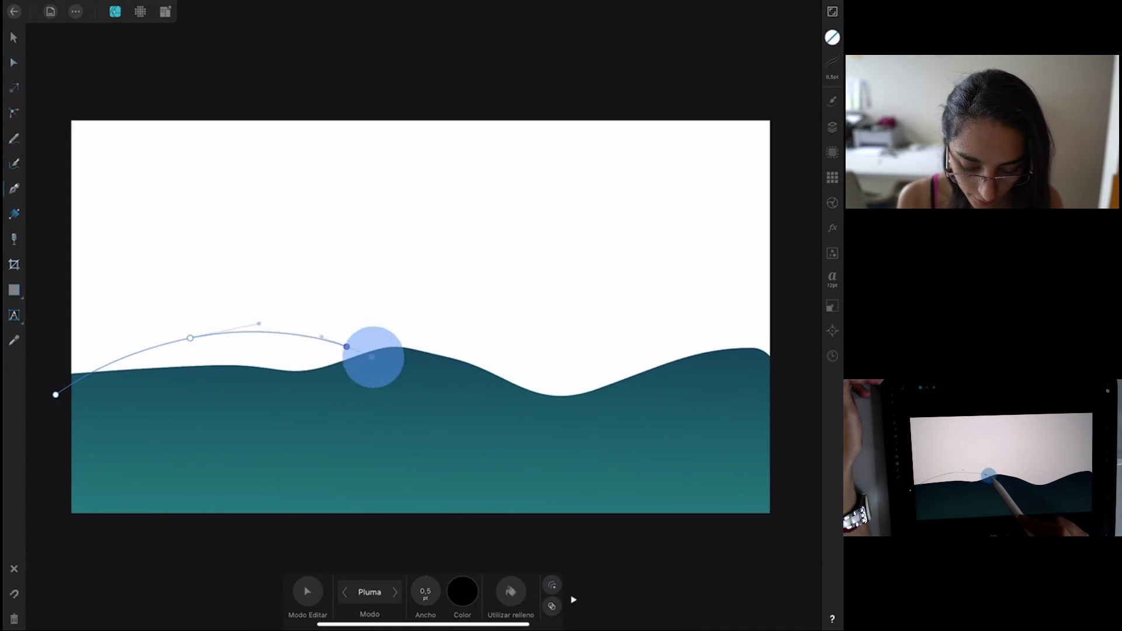
mouse_move(505, 386)
left_mouse_down()
mouse_move(594, 342)
mouse_move(697, 355)
left_mouse_up()
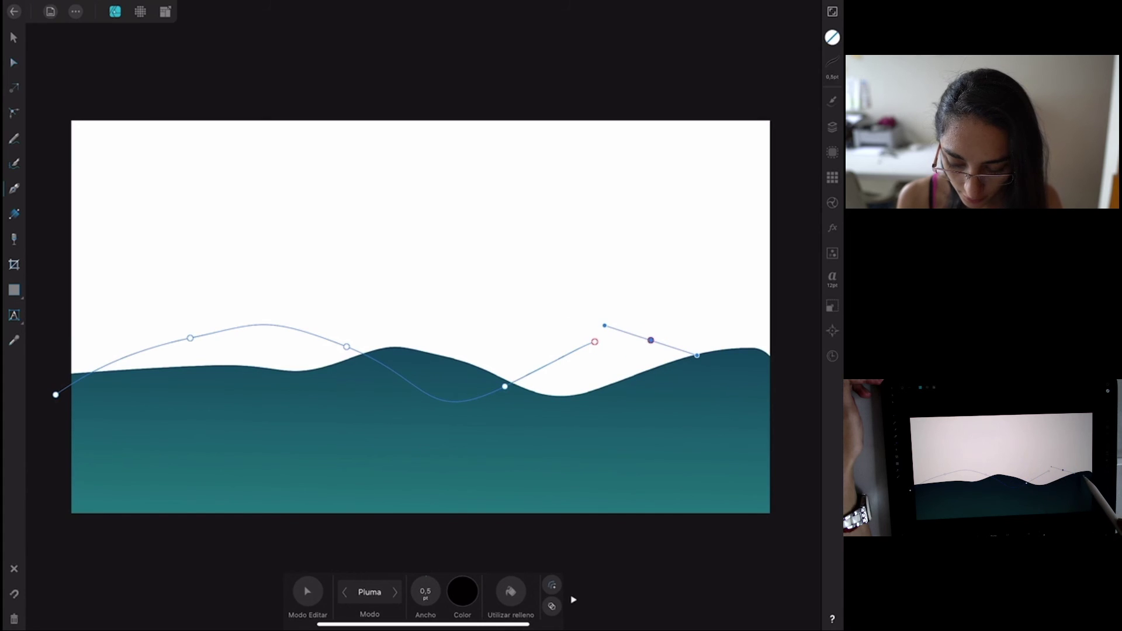
key("ctrl+z")
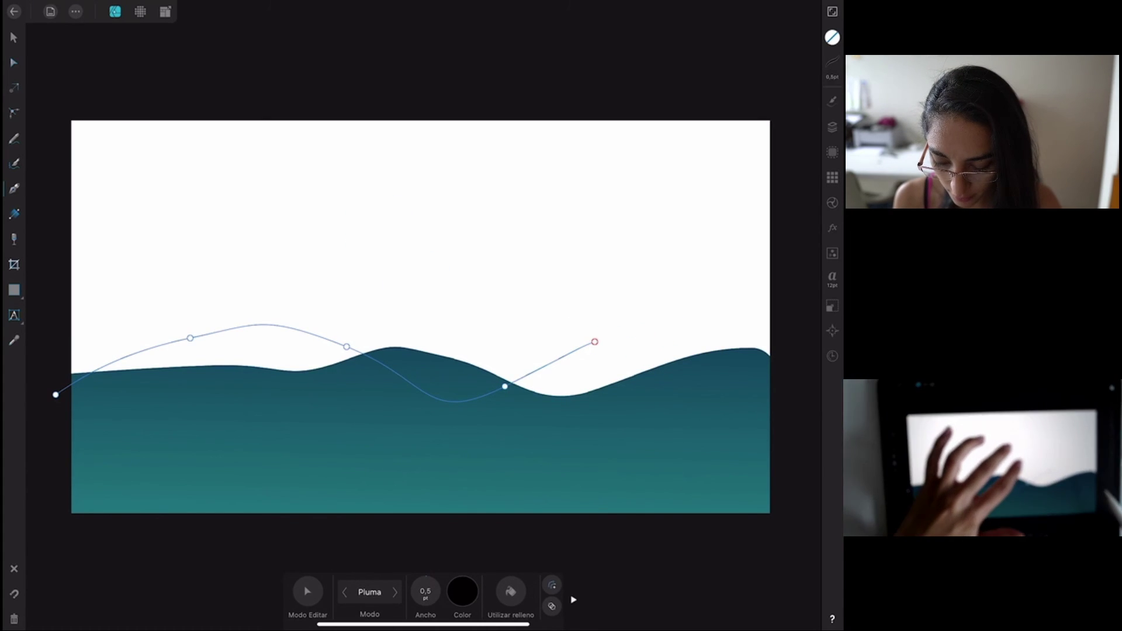
key("ctrl+z")
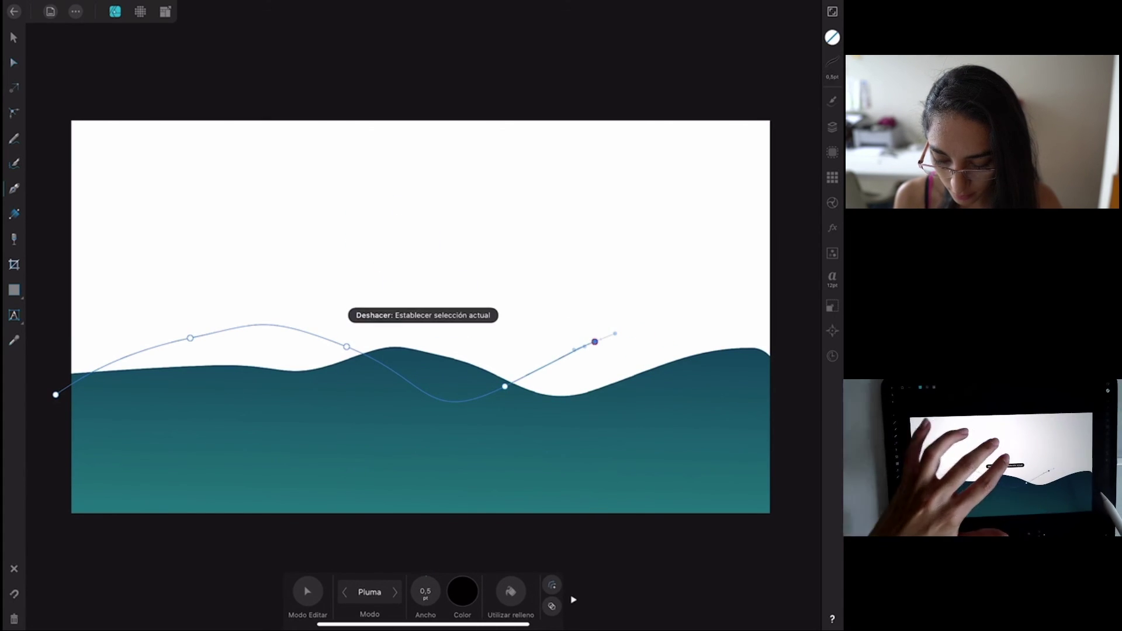
left_click_drag(703, 351, 760, 390)
left_click_drag(791, 437, 796, 456)
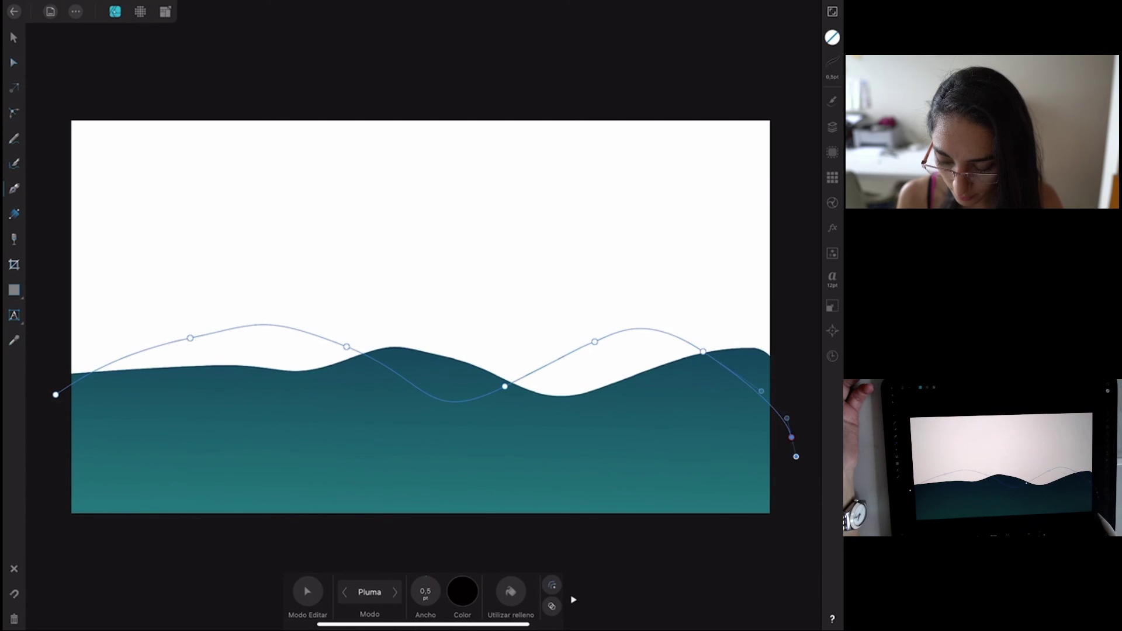
left_click(52, 454)
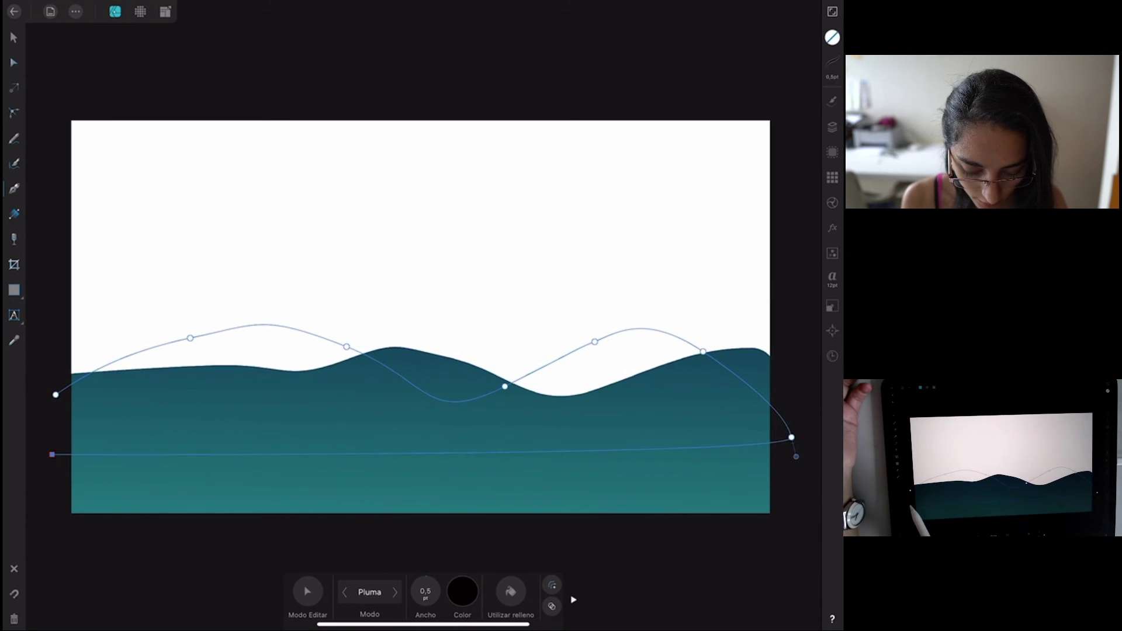
left_click(14, 214)
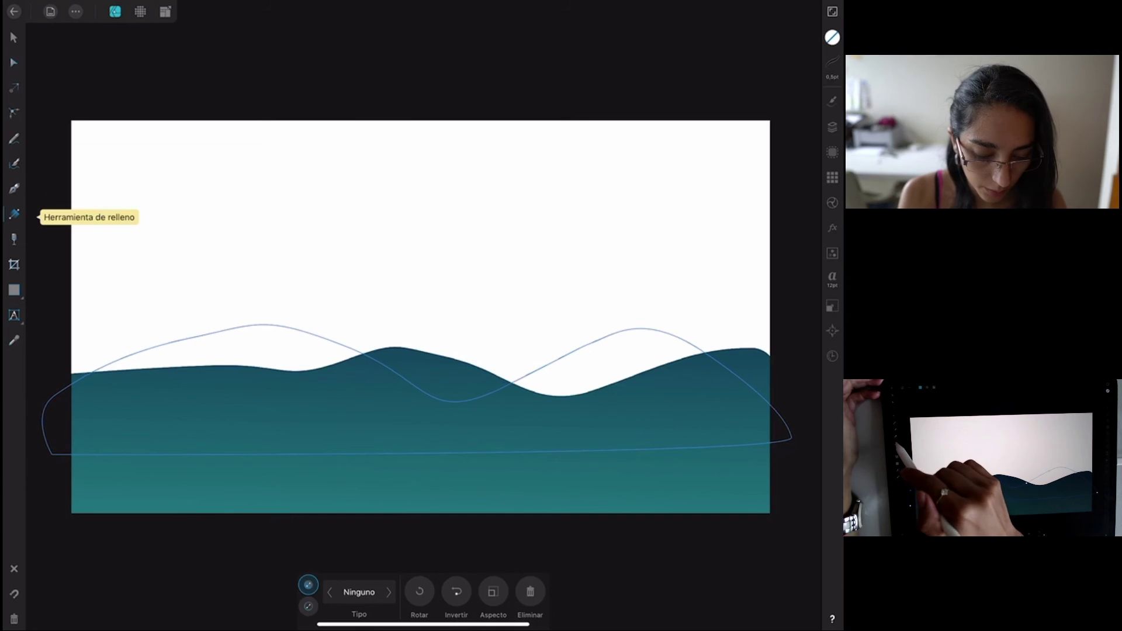
Give the two-peaked hill a vertical gradient, dark teal at the crests to teal below.
left_click_drag(286, 323, 284, 458)
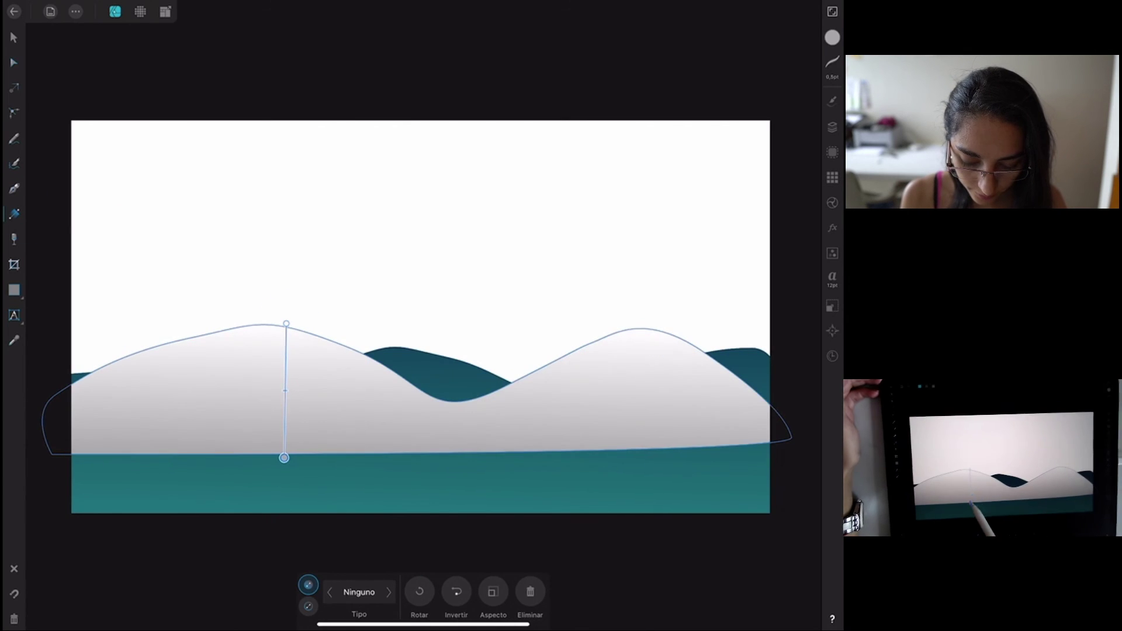
left_click(287, 324)
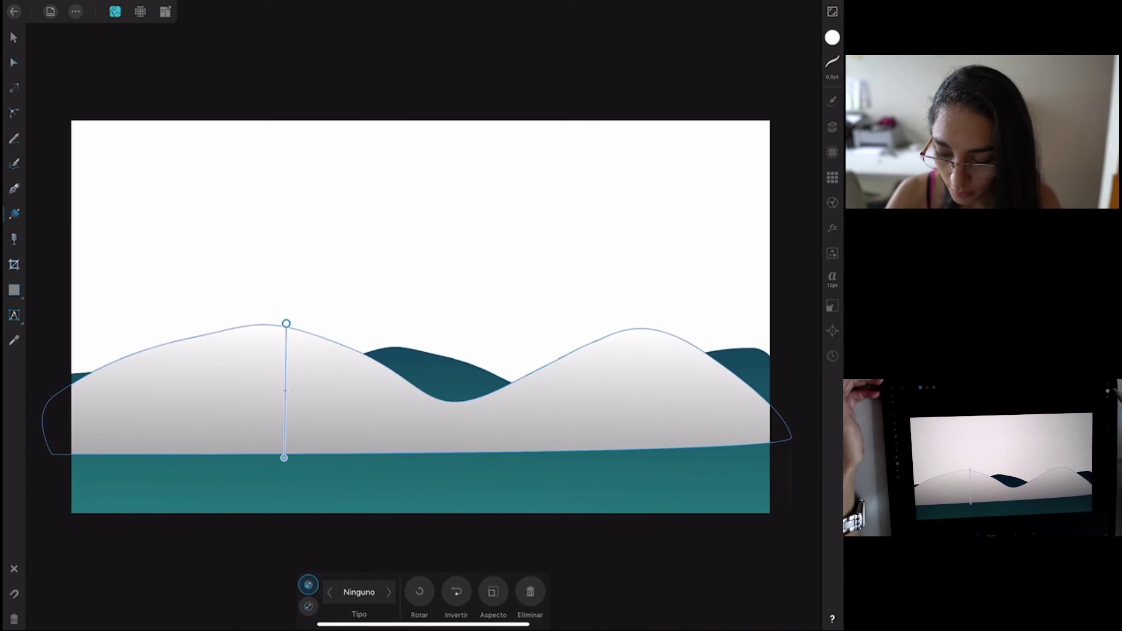
left_click(832, 36)
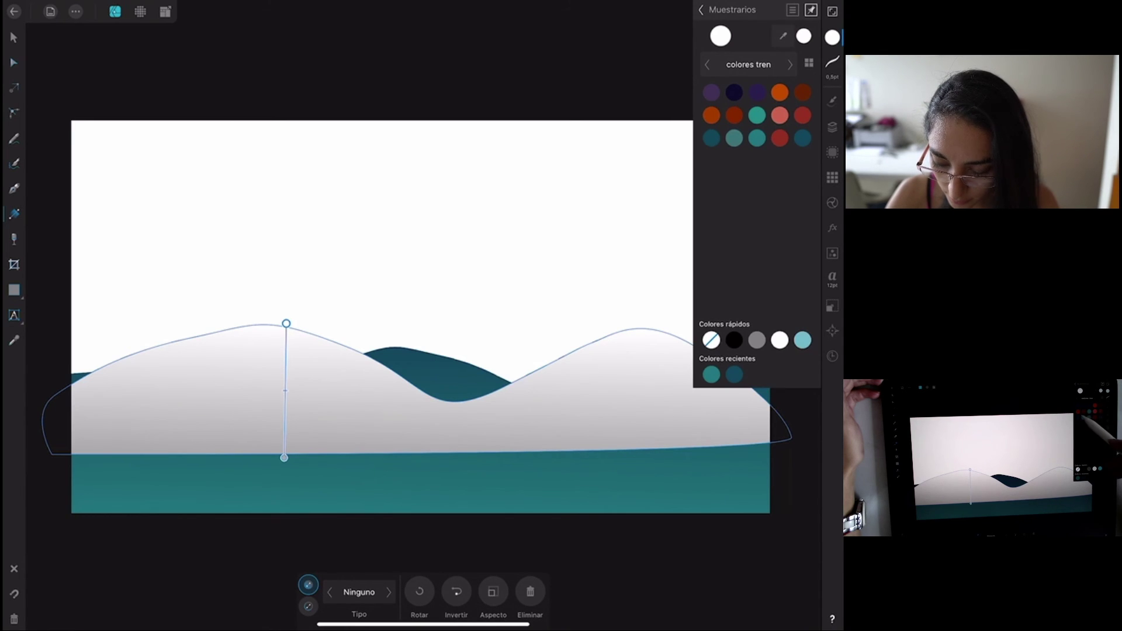
left_click(711, 138)
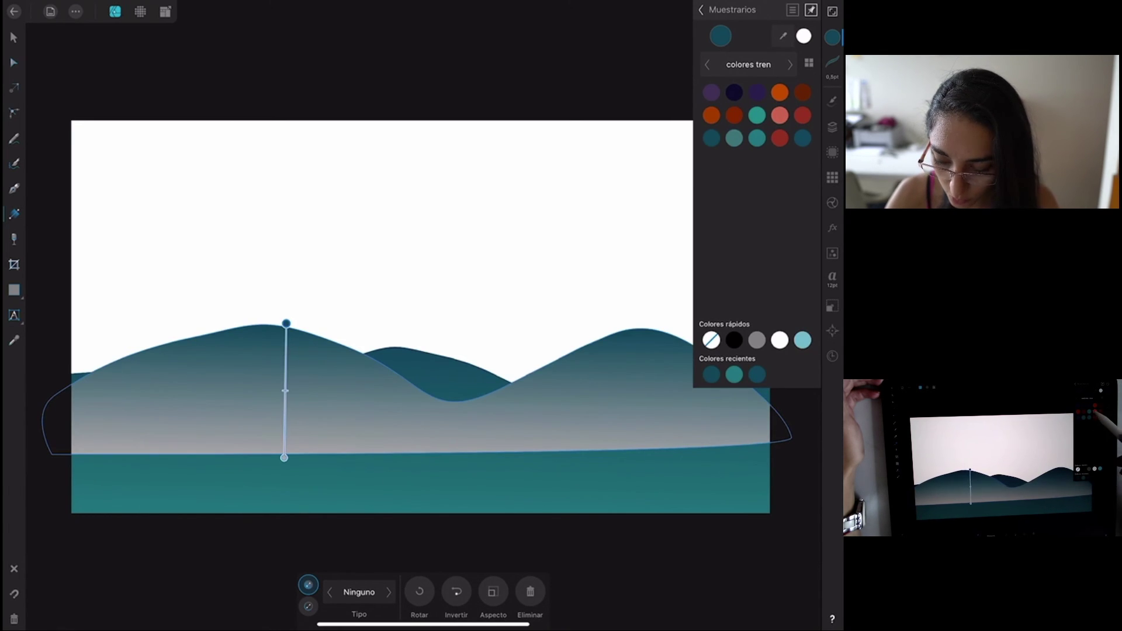
left_click(284, 458)
left_click(756, 115)
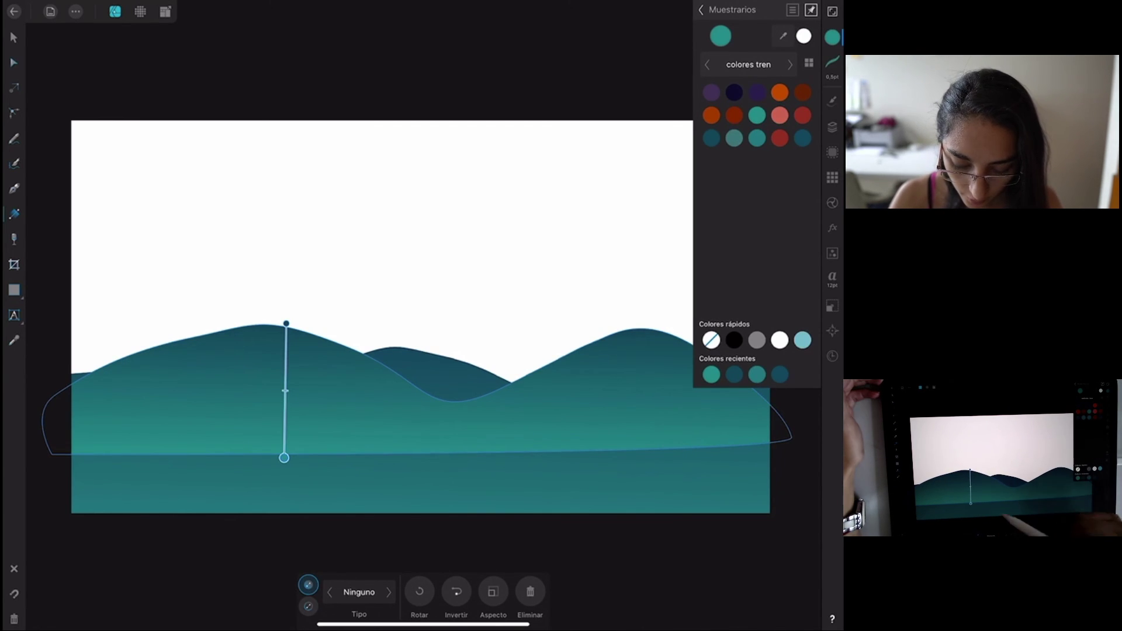
left_click_drag(285, 388, 288, 377)
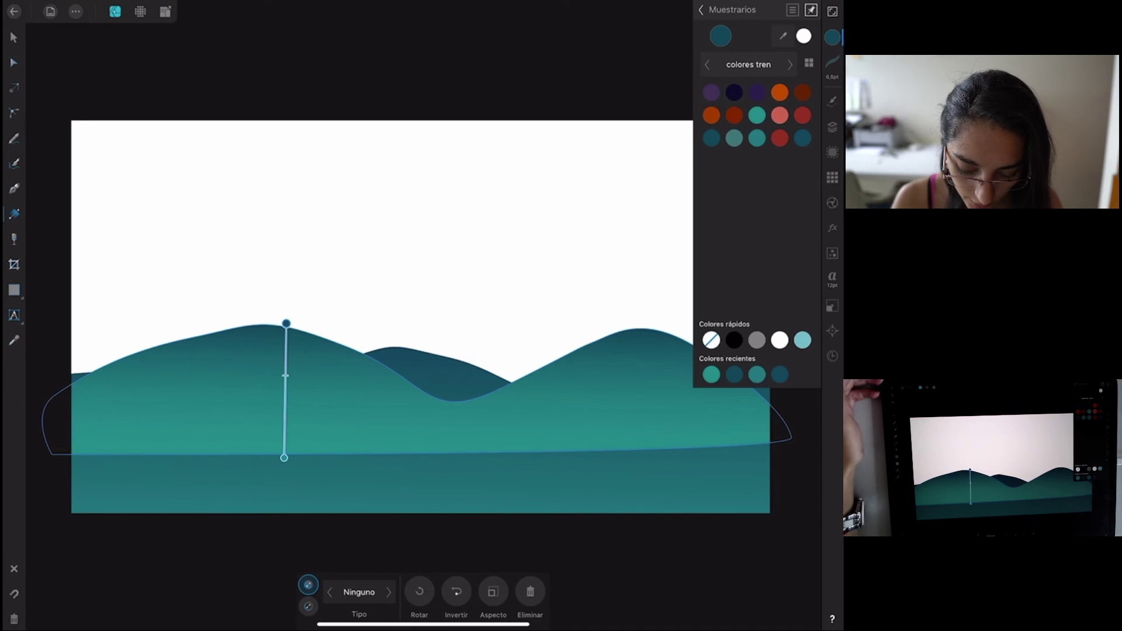
left_click(14, 38)
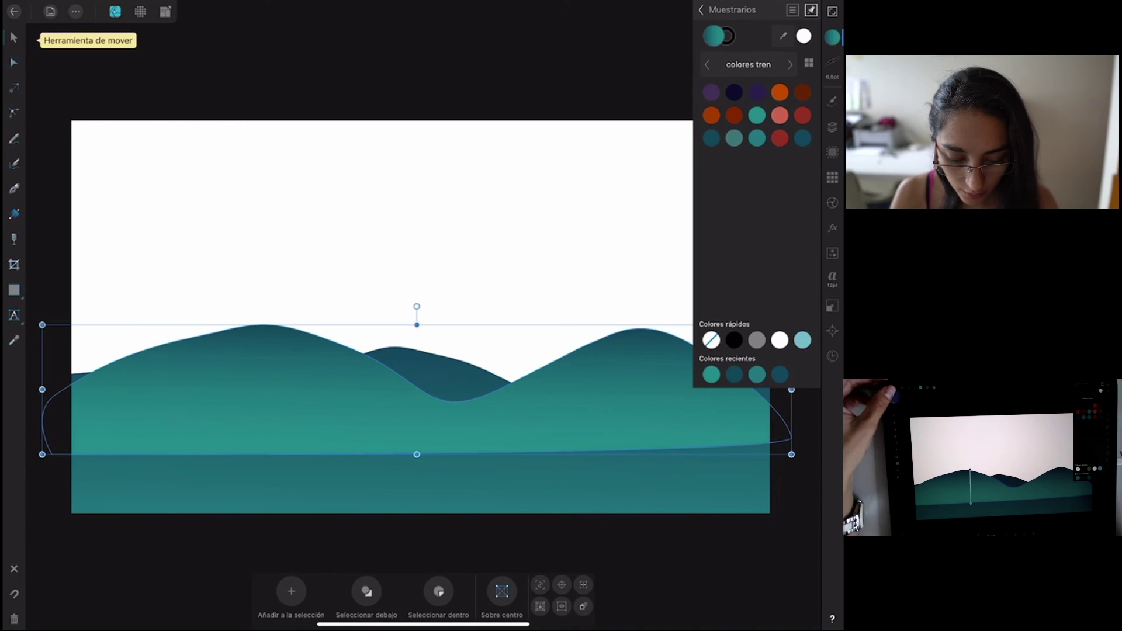
Move the lighter two-peaked Curva layer beneath the darker wave in Layers, then deselect.
left_click(832, 127)
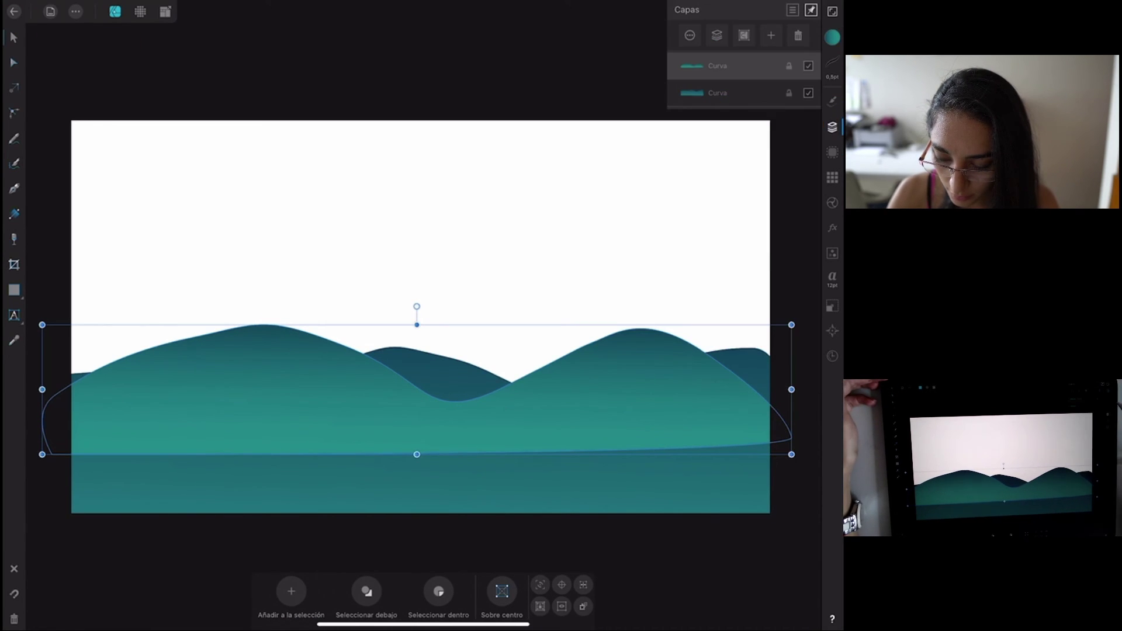
left_click_drag(736, 65, 734, 96)
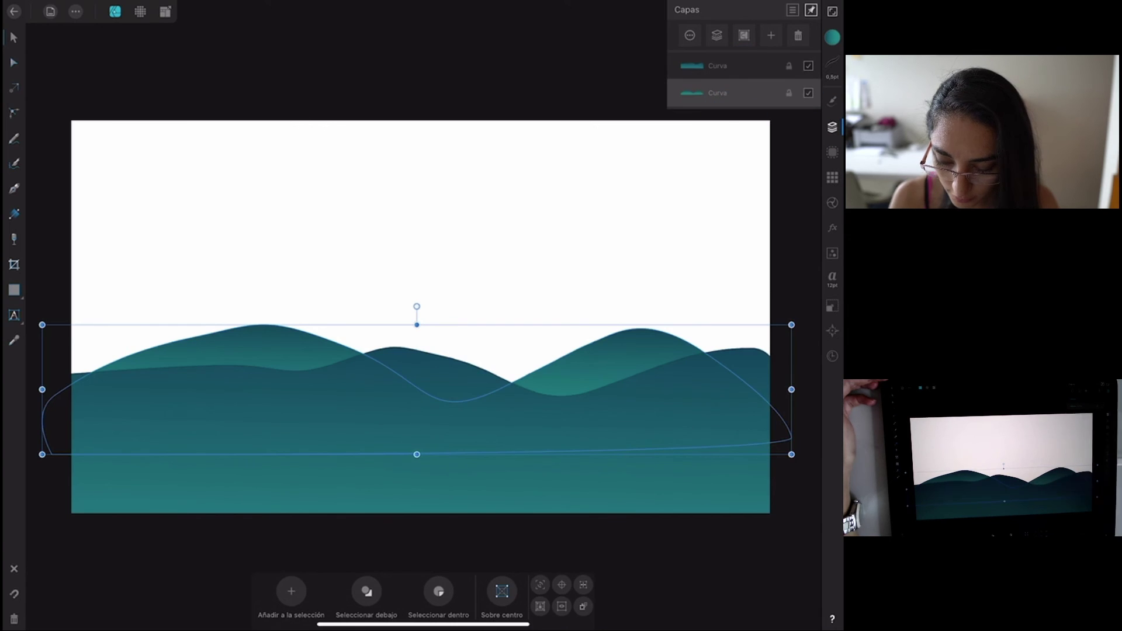
key("Escape")
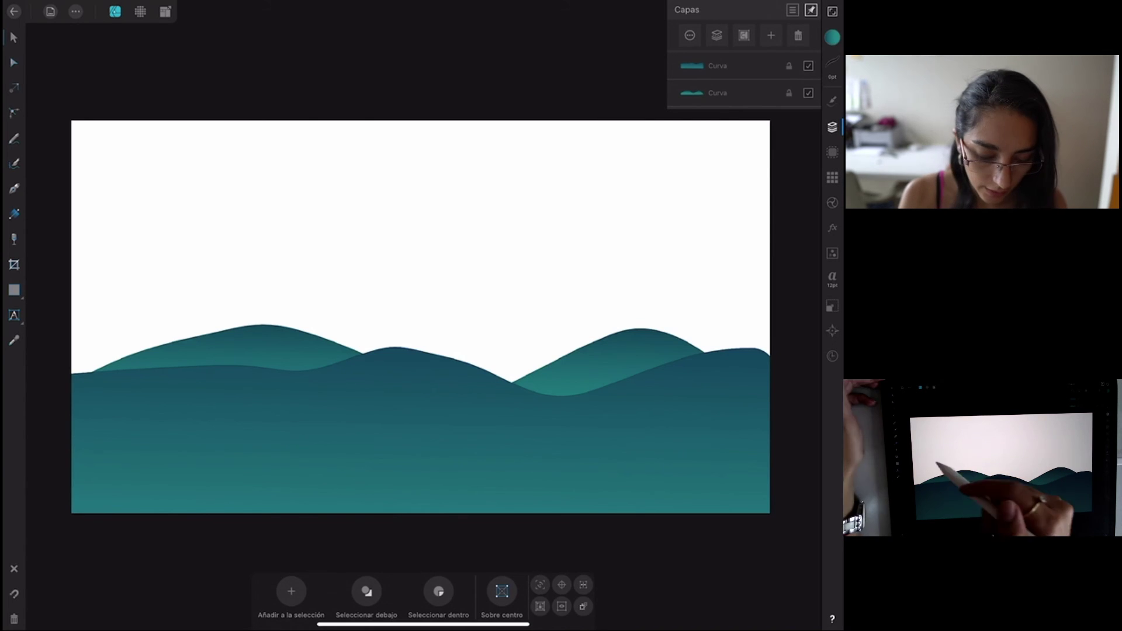
left_click(14, 188)
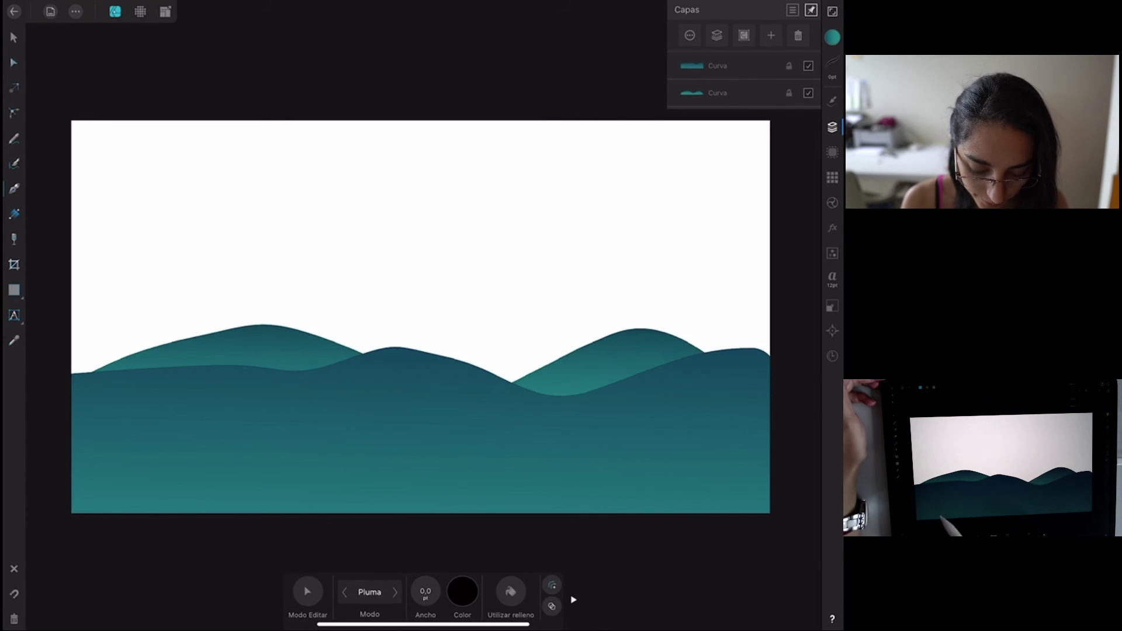
Pen-draw a closed mountain range outline with a central peak, running past the right edge.
left_click(53, 264)
left_click(123, 239)
left_click_drag(226, 274, 268, 283)
left_click_drag(311, 259, 331, 245)
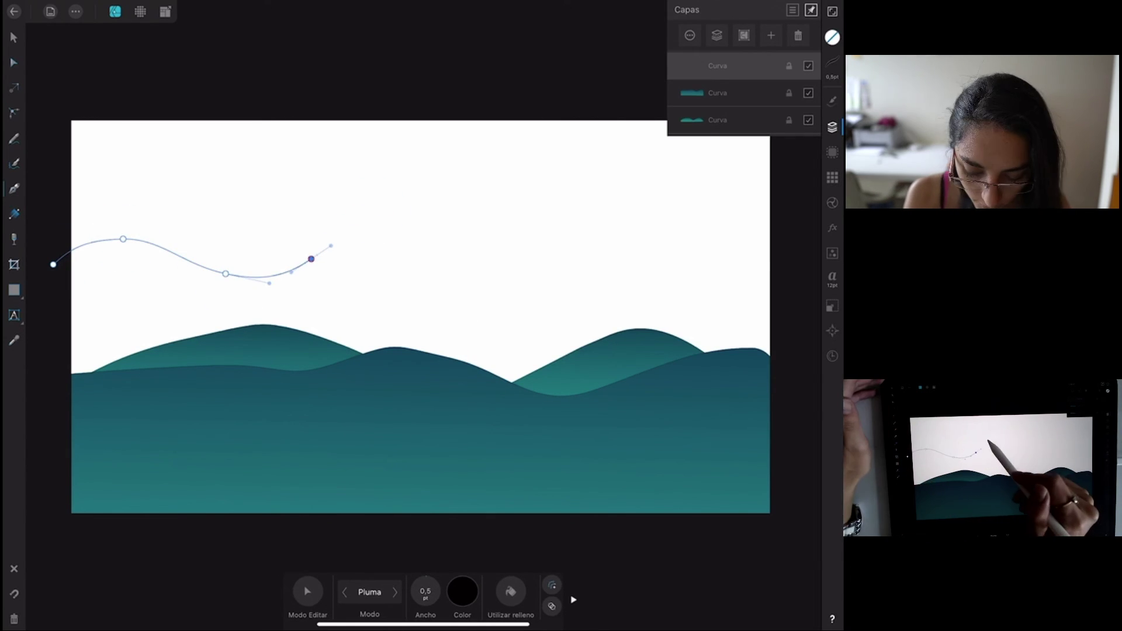
left_click(389, 201)
left_click(752, 253)
left_click(784, 390)
left_click(53, 264)
Fill the mountain with a vertical orange gradient from the Swatches panel.
left_click(14, 214)
left_click_drag(400, 398, 399, 211)
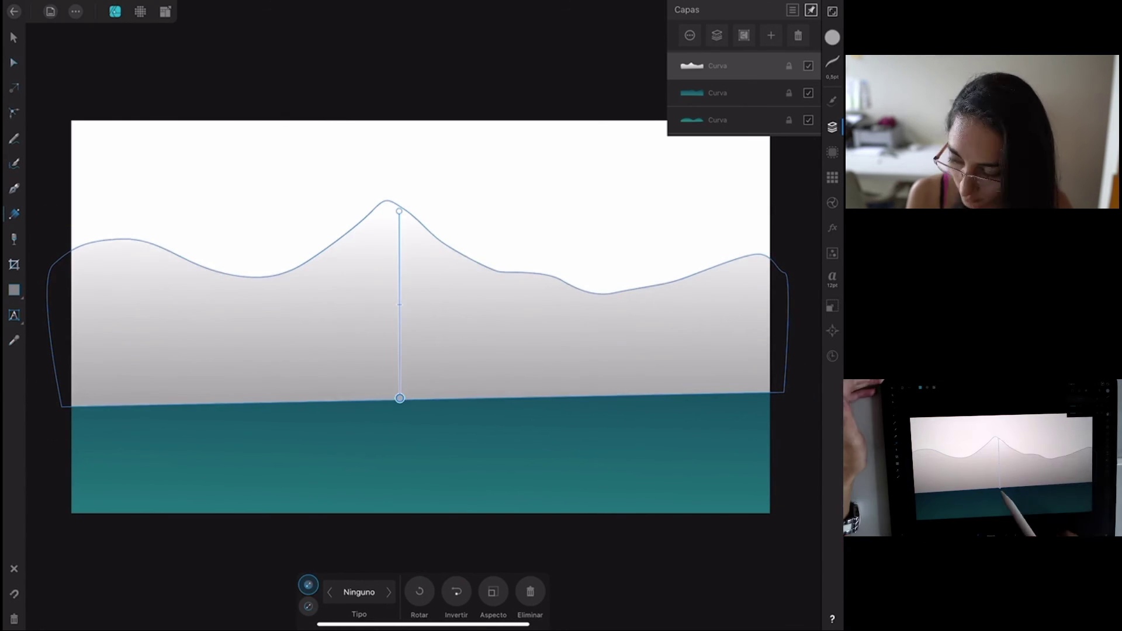
left_click(399, 211)
left_click(832, 37)
left_click(803, 115)
left_click(780, 93)
left_click(399, 398)
left_click(757, 115)
Move the orange mountain's layer behind the teal hills.
left_click(14, 37)
left_click(832, 127)
left_click_drag(718, 65, 717, 120)
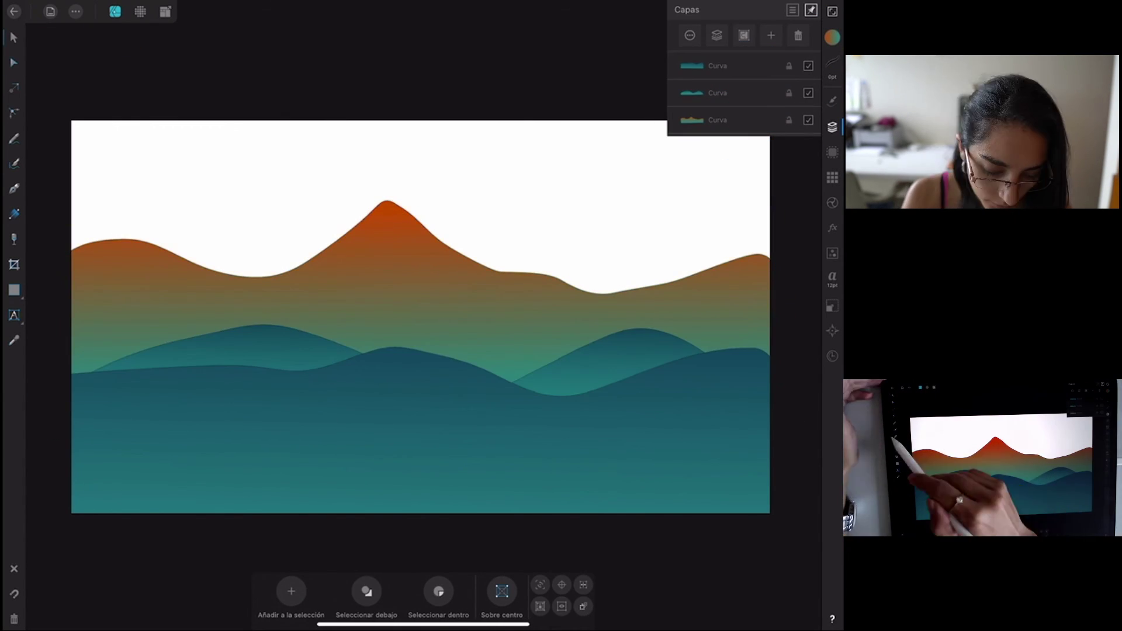
Pen-draw the farthest mountain ridge with a tall peak and a rounded right peak.
left_click(14, 188)
left_click(53, 226)
left_click(319, 135)
left_click(466, 265)
left_click(786, 300)
left_click(61, 312)
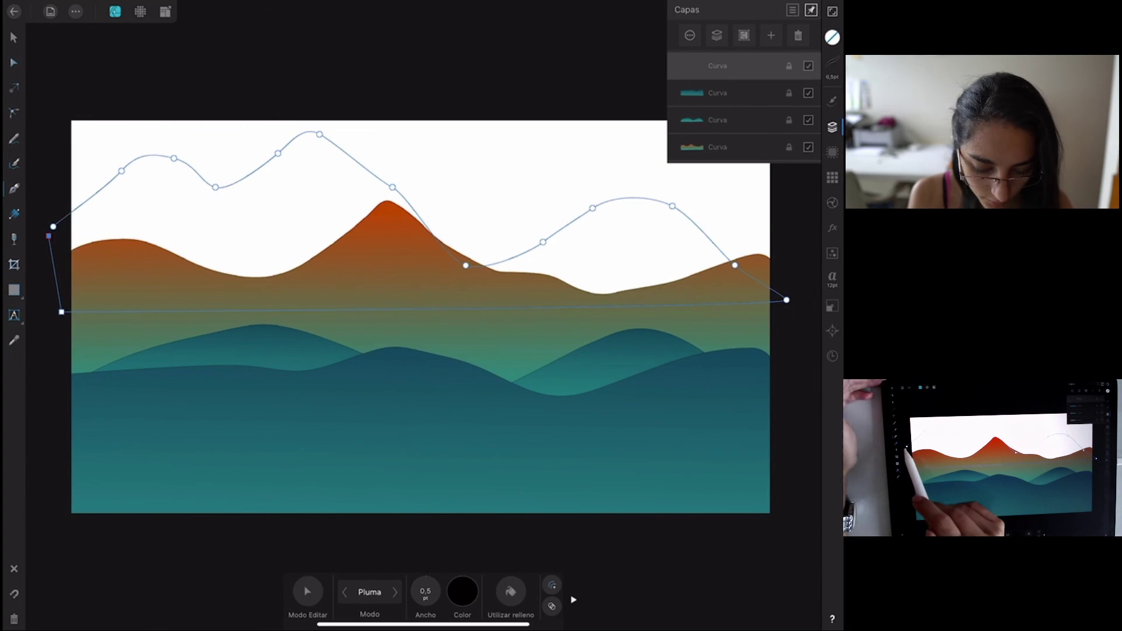
Fill the farthest mountain with a vertical gradient from rust orange to salmon pink.
left_click(14, 214)
left_click_drag(307, 136, 306, 304)
left_click(832, 37)
left_click(803, 92)
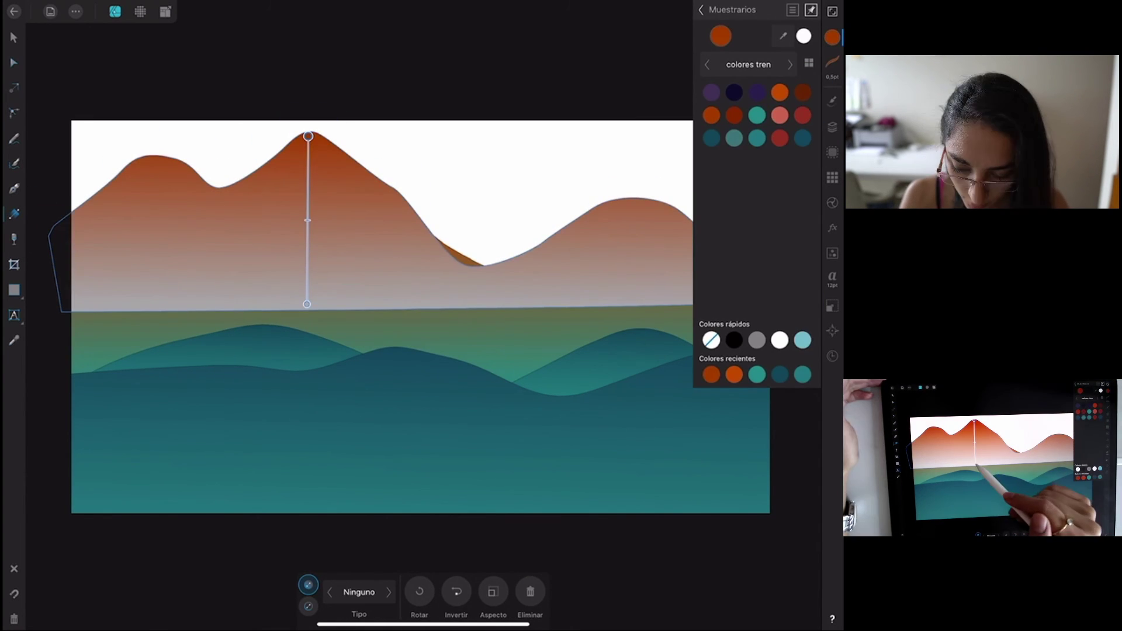
left_click(307, 304)
left_click(780, 115)
Send the farthest mountain's layer to the bottom, behind everything else.
left_click(708, 12)
left_click(14, 37)
left_click(832, 127)
left_click(726, 69)
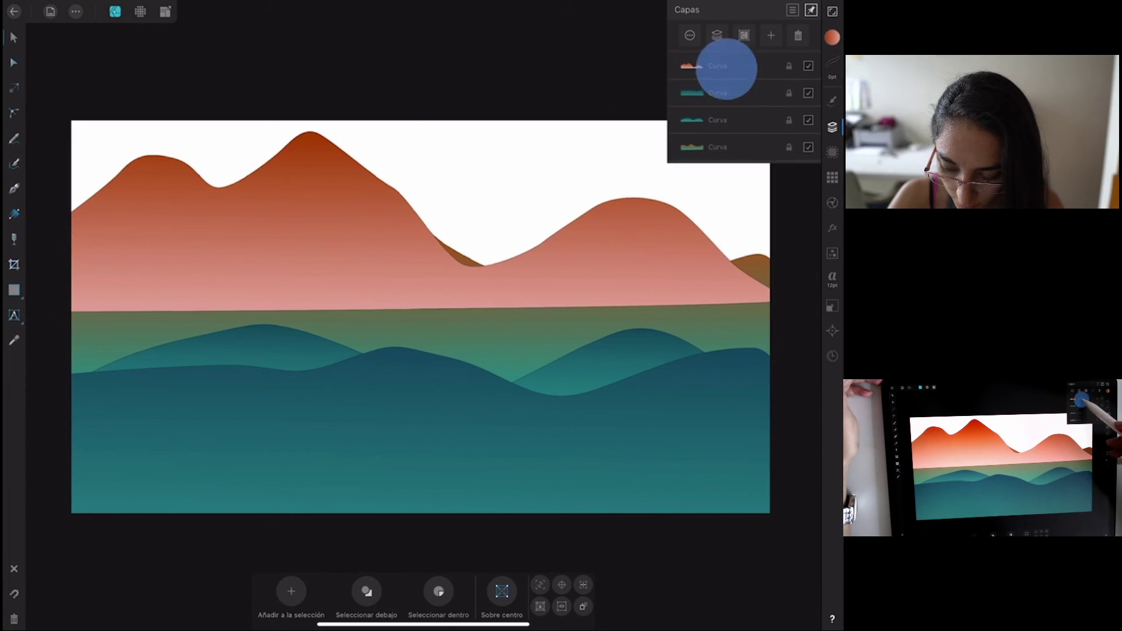
left_click_drag(726, 69, 726, 147)
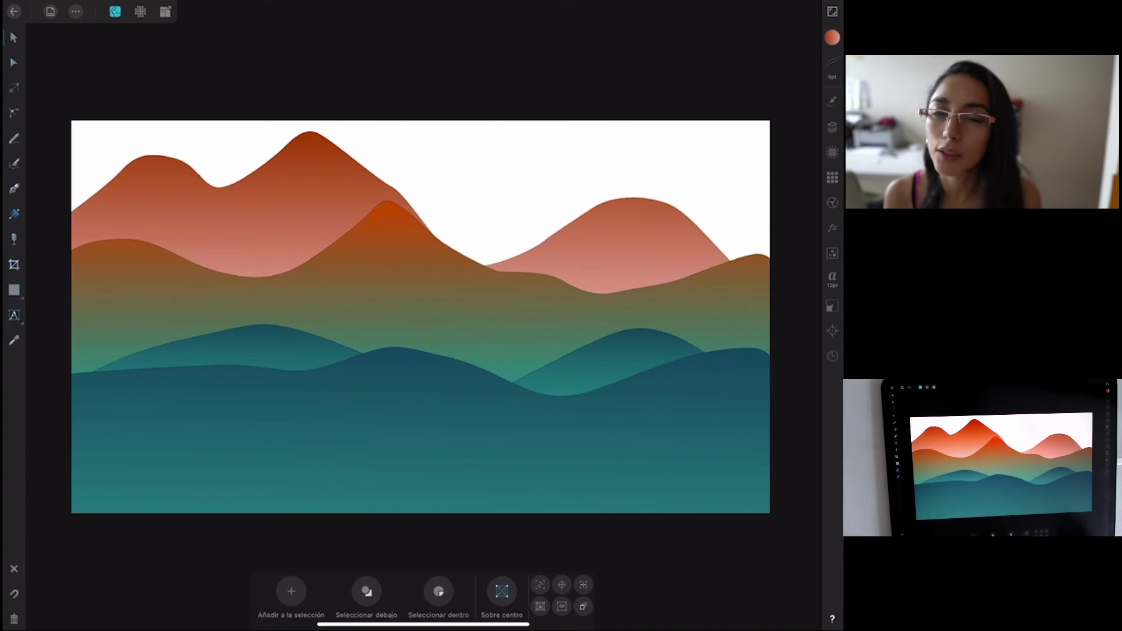
Set the stroke to none on both teal hills and both orange mountains, then deselect.
left_click(409, 444)
left_click(831, 37)
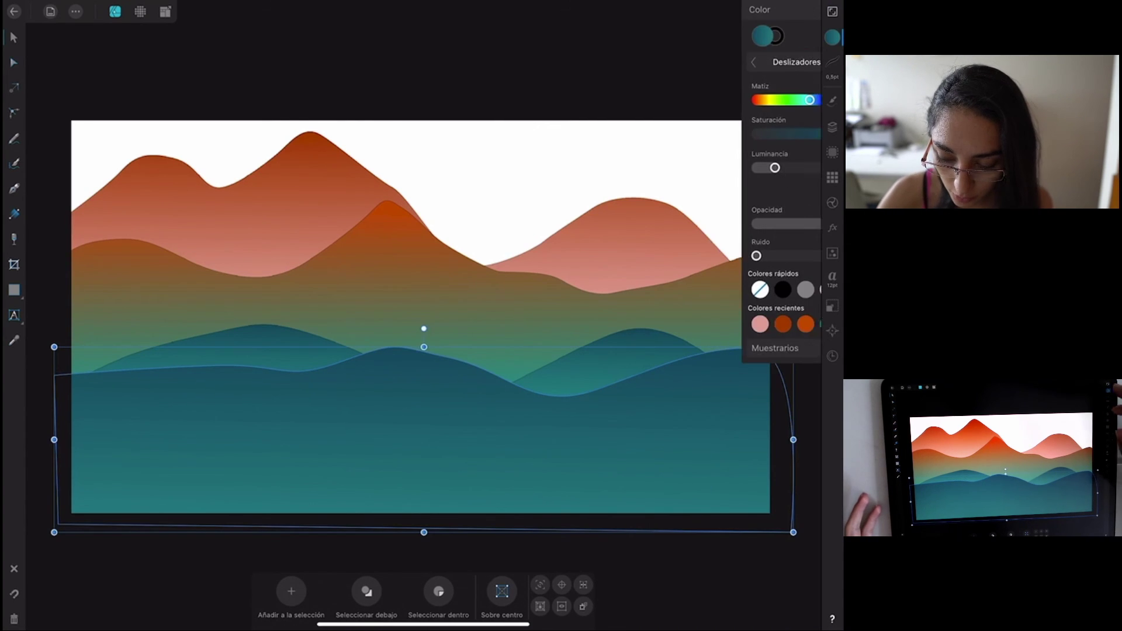
left_click(726, 35)
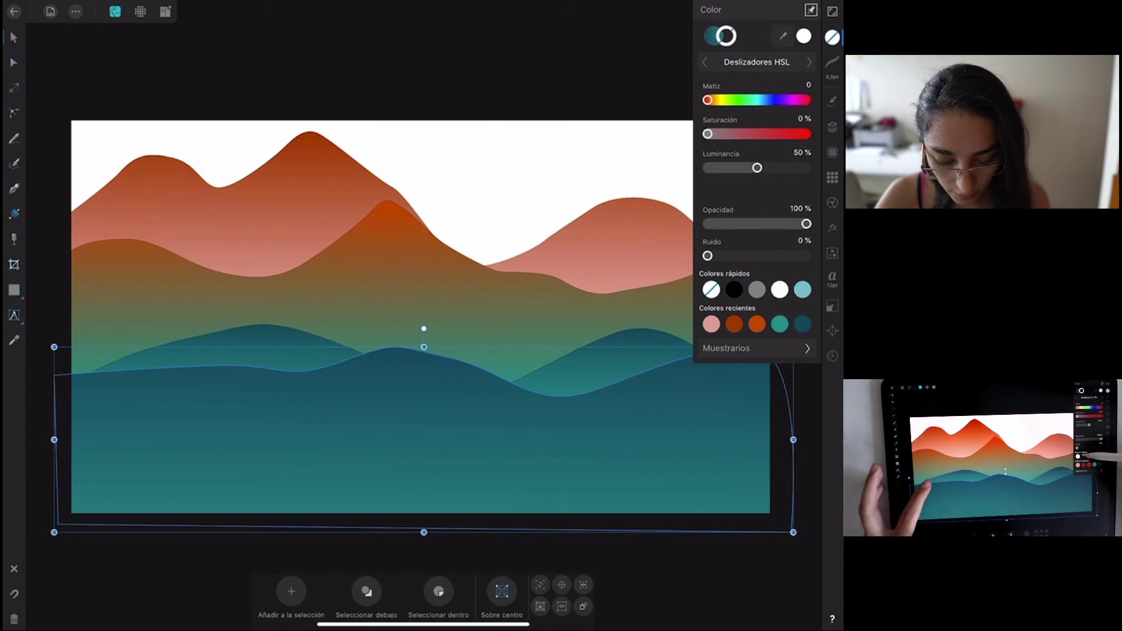
left_click(386, 240)
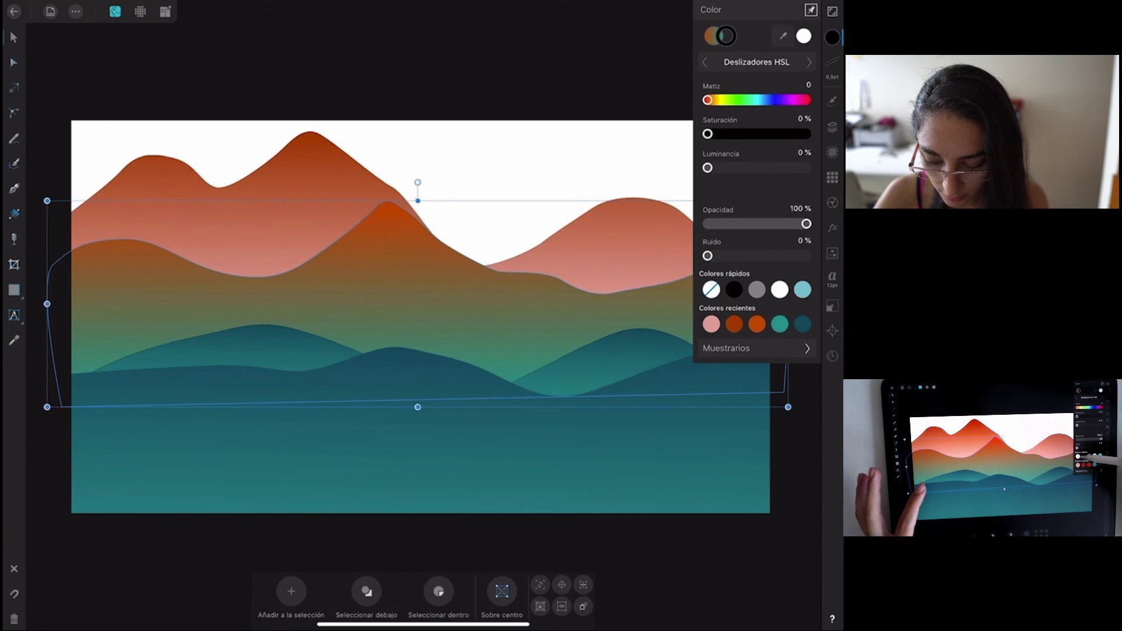
left_click(263, 345)
left_click(711, 290)
left_click(251, 199)
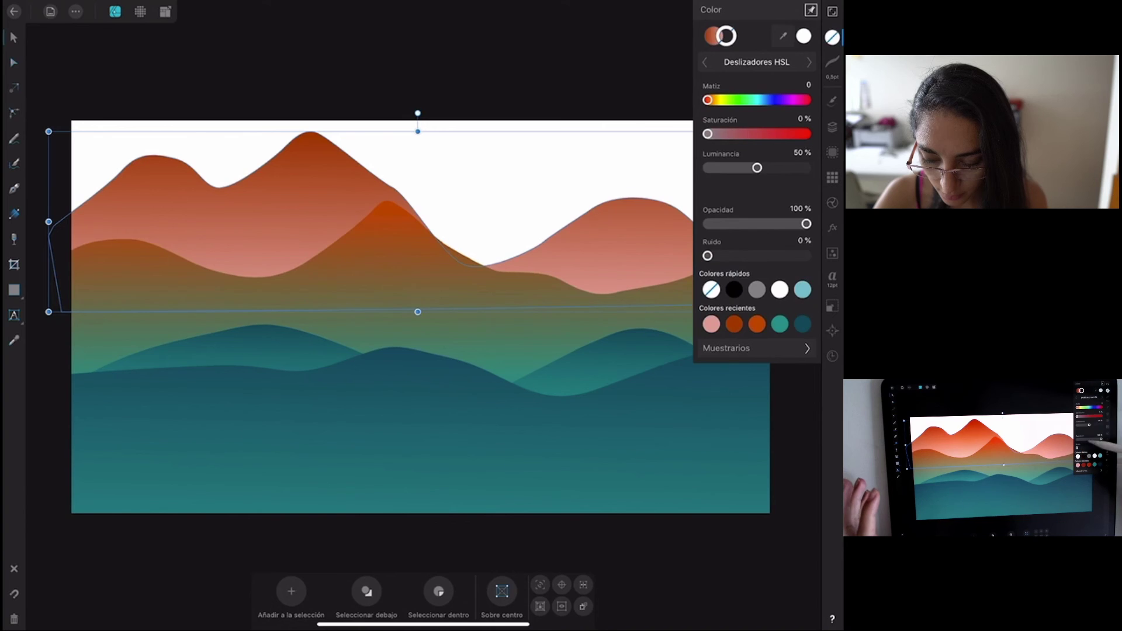
left_click(832, 37)
key("Escape")
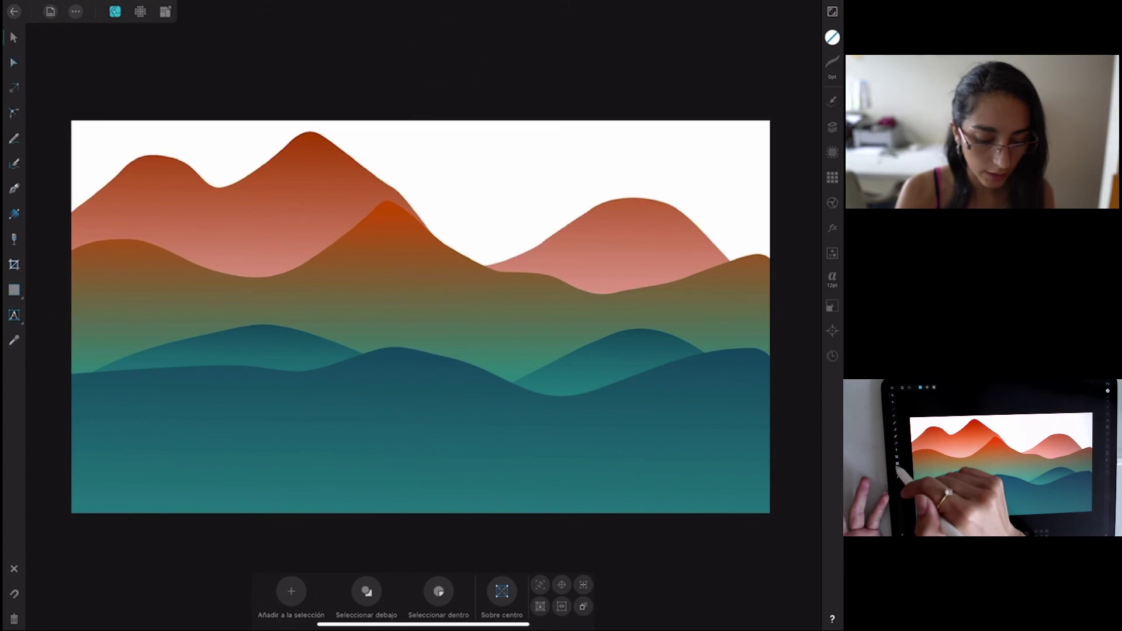
left_click(14, 289)
Draw a sky rectangle over the top half and move it to the bottom of the layer stack.
mouse_move(56, 96)
left_mouse_down()
mouse_move(120, 210)
mouse_move(443, 250)
mouse_move(731, 231)
mouse_move(790, 309)
left_mouse_up()
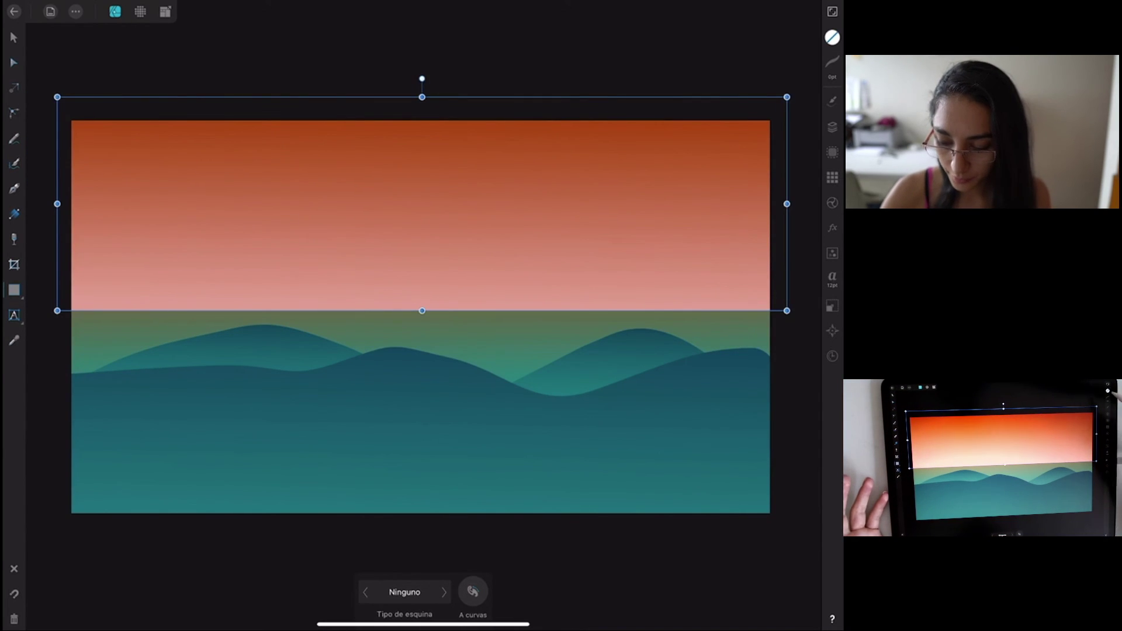
left_click(832, 126)
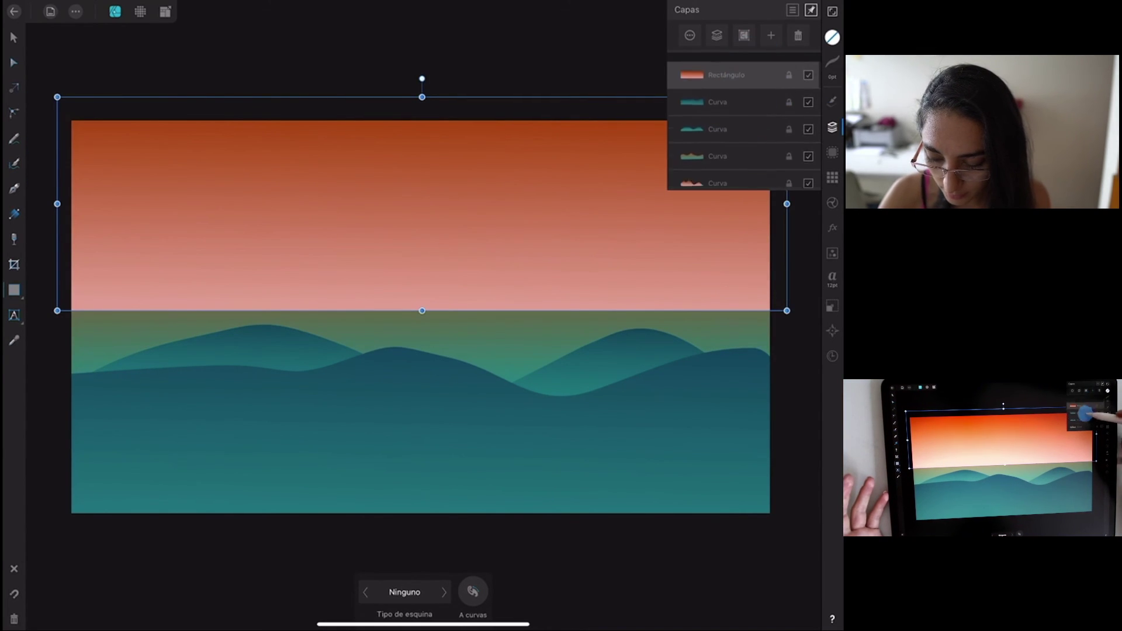
left_click_drag(746, 88, 718, 174)
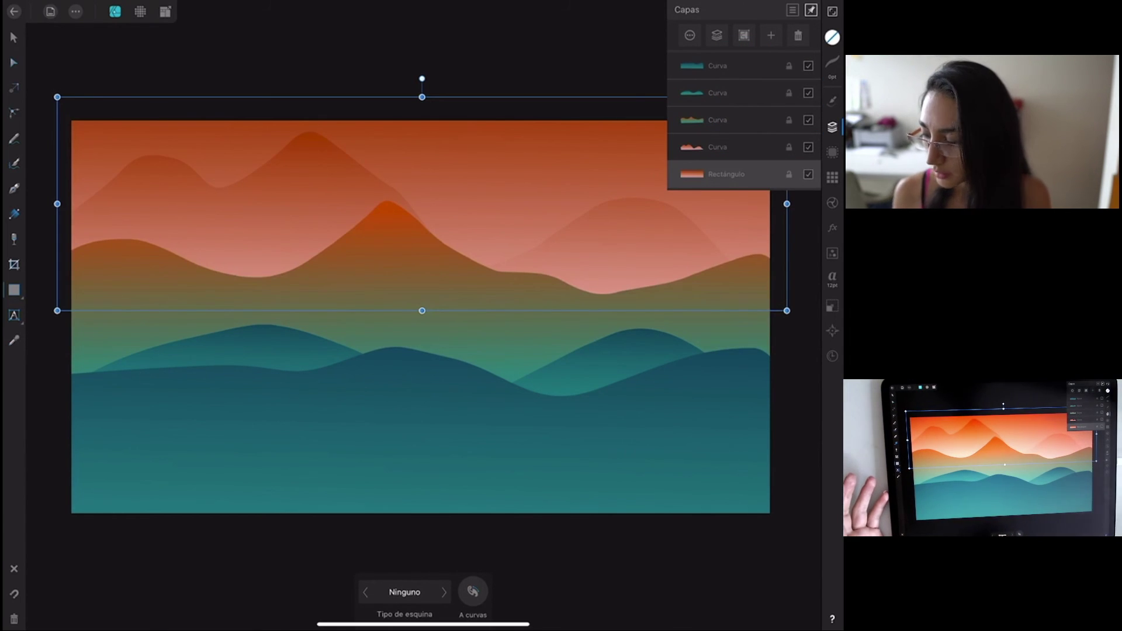
Give the sky a vertical gradient whose top stop is dark red-brown from the 'colores tren' swatches.
left_click(14, 214)
left_click_drag(314, 103, 313, 302)
left_click(397, 103)
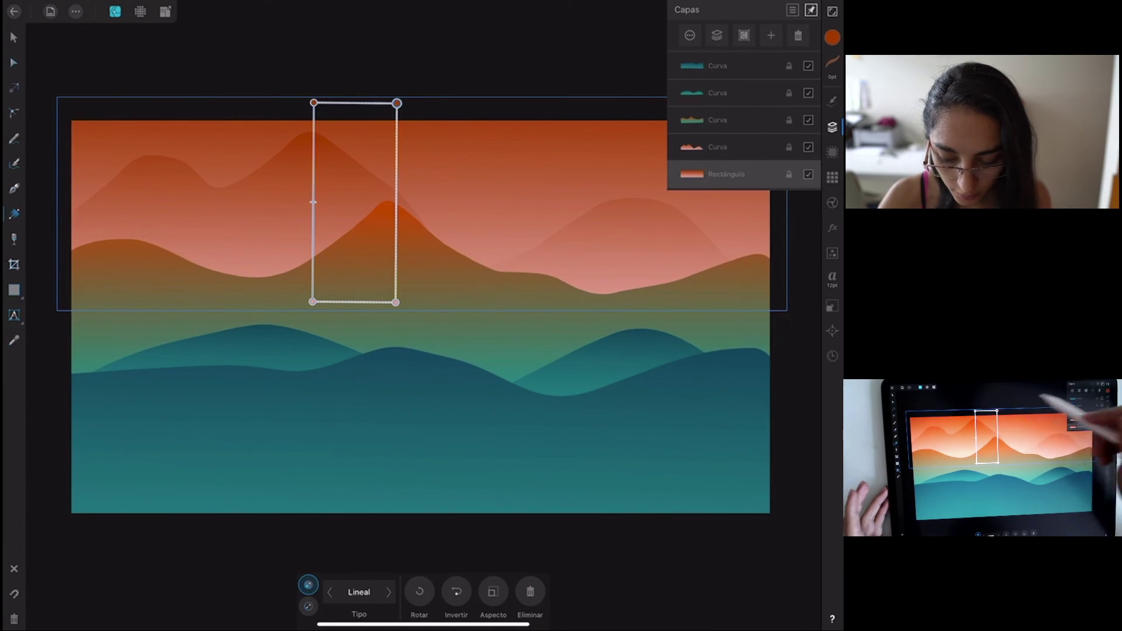
left_click(832, 37)
left_click(806, 351)
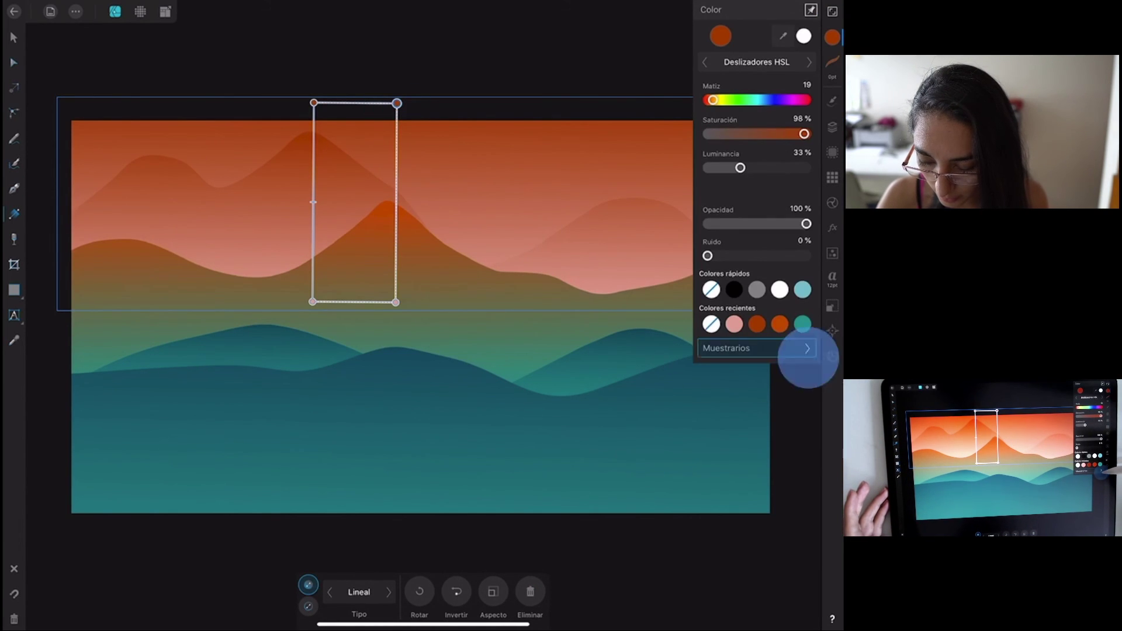
left_click(802, 92)
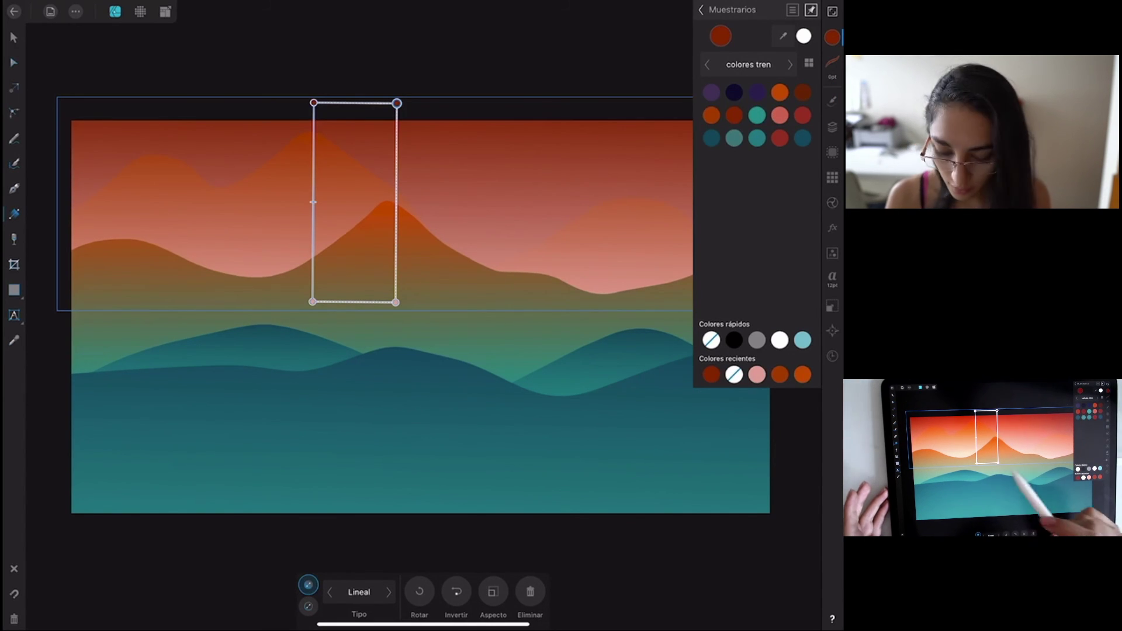
Try pink, coral and red swatches for the lower sky stop, settling on orange.
left_click(779, 115)
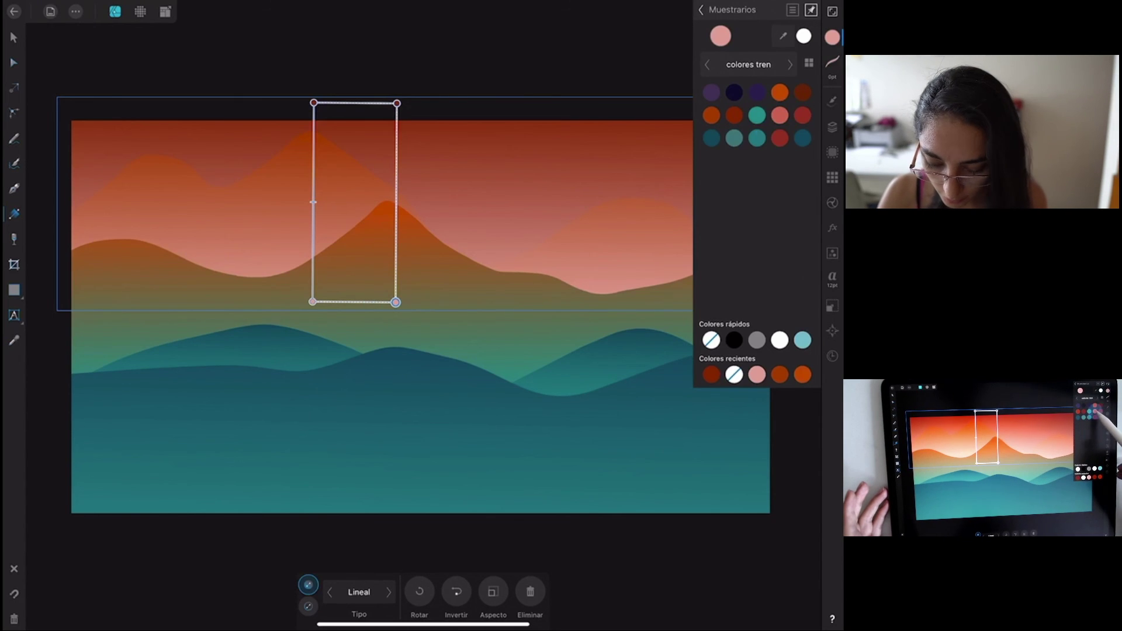
left_click(802, 115)
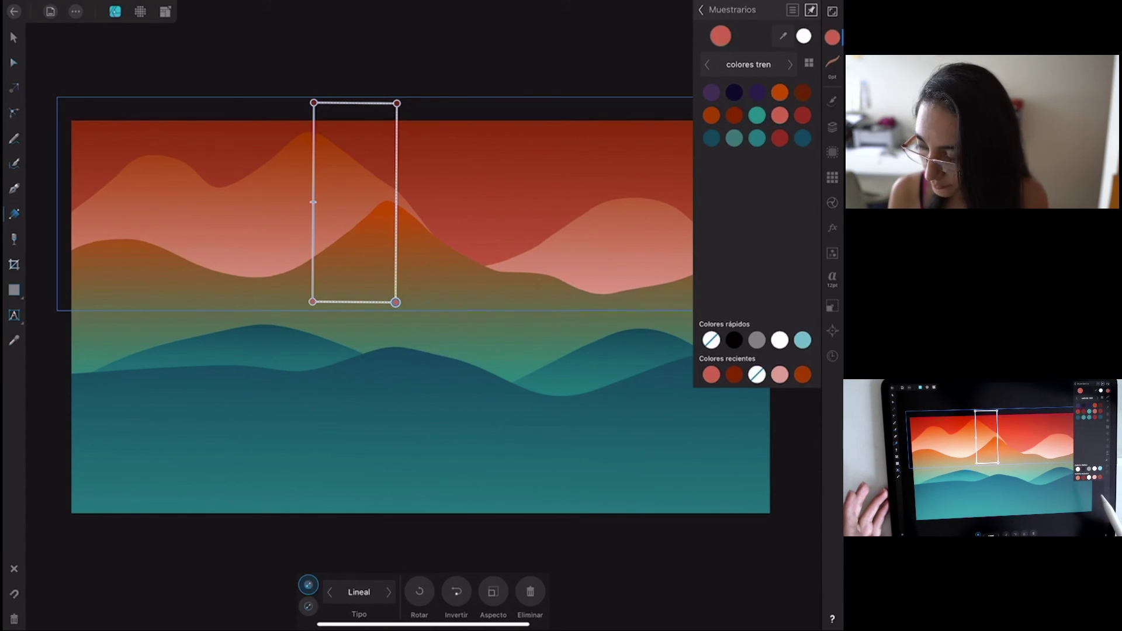
left_click(711, 115)
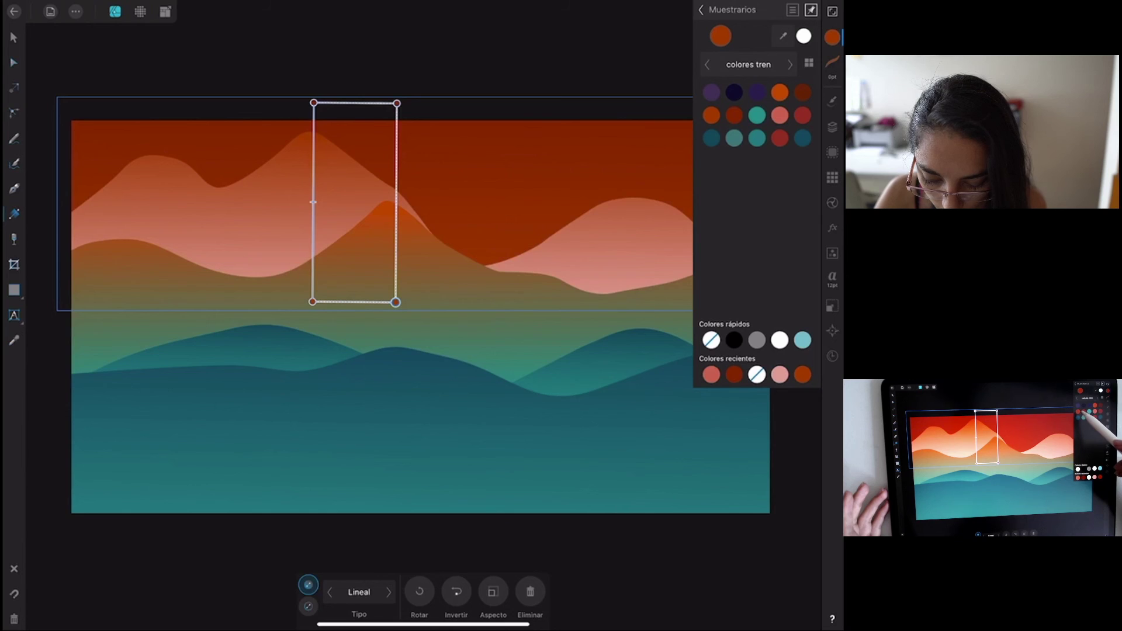
left_click(802, 115)
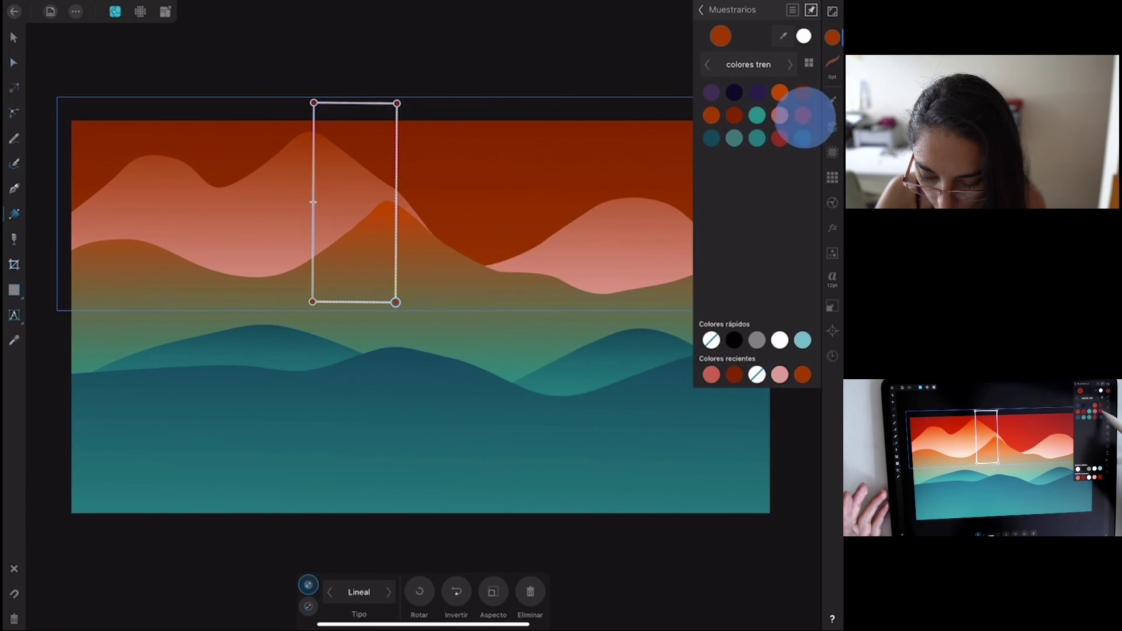
left_click(779, 138)
left_click(711, 115)
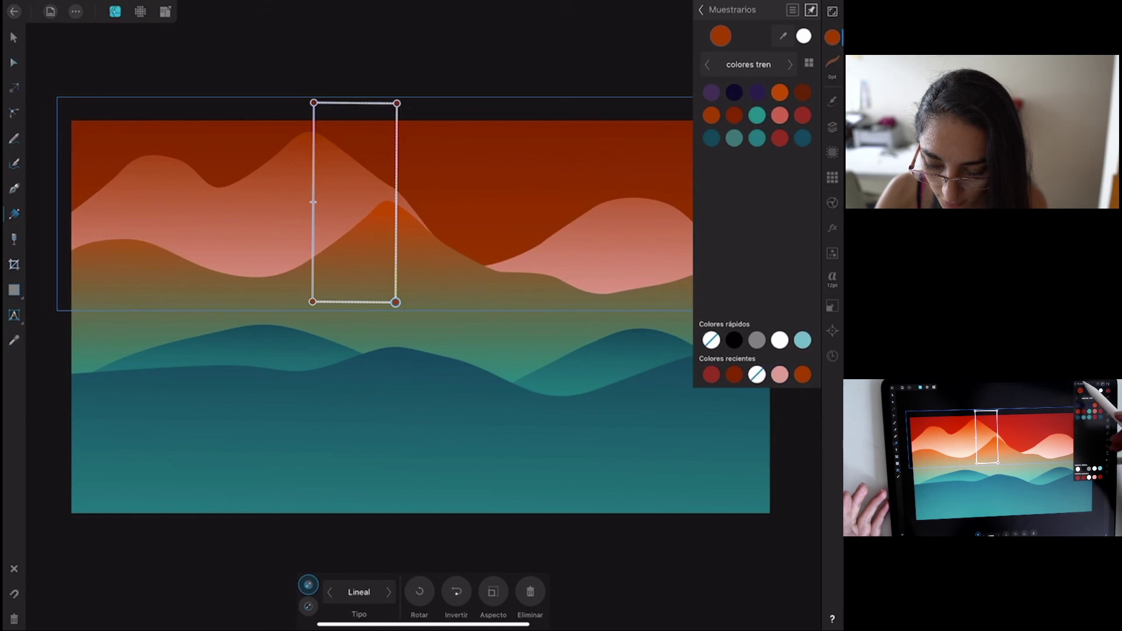
Adjust the orange stop's luminance slider, ending with a darker burnt orange.
left_click(700, 10)
left_click_drag(740, 168, 752, 168)
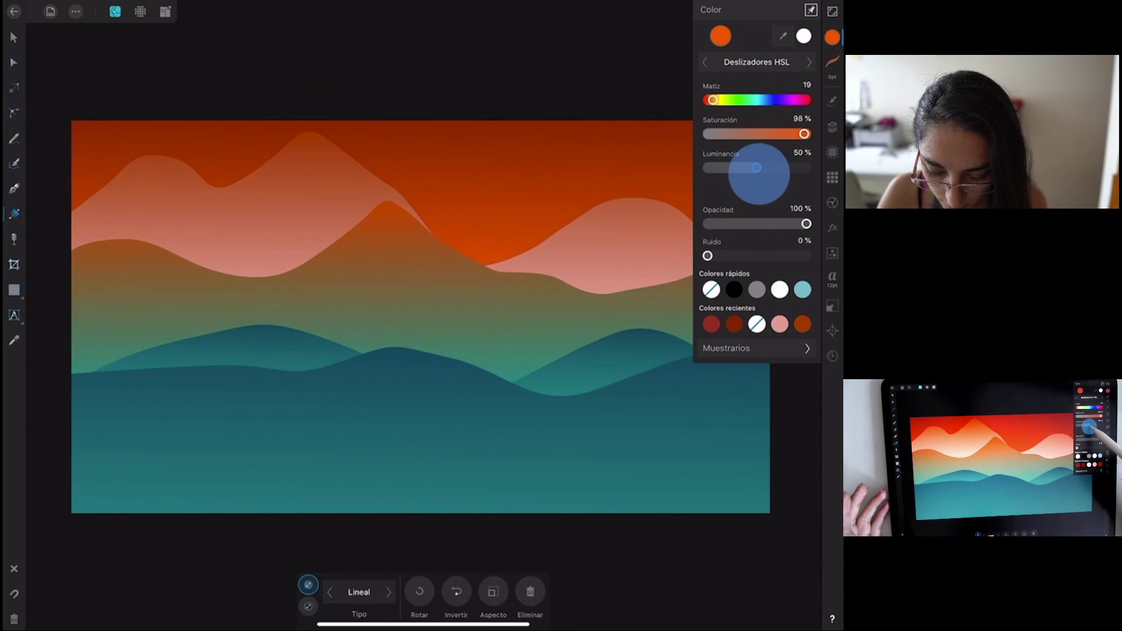
left_click_drag(757, 168, 755, 168)
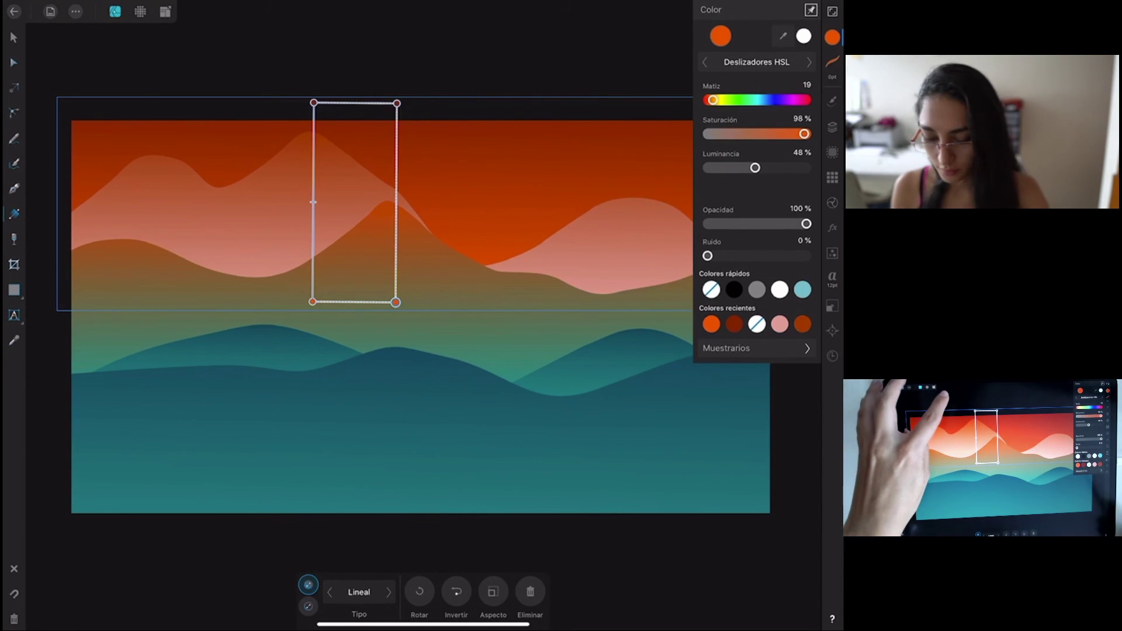
left_click_drag(755, 168, 733, 168)
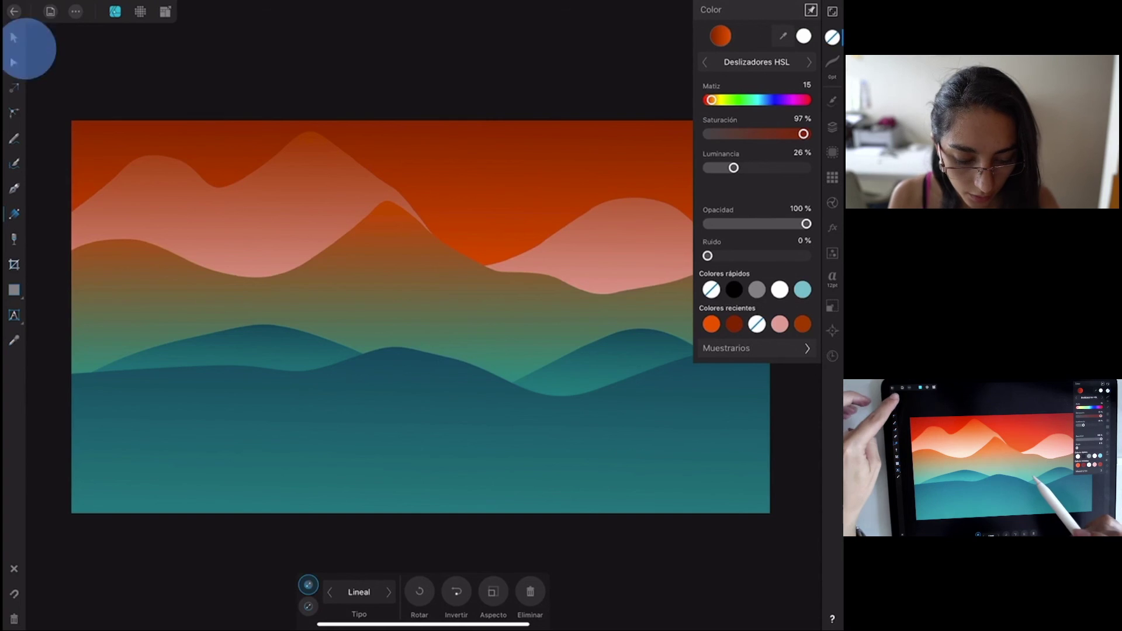
left_click(13, 37)
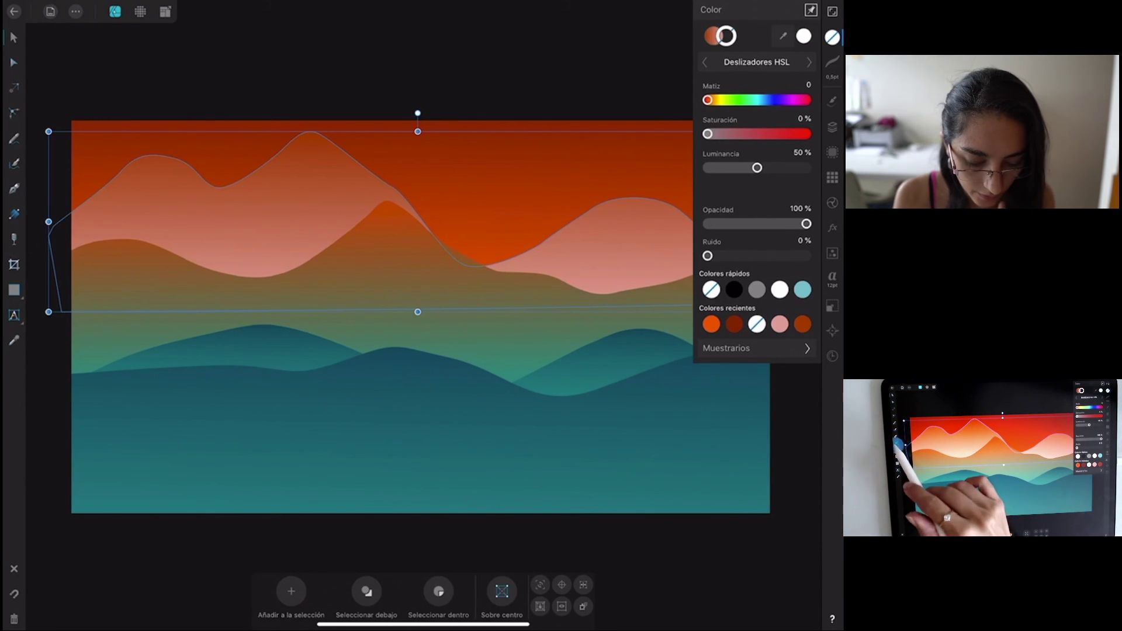
Set the far mountain's top gradient stop to the deep red sampled from the sky top.
left_click(13, 213)
left_click(308, 136)
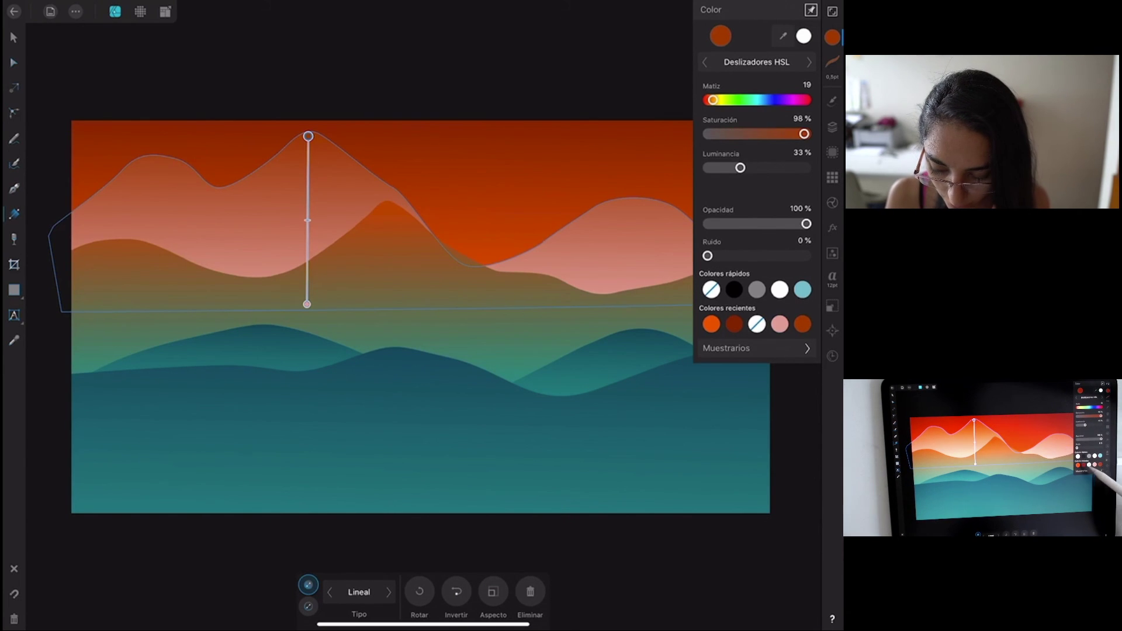
left_click(733, 323)
left_click_drag(783, 35, 268, 156)
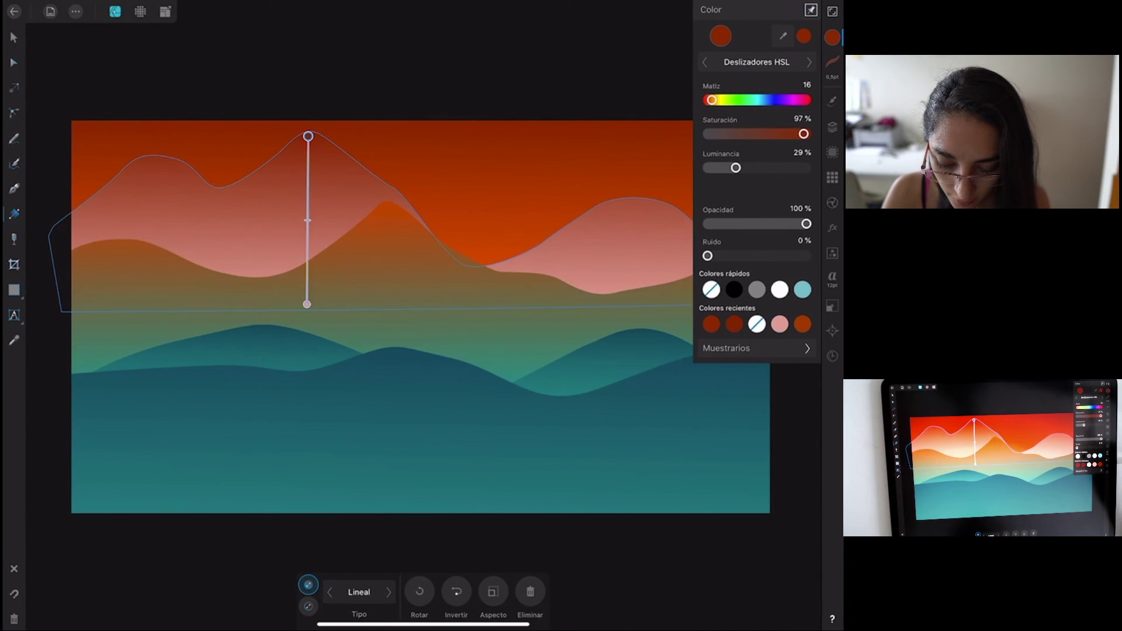
left_click(13, 38)
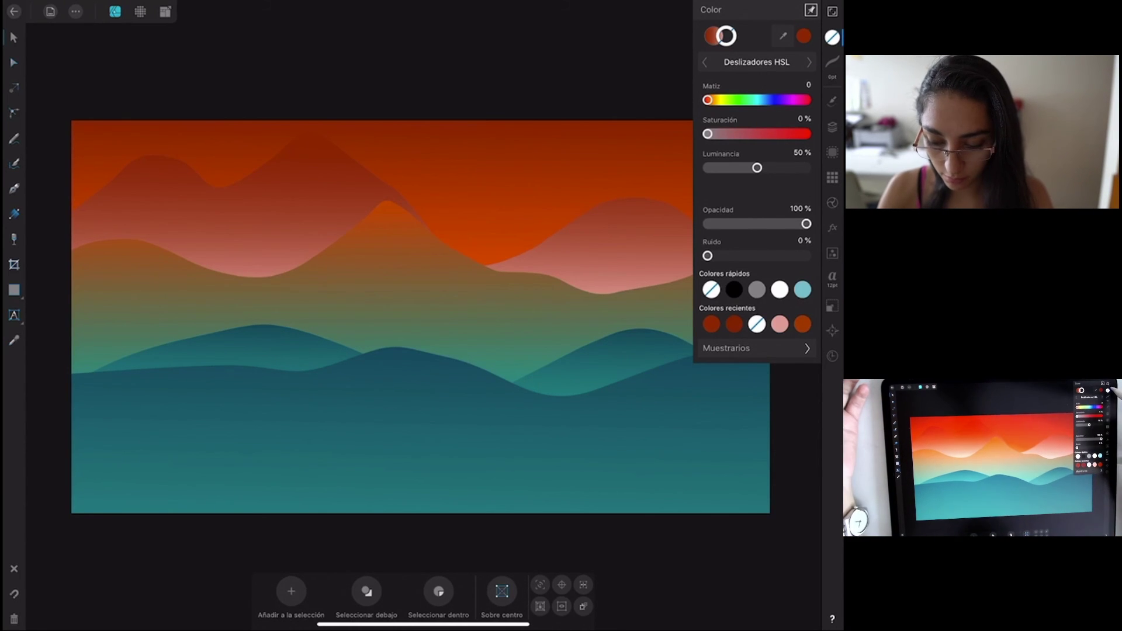
left_click(701, 193)
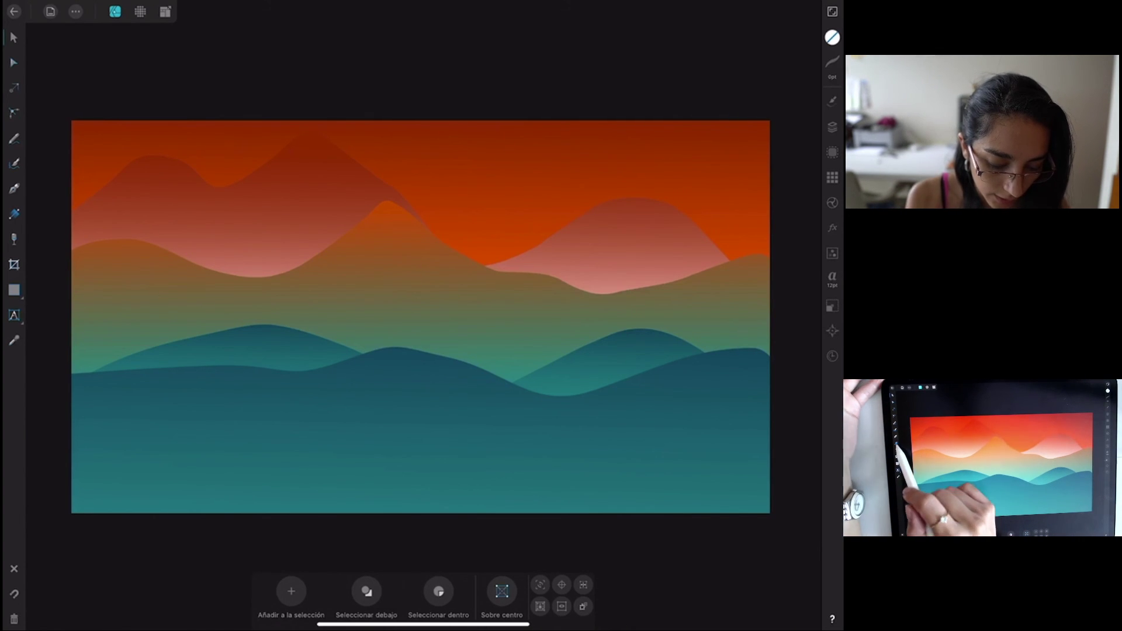
Draw a closed wavy hill shape with the Pen tool along the canvas bottom.
left_click(14, 188)
left_click_drag(136, 456, 193, 455)
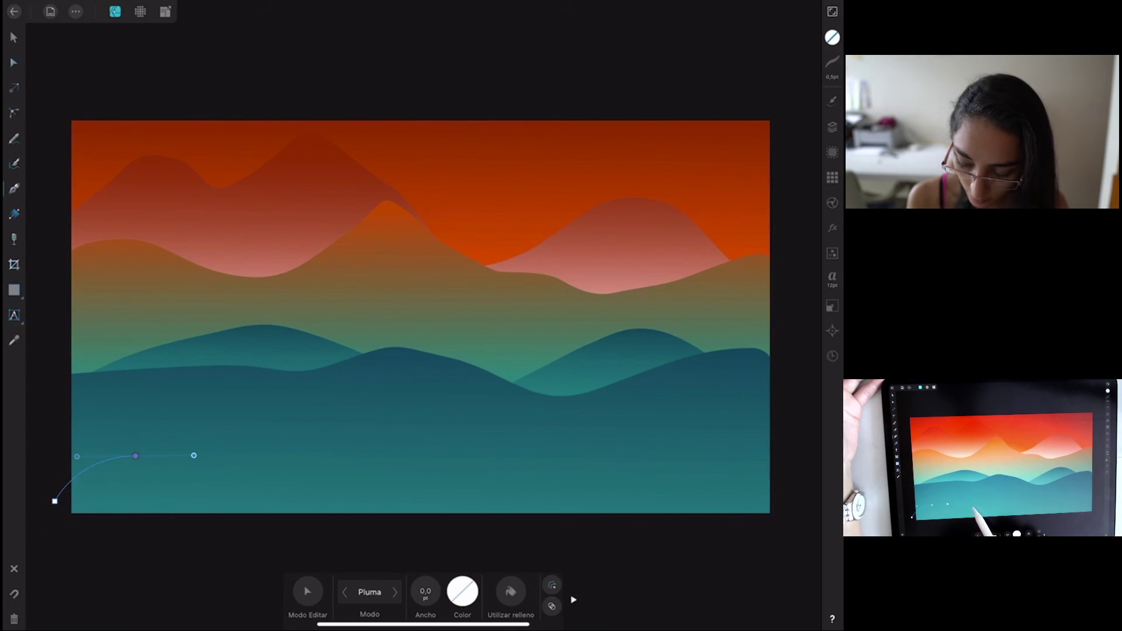
left_click_drag(301, 465, 310, 454)
left_click_drag(379, 445, 433, 451)
left_click_drag(511, 444, 531, 438)
left_click_drag(605, 445, 631, 458)
left_click_drag(729, 452, 771, 440)
left_click(797, 477)
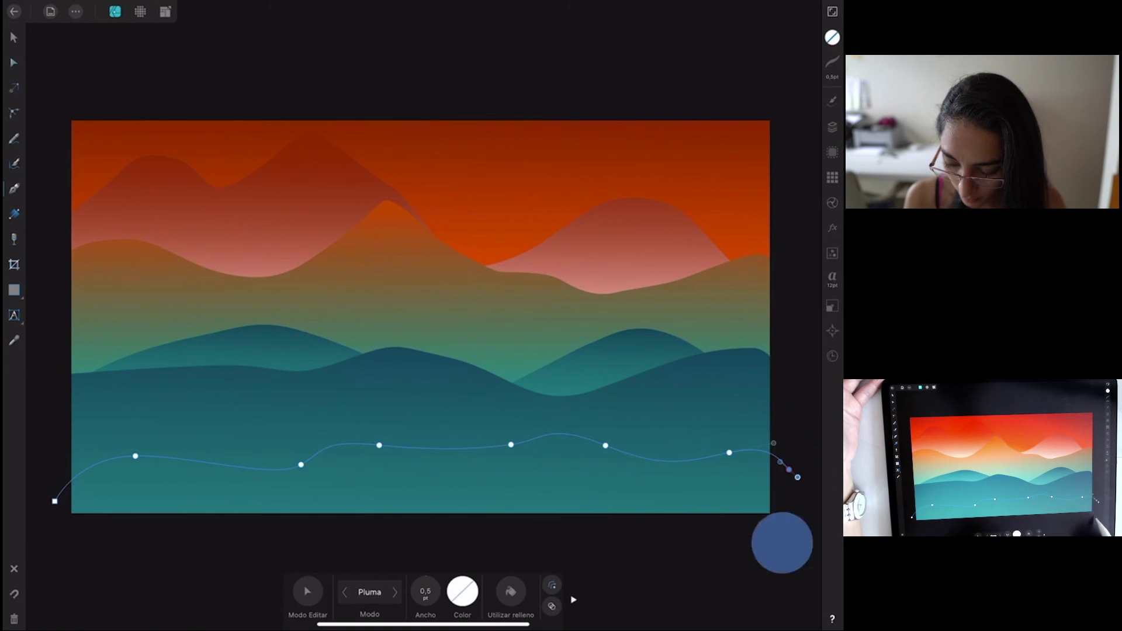
left_click(782, 544)
left_click(65, 535)
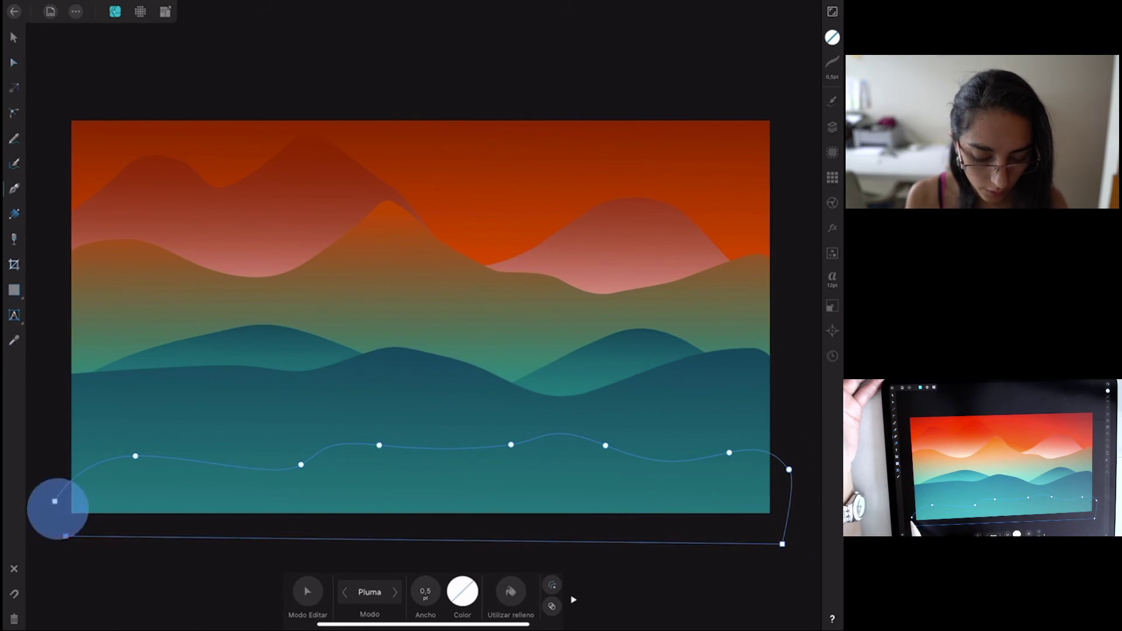
left_click(54, 501)
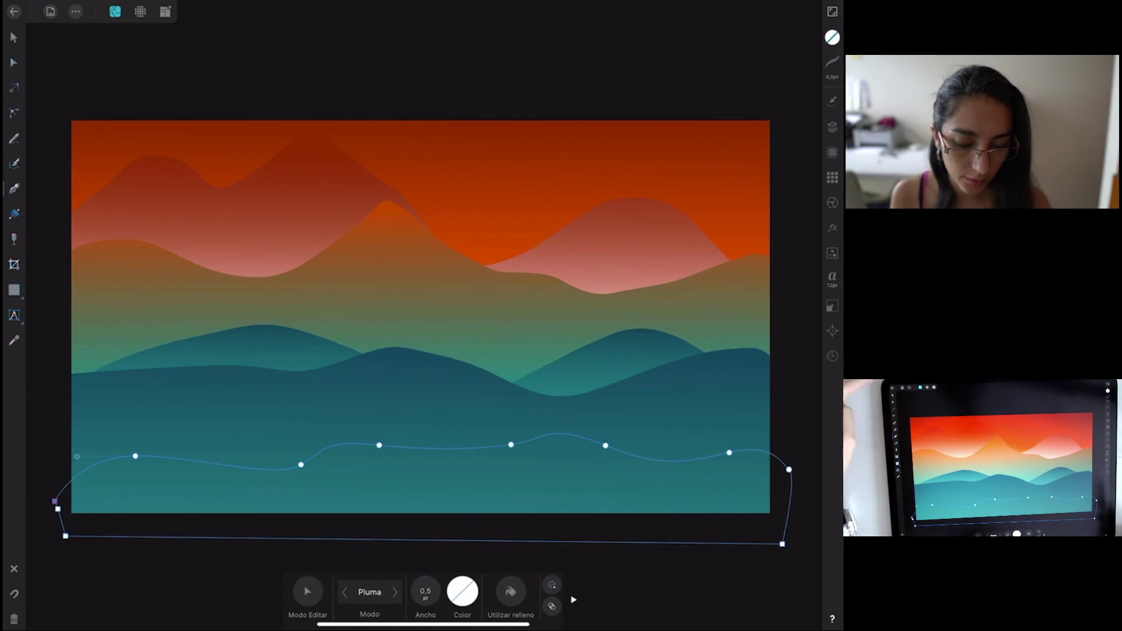
left_click(14, 37)
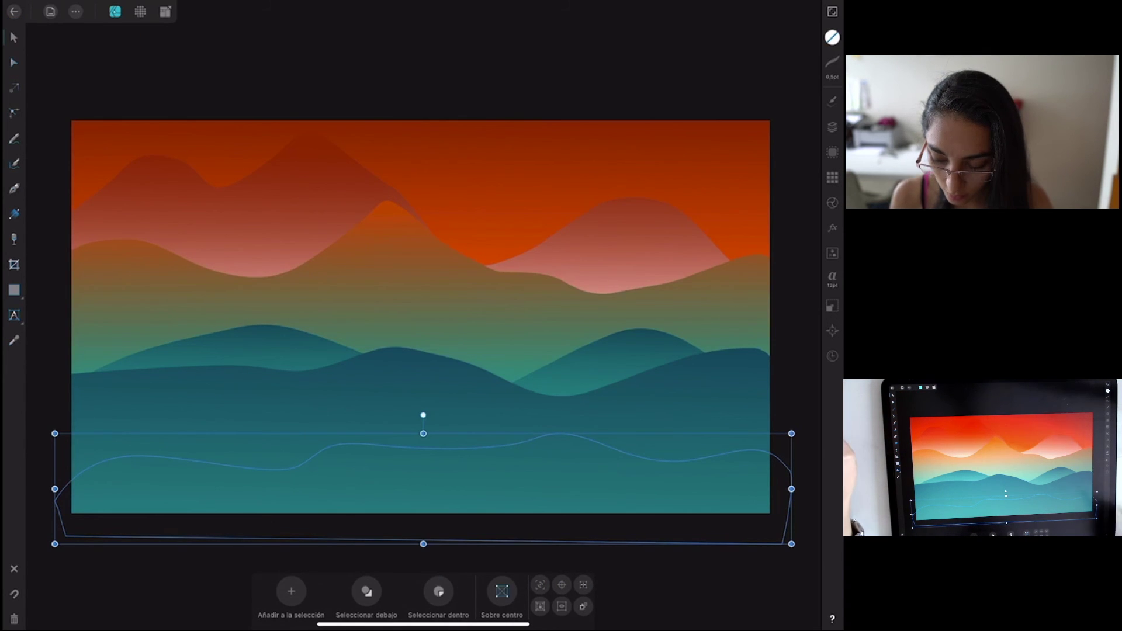
Fill the hill with the dark teal swatch and lower its luminance to 14%.
left_click(832, 38)
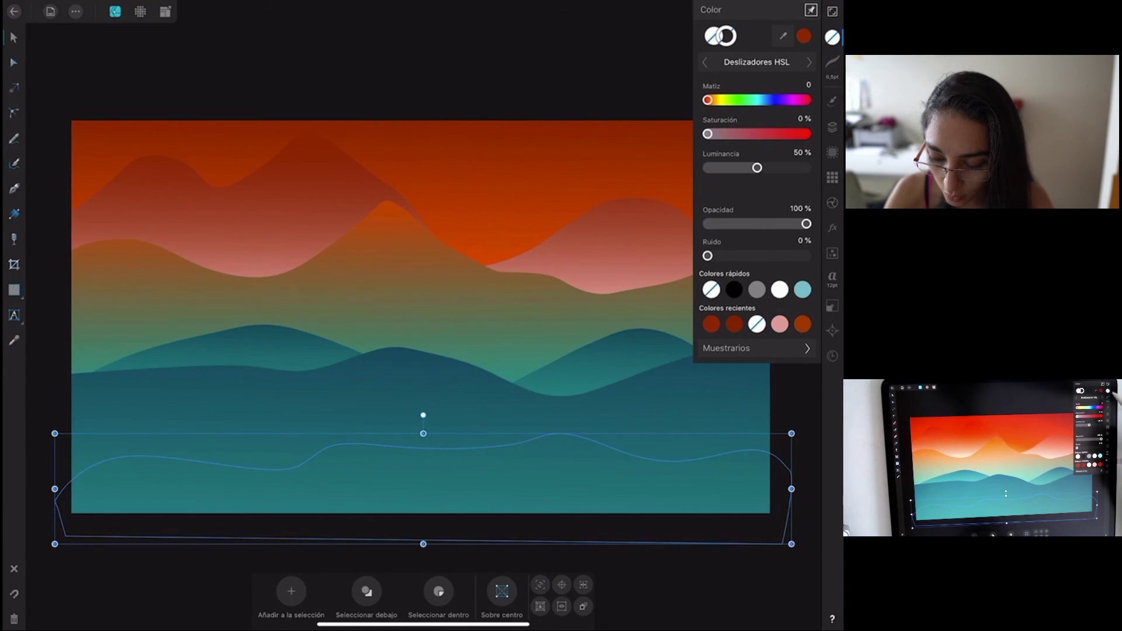
left_click(805, 347)
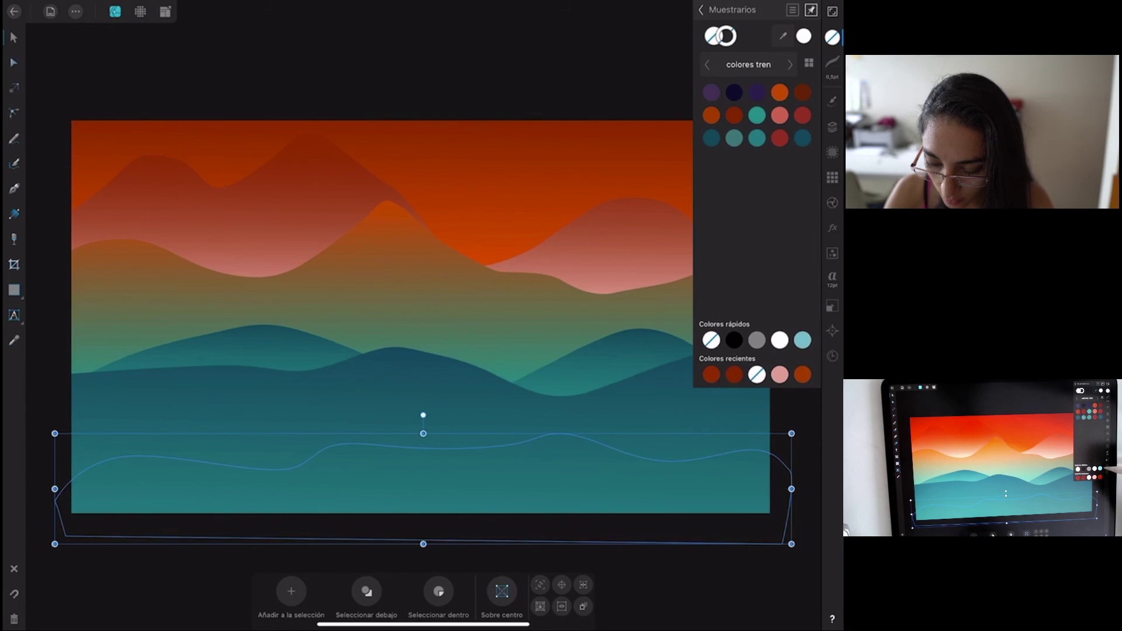
left_click(802, 138)
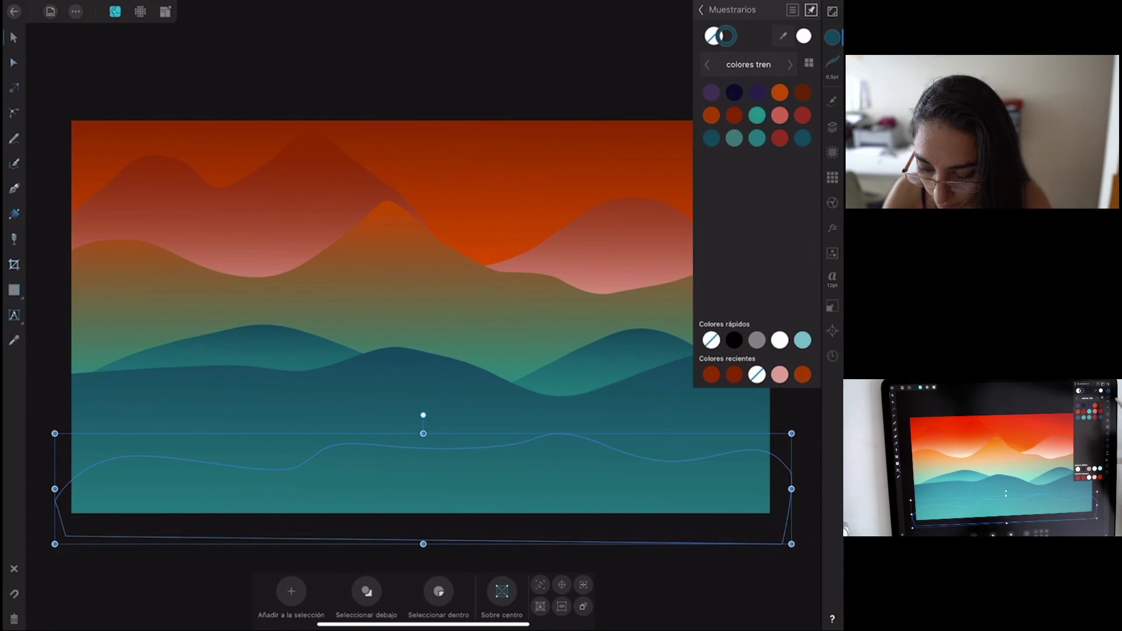
left_click(713, 35)
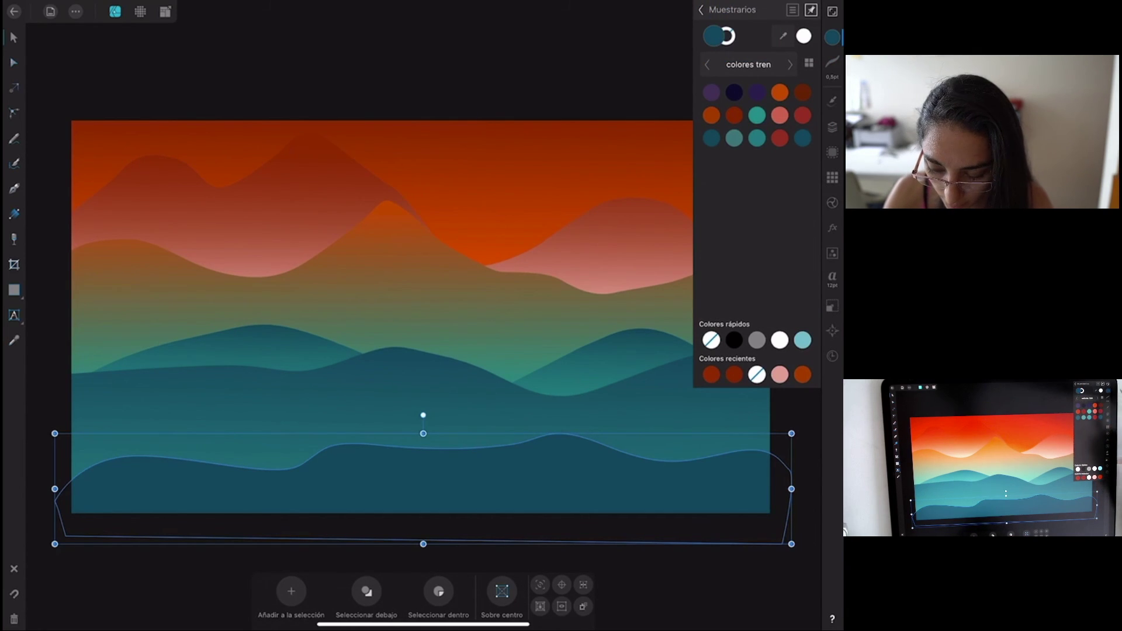
left_click(700, 9)
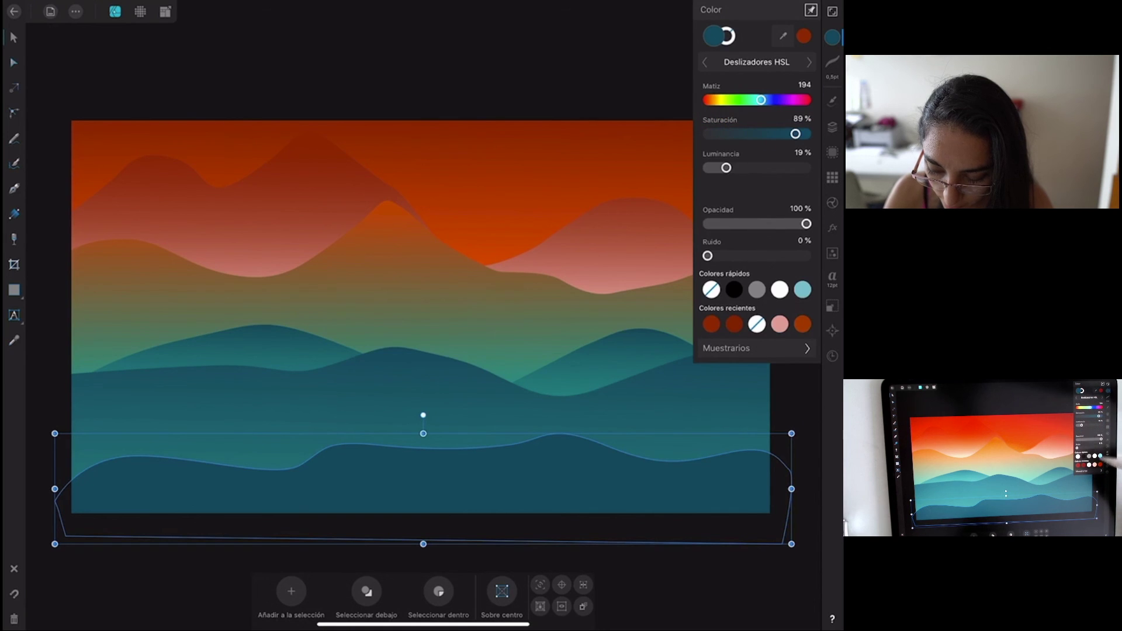
left_click_drag(726, 168, 722, 167)
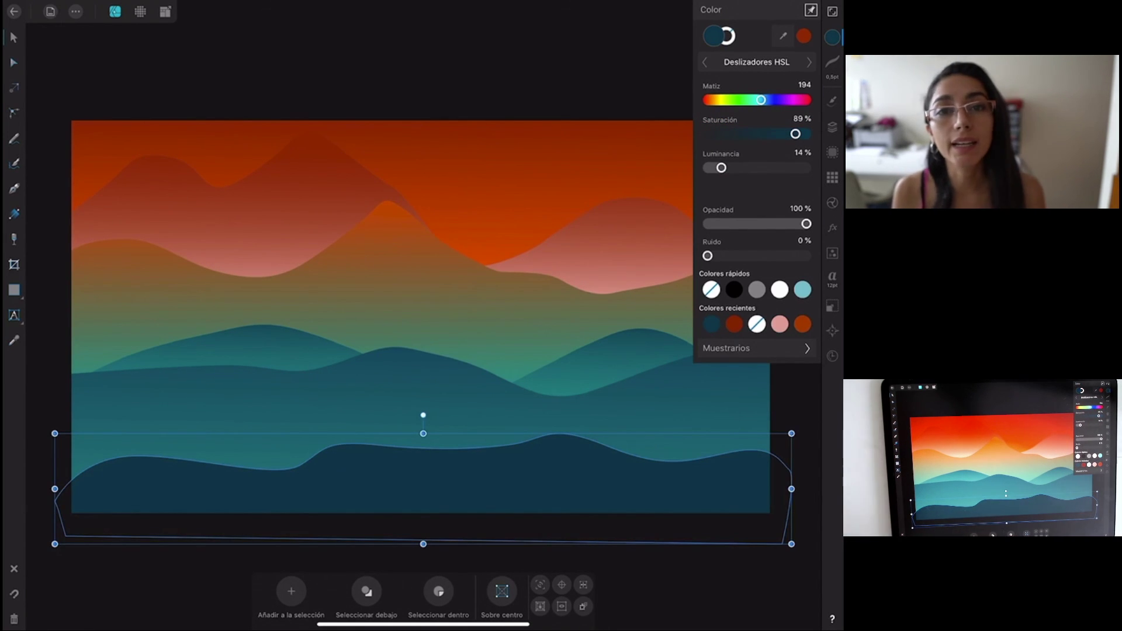
key("Escape")
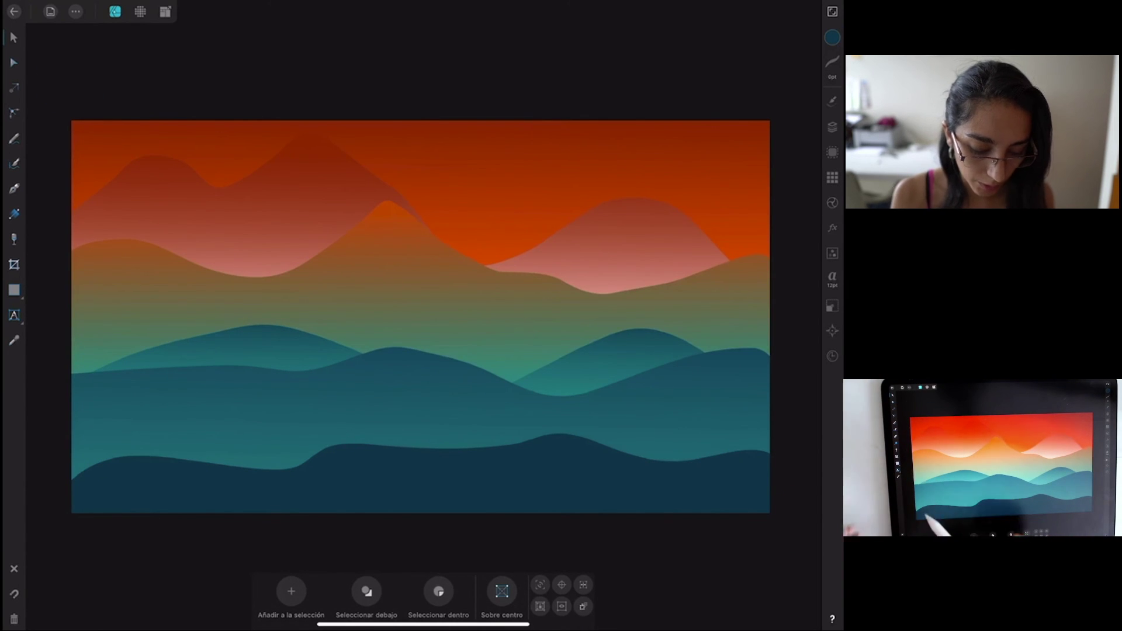
Start a new Pen path with curved points at the bottom-left of the hill.
left_click(14, 188)
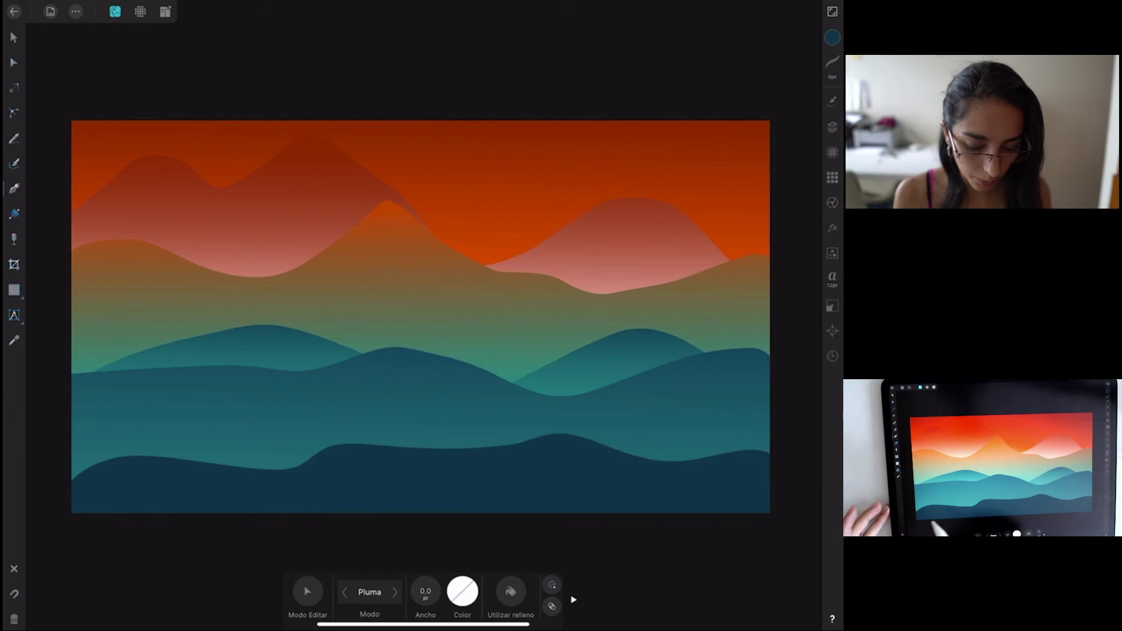
left_click(88, 456)
left_click_drag(101, 476, 104, 450)
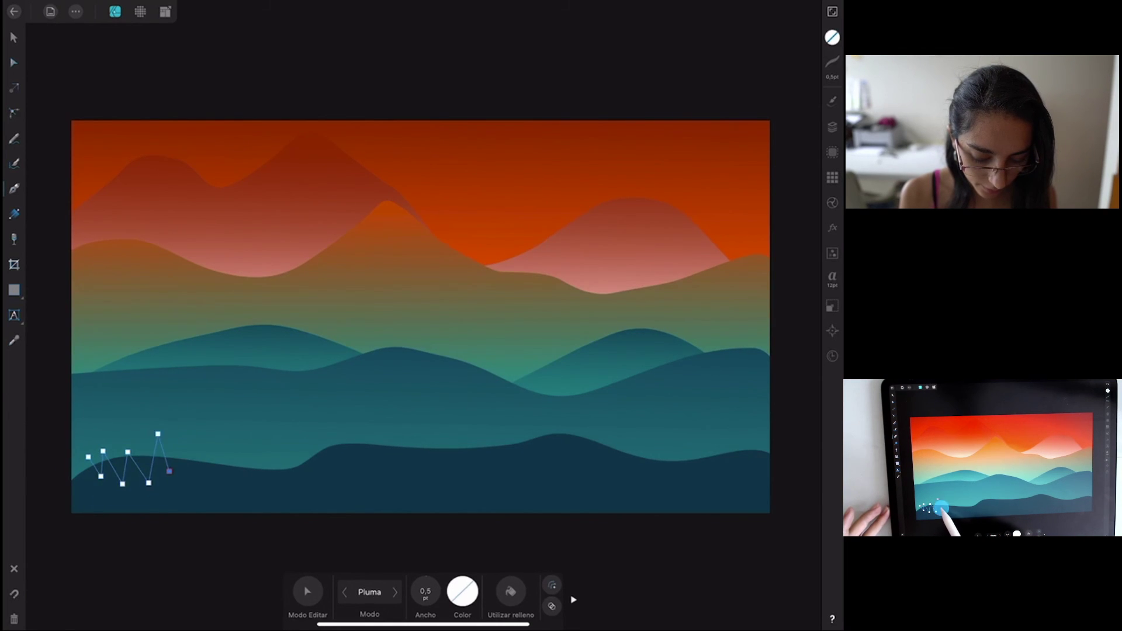
left_click_drag(185, 469, 173, 433)
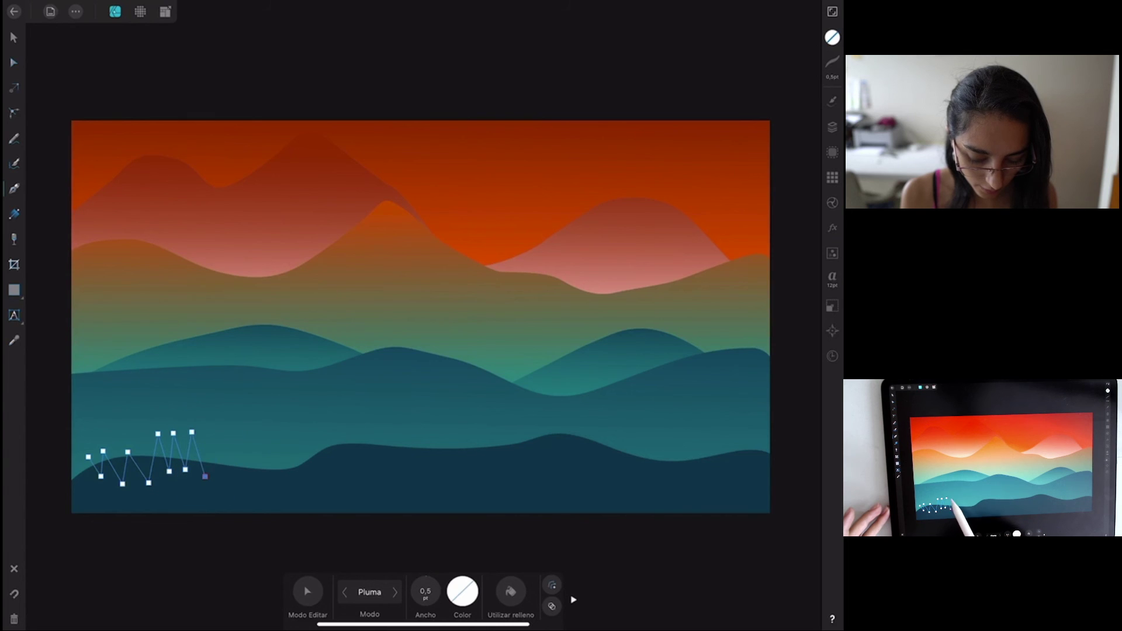
left_click(220, 484)
left_click(230, 423)
left_click(233, 489)
left_click_drag(258, 482, 240, 432)
Add alternating high and low points for a spiky tree line across to the right edge.
left_click(282, 429)
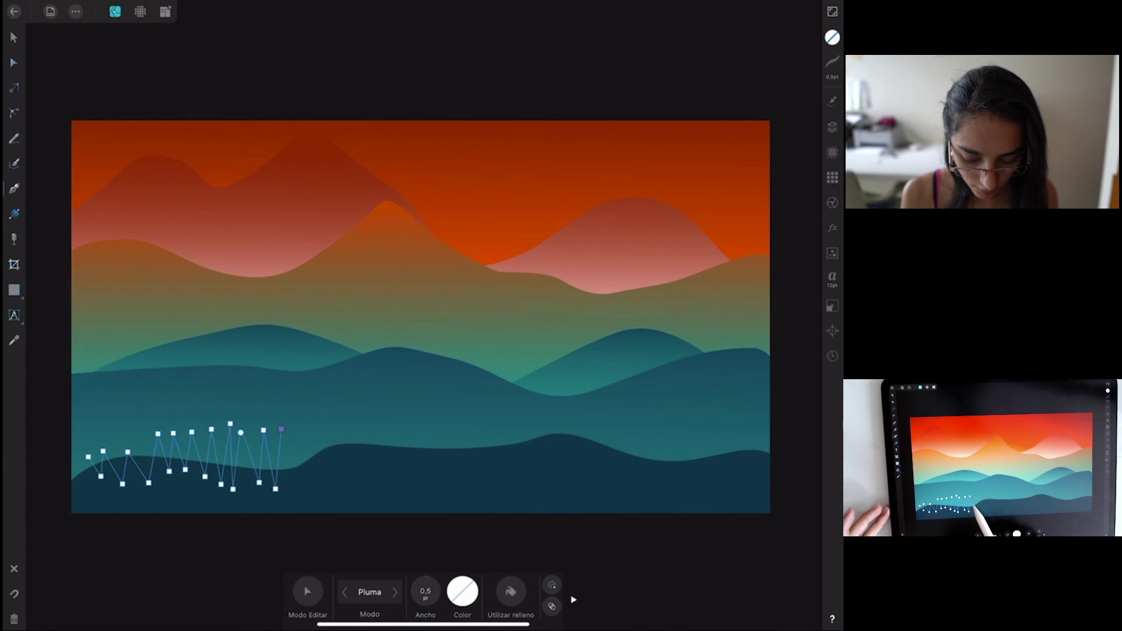
left_click(329, 416)
left_click(345, 462)
left_click(340, 415)
left_click(360, 464)
left_click(359, 415)
left_click(381, 466)
left_click(383, 417)
left_click(397, 473)
left_click(402, 425)
left_click(414, 470)
left_click(423, 423)
left_click(433, 470)
left_click(443, 432)
left_click(455, 468)
left_click(469, 429)
left_click(475, 472)
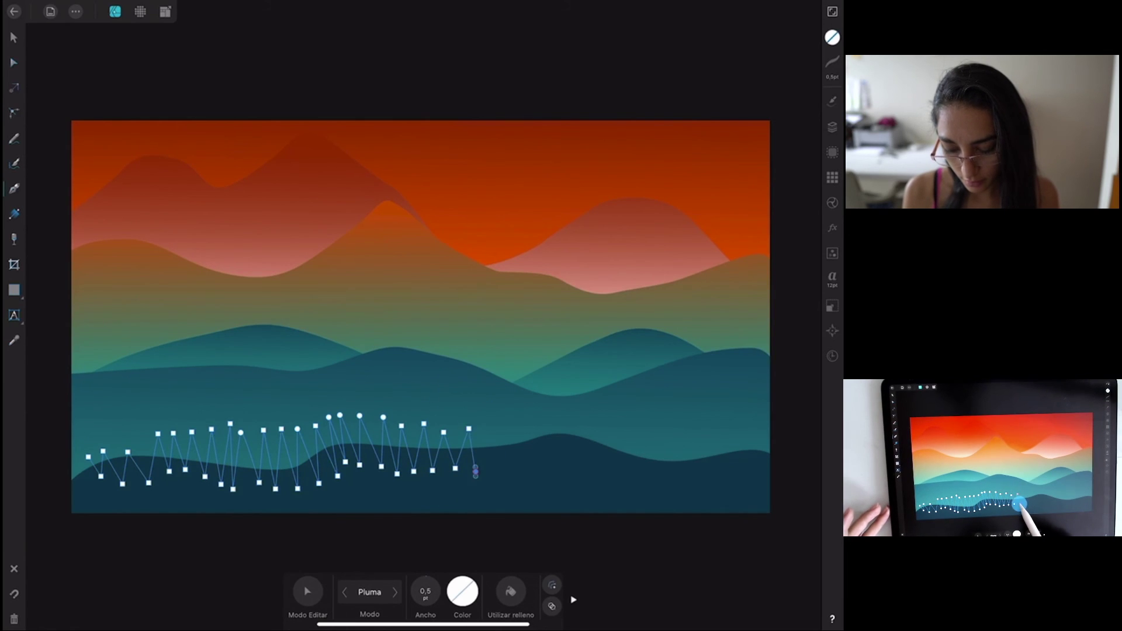
left_click(487, 468)
left_click(502, 469)
left_click(507, 419)
left_click(521, 467)
left_click(526, 418)
left_click(543, 459)
left_click(550, 410)
left_click(555, 466)
left_click(563, 403)
left_click(580, 463)
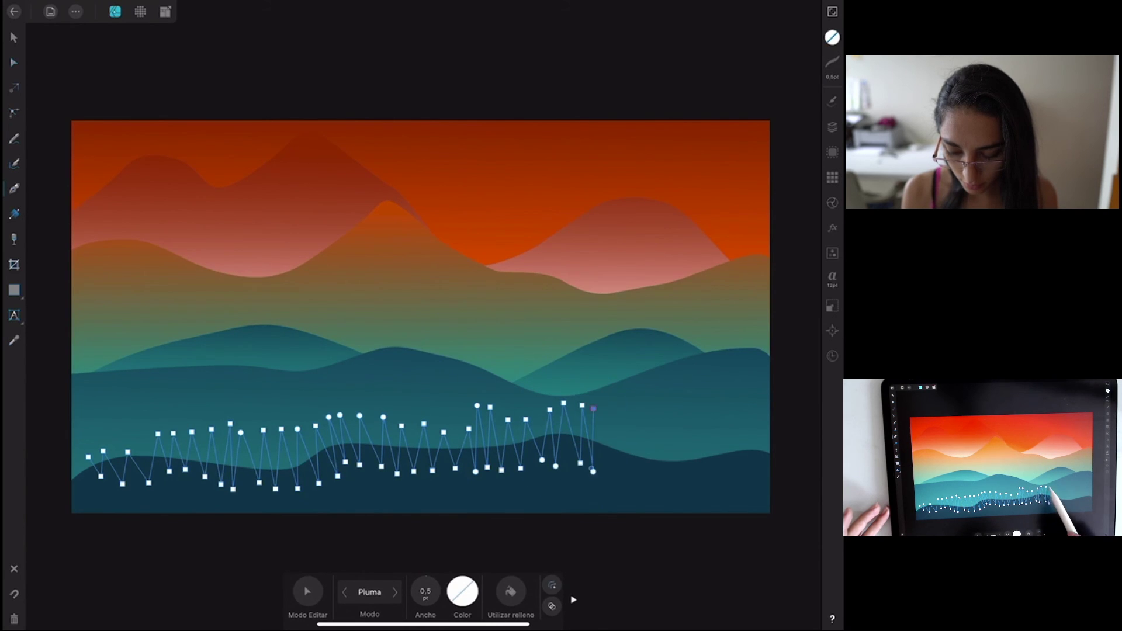
left_click(620, 416)
left_click(659, 411)
left_click(670, 474)
left_click(677, 406)
left_click(679, 491)
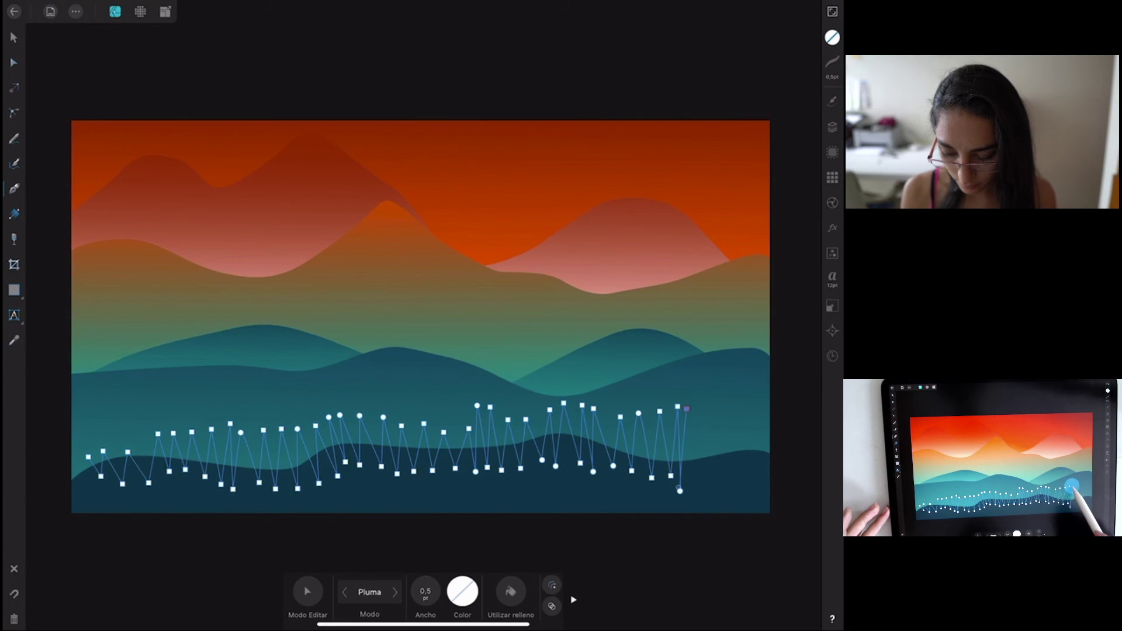
left_click(705, 476)
left_click(716, 475)
left_click(728, 411)
left_click_drag(734, 472, 742, 469)
left_click(755, 410)
left_click(757, 475)
left_click(767, 423)
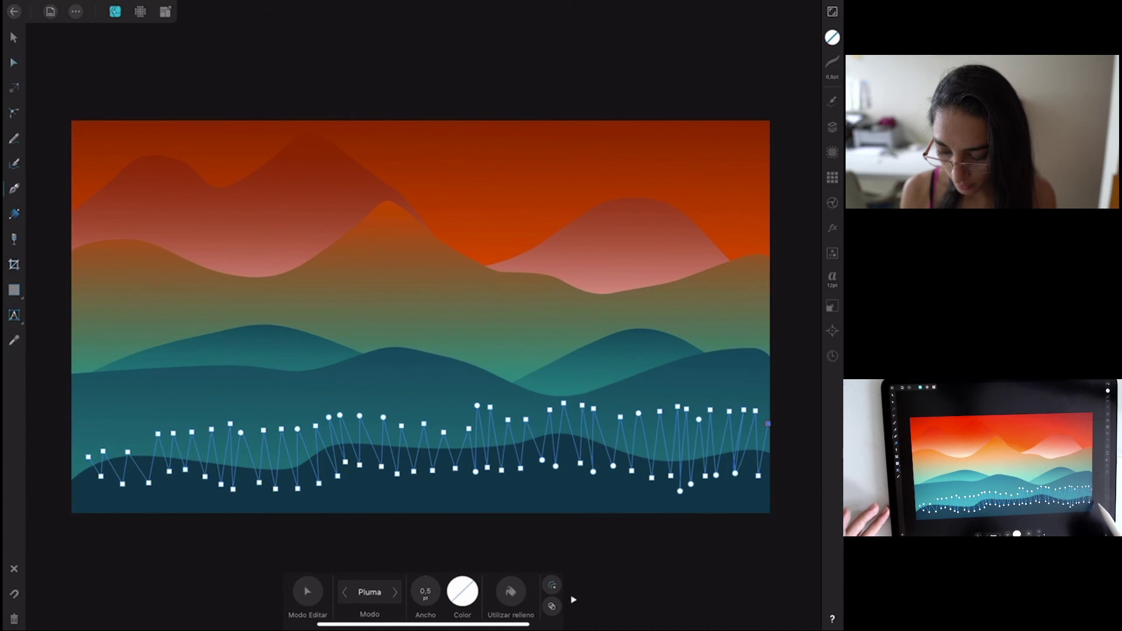
Undo stray points below the canvas, then loop the path back above the hills and close it.
left_click(170, 547)
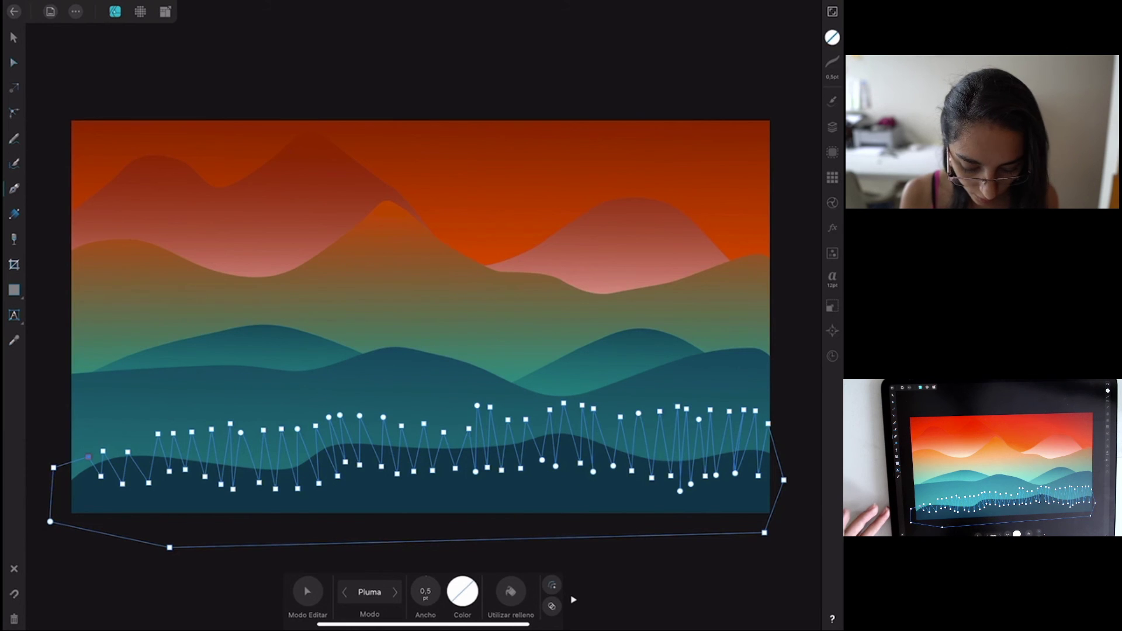
key("ctrl+z")
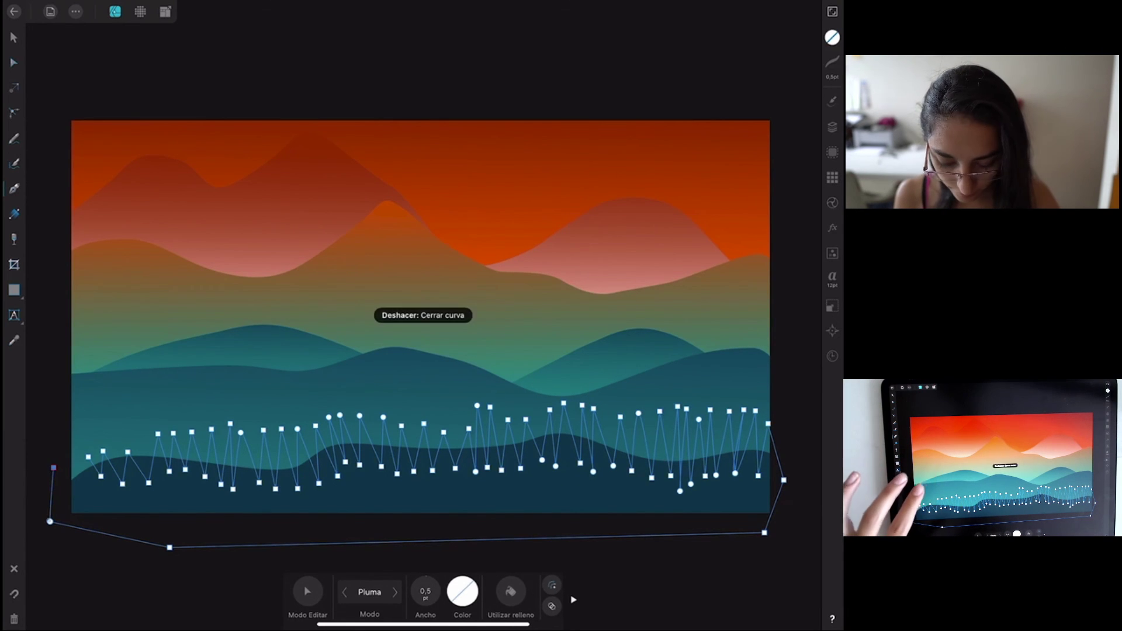
key("ctrl+z")
key("ctrl+z")
key("ctrl+z")
left_click(787, 358)
left_click(645, 332)
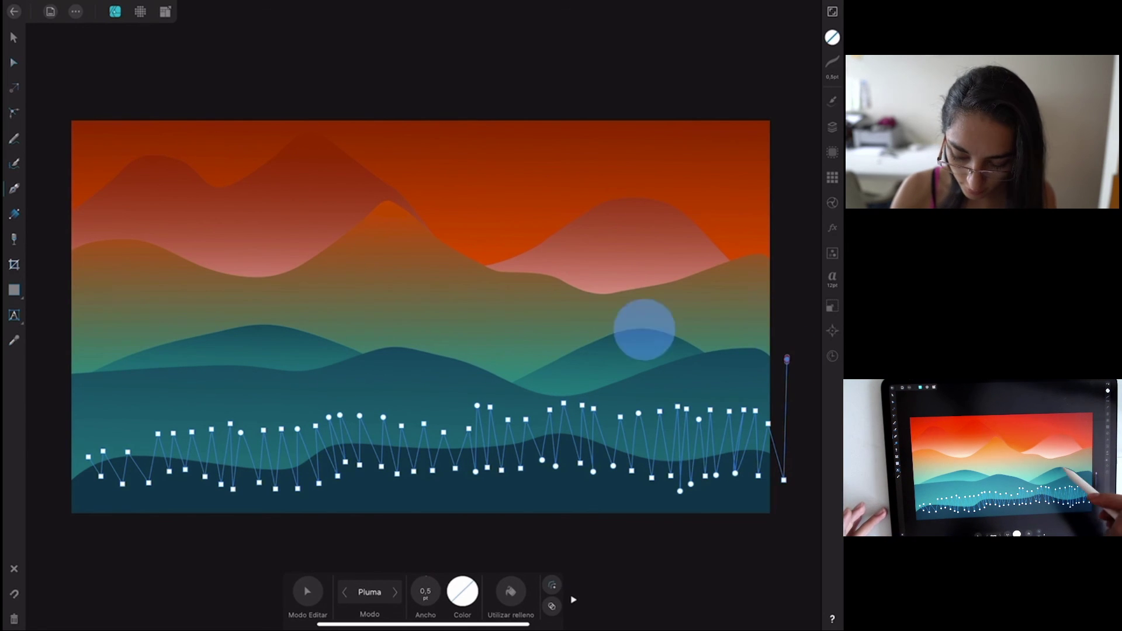
left_click(119, 378)
left_click(30, 422)
left_click(55, 474)
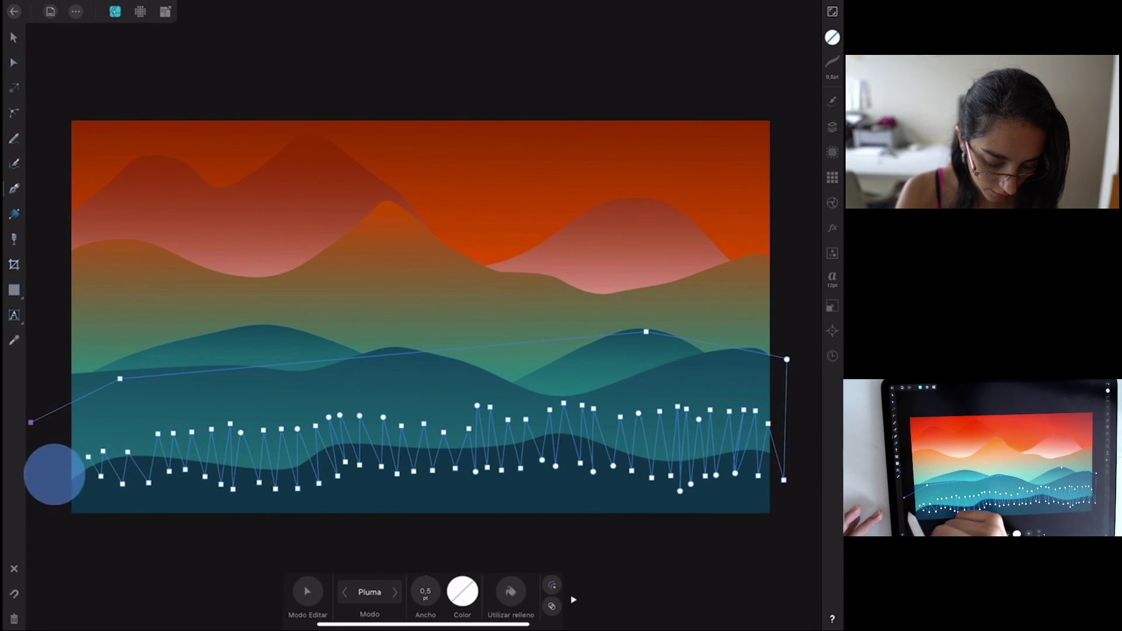
left_click(89, 457)
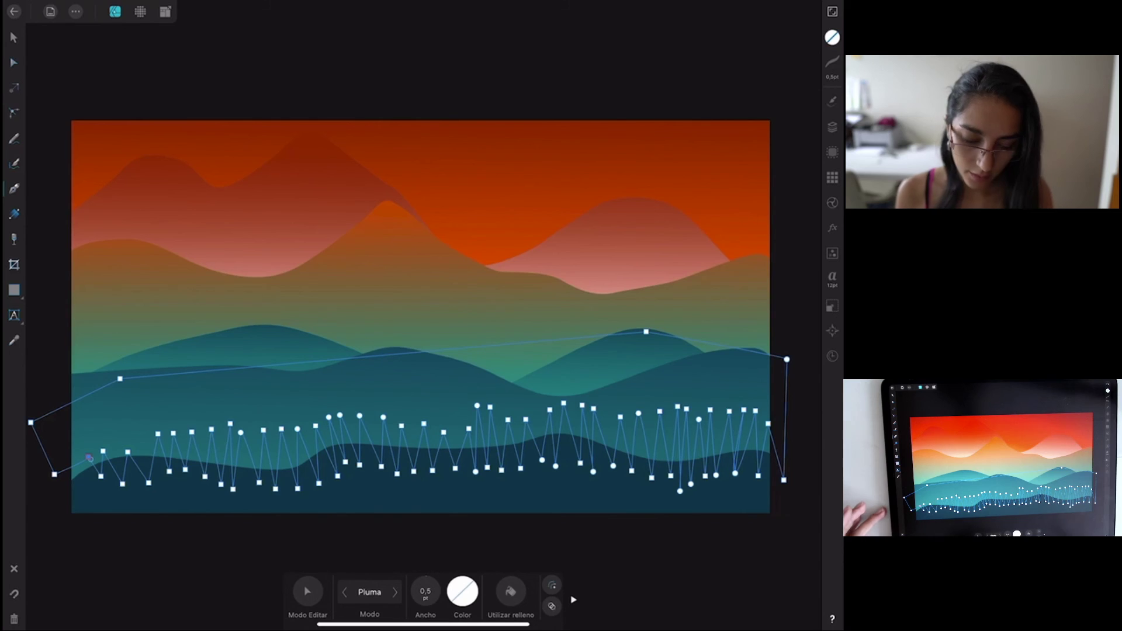
Fill the zigzag path pink and select it together with the dark teal hill.
left_click(832, 37)
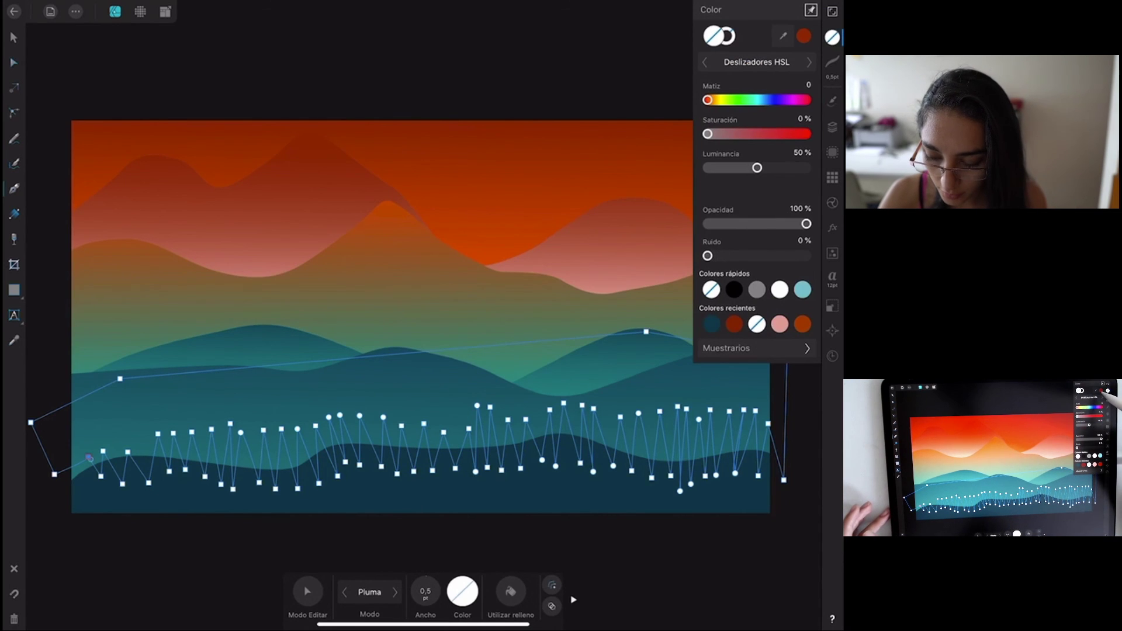
left_click(779, 324)
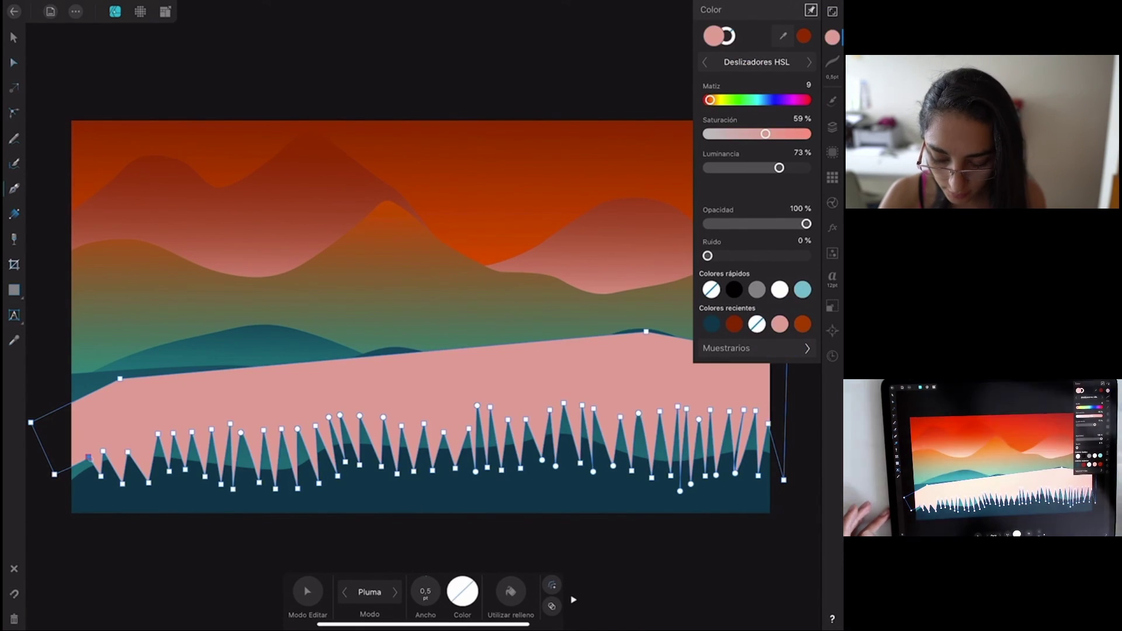
left_click(13, 37)
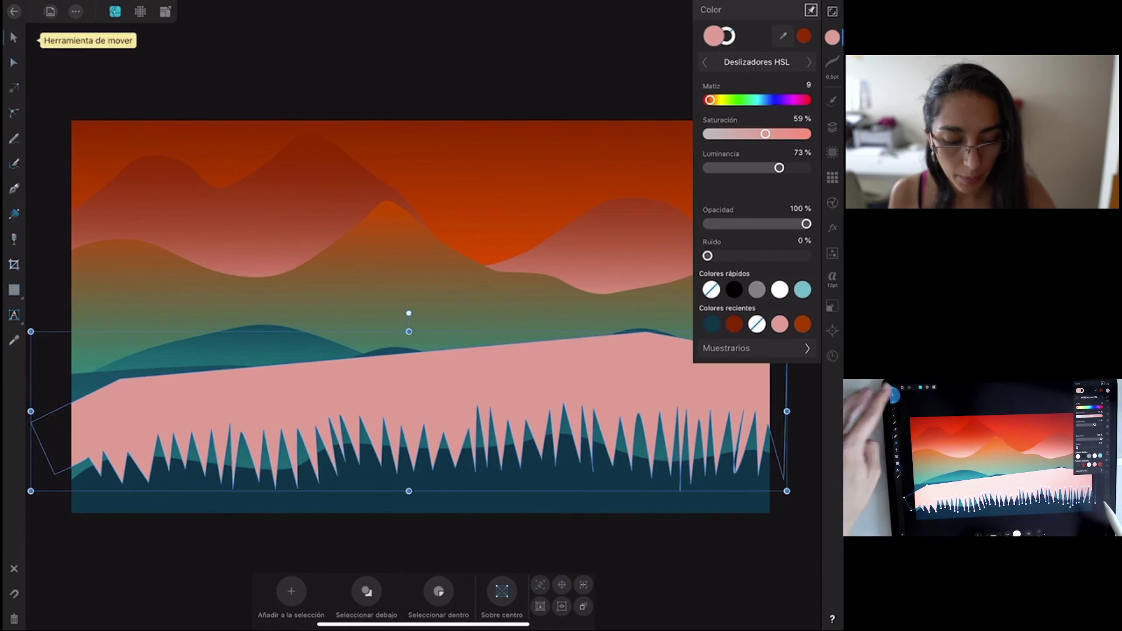
left_click_drag(181, 563, 179, 569)
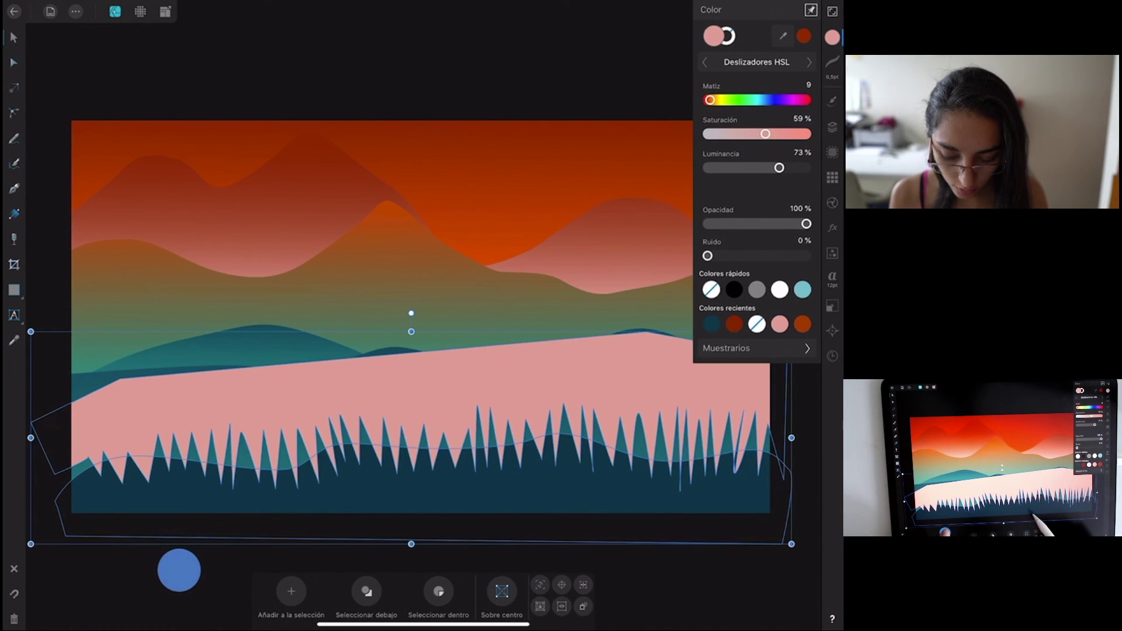
left_click(520, 444)
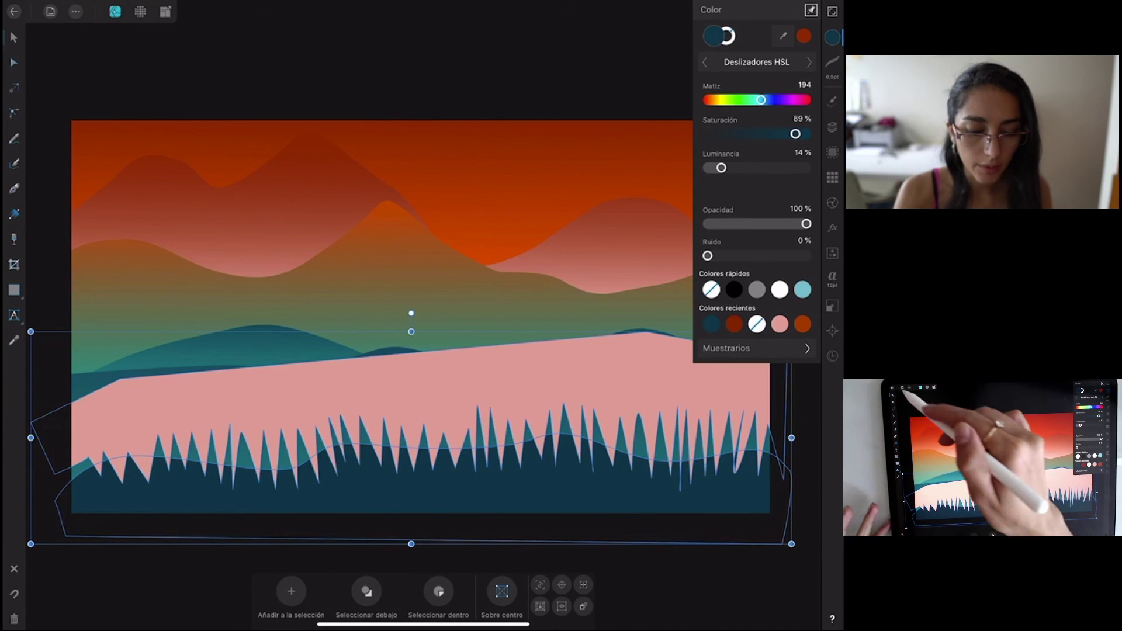
Subtract the pink path from the hill, then reselect the resulting tree silhouette.
left_click(70, 19)
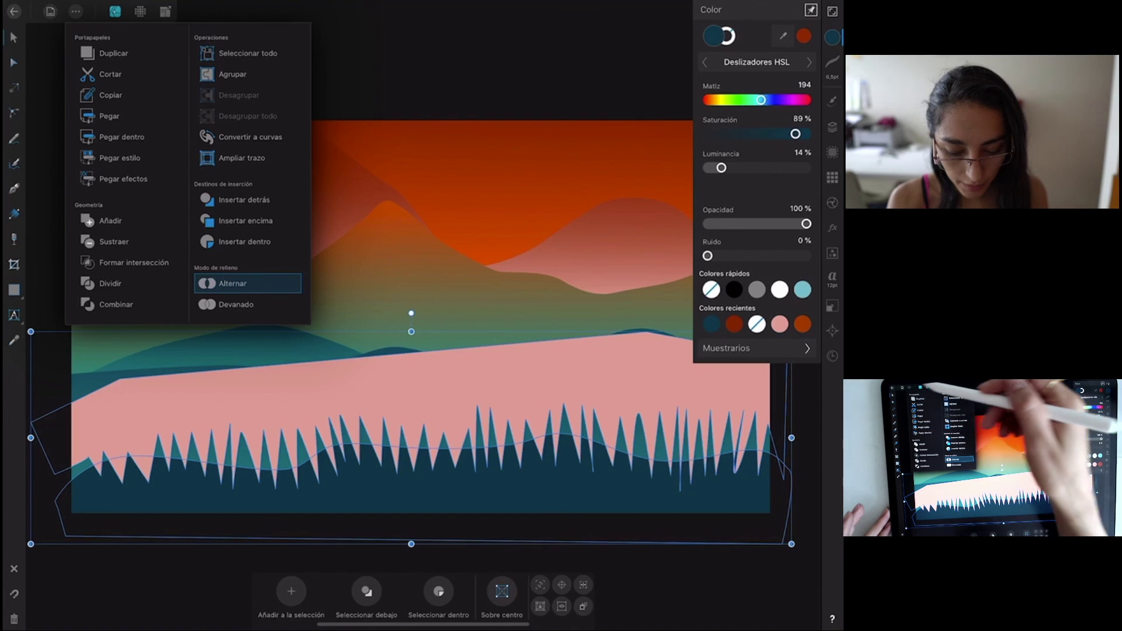
left_click(114, 241)
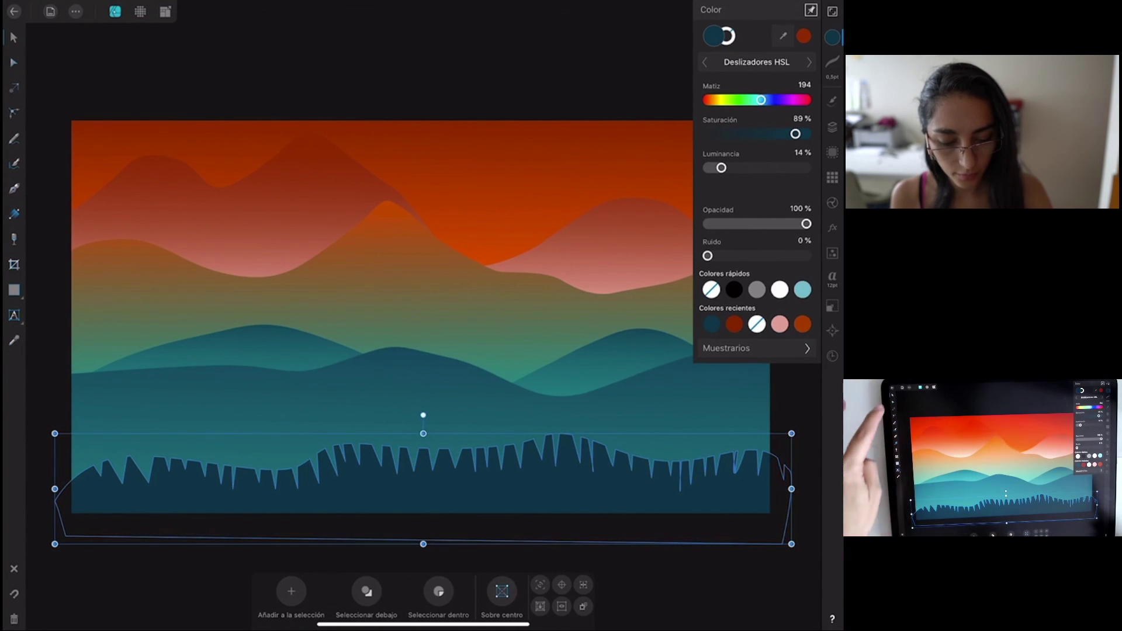
left_click(800, 409)
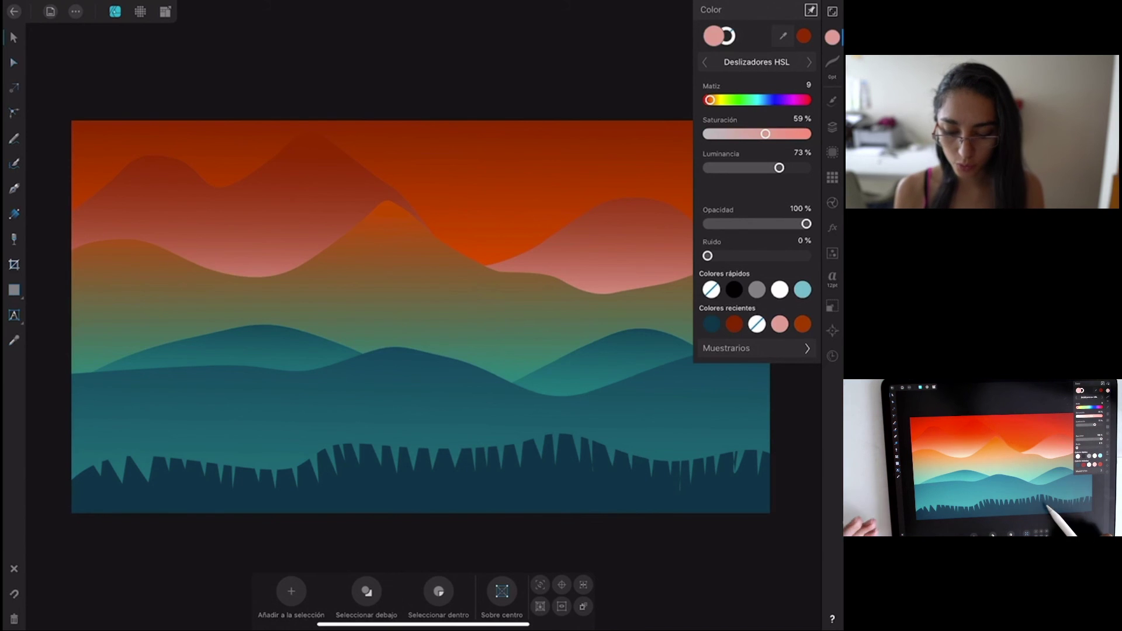
left_click(643, 479)
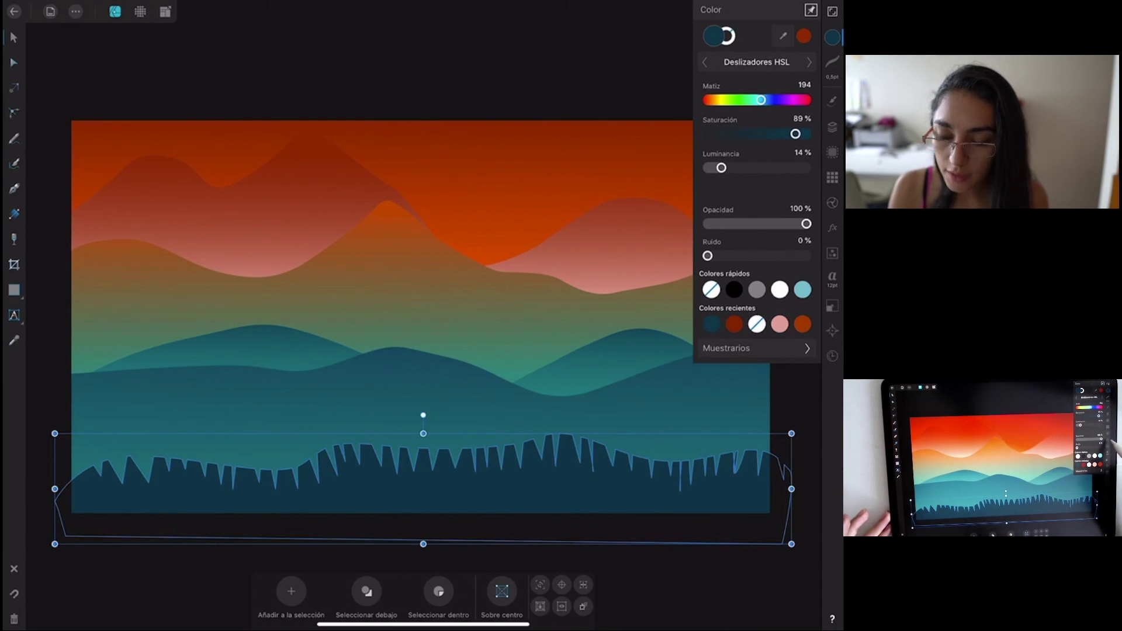
left_click(832, 228)
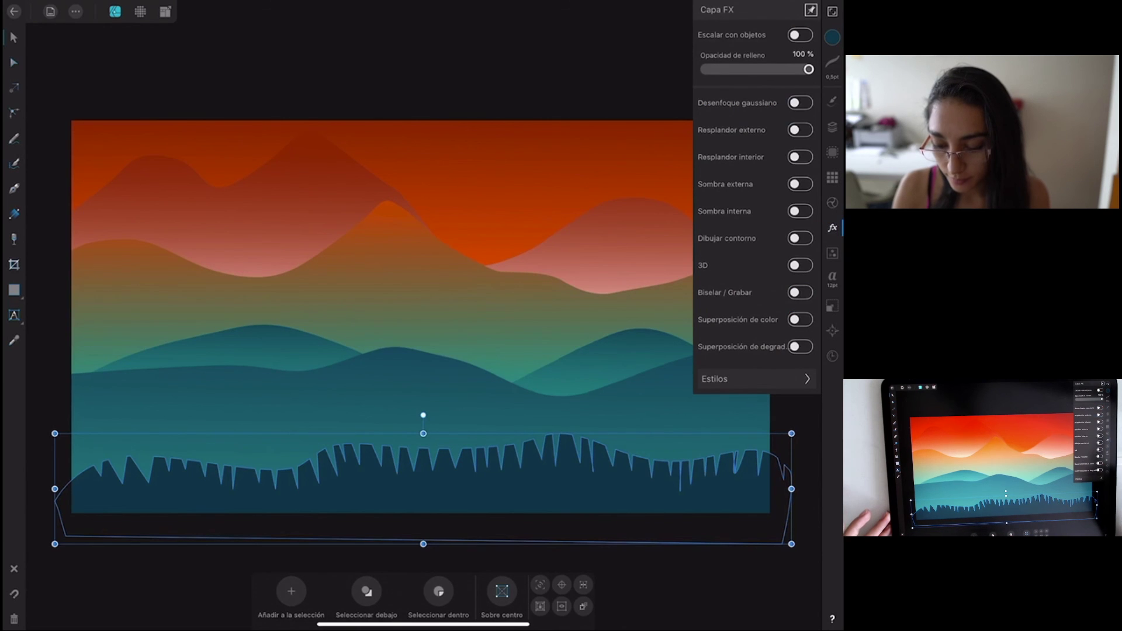
Enable Gaussian Blur on the tree silhouette with a radius of about 22.8 px.
left_click(800, 103)
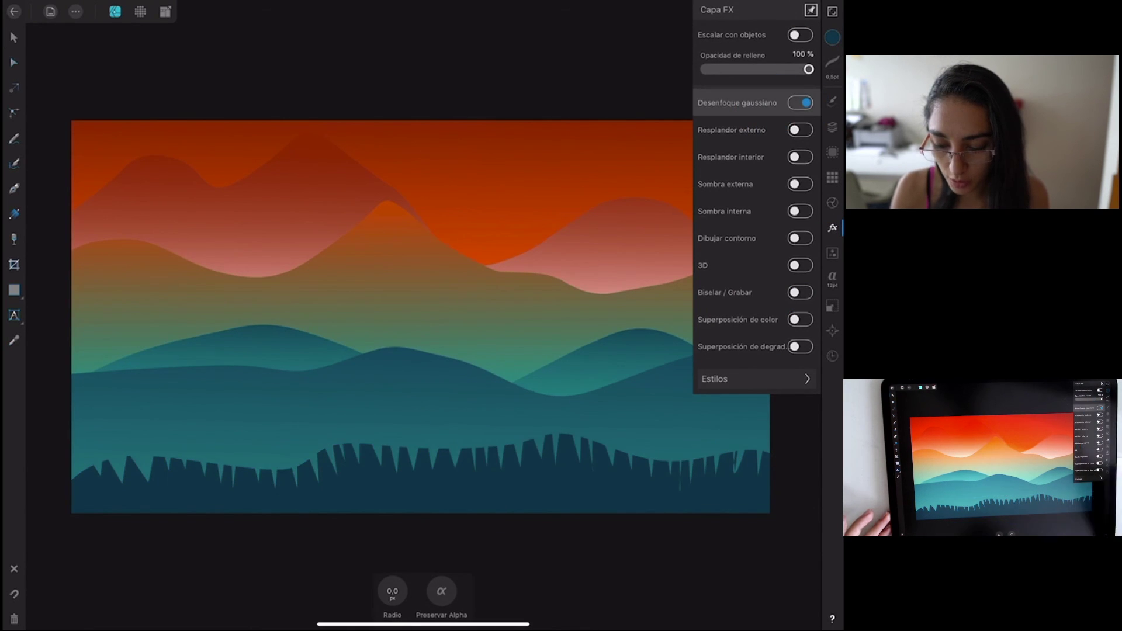
left_click(392, 590)
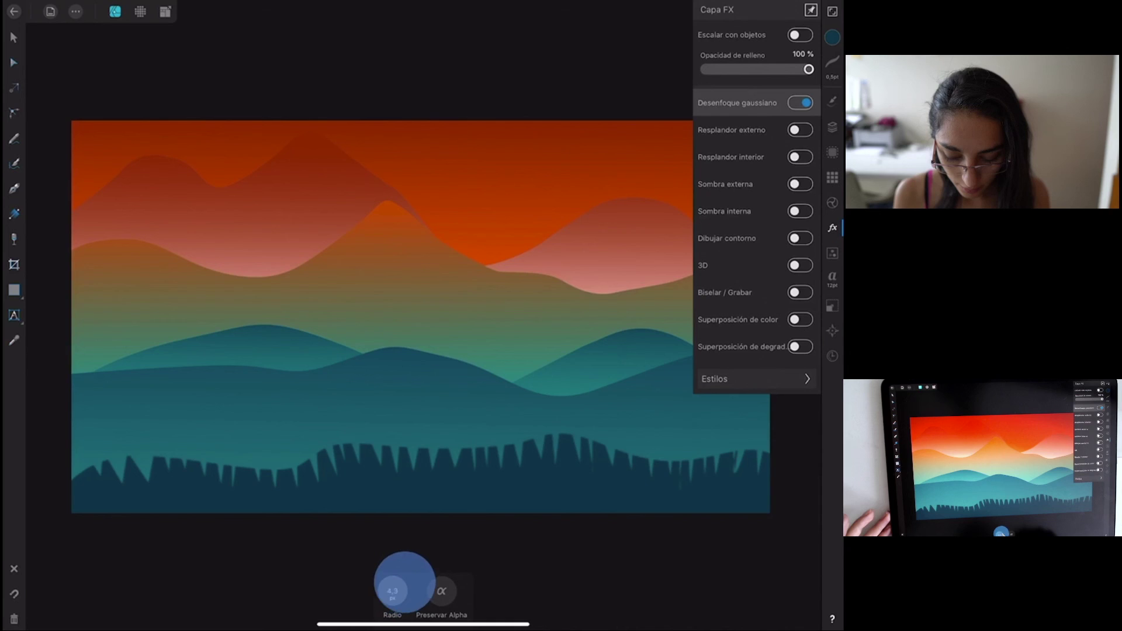
left_click_drag(421, 563, 392, 587)
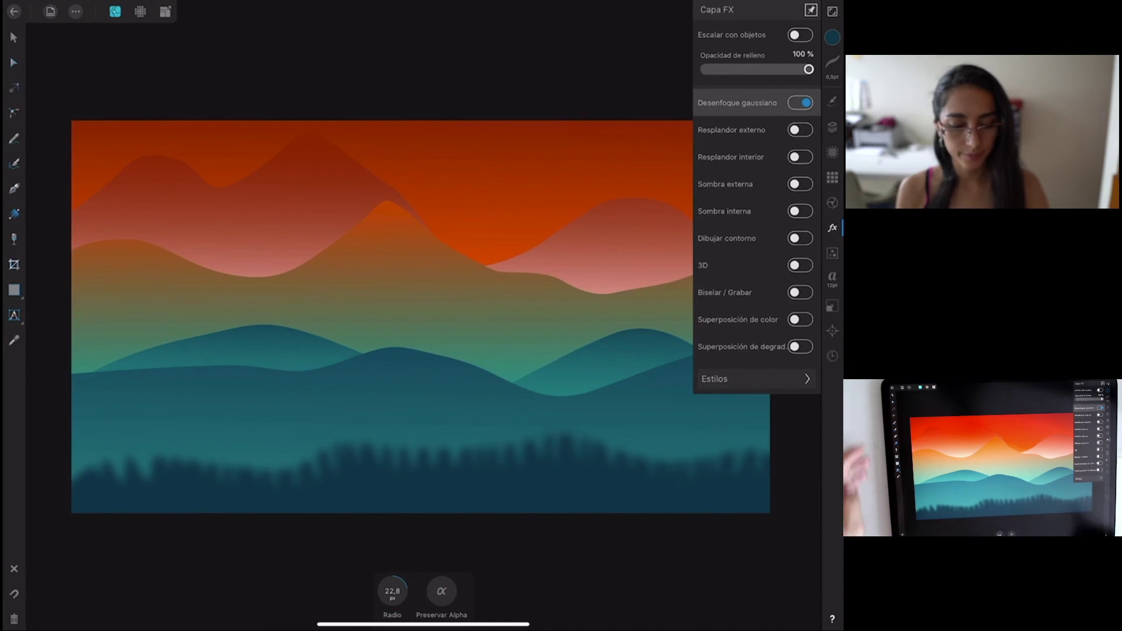
left_click(13, 36)
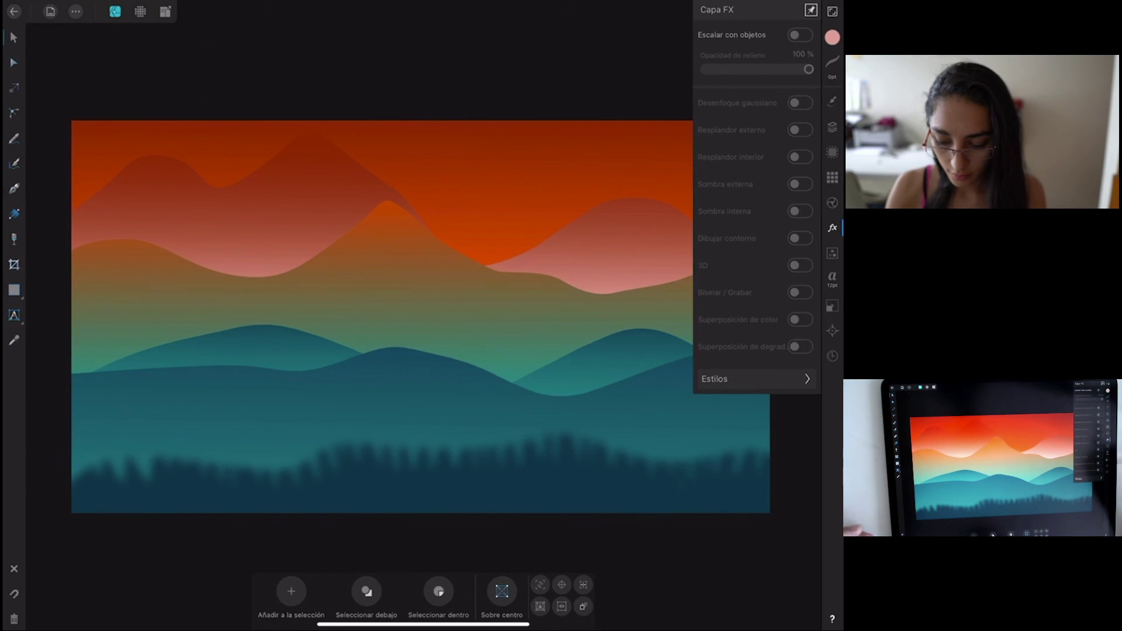
left_click(832, 227)
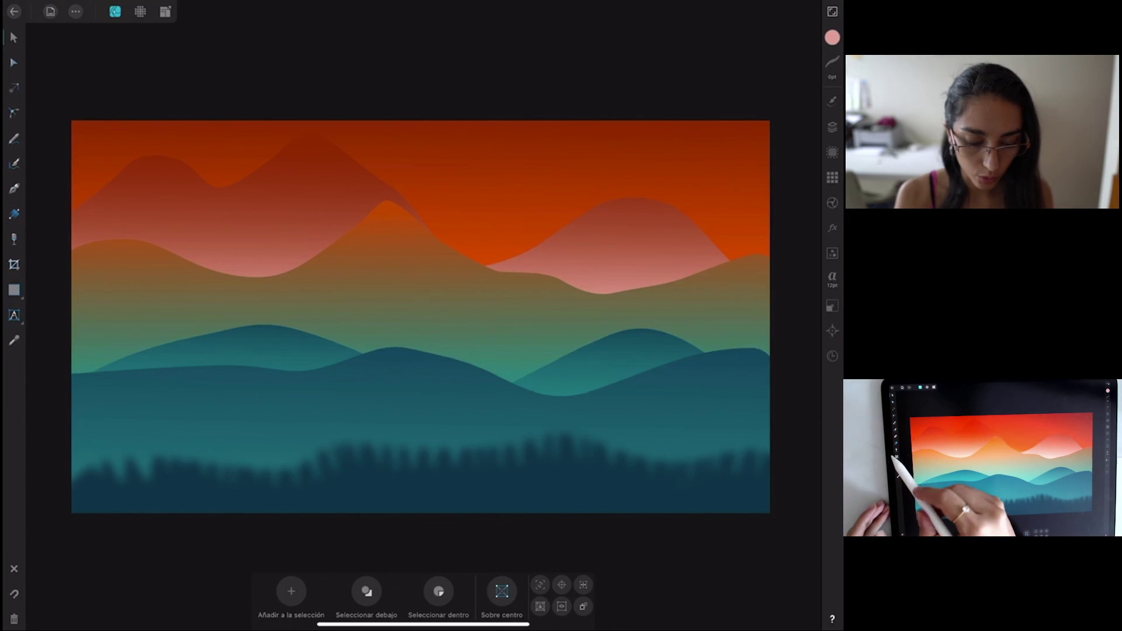
Draw a rectangle across the lower canvas and fill it dark purple from 'colores tren'.
left_click(14, 290)
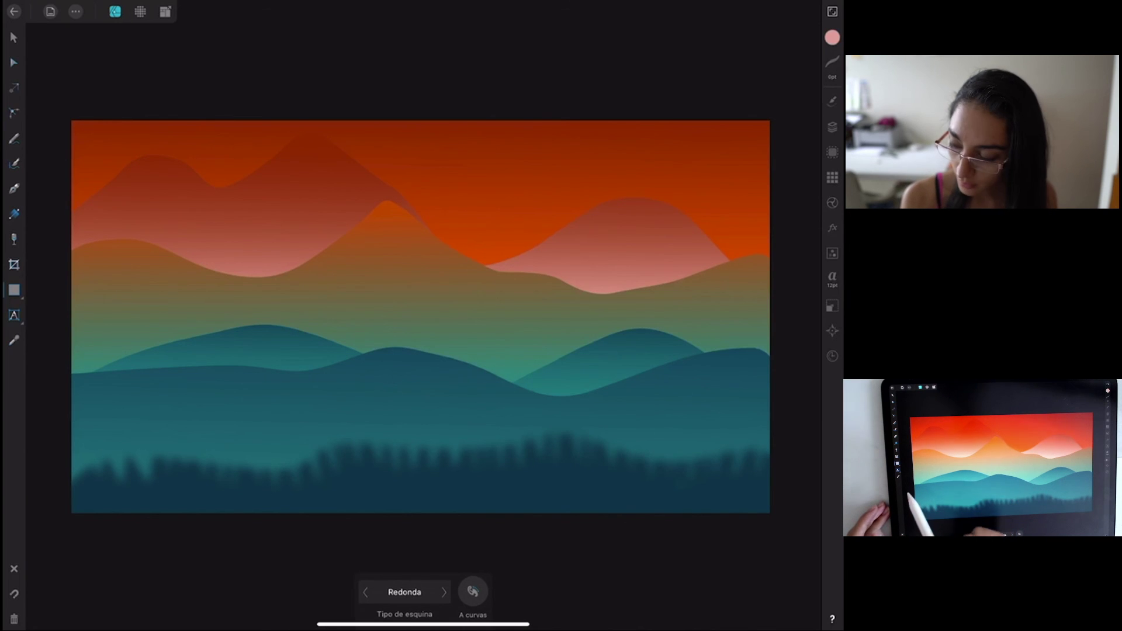
left_click_drag(52, 392, 788, 530)
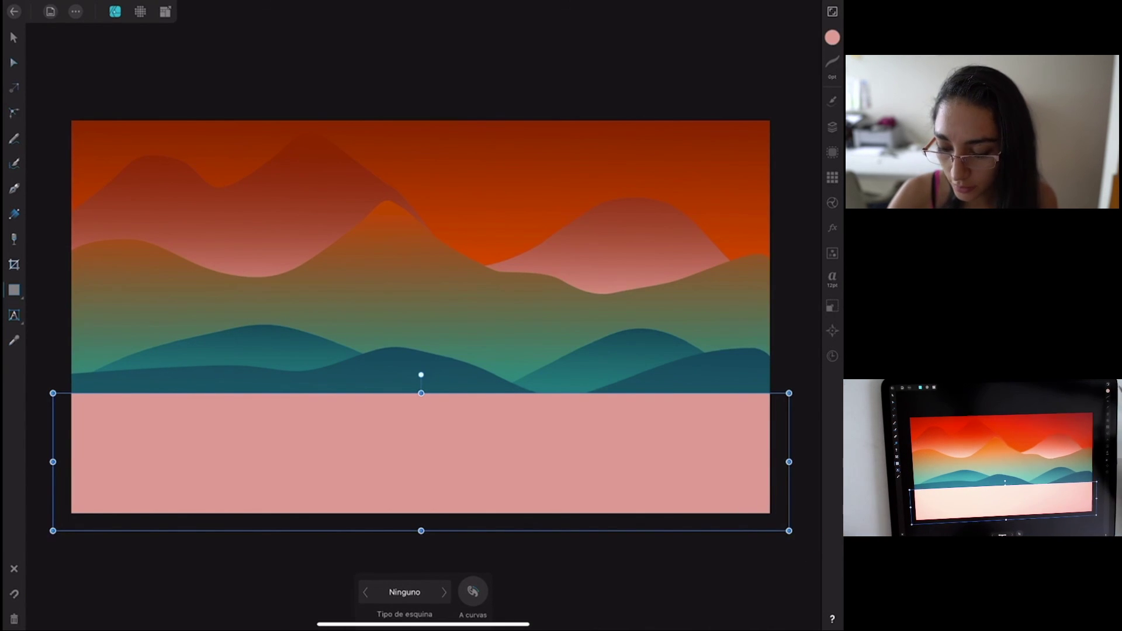
left_click(832, 38)
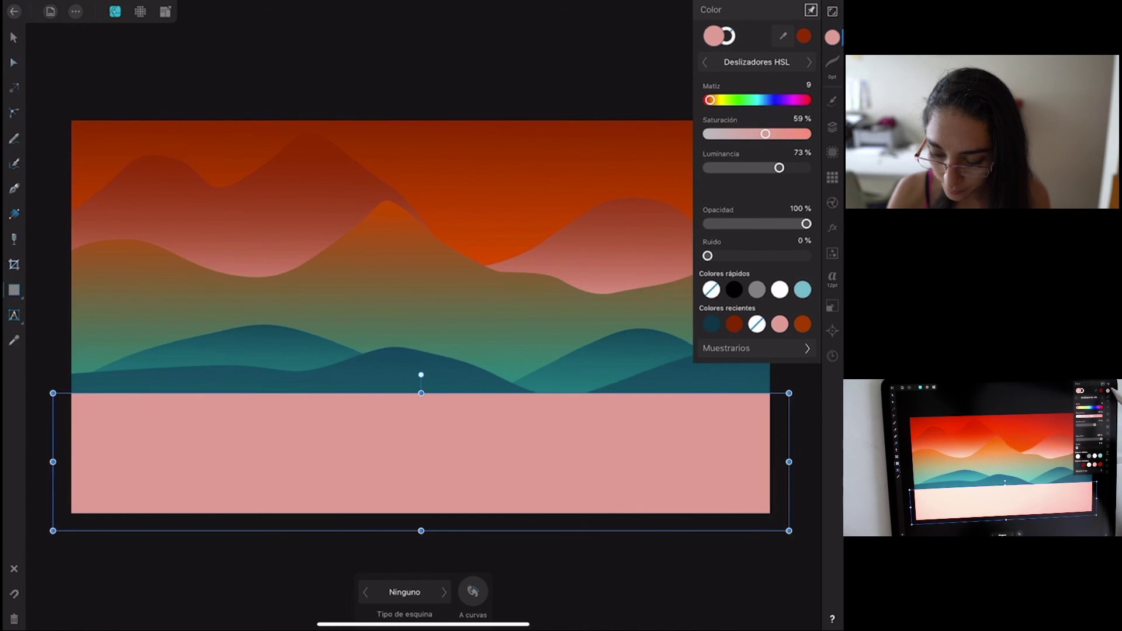
left_click(799, 350)
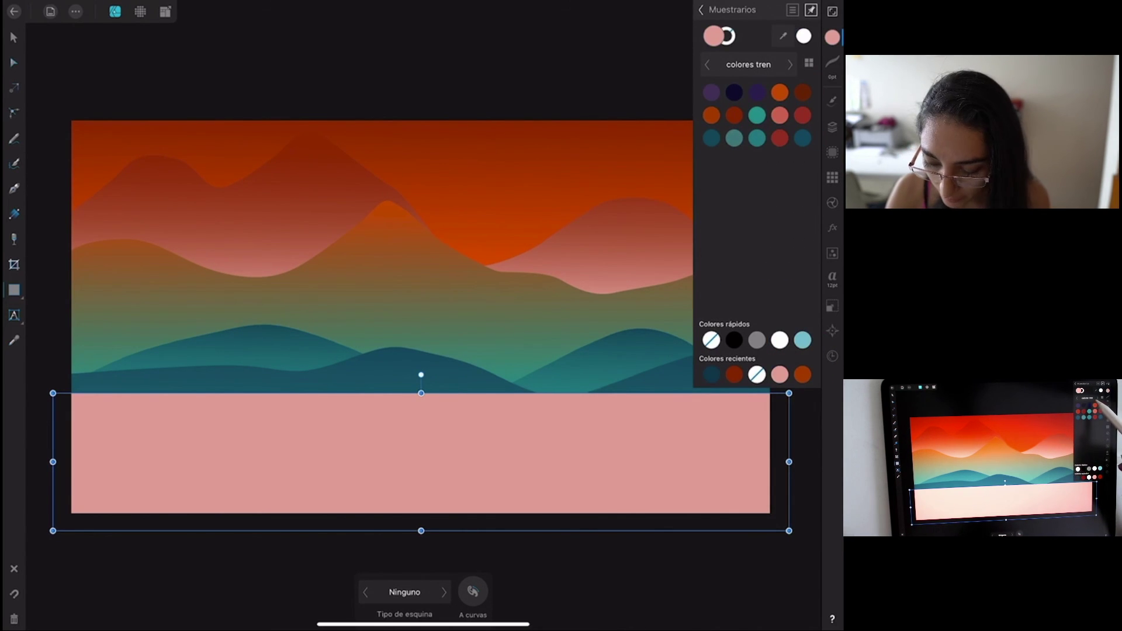
left_click(756, 92)
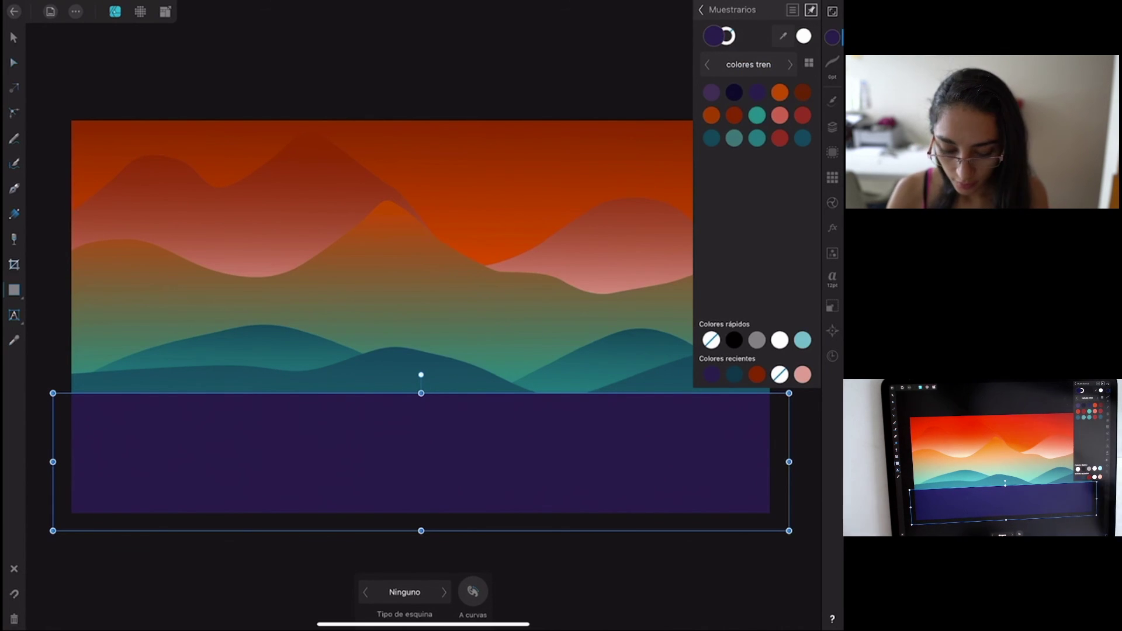
left_click(832, 36)
left_click(777, 304)
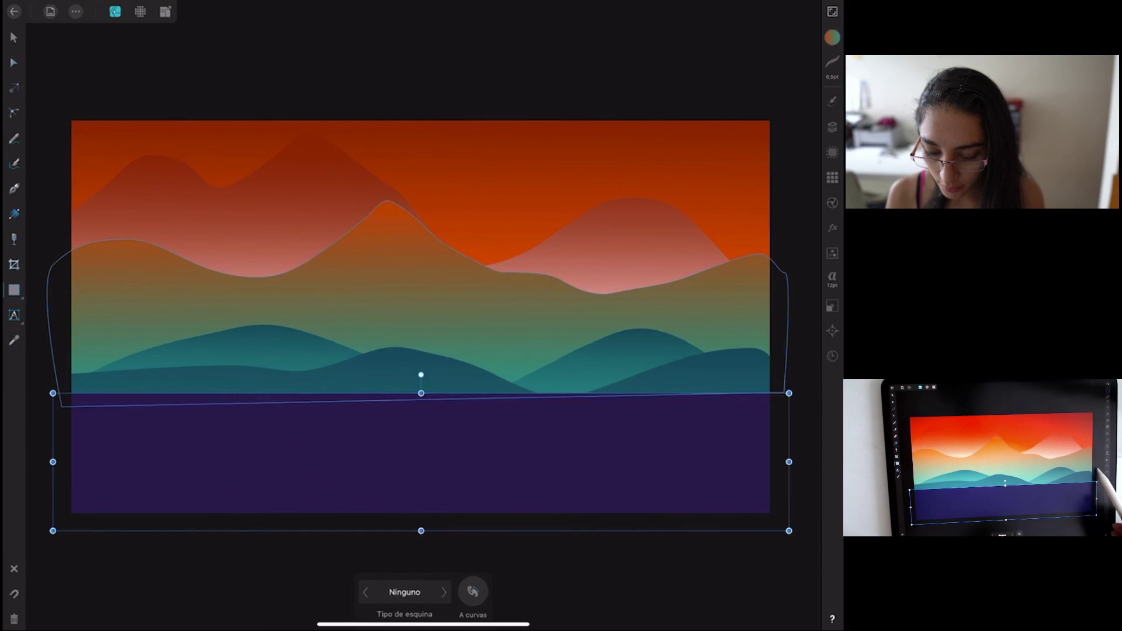
left_click(760, 468)
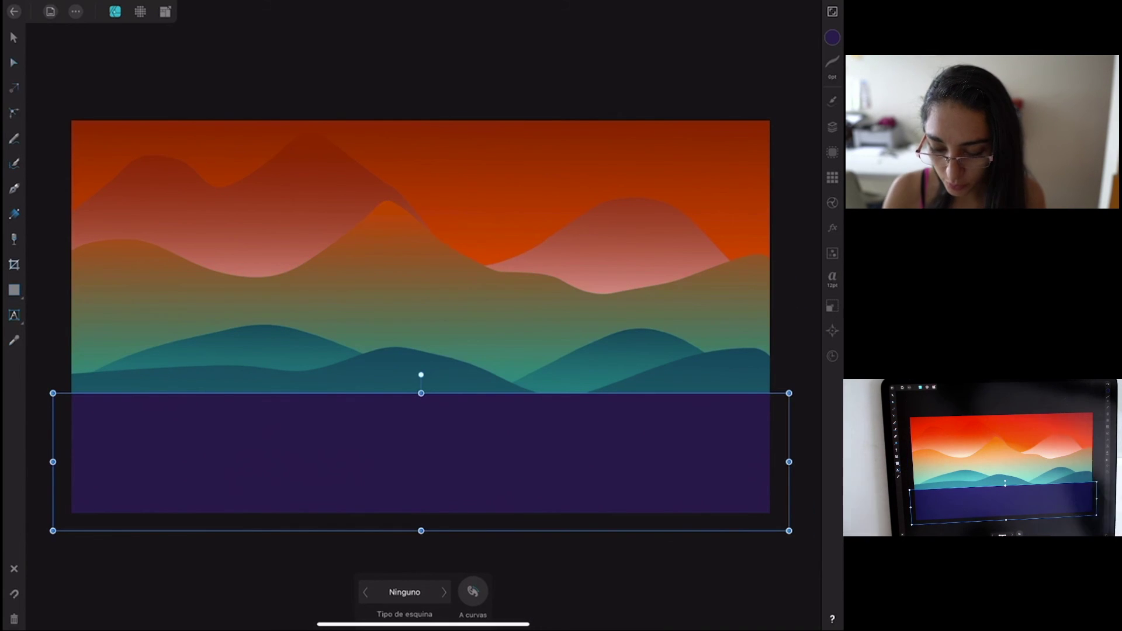
left_click(832, 127)
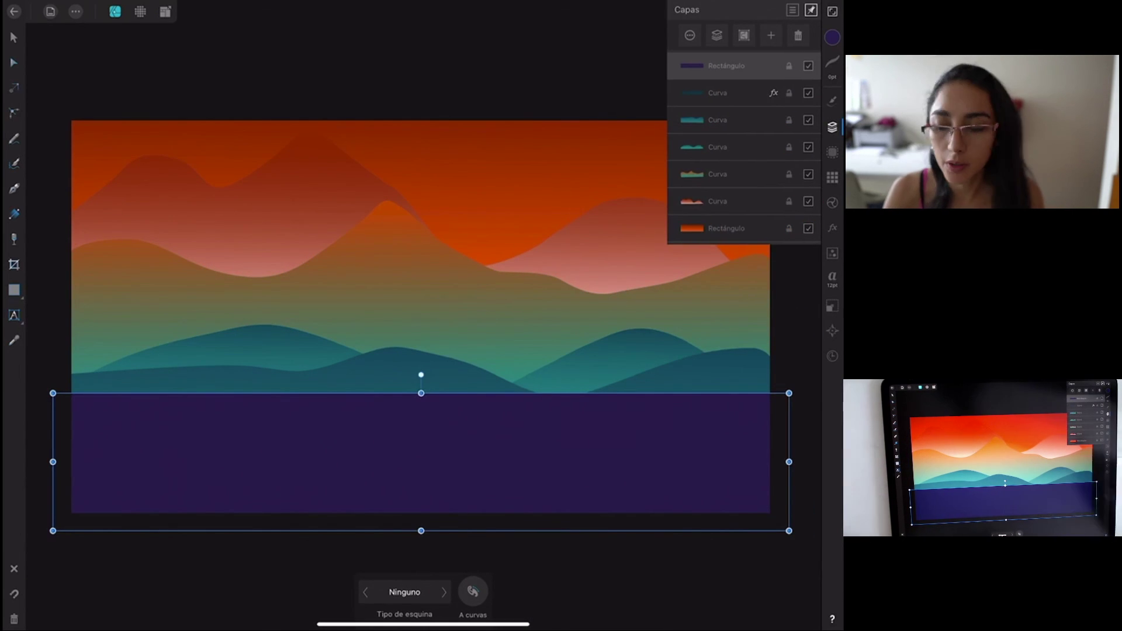
Group the sky rectangle and five mountain curves into one locked group.
left_click(726, 228)
left_click(726, 201)
left_click(727, 174)
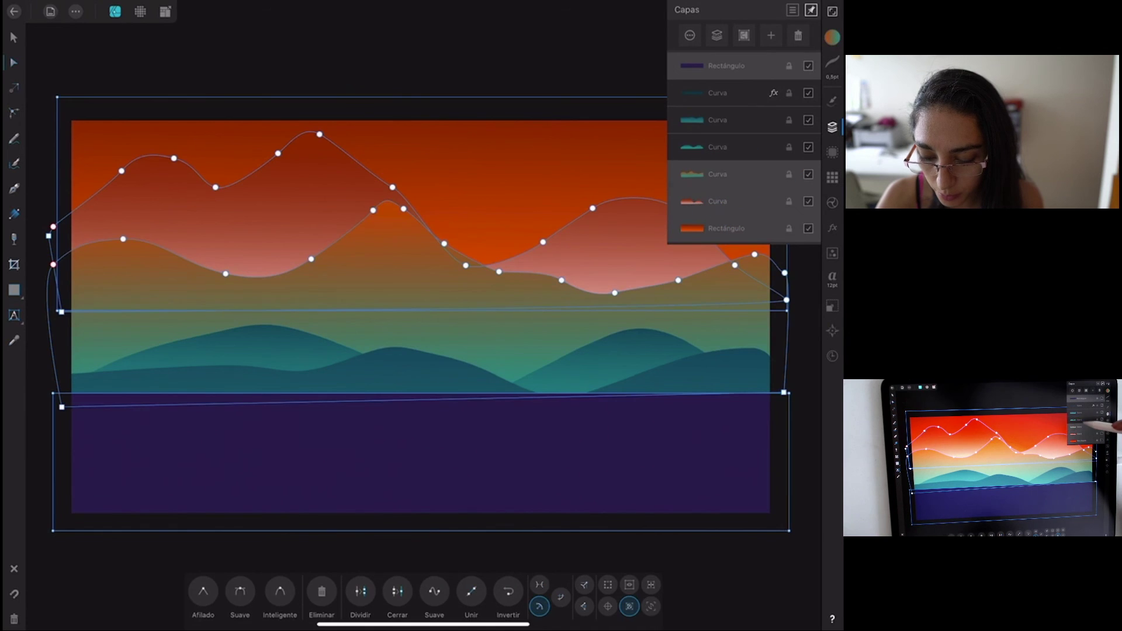
left_click(726, 146)
left_click(726, 120)
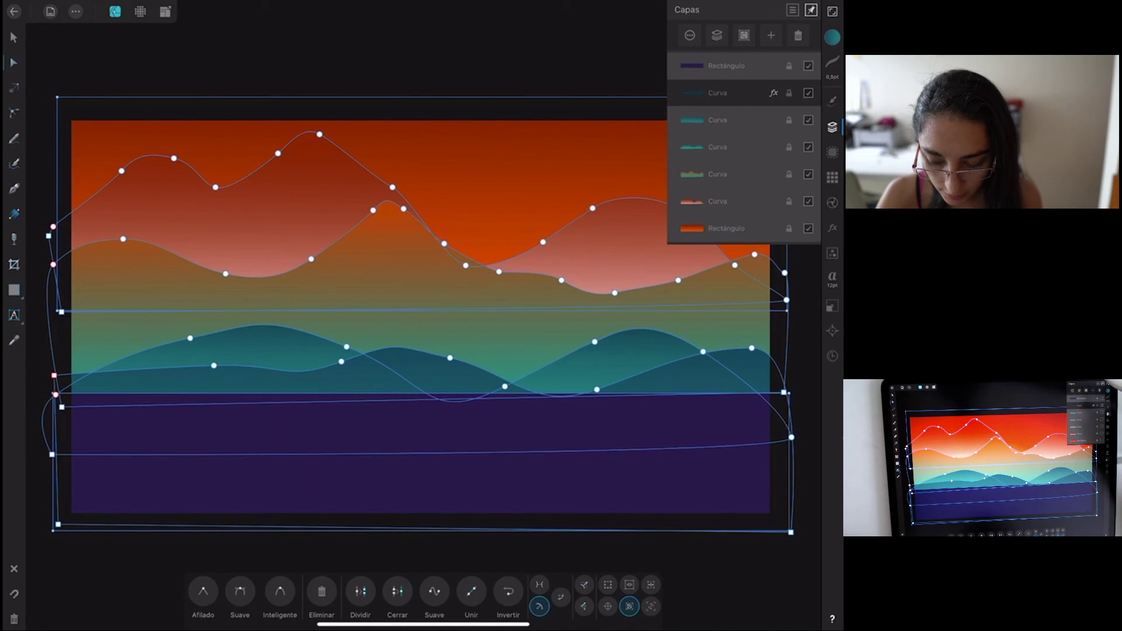
left_click(726, 93)
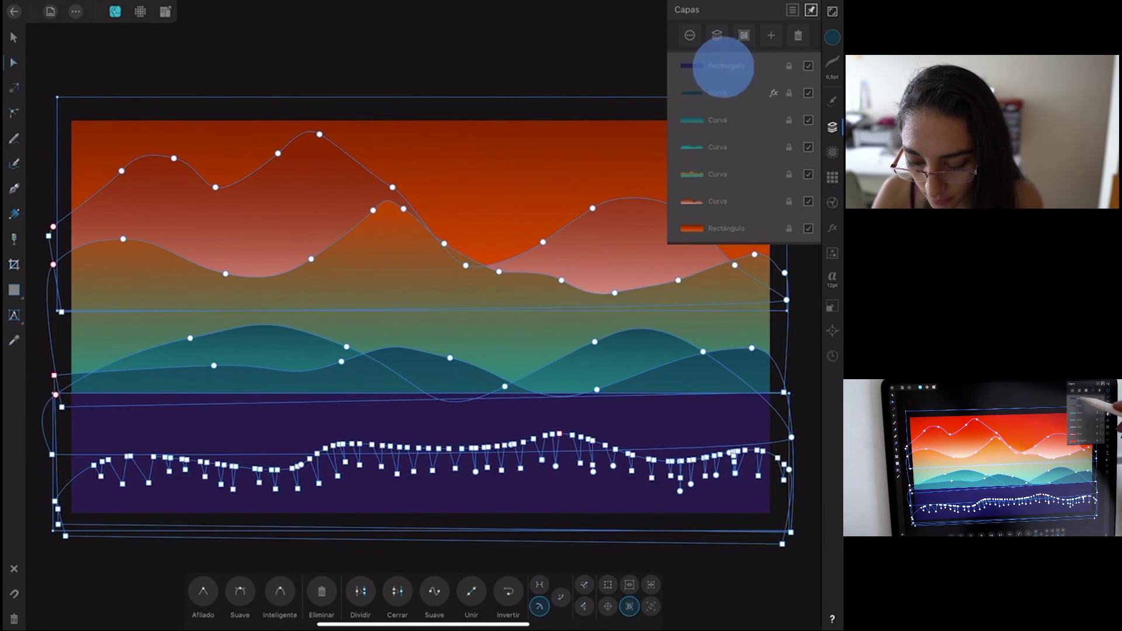
key("ctrl+g")
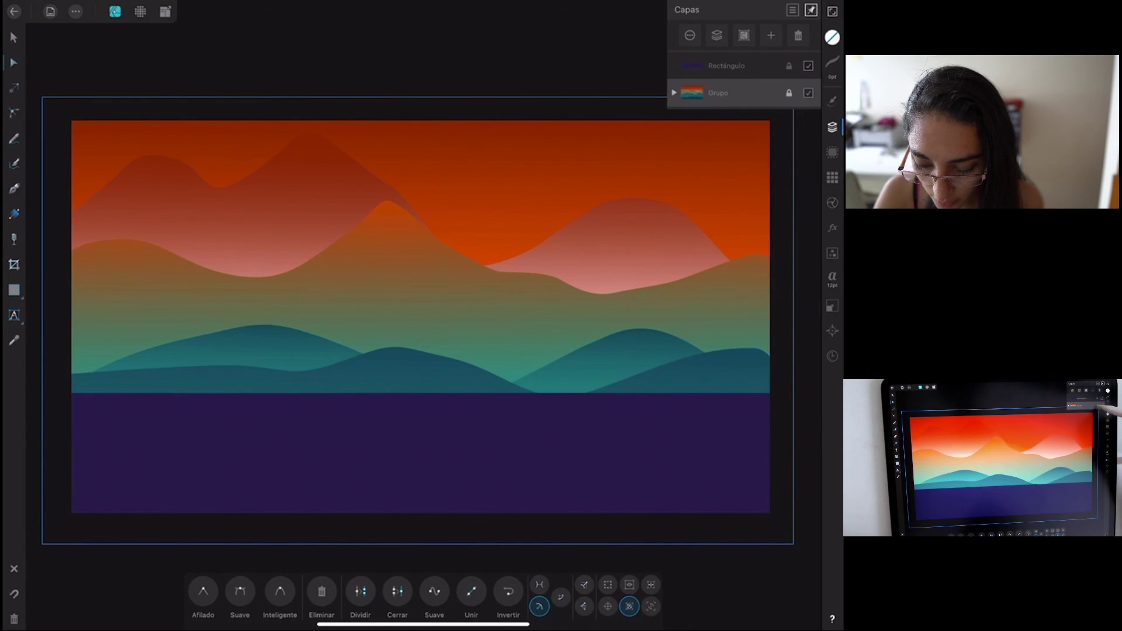
left_click(788, 93)
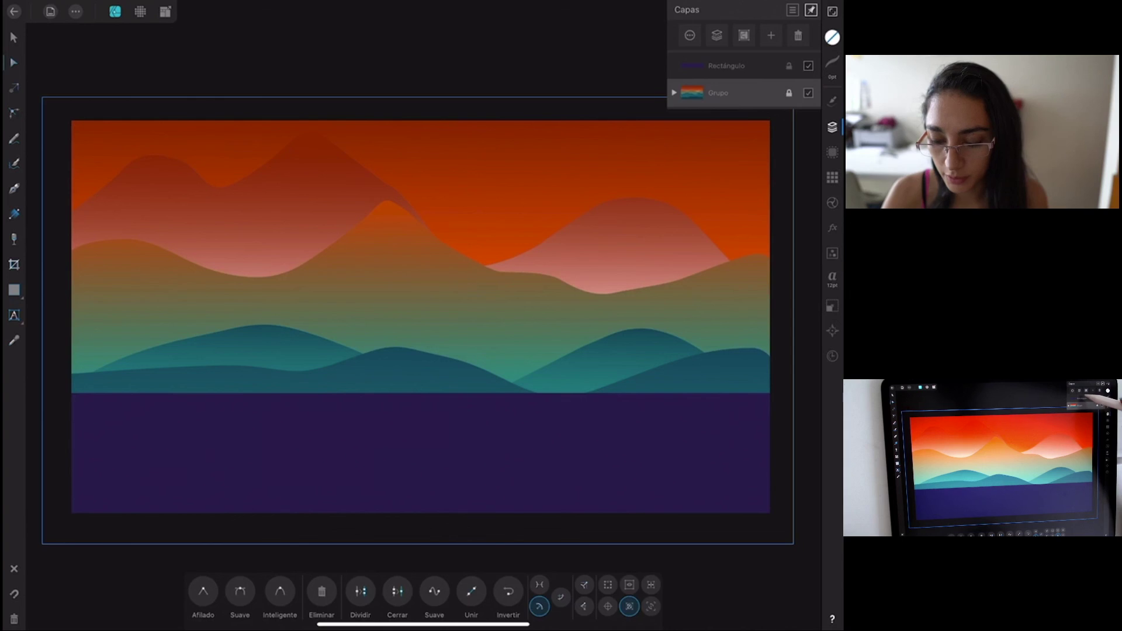
Draw a small rectangle, about 146 × 172 pt, on the purple band.
left_click(727, 65)
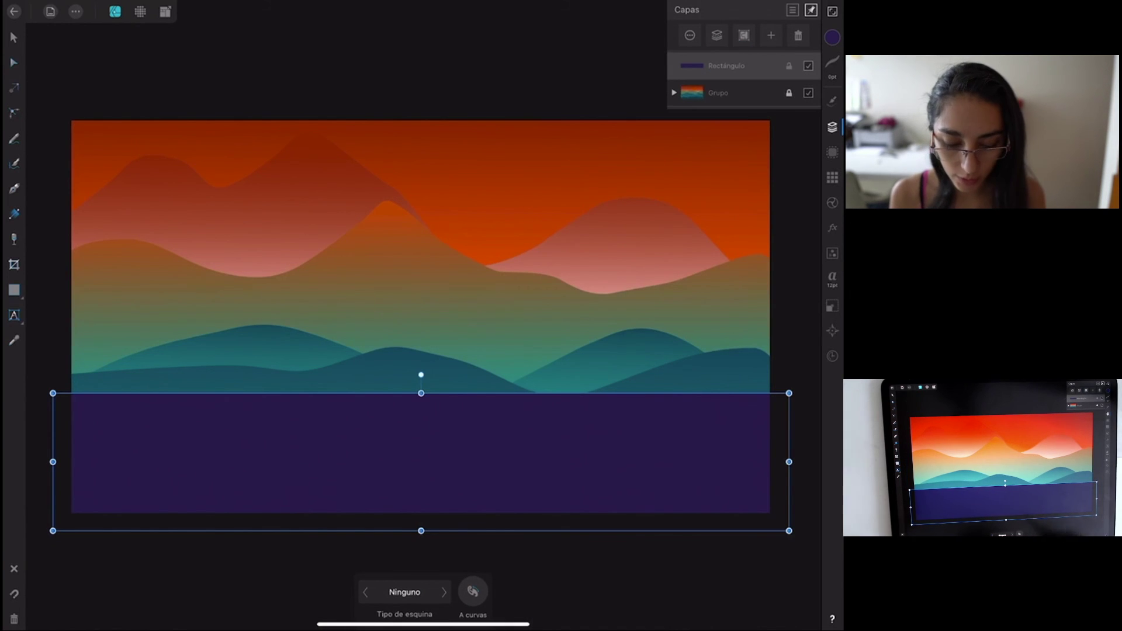
left_click(41, 549)
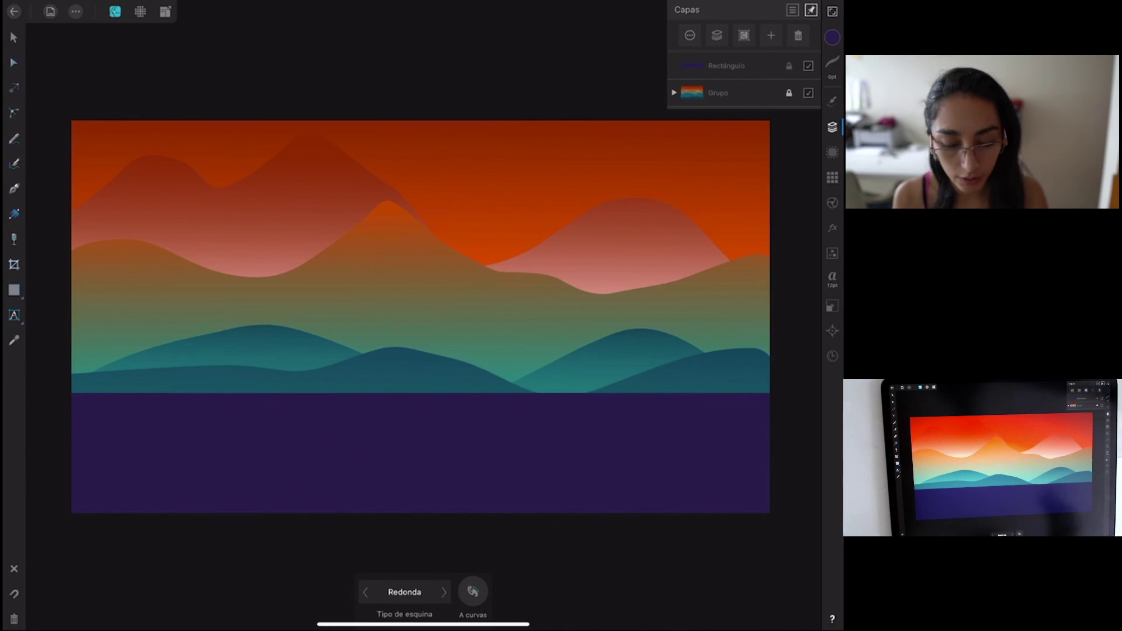
left_click(14, 290)
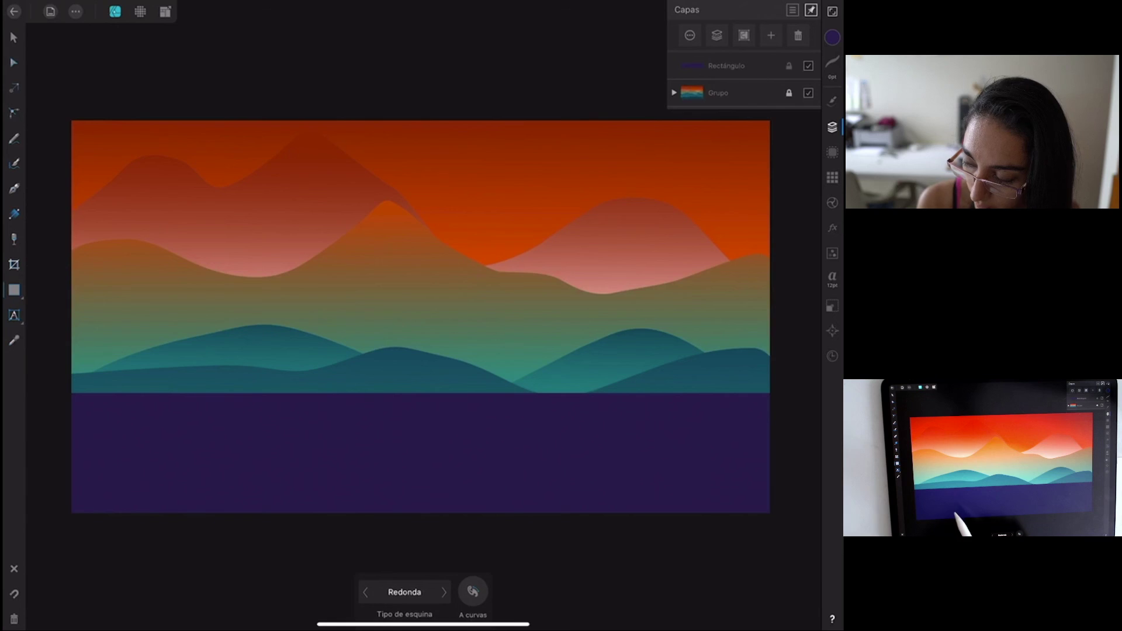
left_click_drag(375, 429, 450, 524)
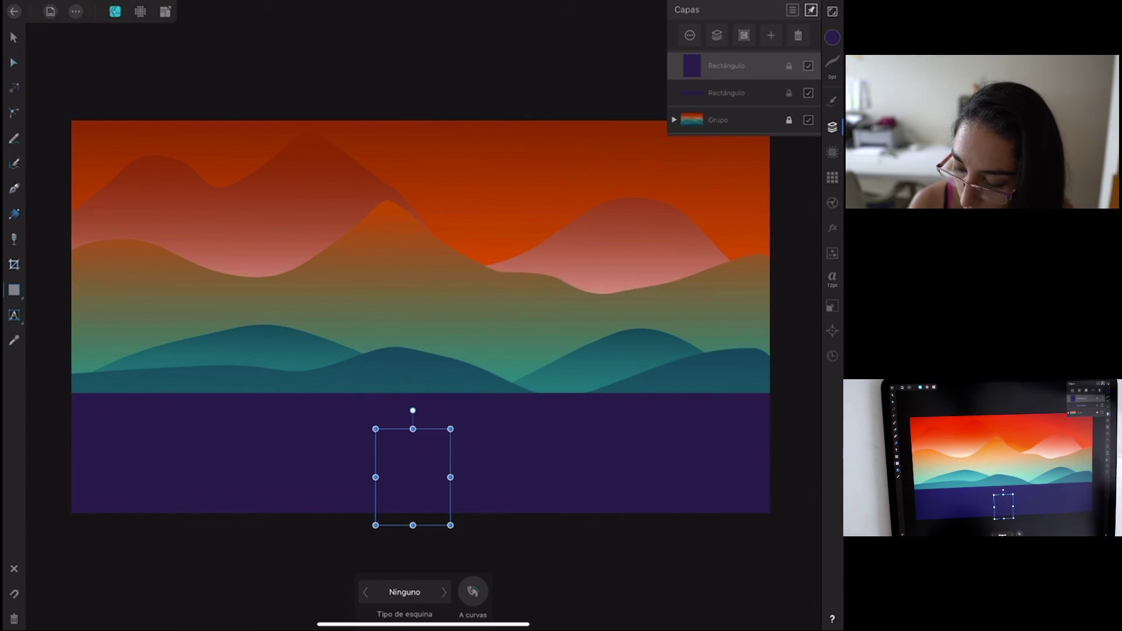
Fill the new rectangle salmon and round its two top corners into an arch.
left_click(832, 37)
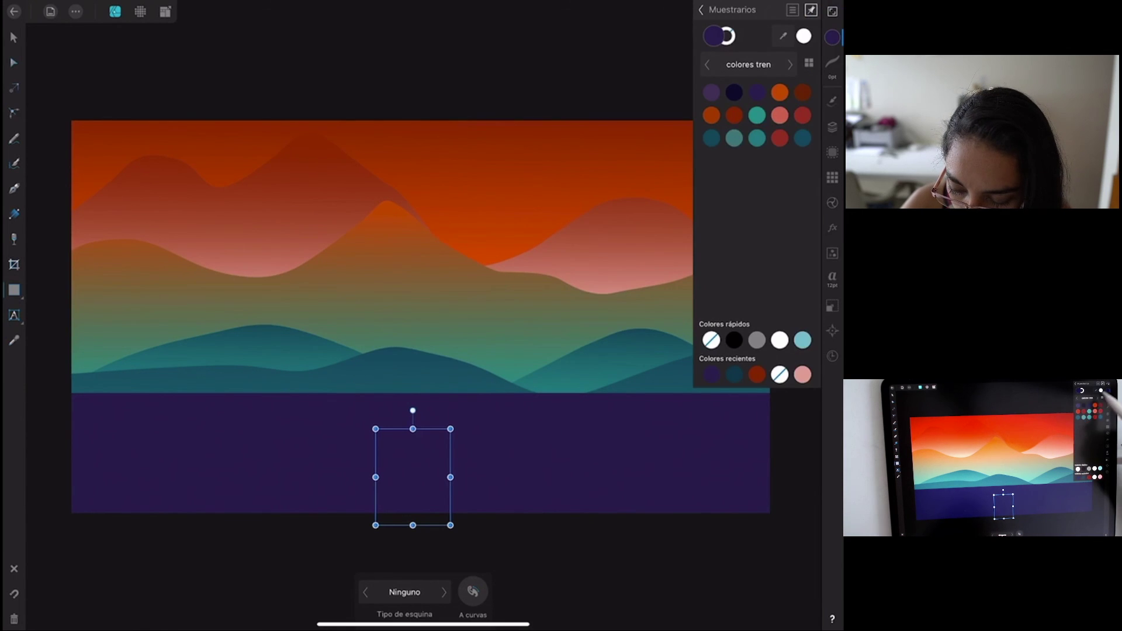
left_click(779, 115)
left_click(832, 36)
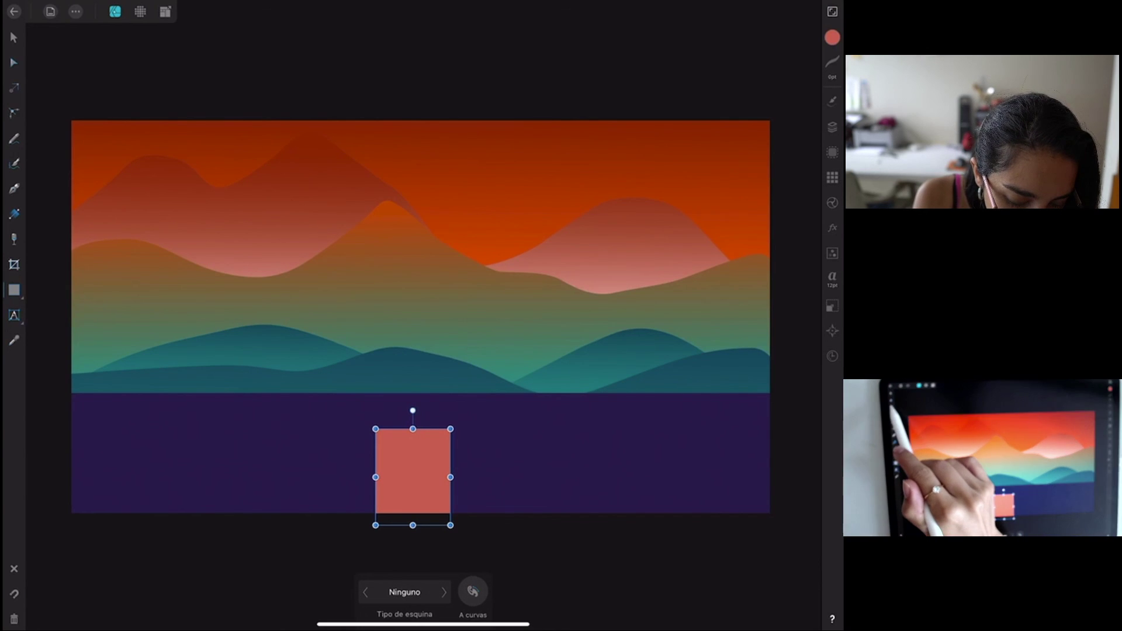
left_click(14, 112)
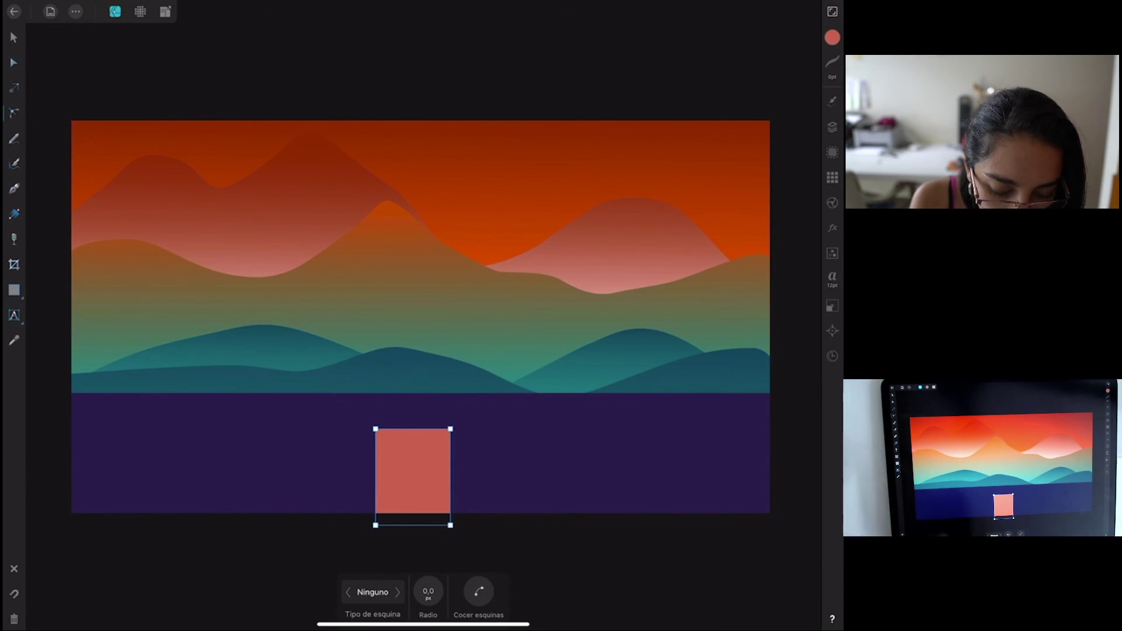
left_click(449, 429)
left_click(271, 531)
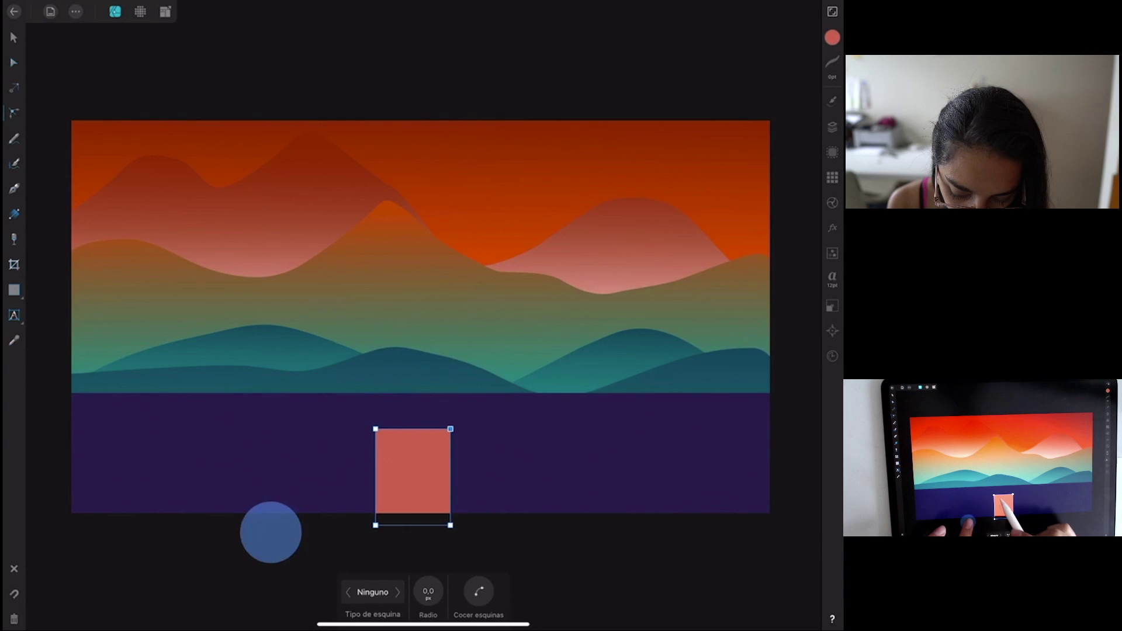
left_click_drag(449, 428, 444, 440)
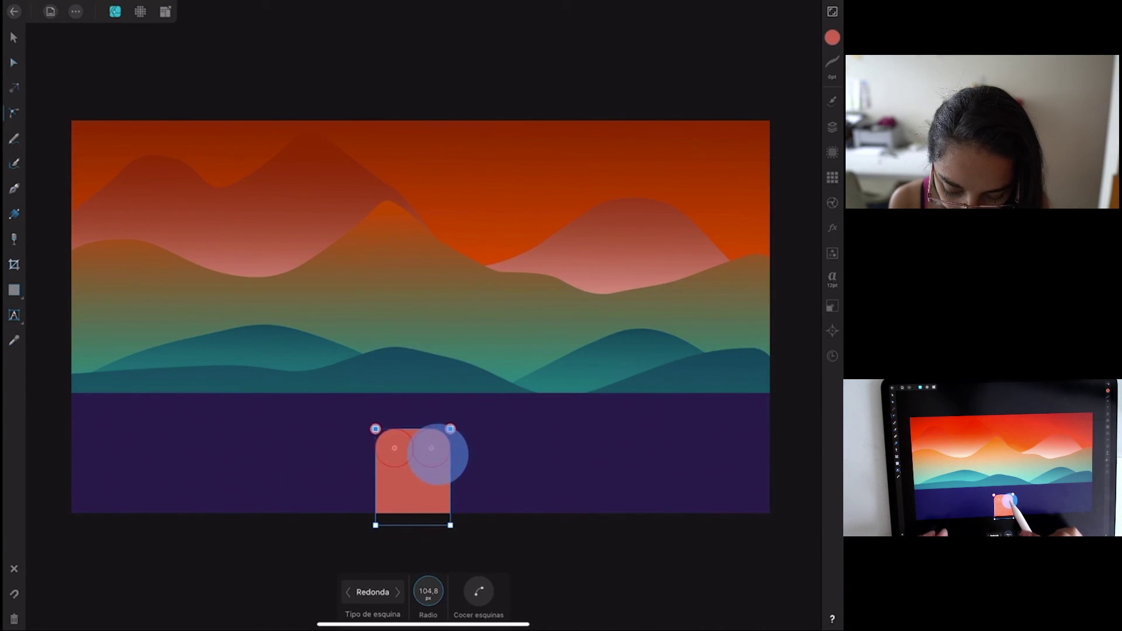
Narrow the arch to 174.5 by 234.5 pt.
left_click(14, 38)
left_click(14, 569)
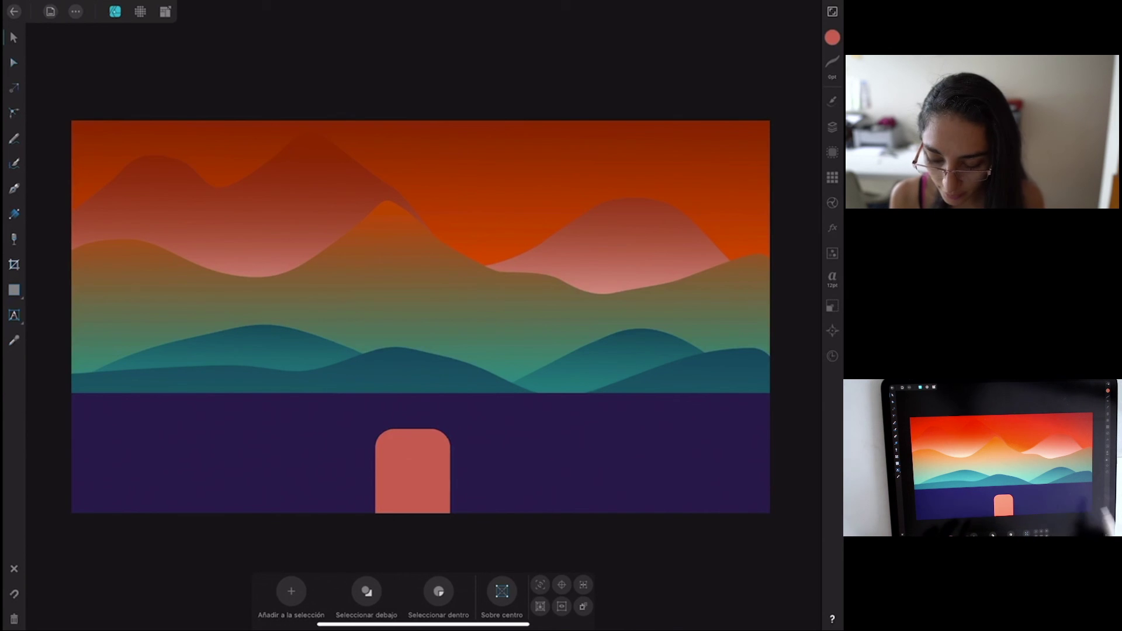
left_click_drag(450, 428, 438, 440)
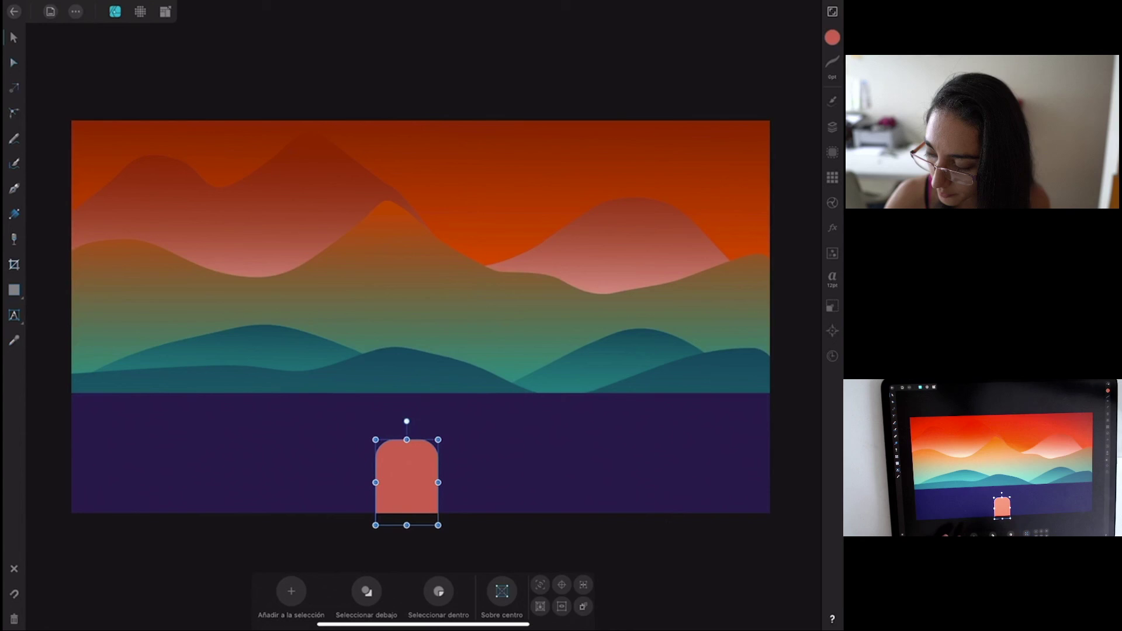
Duplicate the arch along the band and reposition the second, third and rightmost arches.
mouse_move(439, 482)
left_mouse_down()
mouse_move(428, 476)
mouse_move(700, 471)
mouse_move(114, 467)
mouse_move(331, 477)
left_mouse_up()
mouse_move(185, 470)
left_mouse_down()
mouse_move(228, 475)
mouse_move(212, 474)
left_mouse_up()
left_click_drag(317, 475, 305, 480)
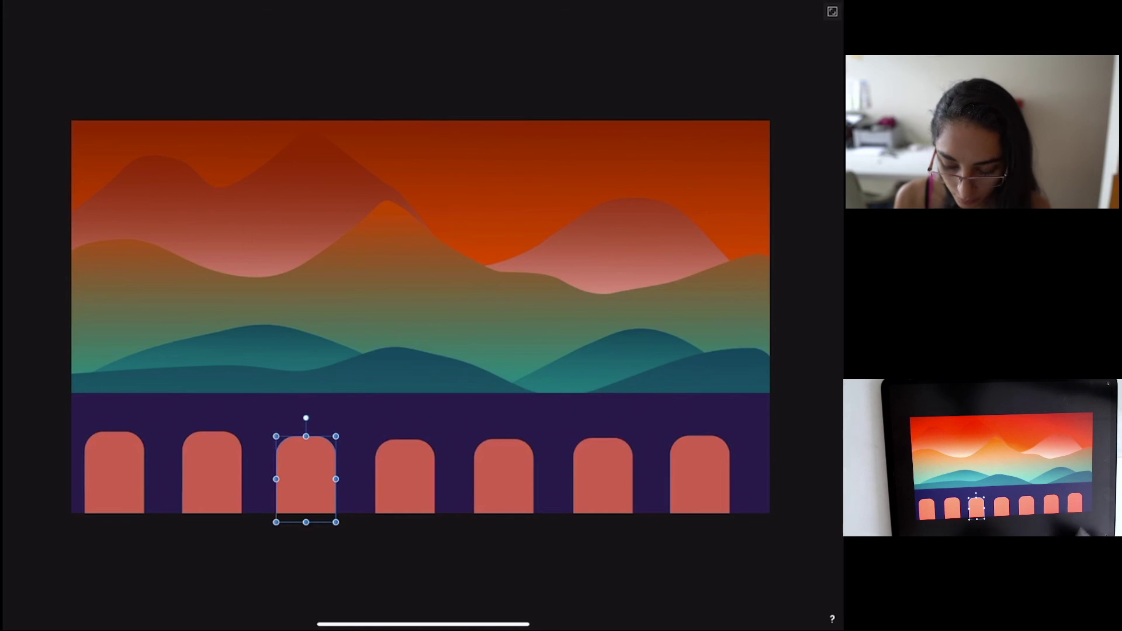
left_click_drag(699, 474, 718, 475)
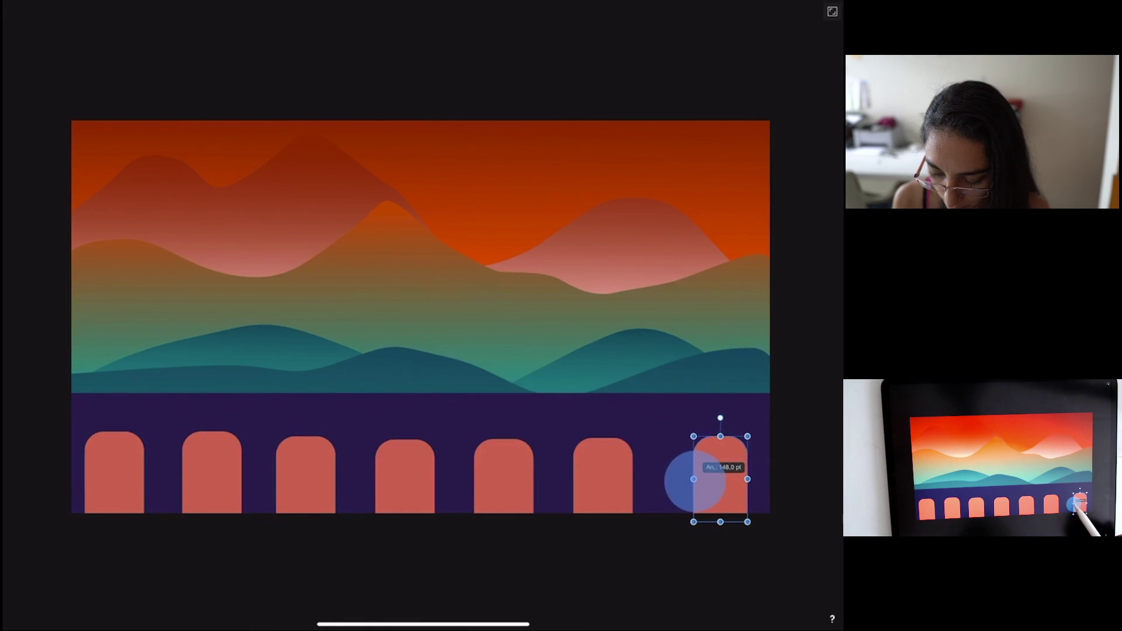
Shift the sixth, fifth, fourth and third arches right to even out their spacing.
left_click(603, 476)
left_click_drag(602, 476, 621, 478)
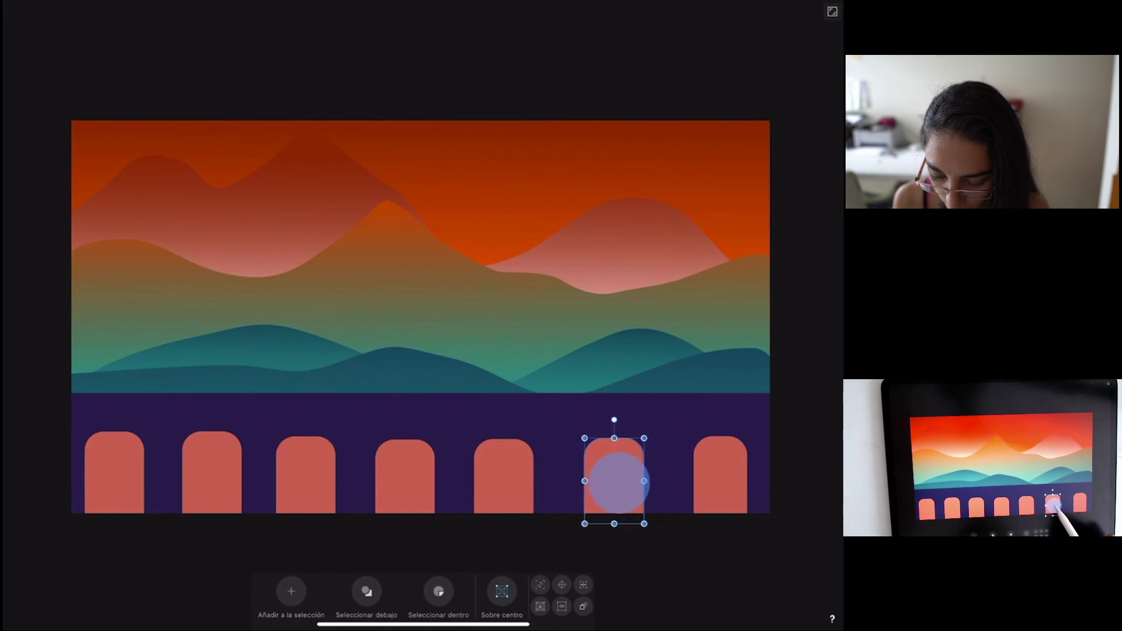
left_click(649, 485)
left_click(508, 488)
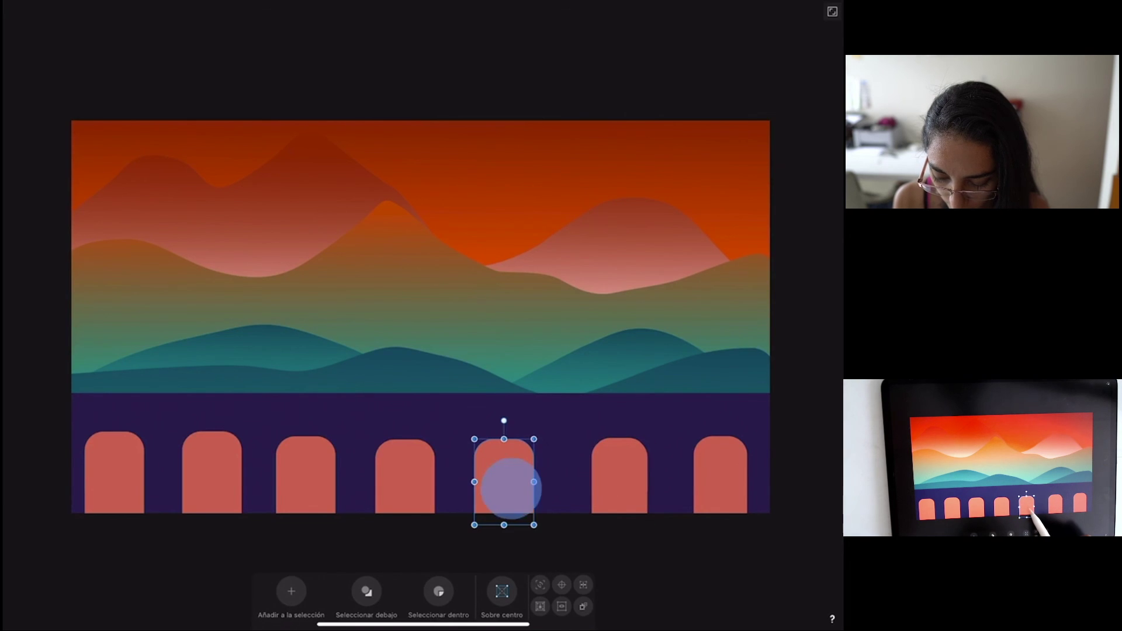
left_click_drag(508, 488, 528, 488)
left_click(421, 483)
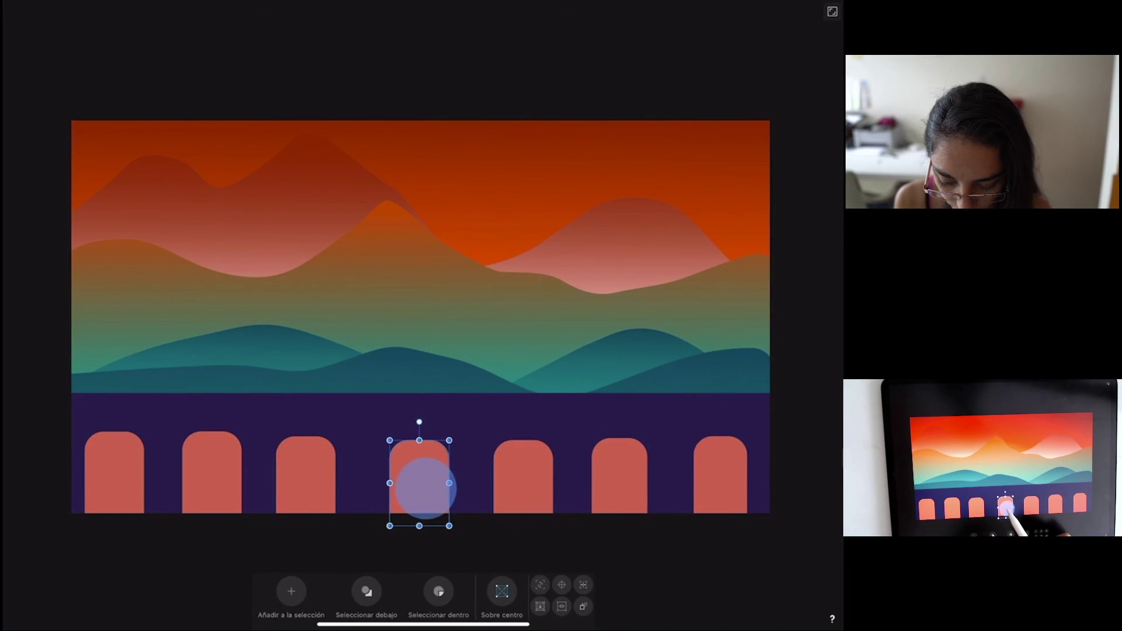
left_click_drag(420, 482, 450, 485)
left_click_drag(321, 488, 325, 488)
left_click(211, 473)
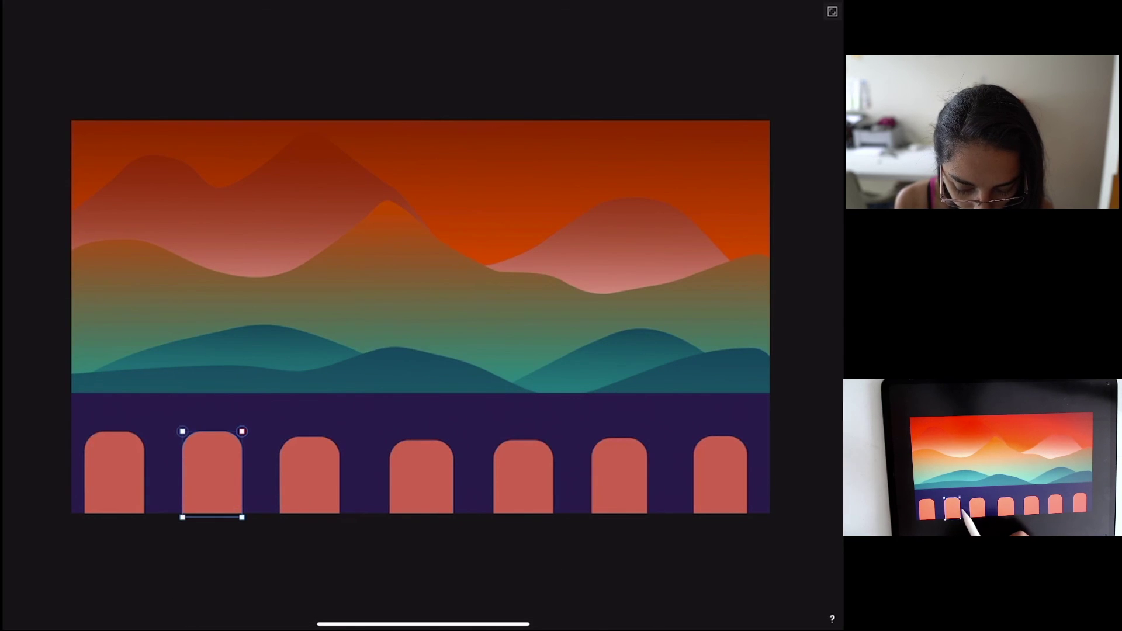
Narrow the second arch slightly and the first arch to 145.5 pt wide.
left_click(832, 12)
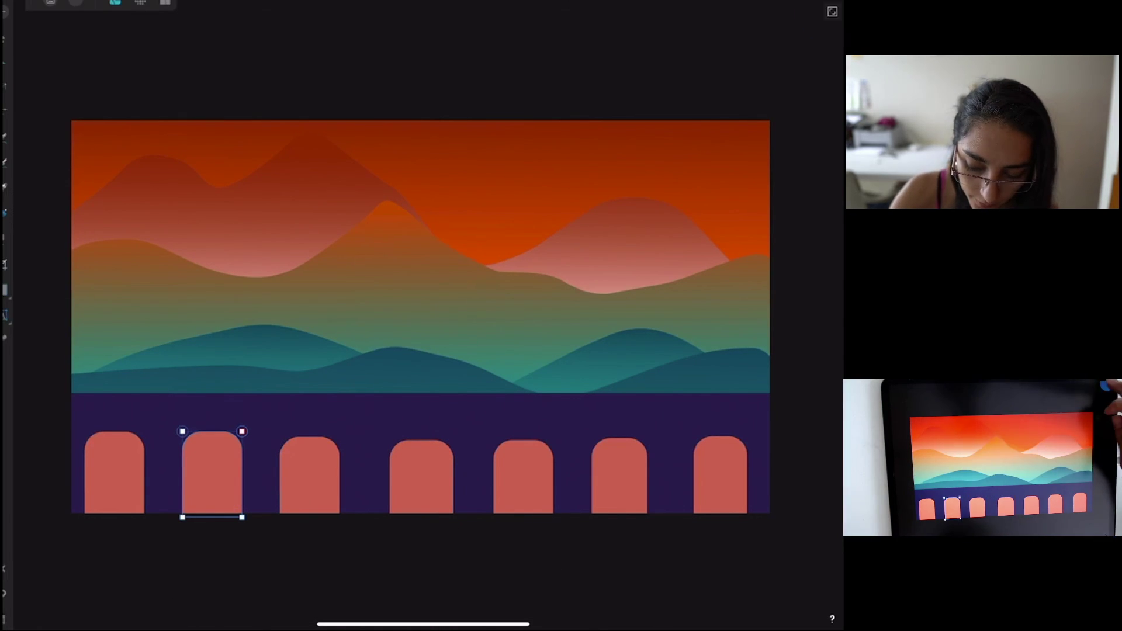
left_click(14, 37)
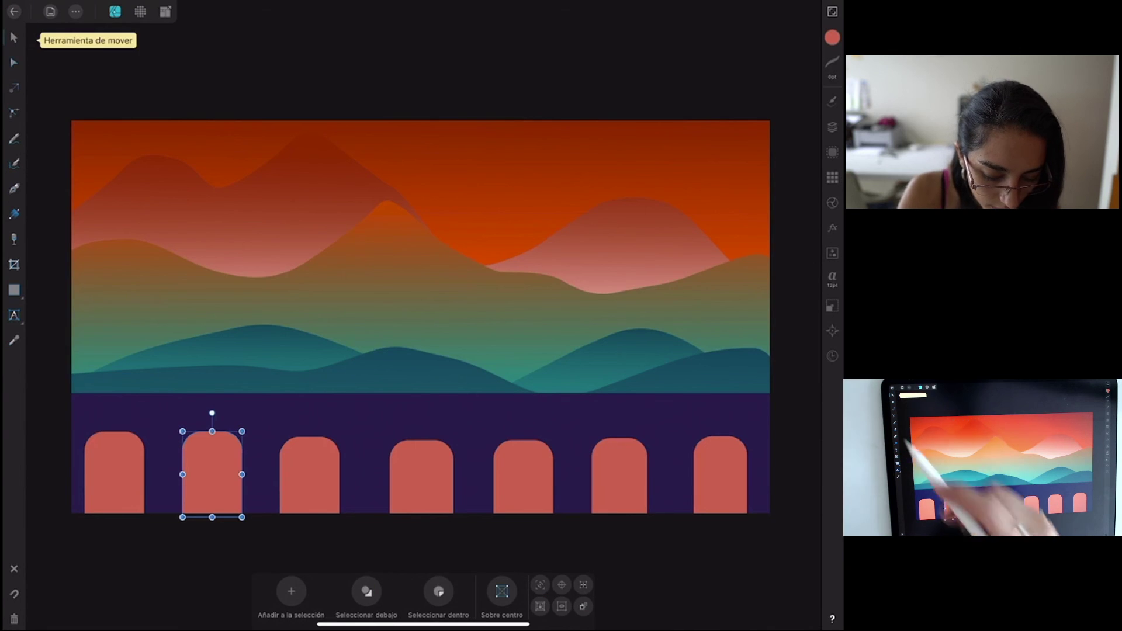
left_click_drag(242, 474, 239, 475)
left_click(114, 476)
left_click_drag(145, 474, 137, 474)
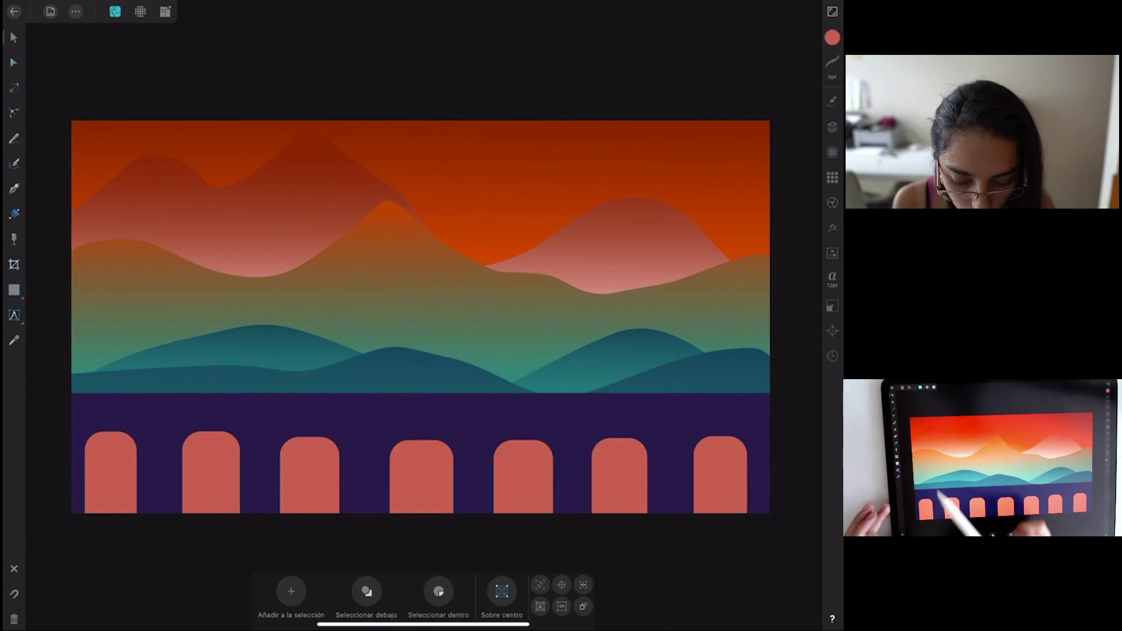
Turn on Mostrar cuadrícula to overlay the grid, then zoom in on the arches.
left_click(76, 11)
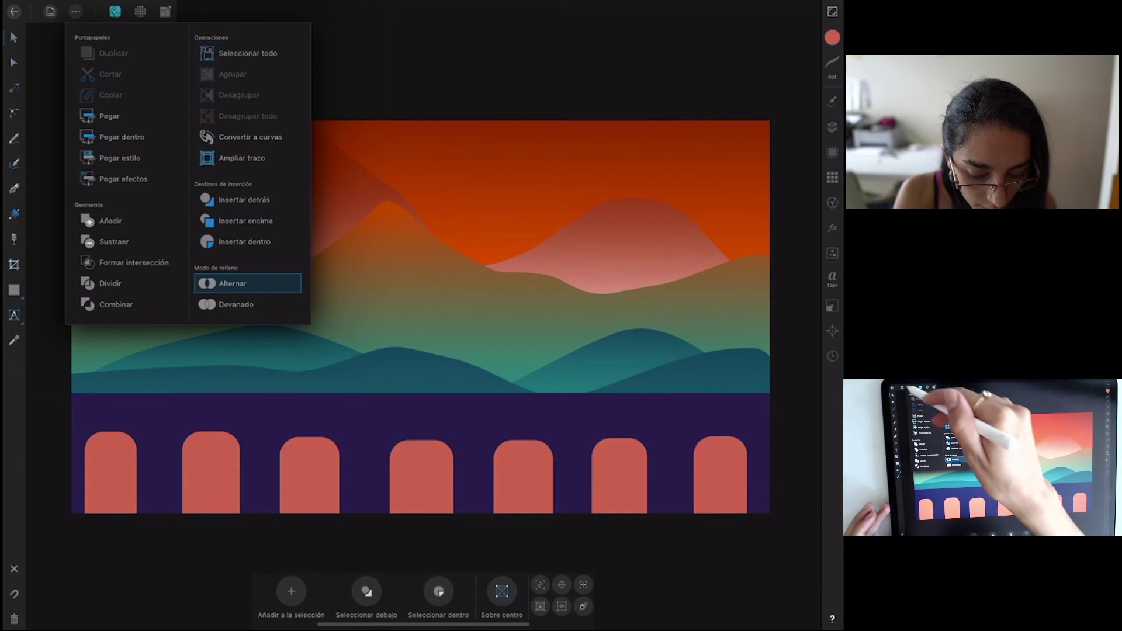
left_click(50, 11)
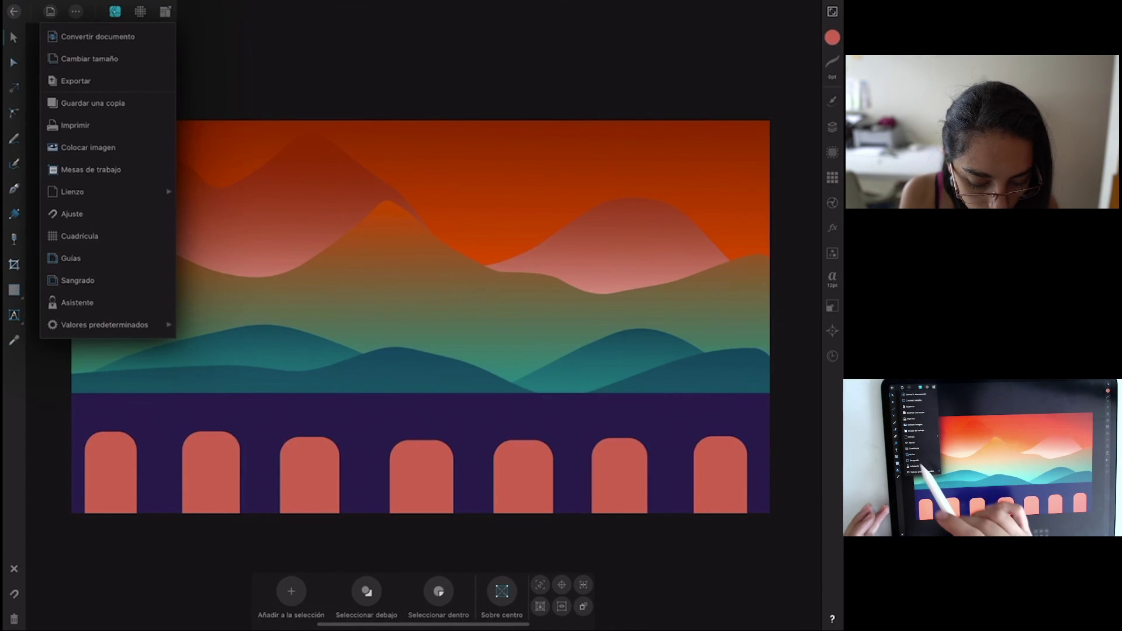
left_click(79, 236)
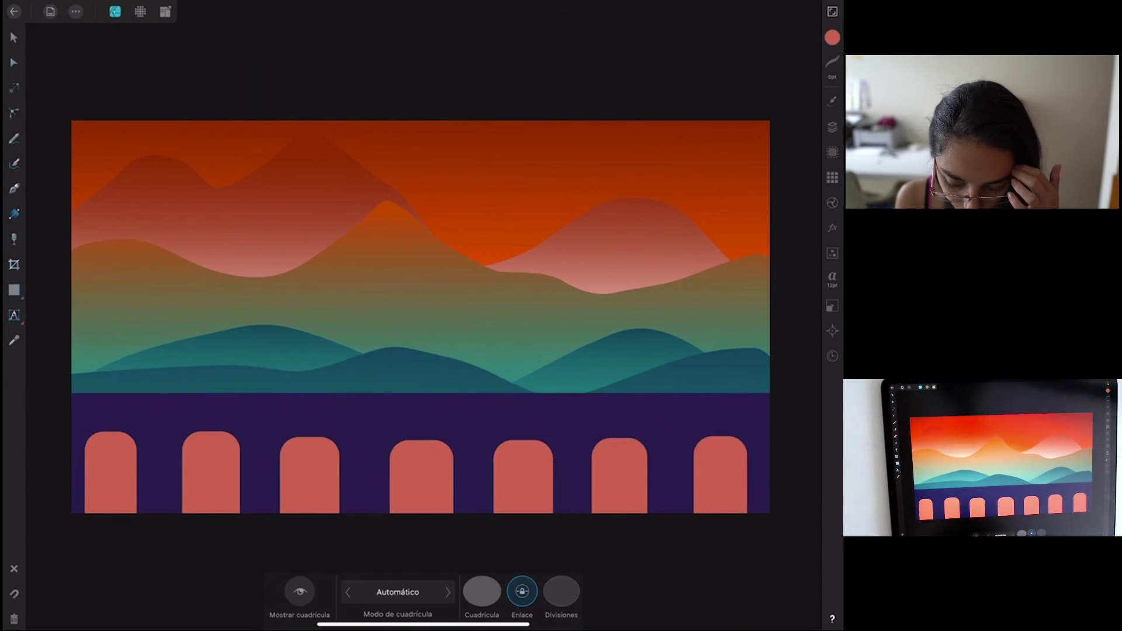
left_click(300, 591)
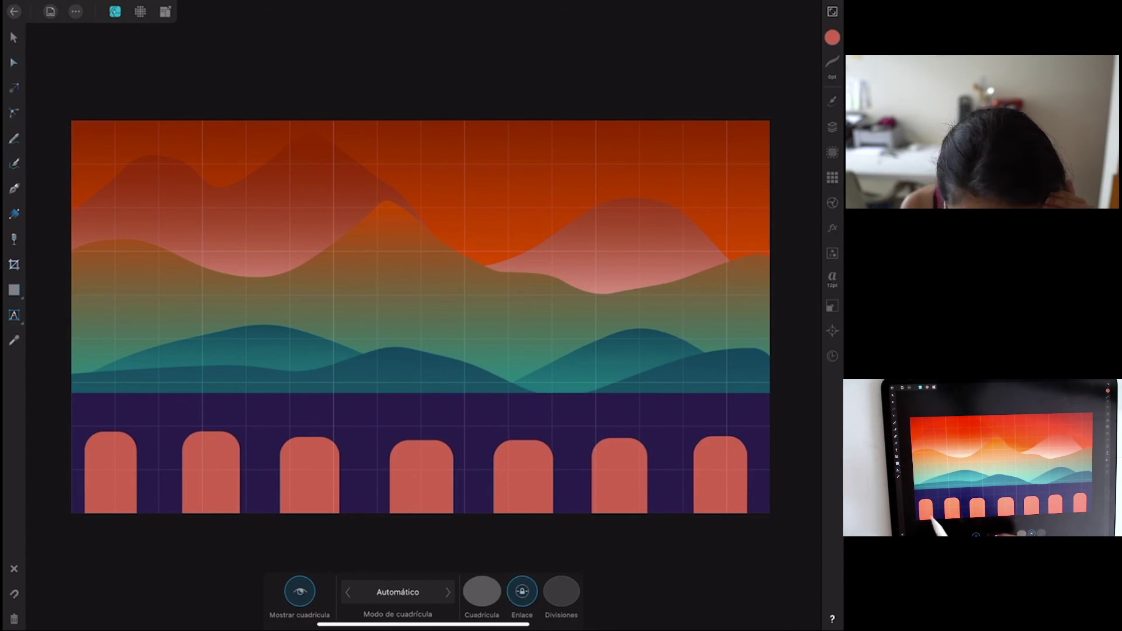
scroll(218, 438, "up", 2)
scroll(318, 404, "up", 3)
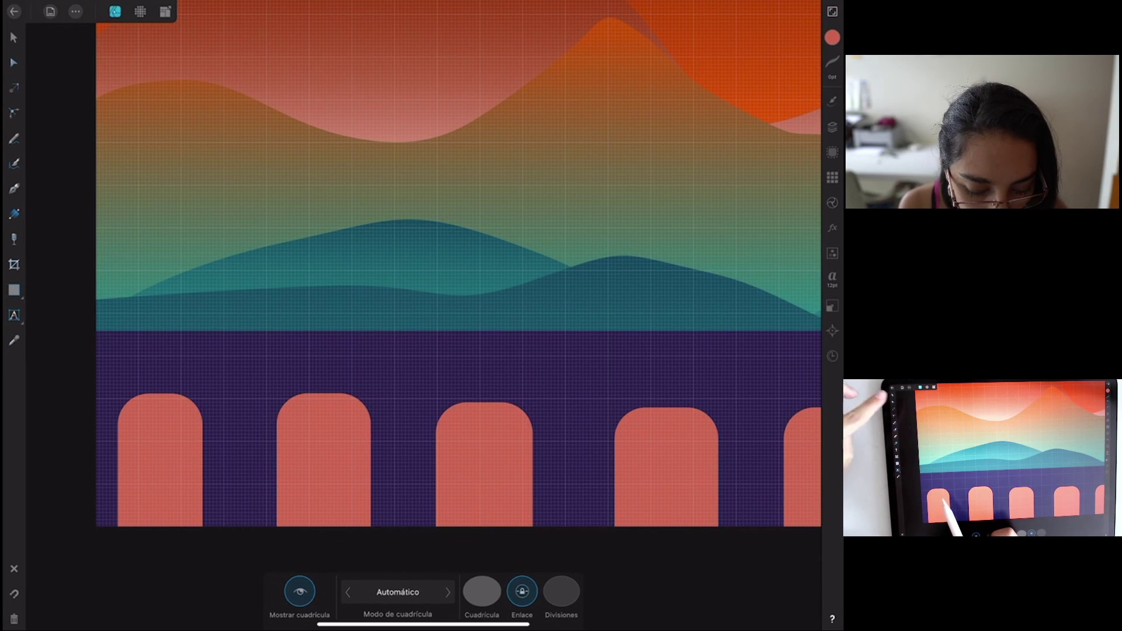
Raise the tops of the first, second and fourth arches to the same grid line.
left_click(13, 37)
left_click(170, 447)
left_click_drag(159, 400, 159, 401)
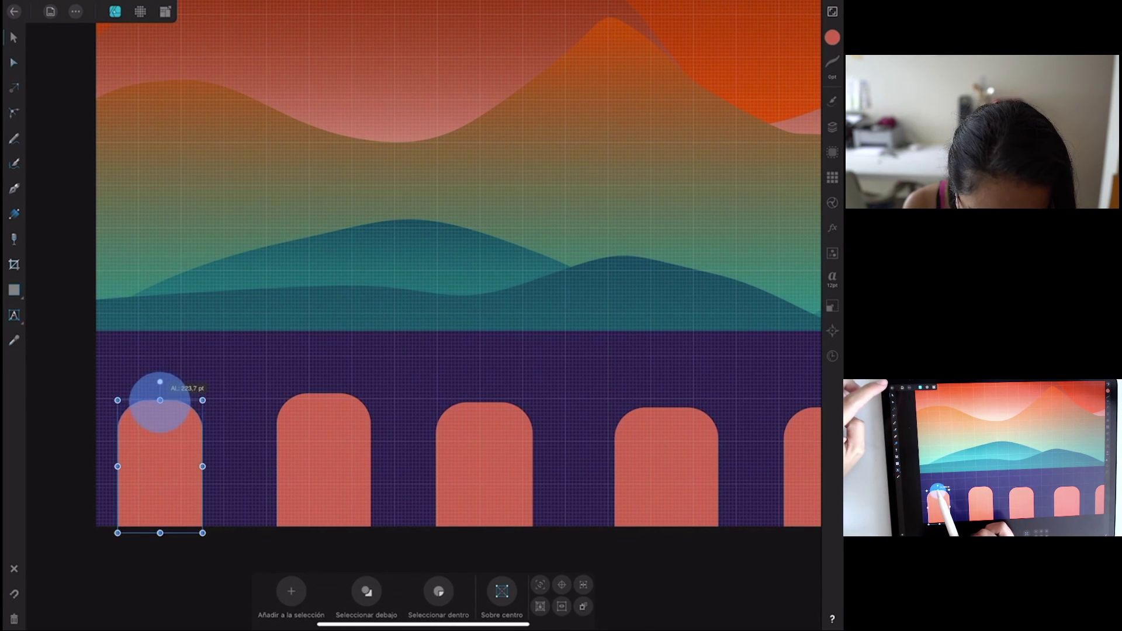
left_click(323, 461)
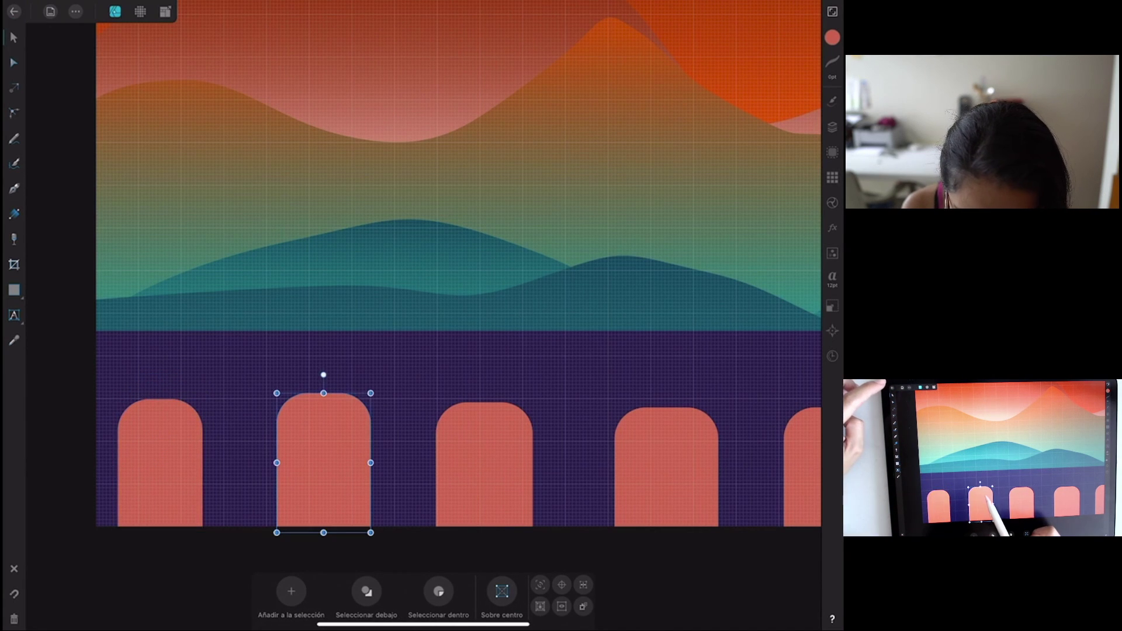
left_click_drag(326, 395, 329, 400)
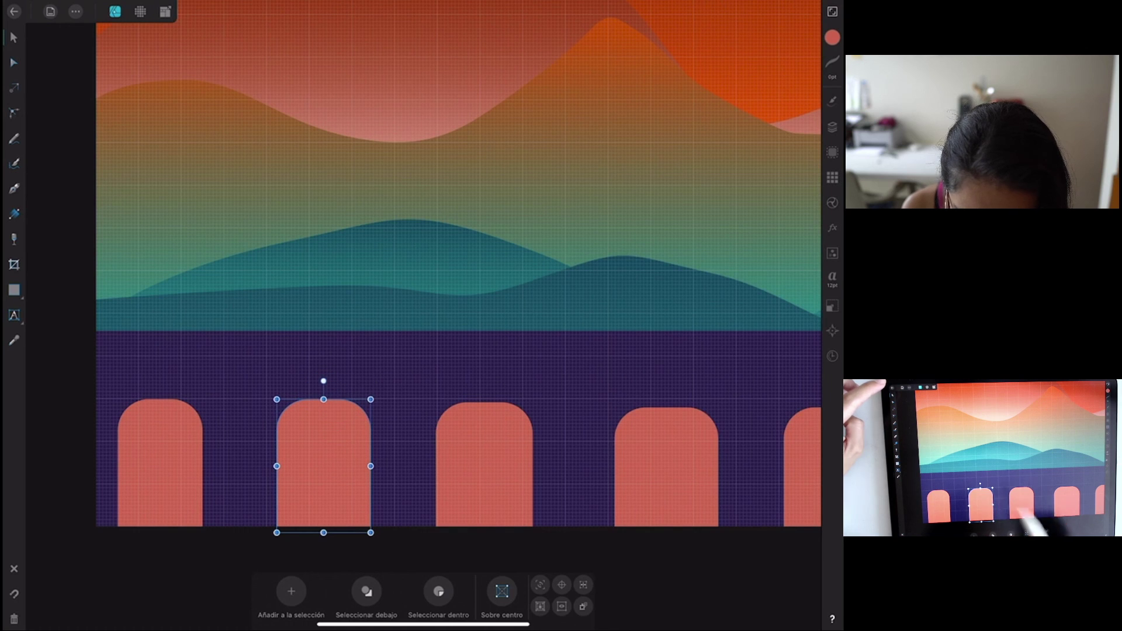
left_click(488, 433)
left_click(666, 468)
left_click_drag(666, 407, 666, 398)
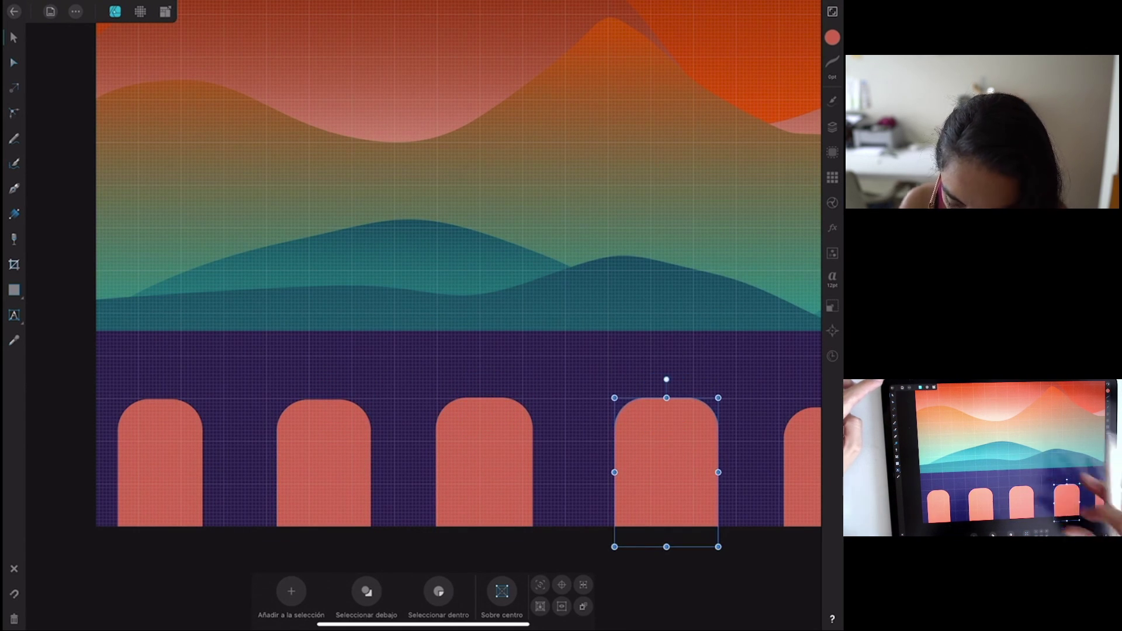
Raise the fifth, sixth and seventh arch tops slightly to match the others.
scroll(465, 328, "down", 3)
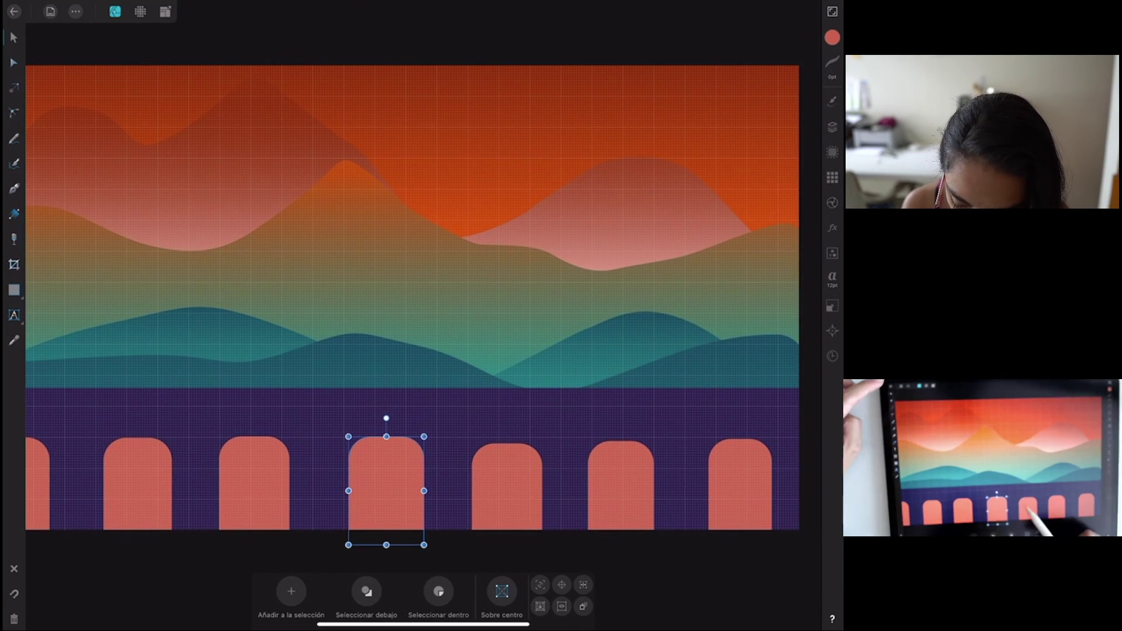
left_click(506, 485)
left_click_drag(507, 444, 506, 437)
left_click(620, 485)
left_click_drag(621, 441, 621, 436)
left_click_drag(740, 438, 740, 436)
scroll(648, 457, "down", 3)
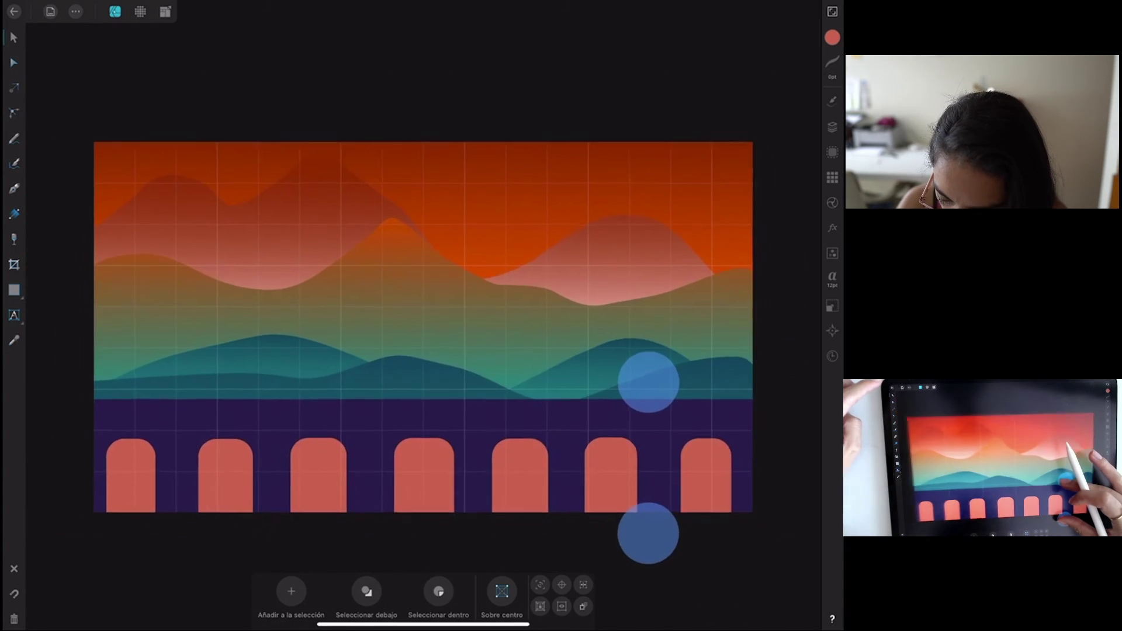
scroll(648, 457, "up", 2)
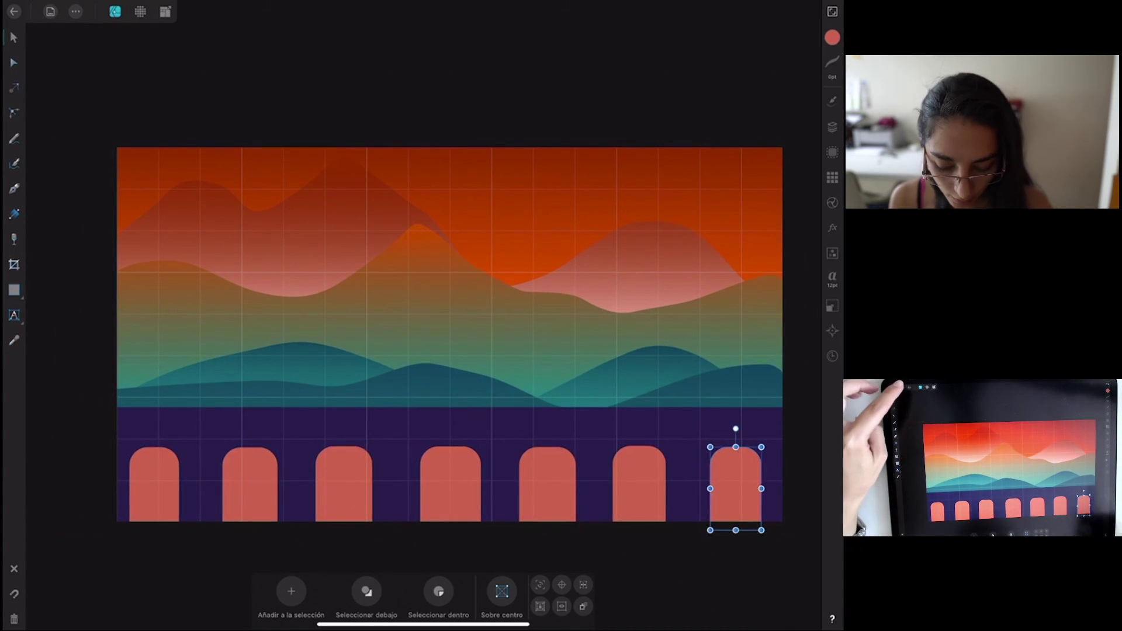
left_click(51, 11)
left_click(79, 236)
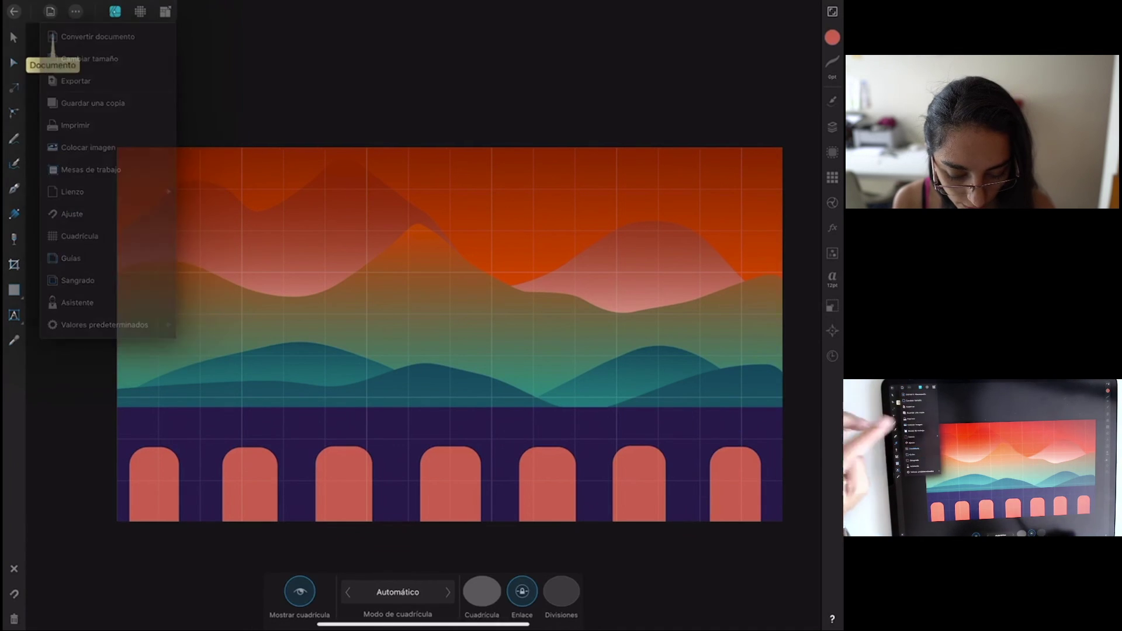
Hide the grid and select the arches together with the purple band.
left_click(300, 591)
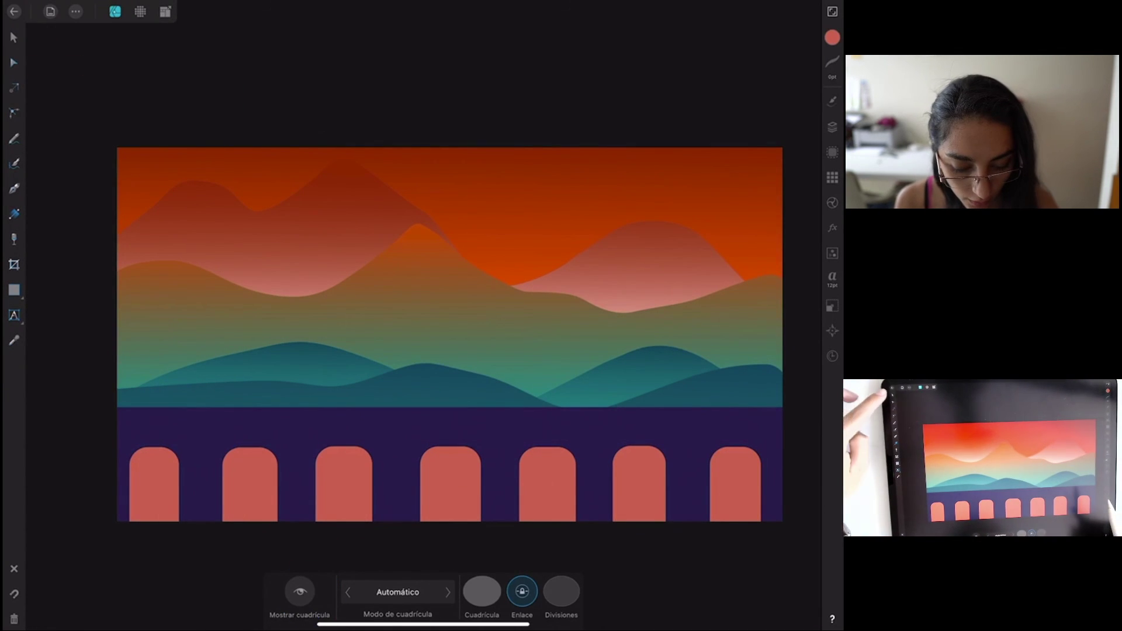
left_click(14, 37)
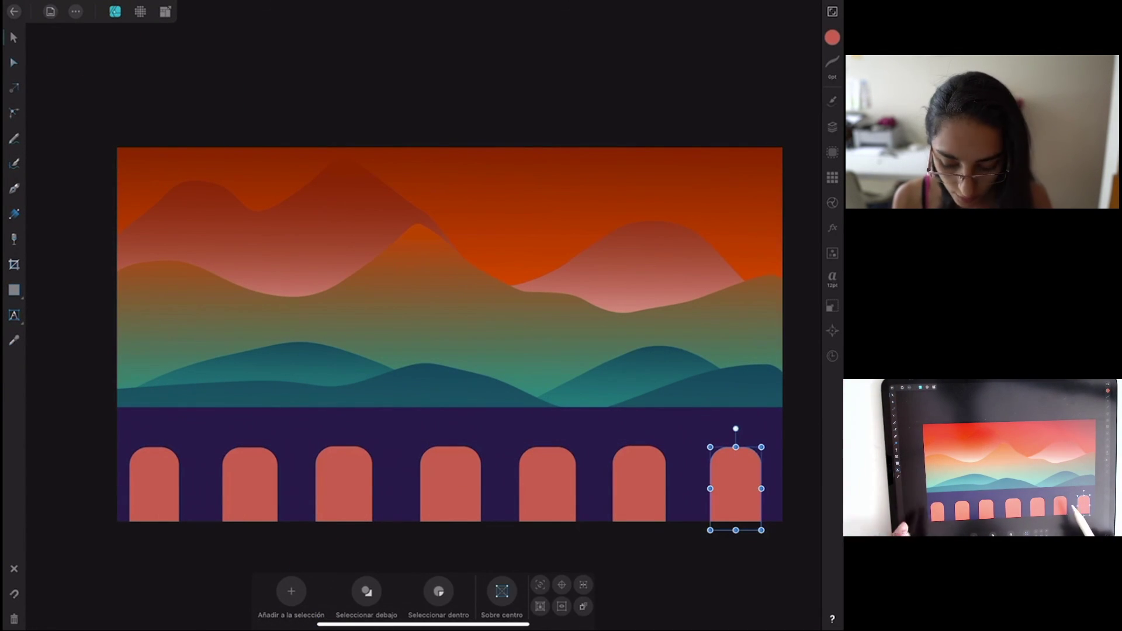
right_click(51, 487)
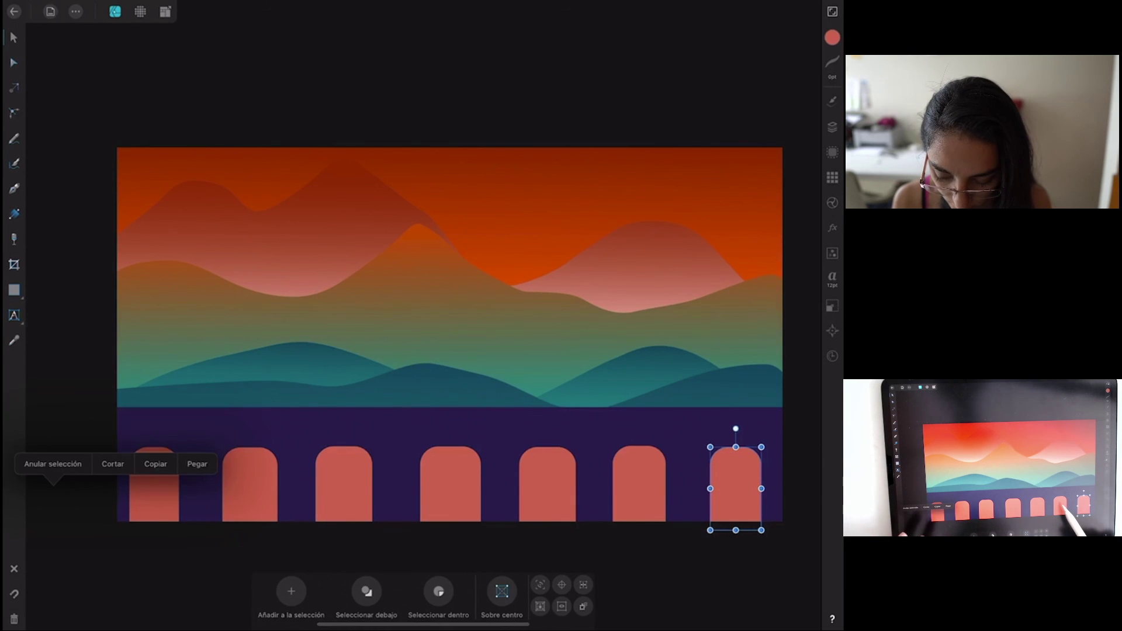
key("ctrl+z")
key("ctrl+z")
left_click(734, 477, "shift")
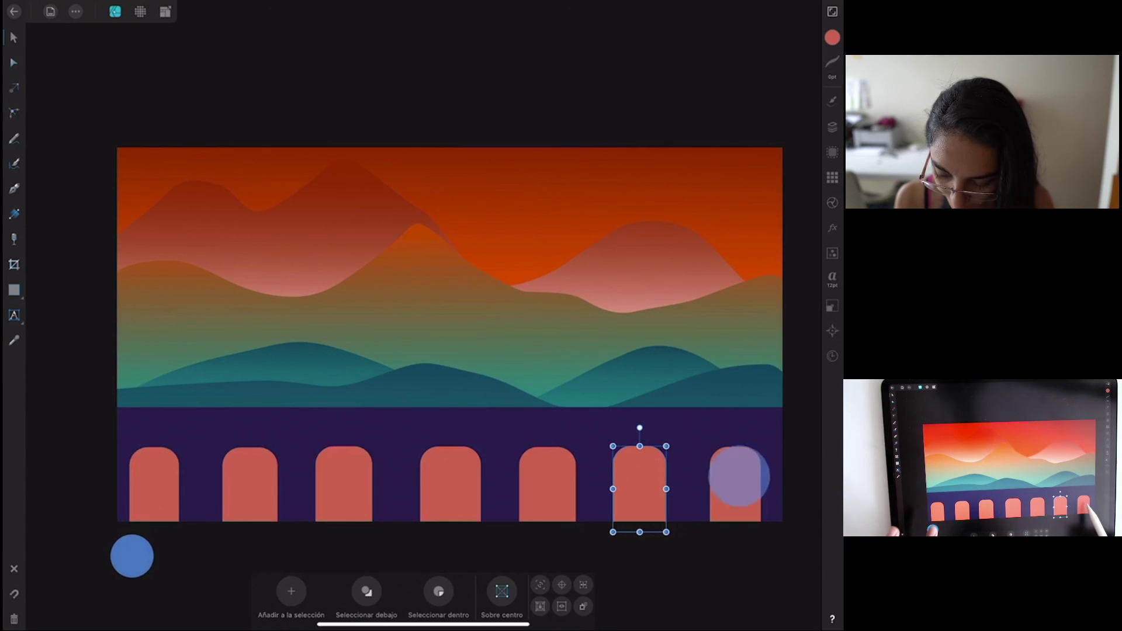
left_click(450, 485, "shift")
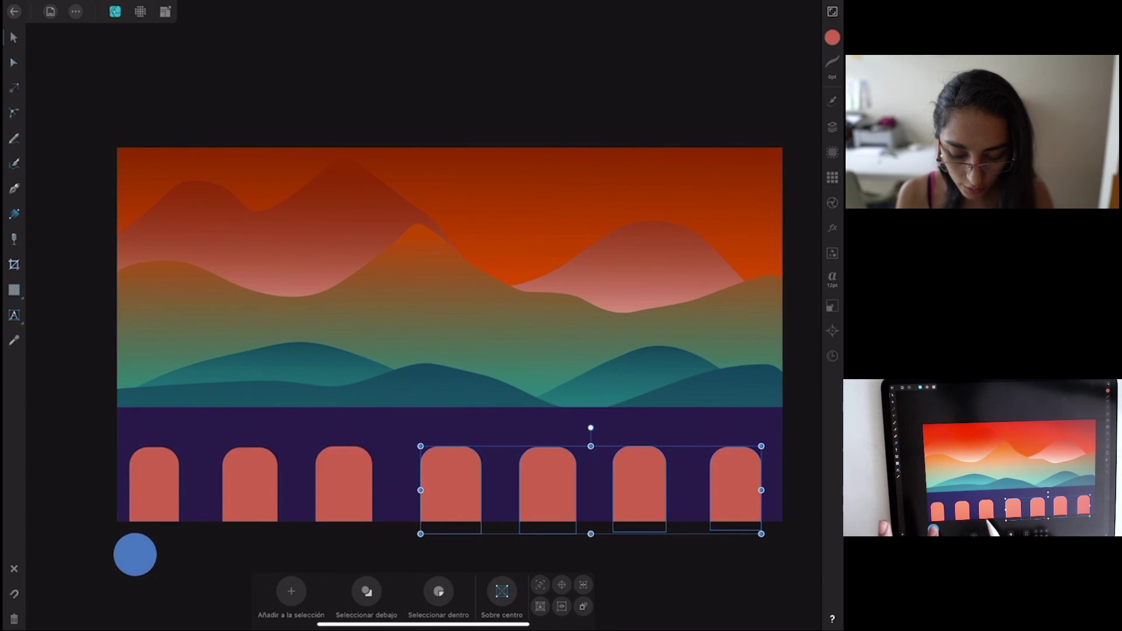
left_click(344, 485, "shift")
left_click(154, 485, "shift")
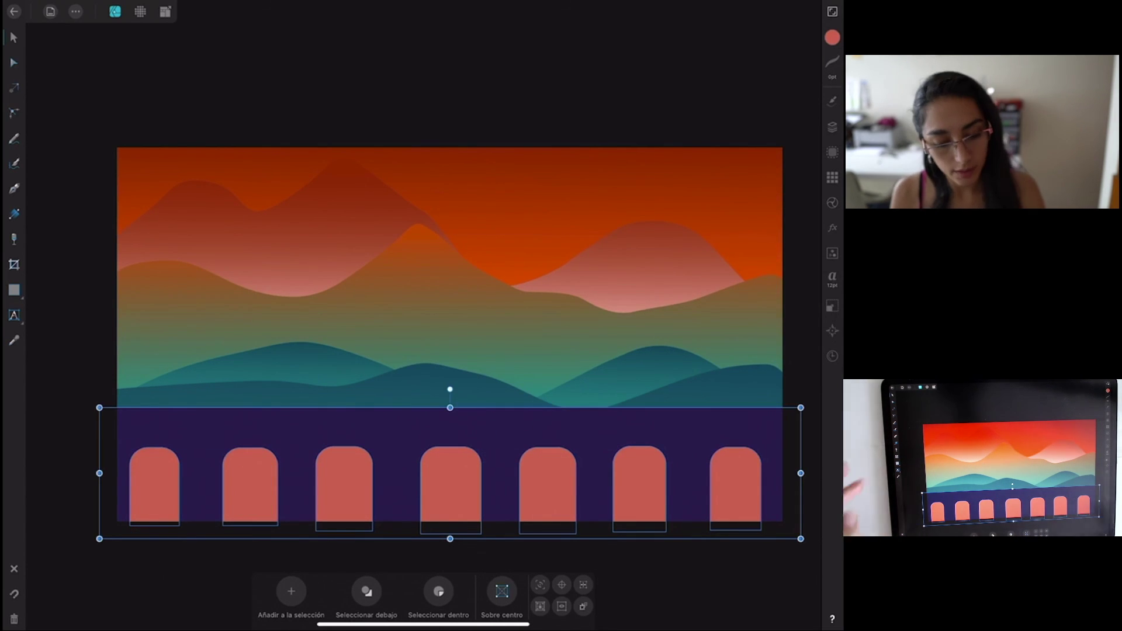
Subtract the arches from the purple band with Sustraer, then deselect.
left_click(75, 12)
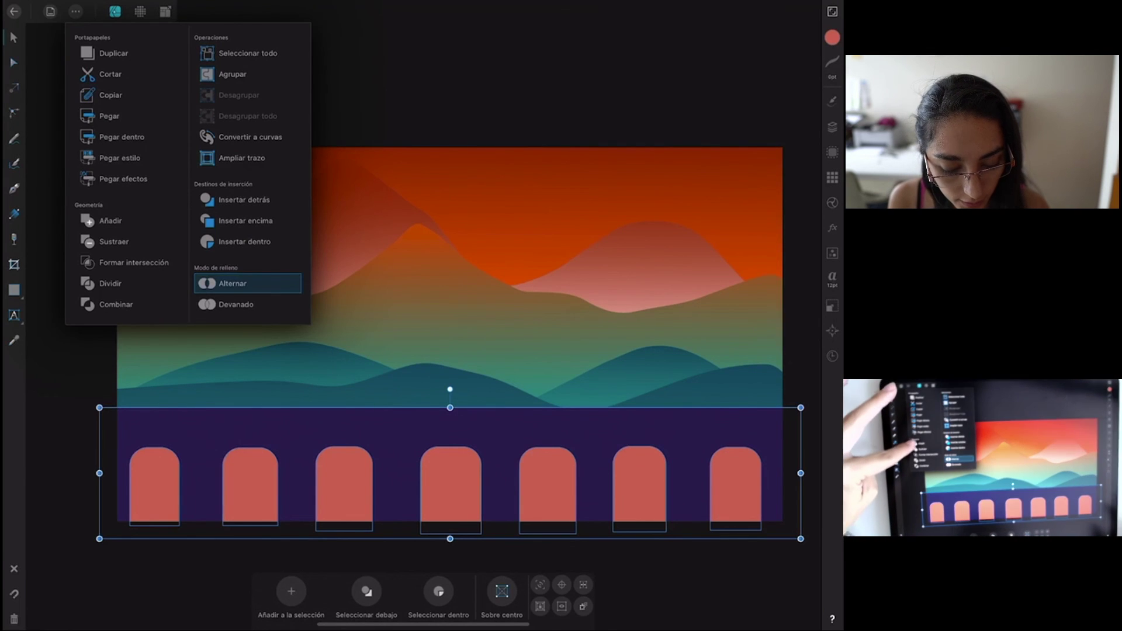
left_click(111, 241)
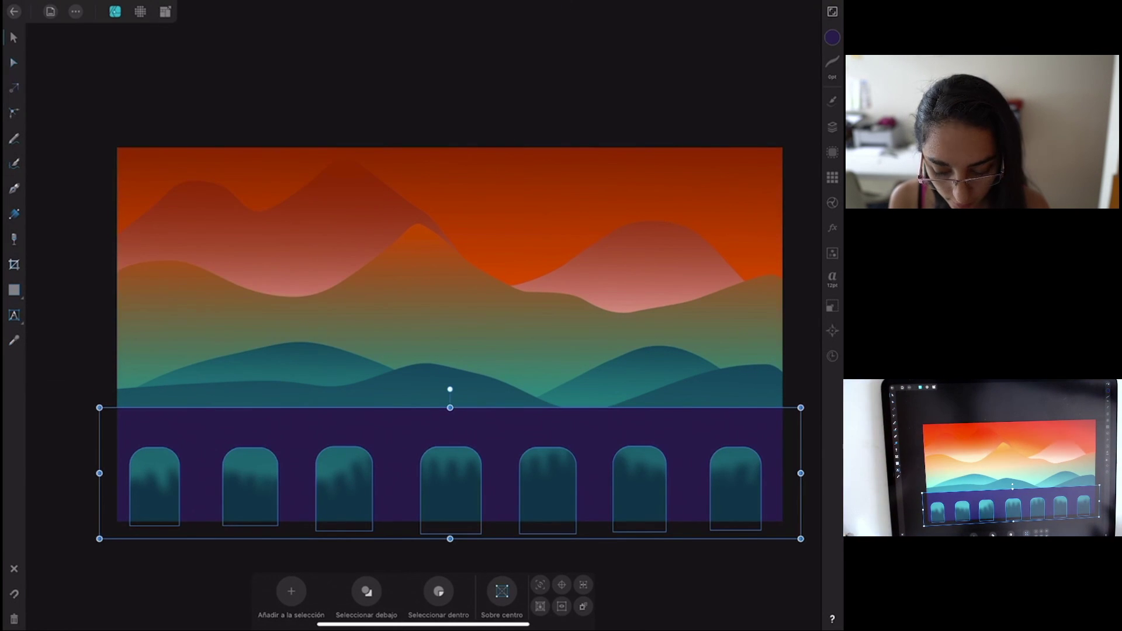
left_click(809, 369)
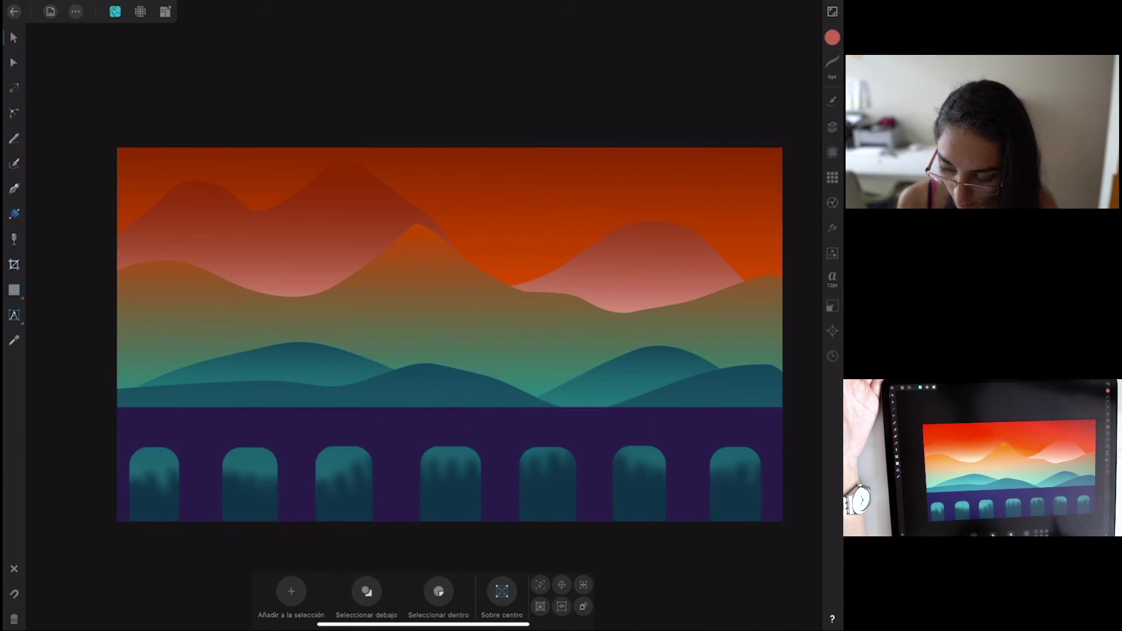
left_click(23, 199)
scroll(602, 374, "up", 5)
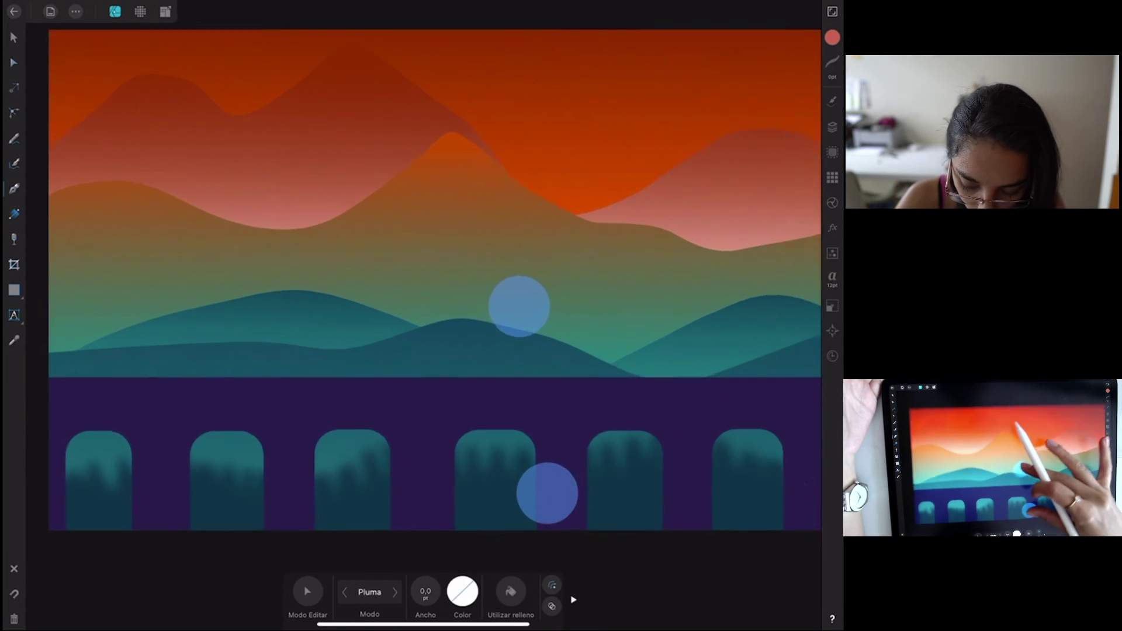
Draw a rectangle over the fourth arch opening and round its two top corners.
left_click(14, 290)
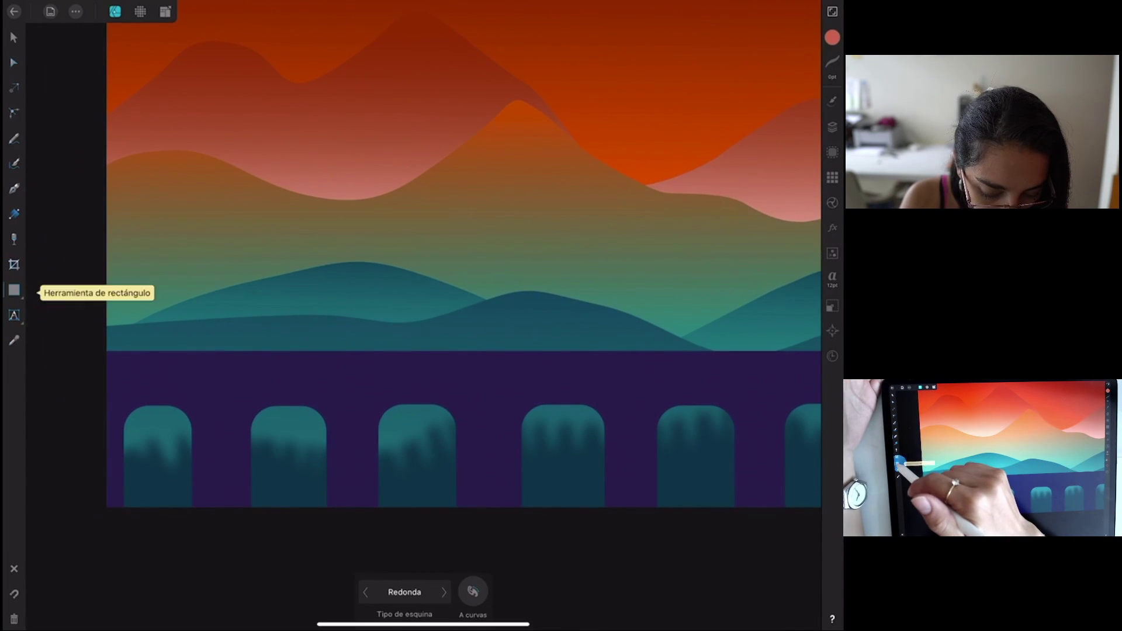
left_click(14, 290)
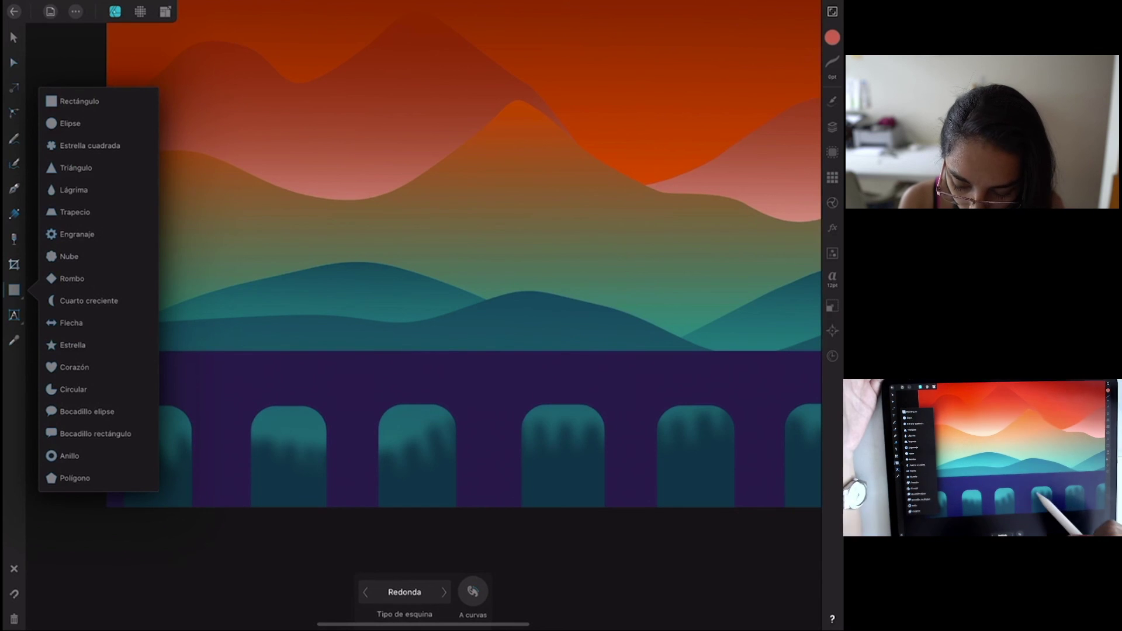
left_click_drag(518, 404, 608, 515)
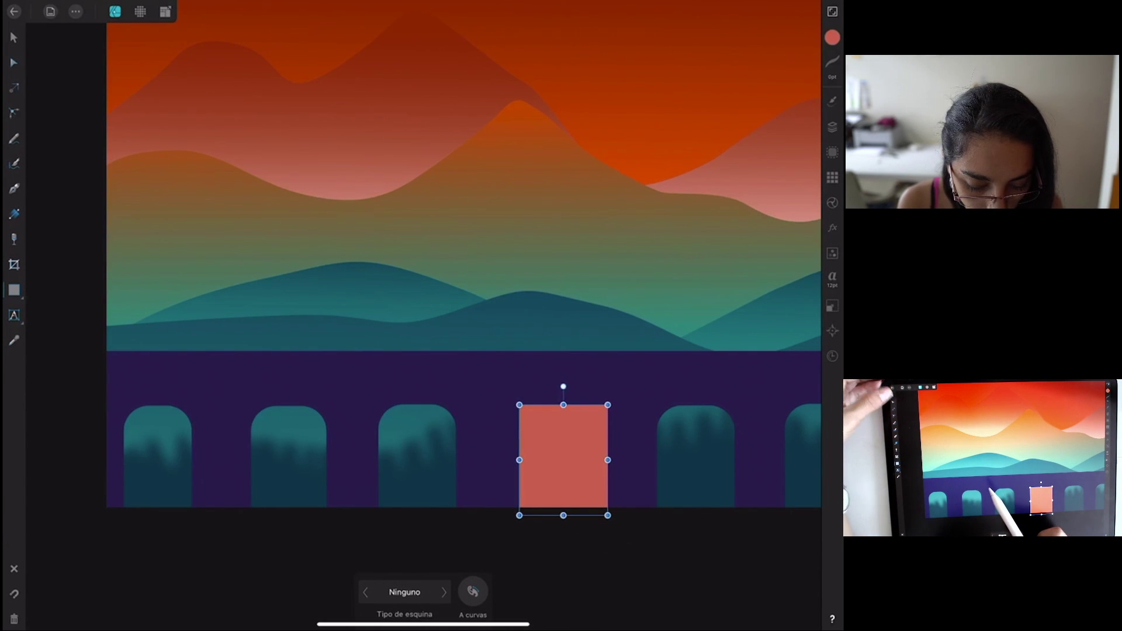
left_click(14, 113)
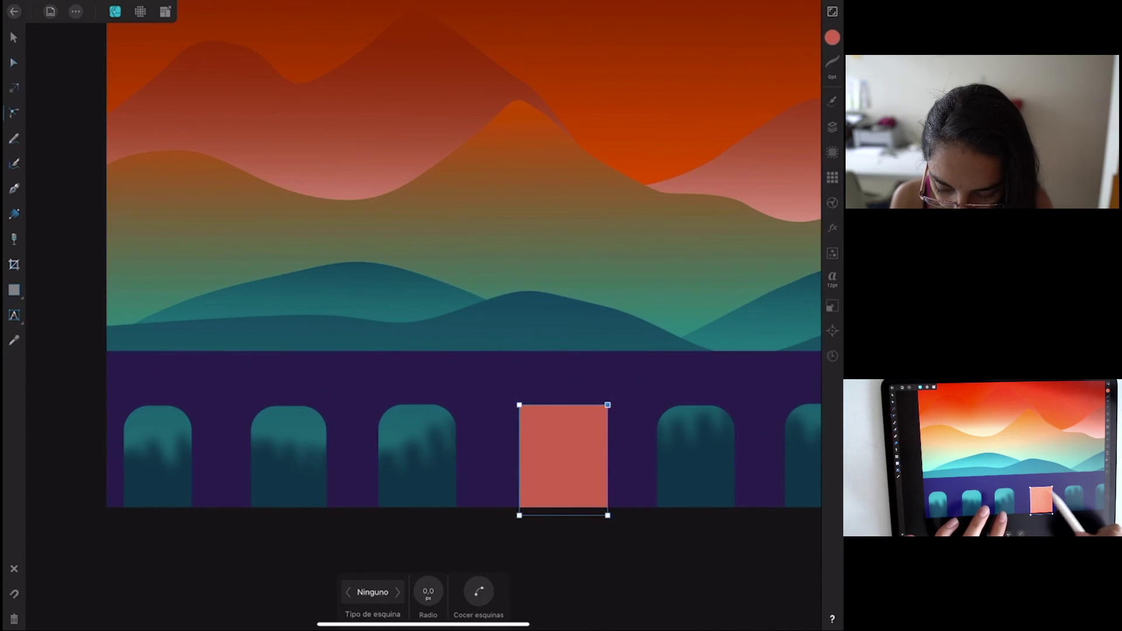
left_click(519, 404, "shift")
left_click_drag(608, 404, 594, 427)
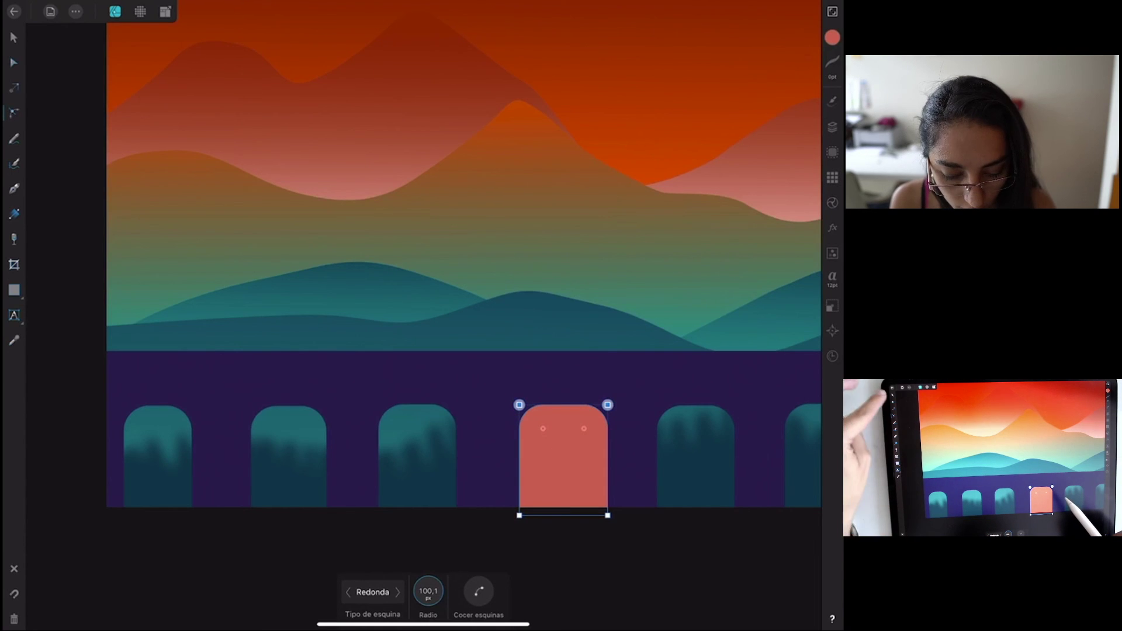
left_click(14, 37)
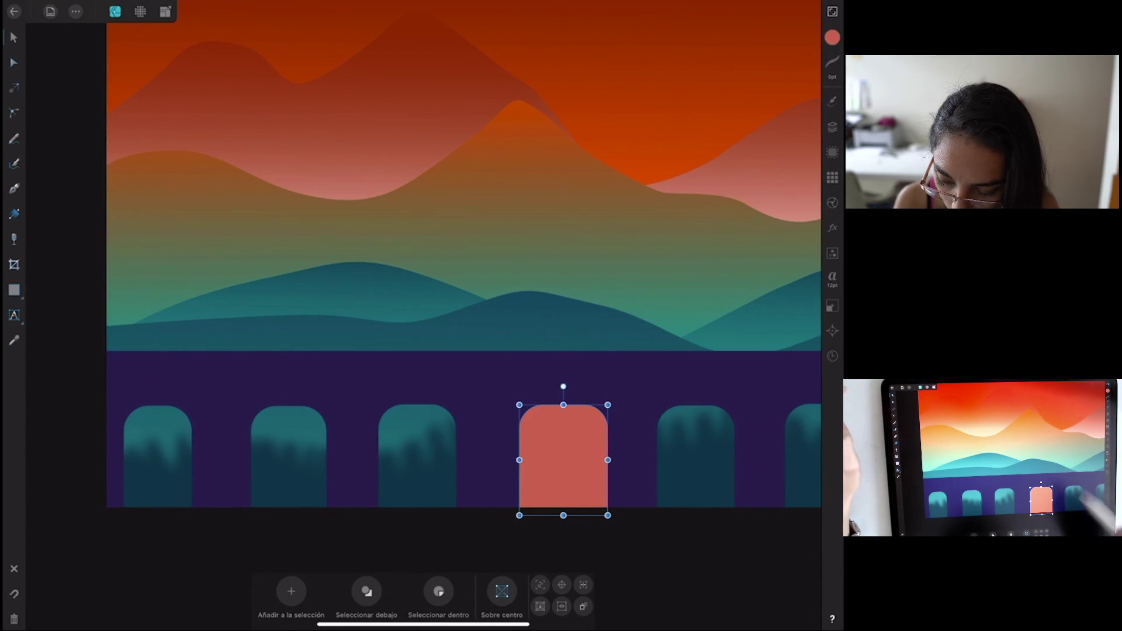
left_click(832, 127)
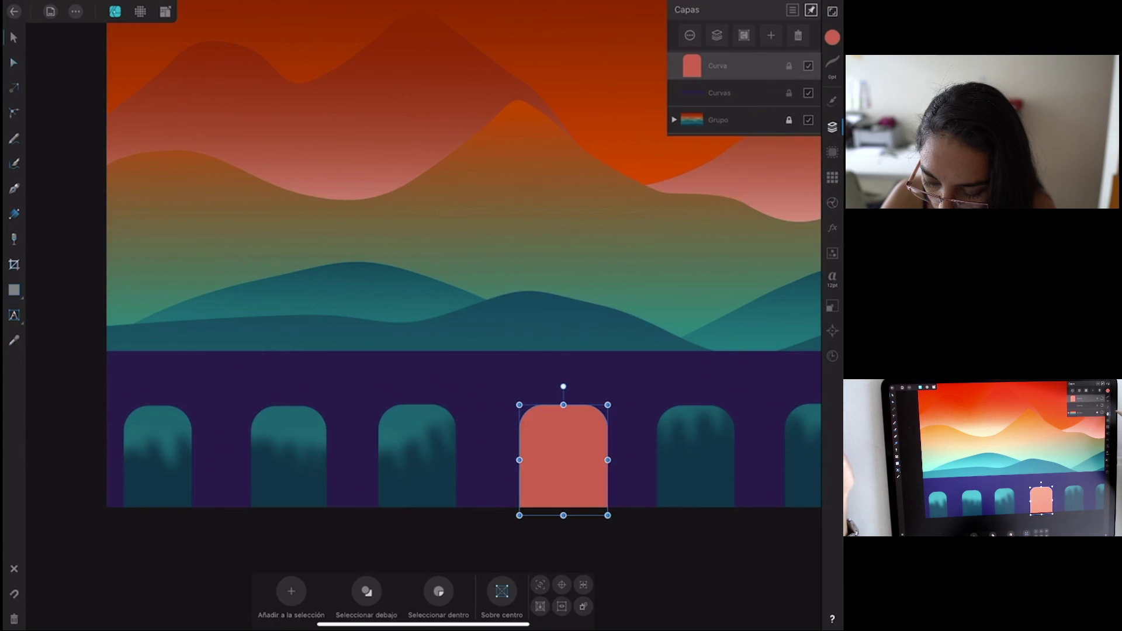
Move the new arch into the Curvas group and nudge it slightly left.
left_click(750, 66)
left_click_drag(747, 71, 743, 92)
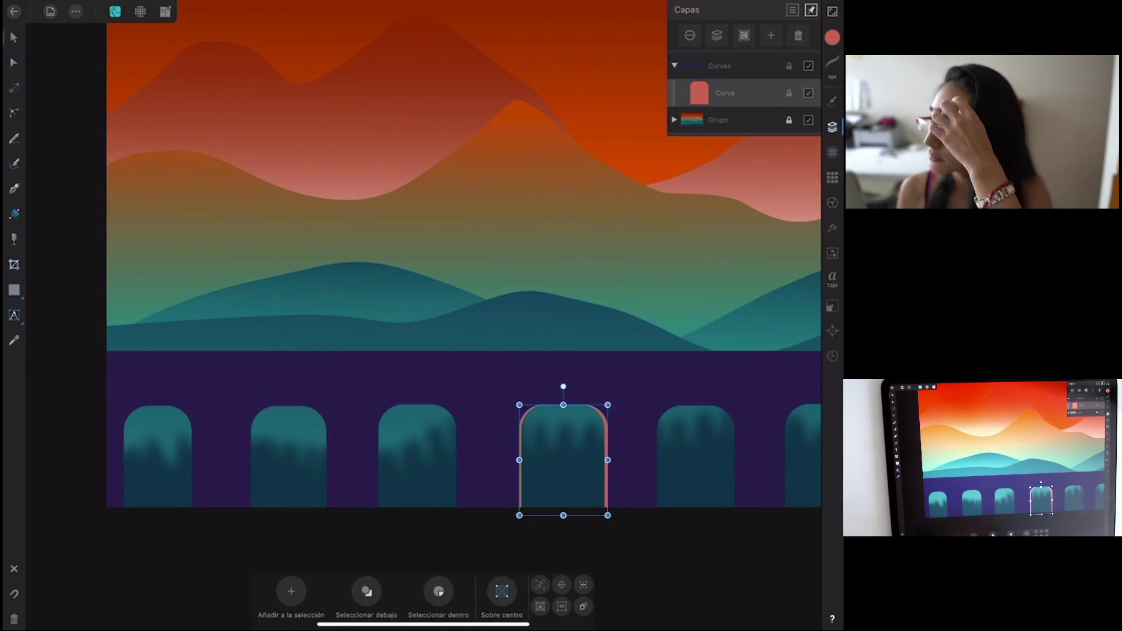
left_click_drag(547, 461, 537, 461)
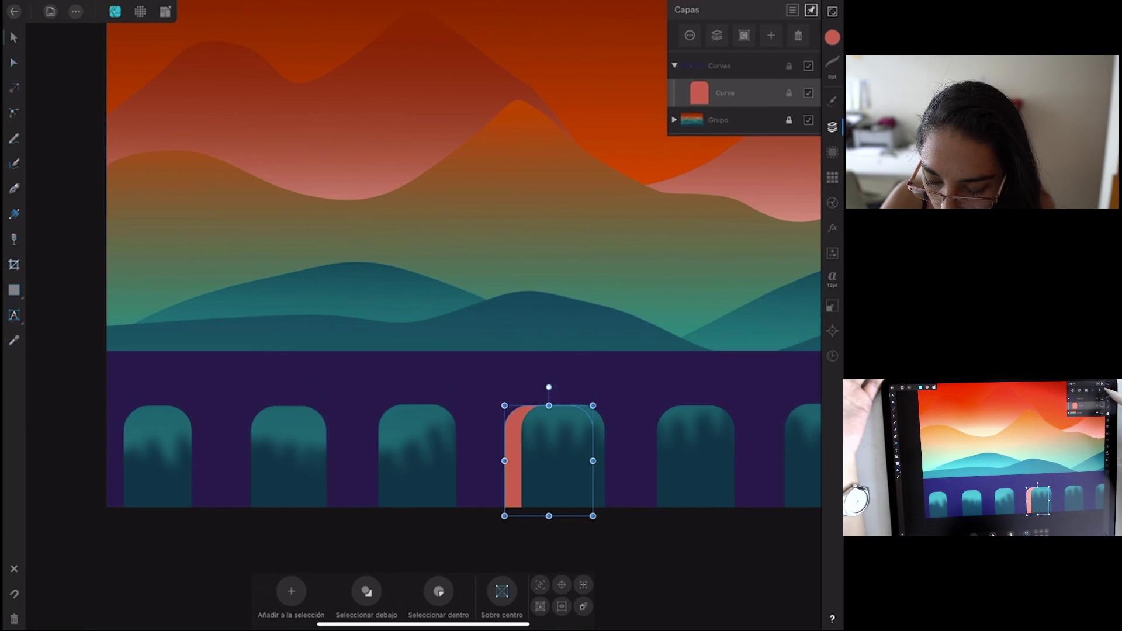
Fill the offset arch with the purple swatch from the 'colores tren' palette.
left_click(832, 37)
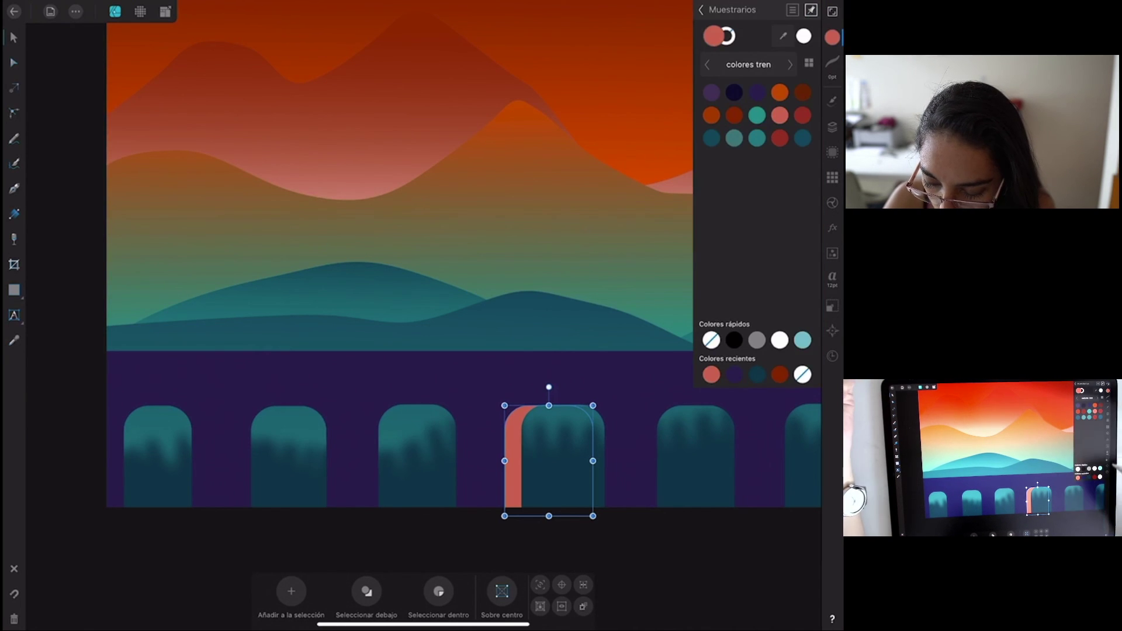
left_click(711, 91)
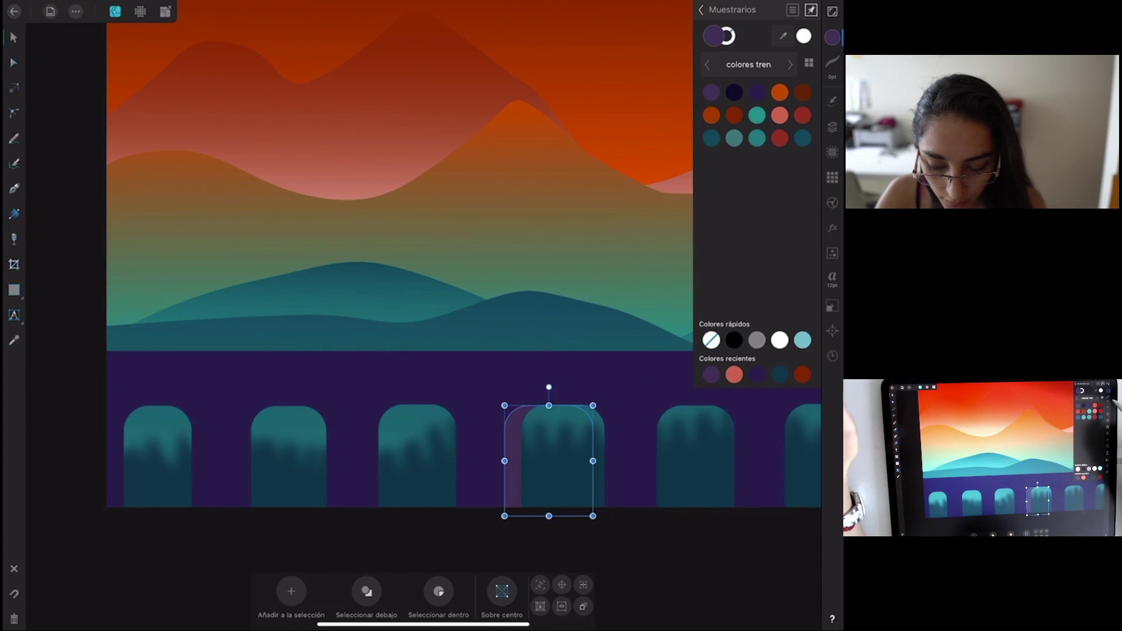
left_click(832, 37)
scroll(546, 416, "down", 3)
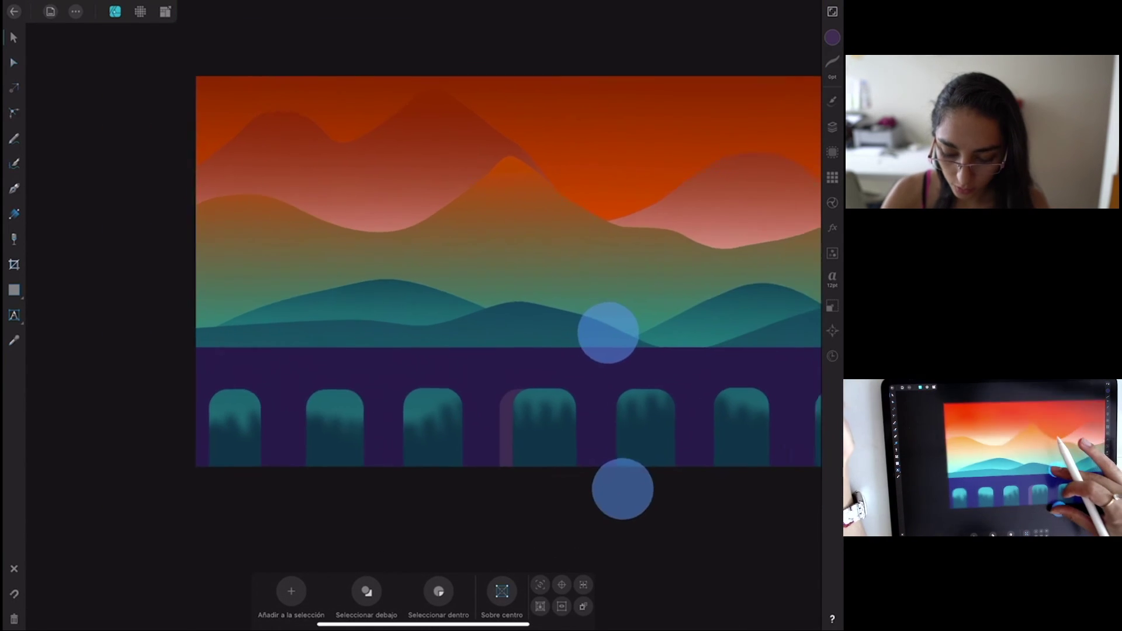
Drag purple arch copies behind the first, fifth, sixth and seventh arches.
scroll(545, 415, "right", 1)
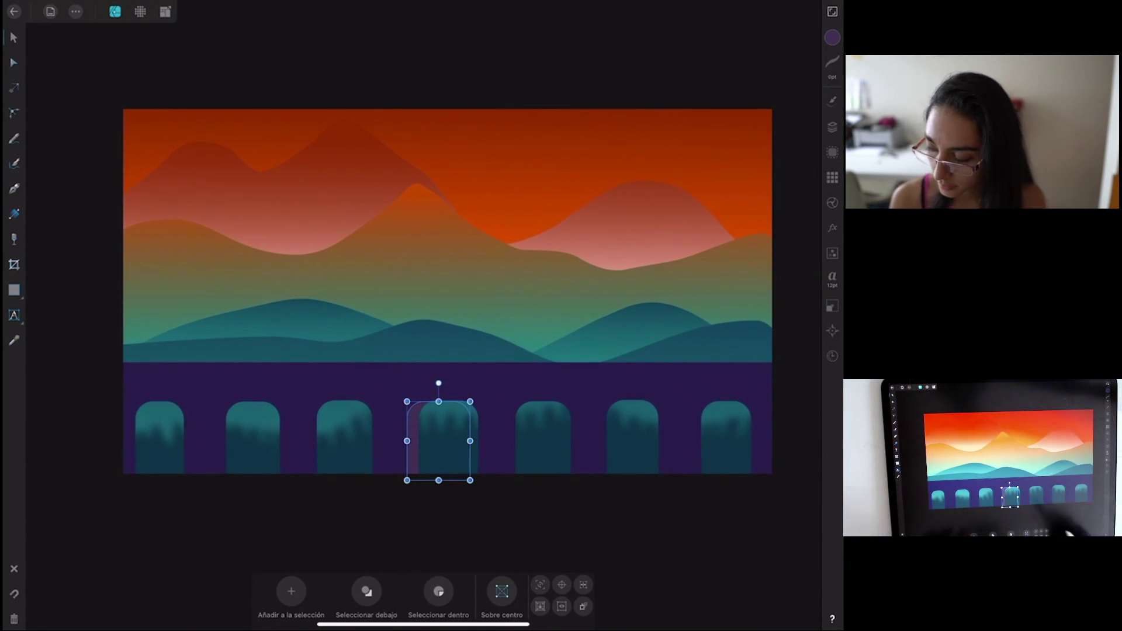
left_click_drag(441, 441, 161, 444)
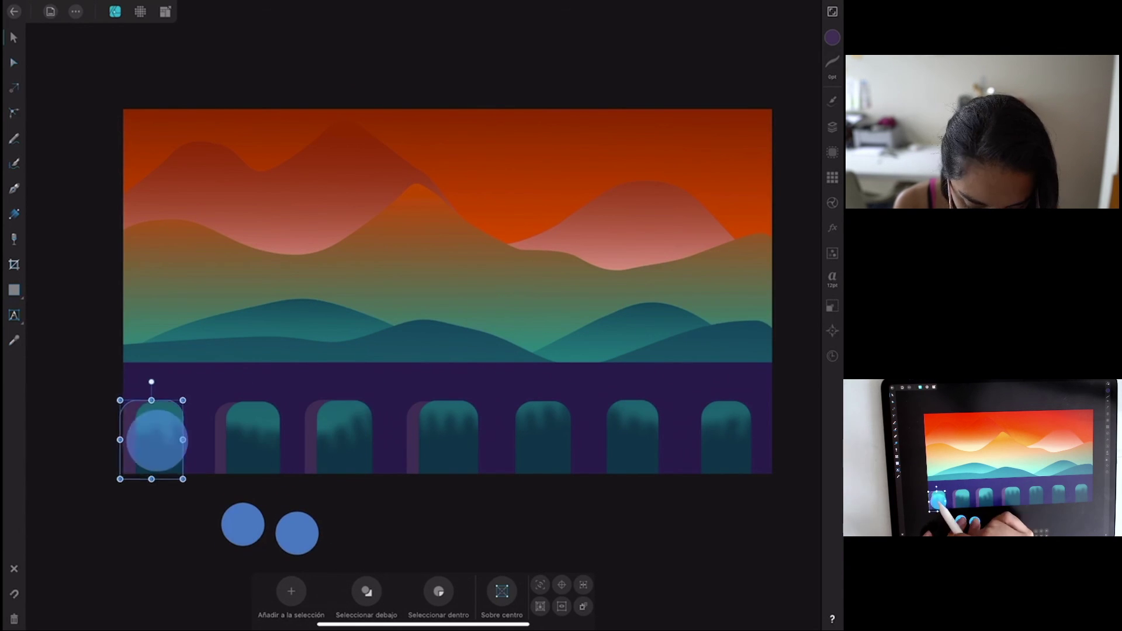
left_click_drag(438, 441, 543, 442)
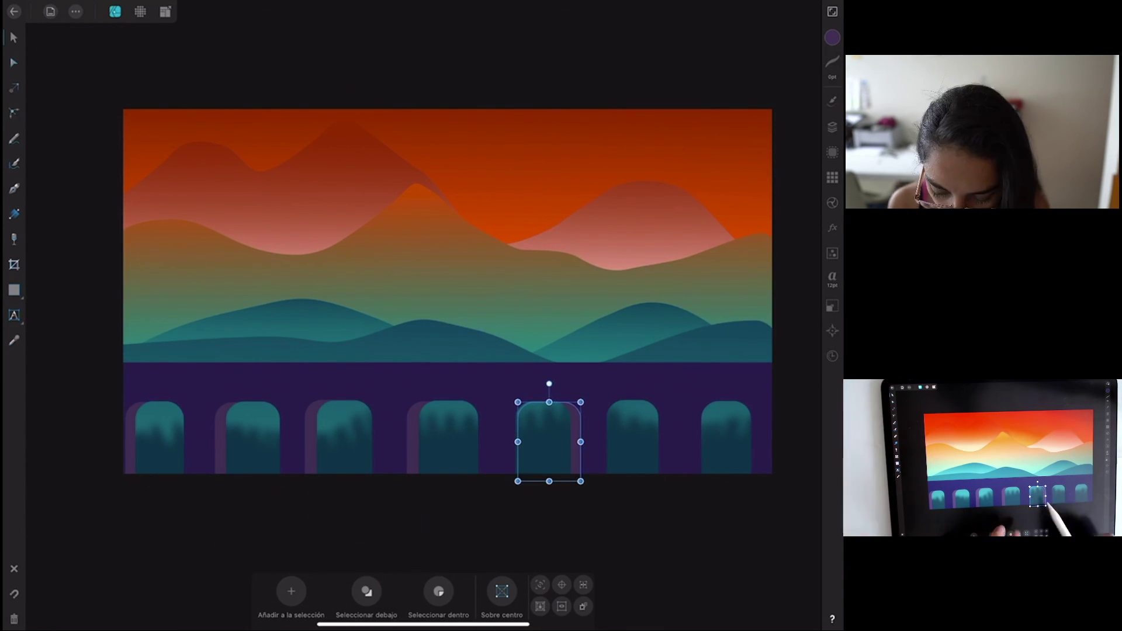
left_click_drag(610, 449, 703, 448)
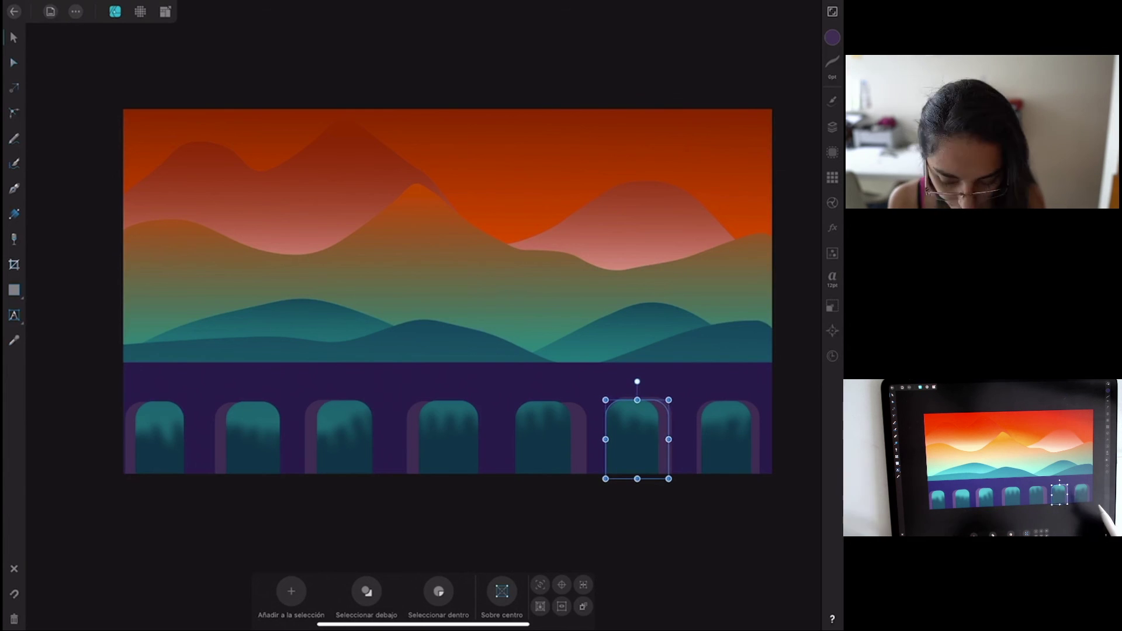
left_click_drag(651, 412, 704, 445)
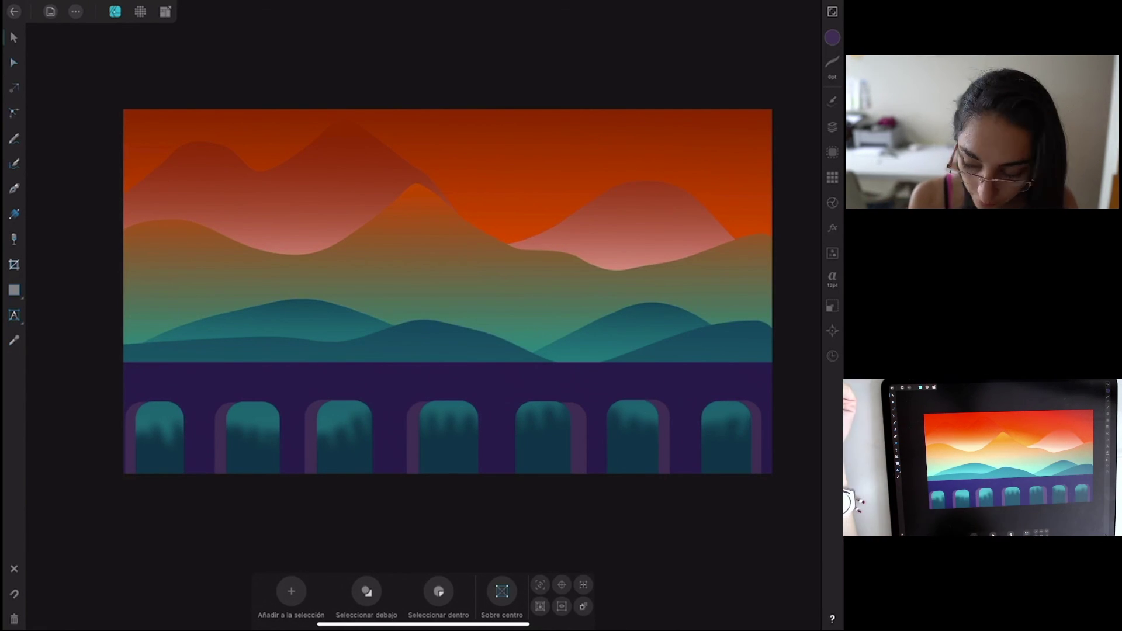
left_click(14, 290)
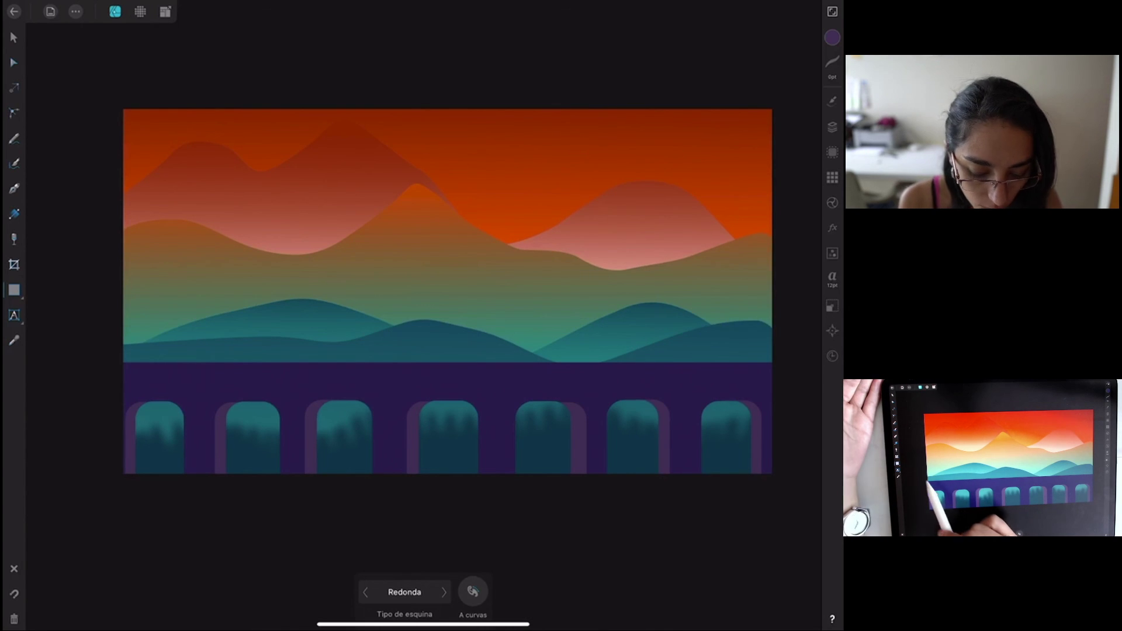
Draw a thin dark purple bar across the viaduct top and move it down slightly.
mouse_move(120, 342)
left_mouse_down()
mouse_move(342, 334)
mouse_move(772, 349)
left_mouse_up()
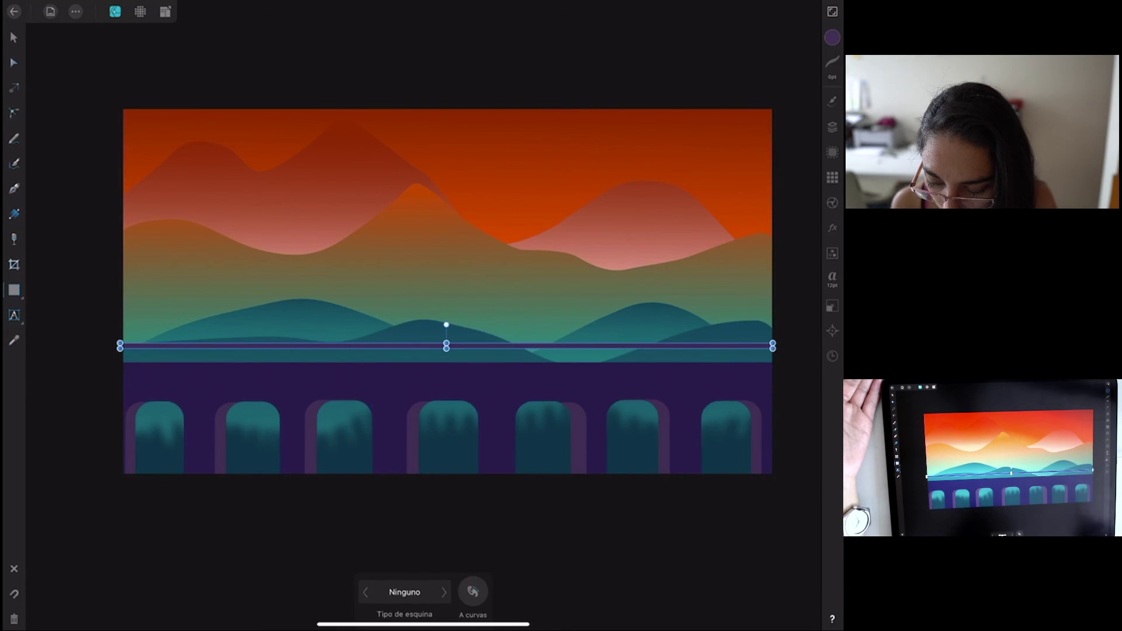
left_click(831, 37)
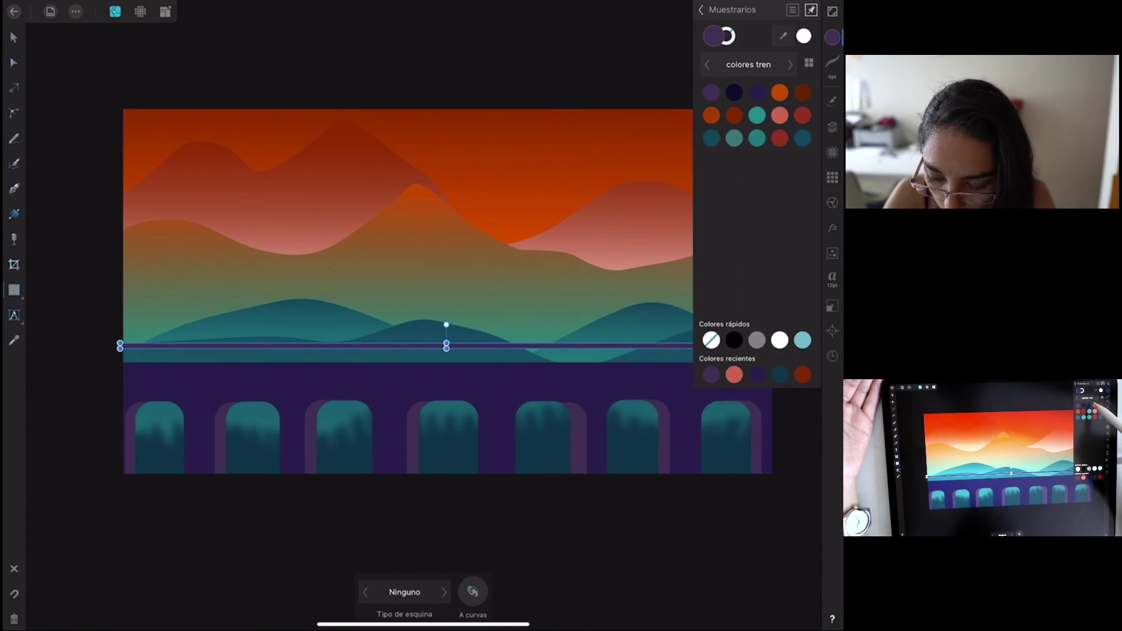
left_click(832, 37)
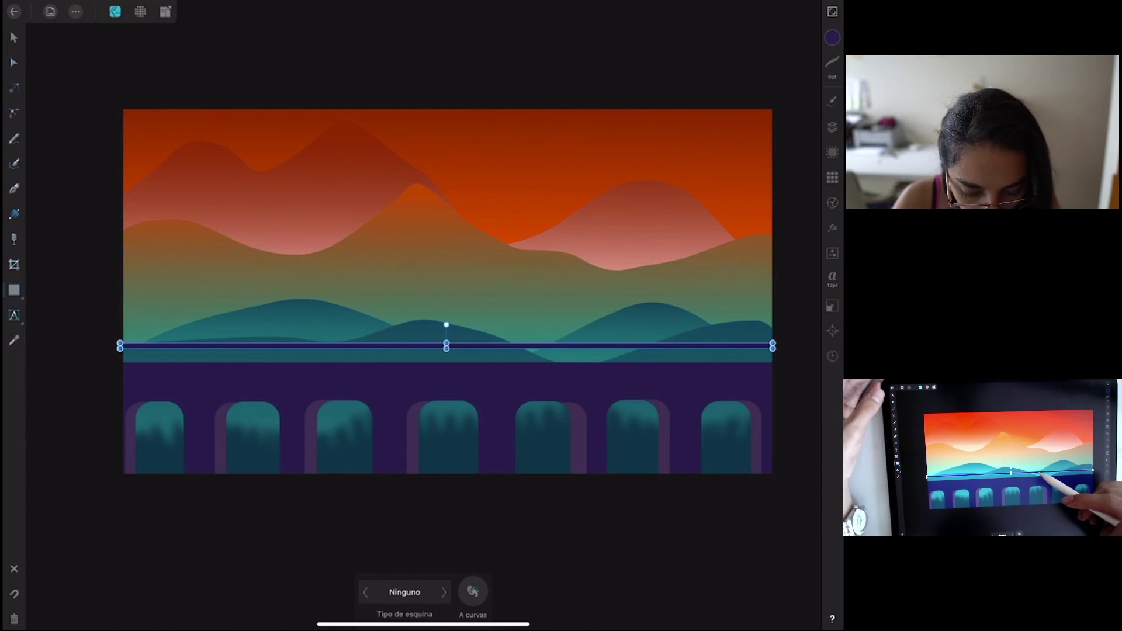
left_click(17, 38)
left_click_drag(544, 346, 542, 352)
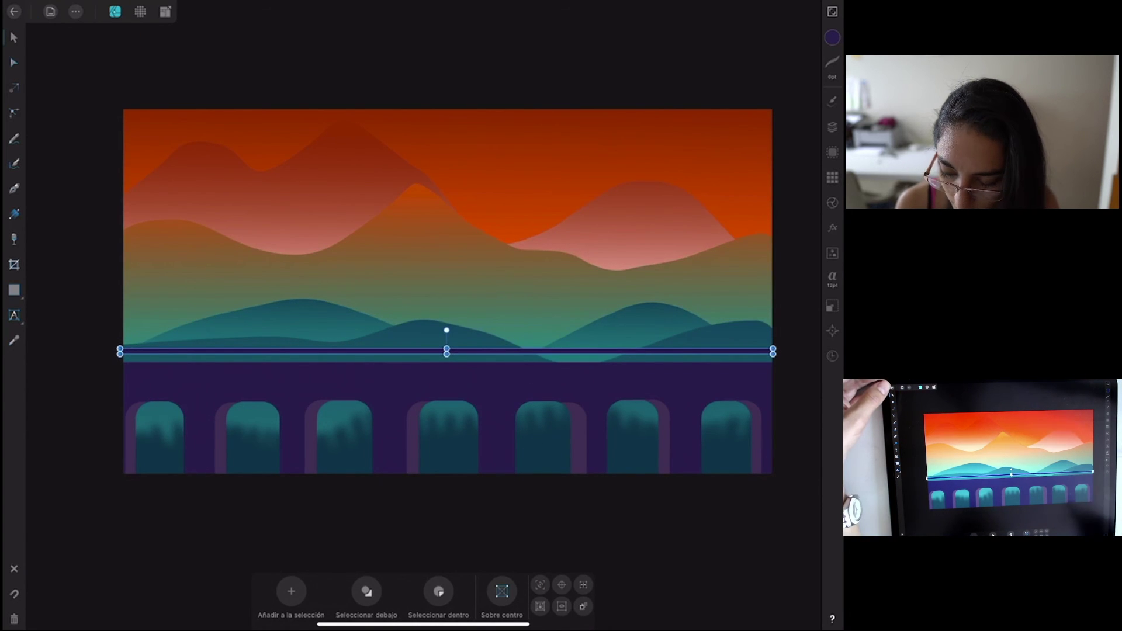
Nudge the railing bar down a few more points.
scroll(514, 351, "up", 5)
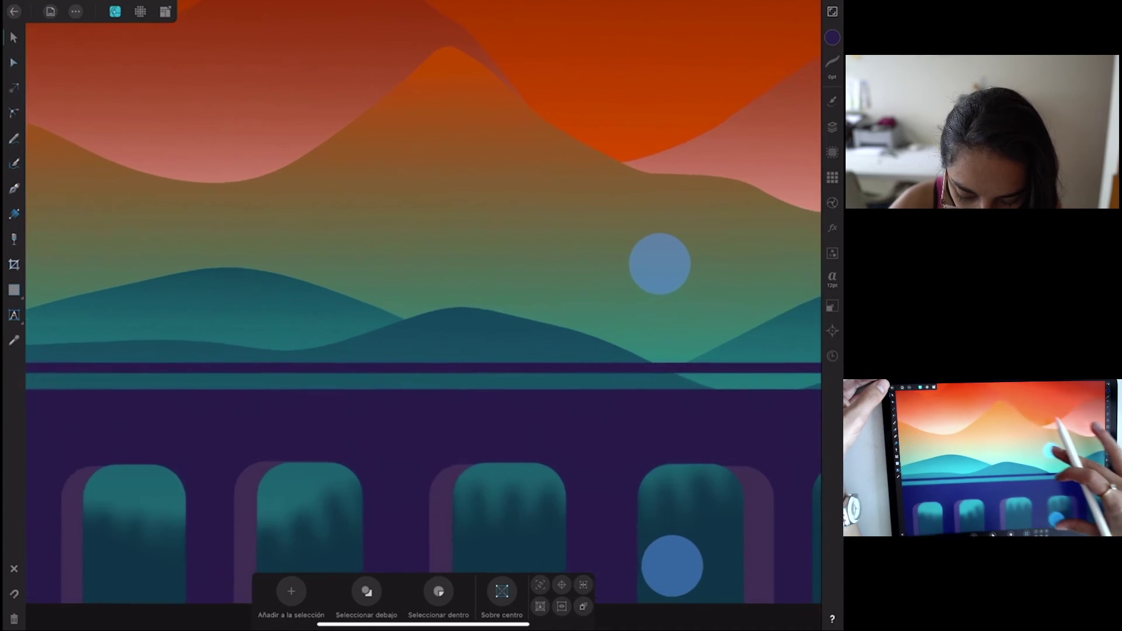
left_click(583, 365)
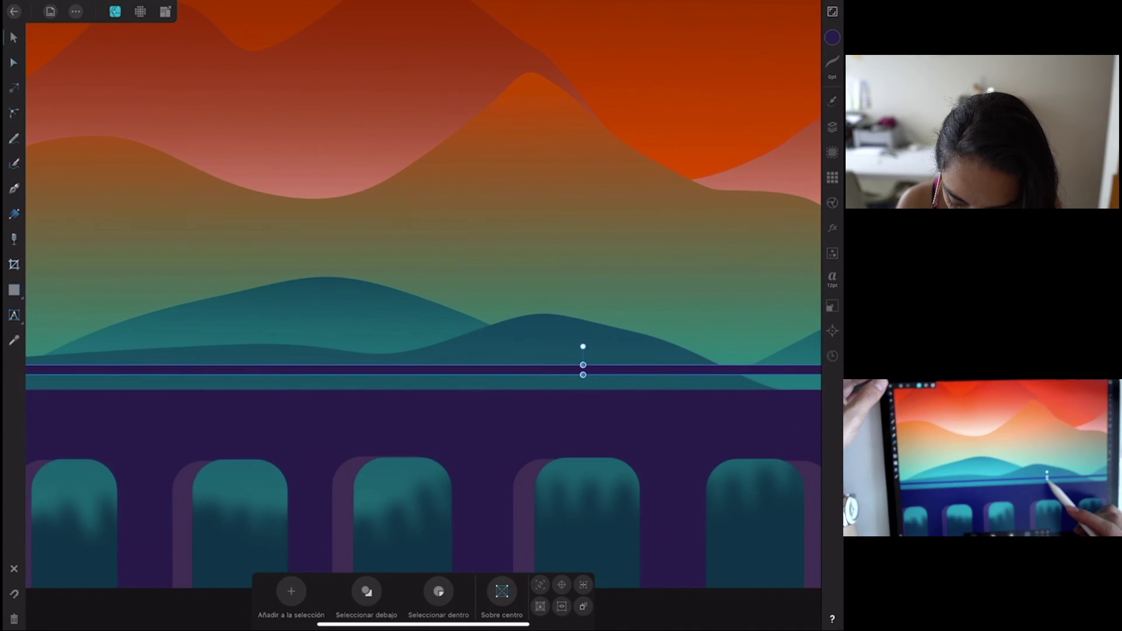
left_click_drag(583, 366, 583, 369)
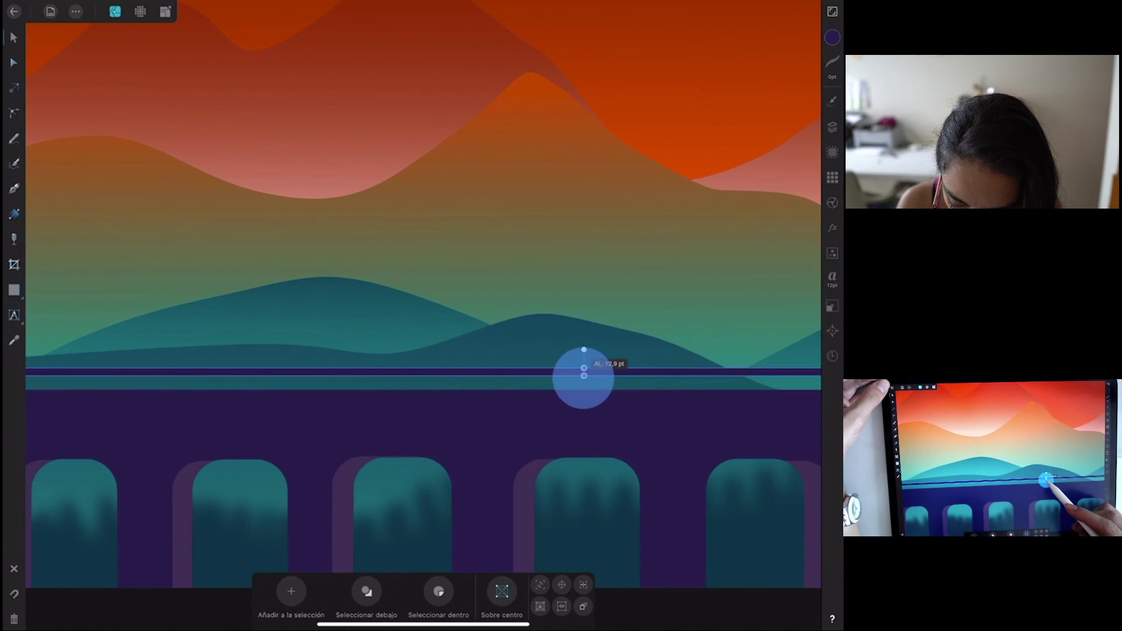
scroll(587, 389, "down", 3)
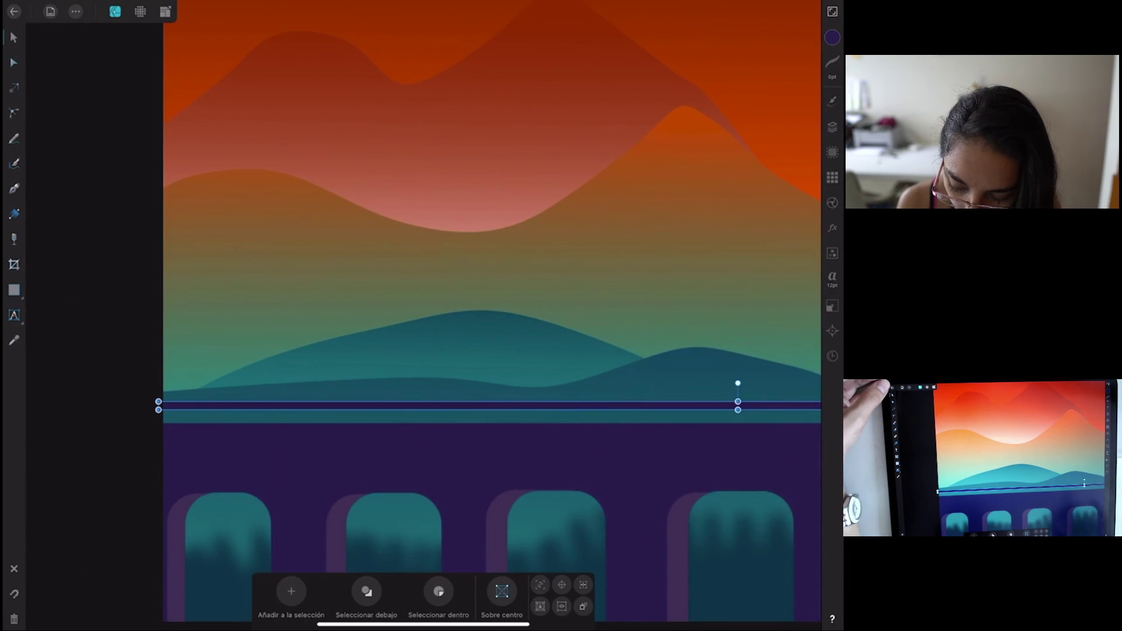
scroll(559, 404, "down", 2)
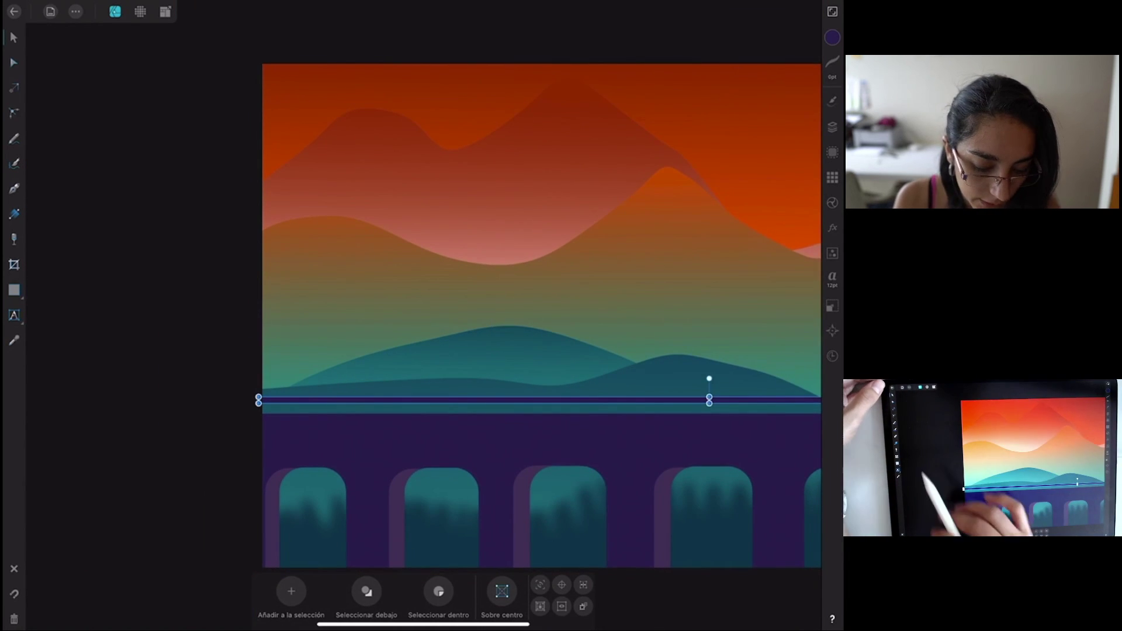
scroll(168, 407, "up", 2)
scroll(169, 408, "up", 1)
Inspect the purple arches shape and railing bar with the node tool, then deselect.
left_click(13, 62)
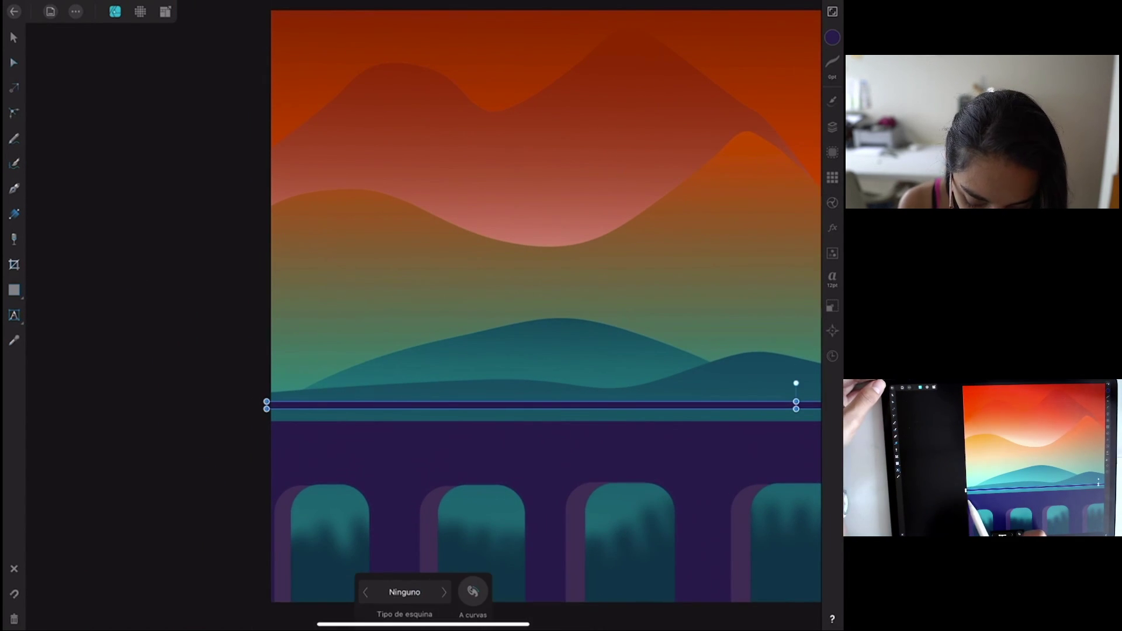
left_click(351, 456)
left_click(327, 404)
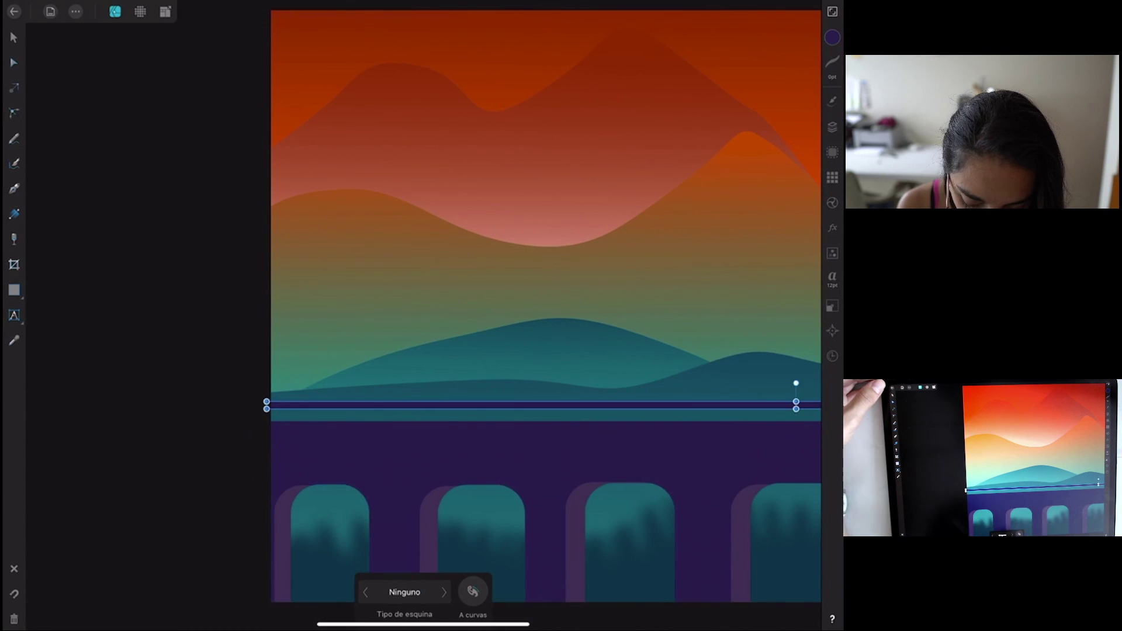
left_click(14, 569)
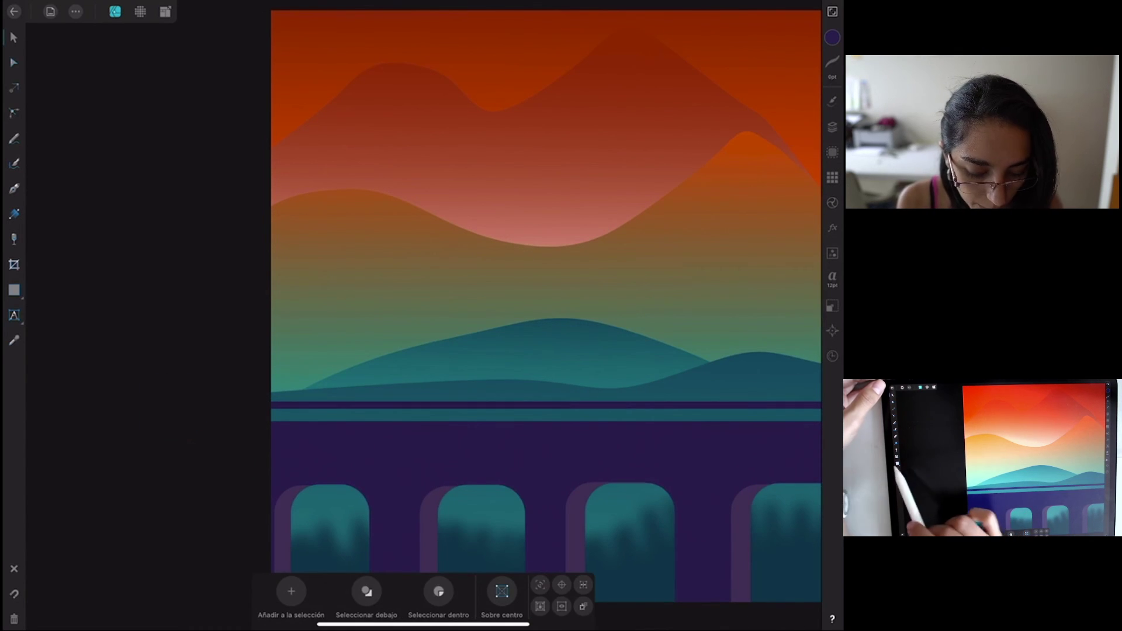
left_click(14, 290)
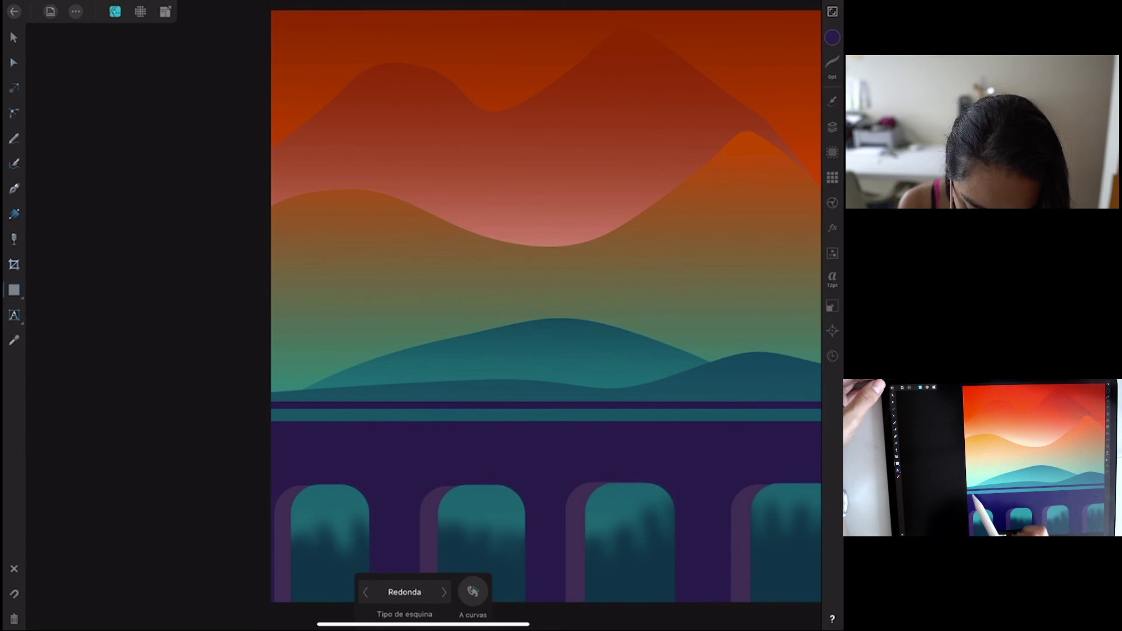
Draw a thin vertical railing post and set its horizontal position to 92,2 pt.
left_click_drag(287, 405, 286, 427)
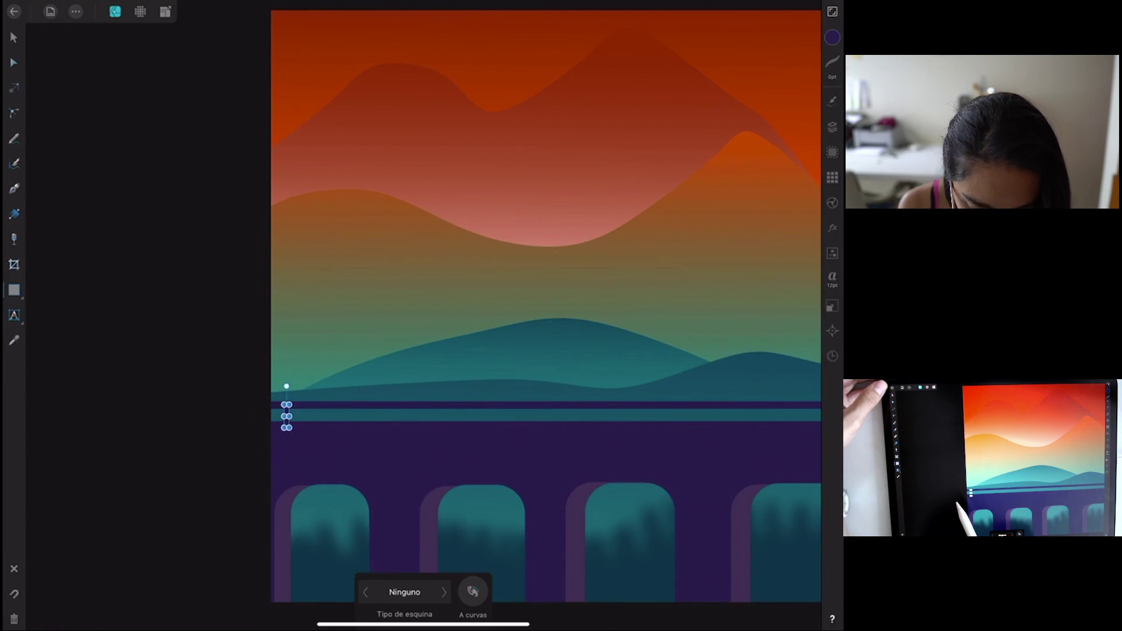
left_click(14, 37)
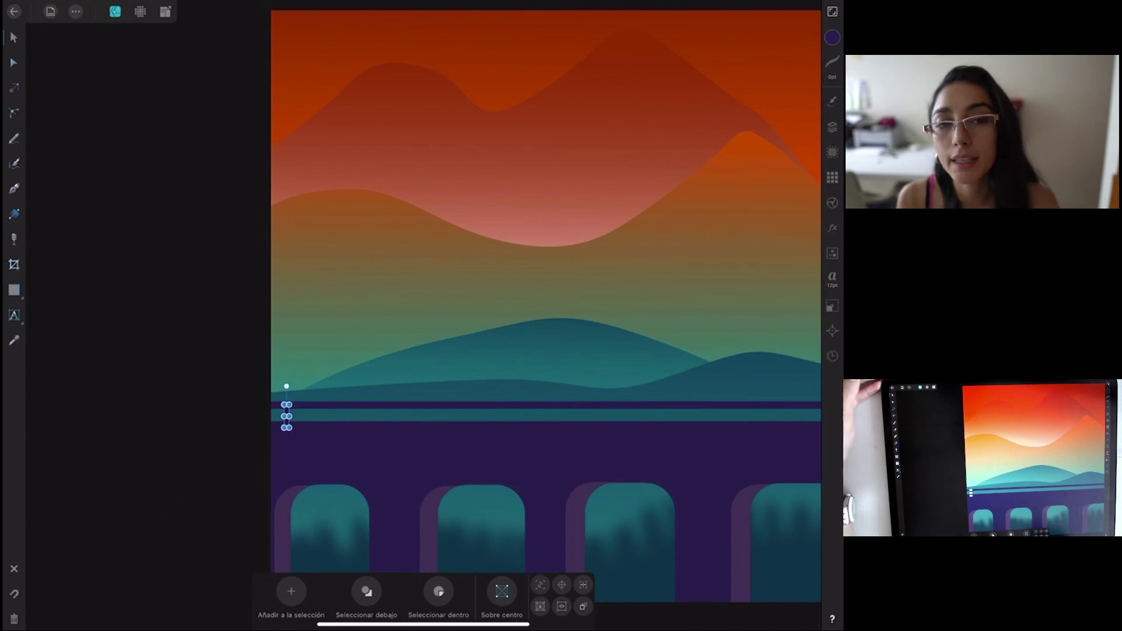
left_click(76, 11)
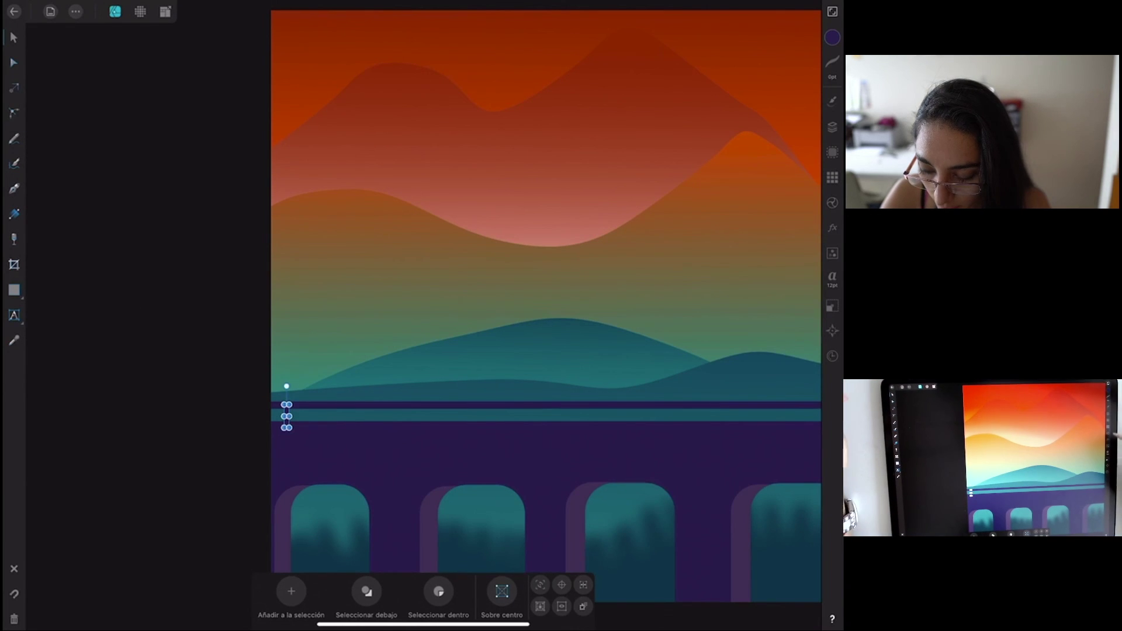
left_click(831, 305)
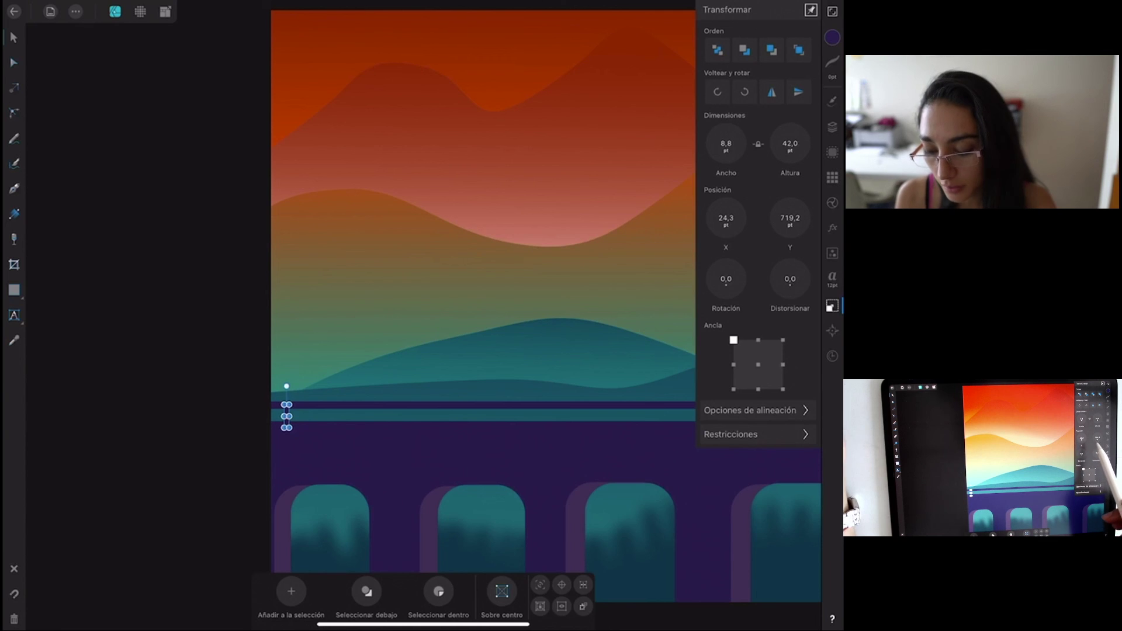
mouse_move(726, 217)
left_mouse_down()
mouse_move(760, 218)
mouse_move(725, 220)
left_mouse_up()
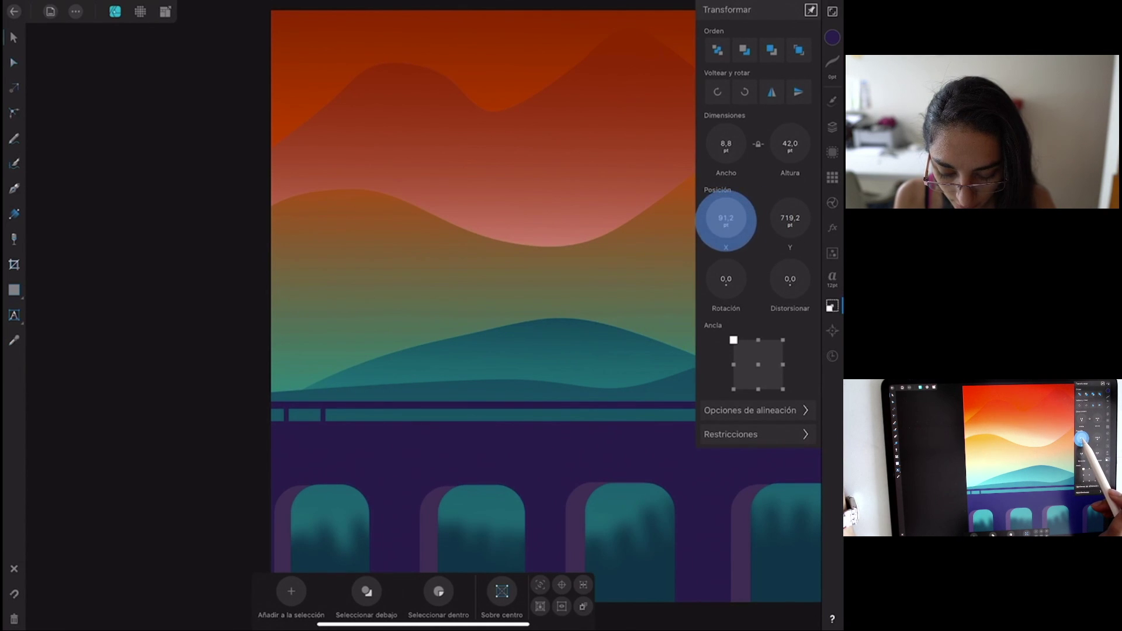
left_click_drag(727, 221, 724, 221)
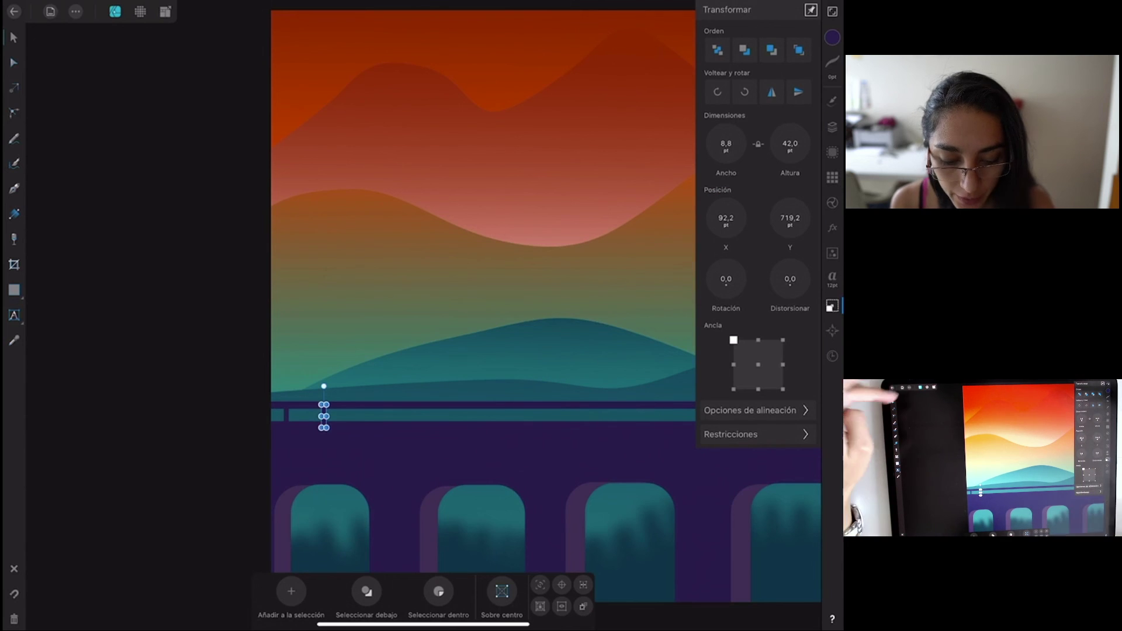
Duplicate the railing post repeatedly with Duplicar to space copies along the left end.
left_click(75, 11)
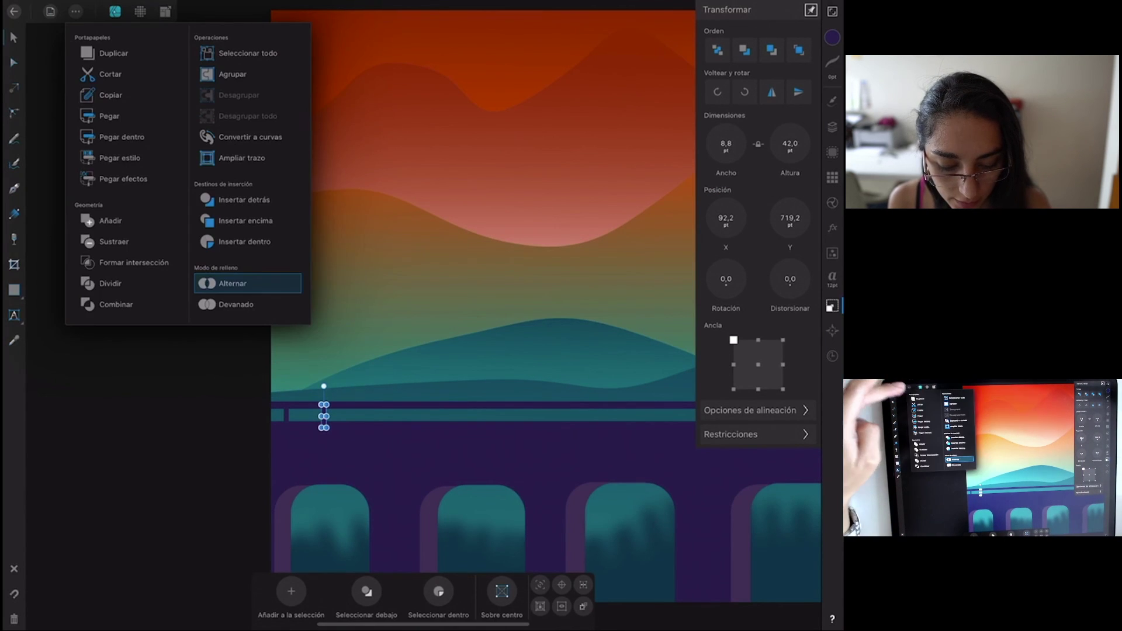
left_click(100, 45)
left_click(75, 11)
left_click(114, 53)
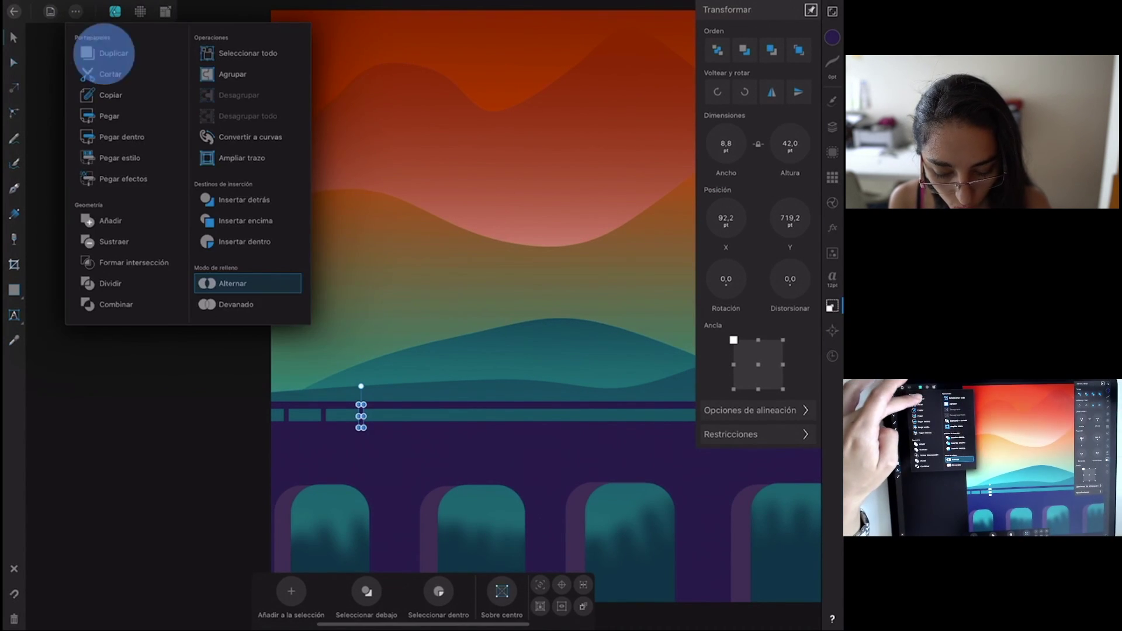
left_click(75, 11)
left_click(114, 53)
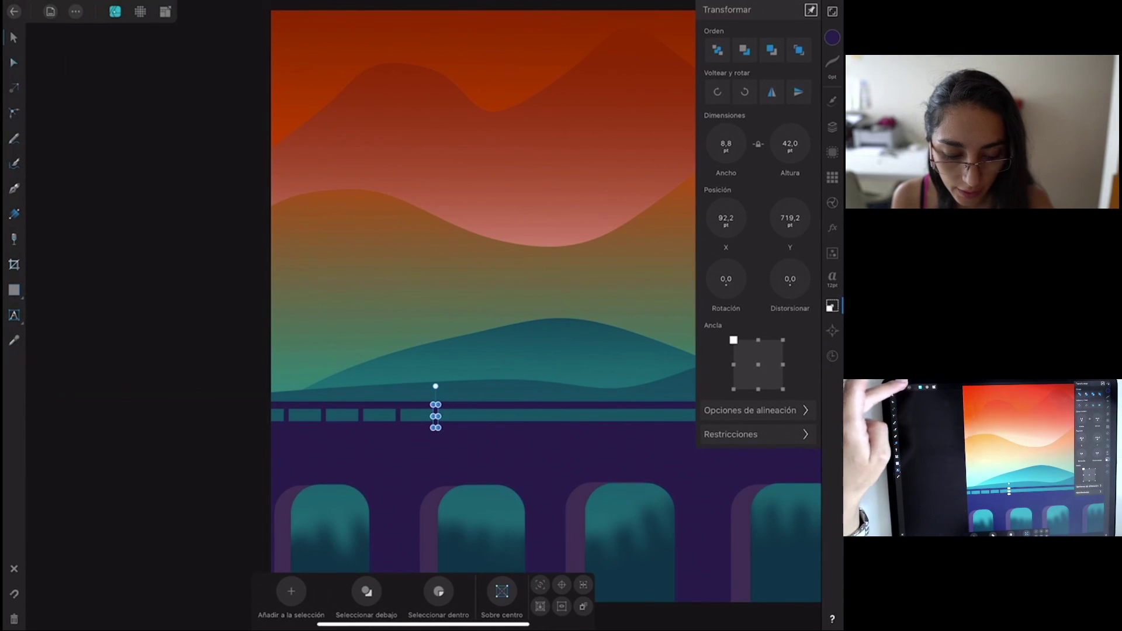
Duplicate the teal railing block a few times to the right along the viaduct.
left_click(75, 11)
left_click(113, 53)
left_click(76, 11)
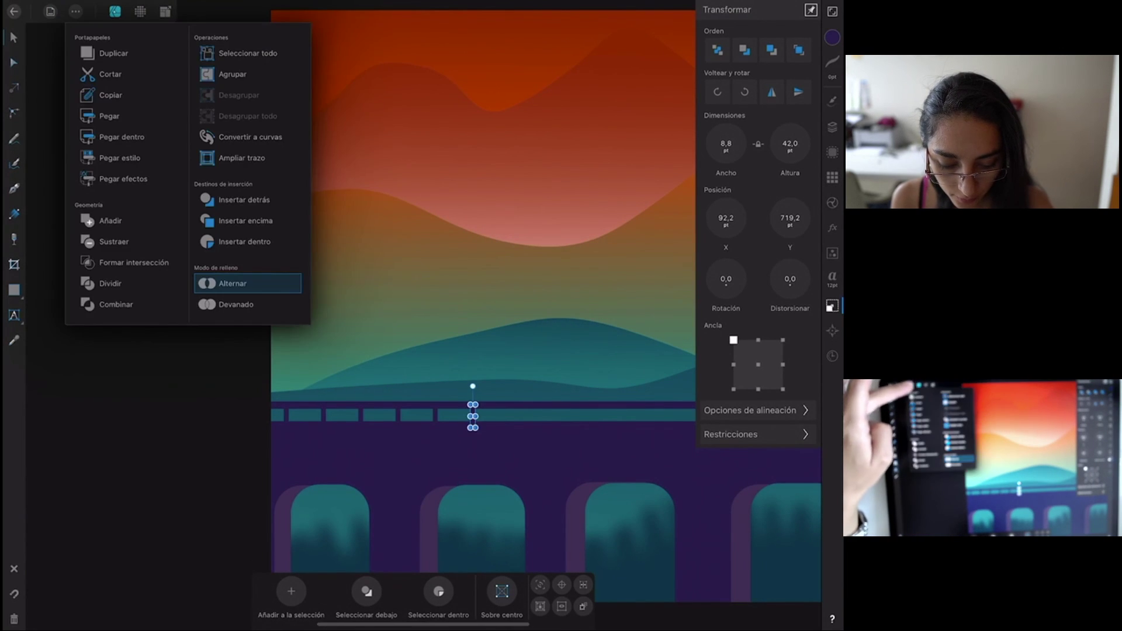
left_click(231, 284)
left_click(76, 11)
left_click(832, 305)
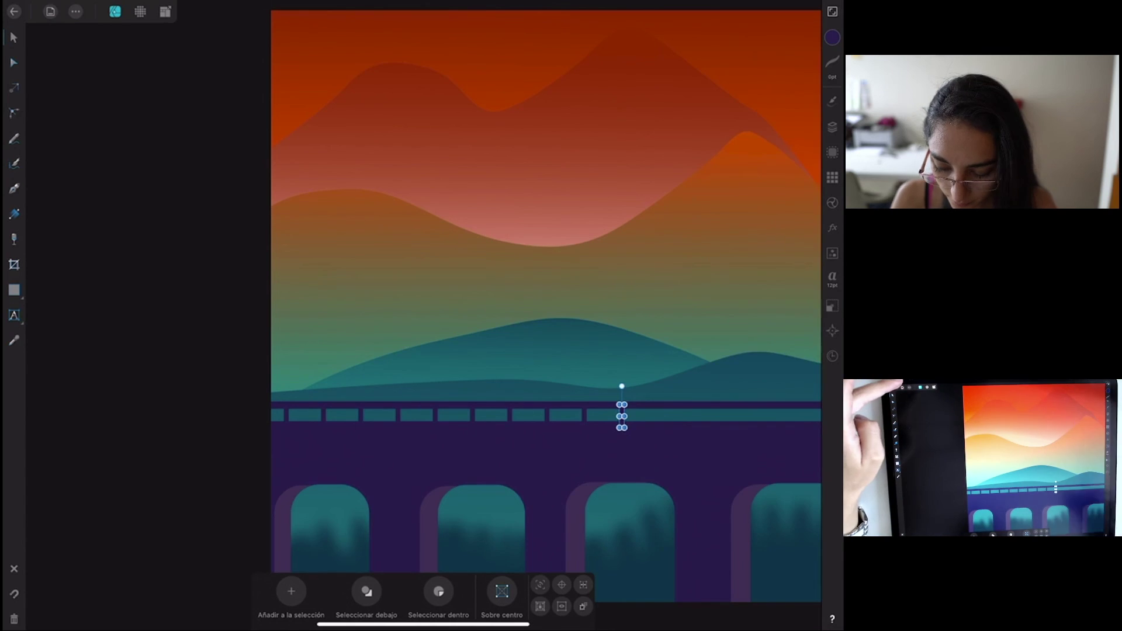
scroll(479, 321, "down", 3)
Keep duplicating railing blocks until they reach the viaduct's right end, then view the whole artwork.
left_click(76, 11)
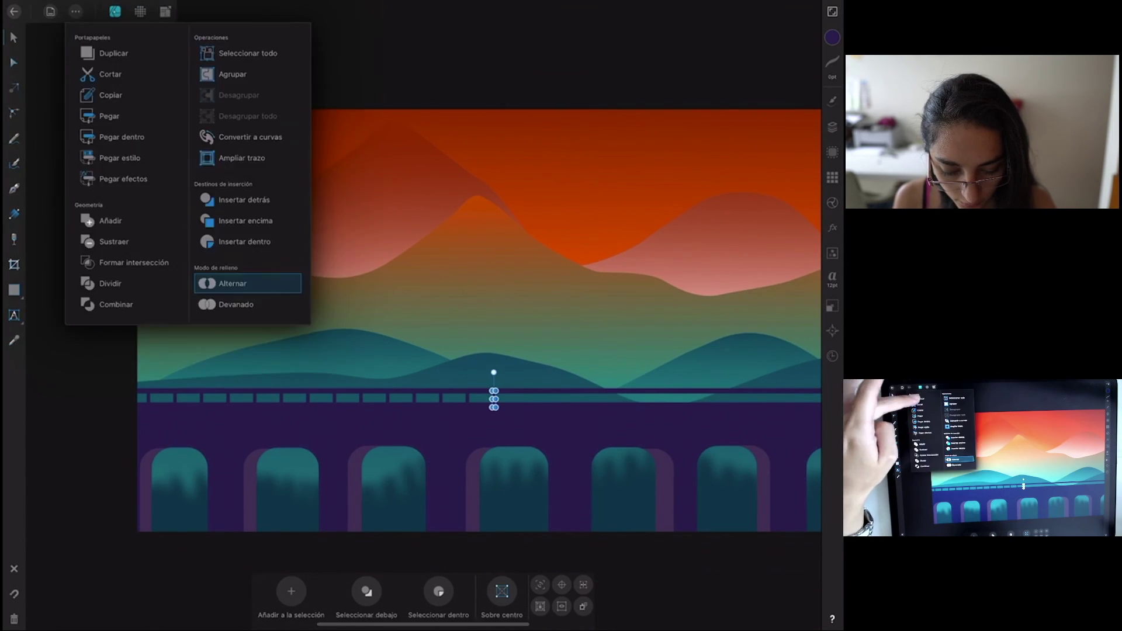
left_click(113, 53)
left_click(76, 12)
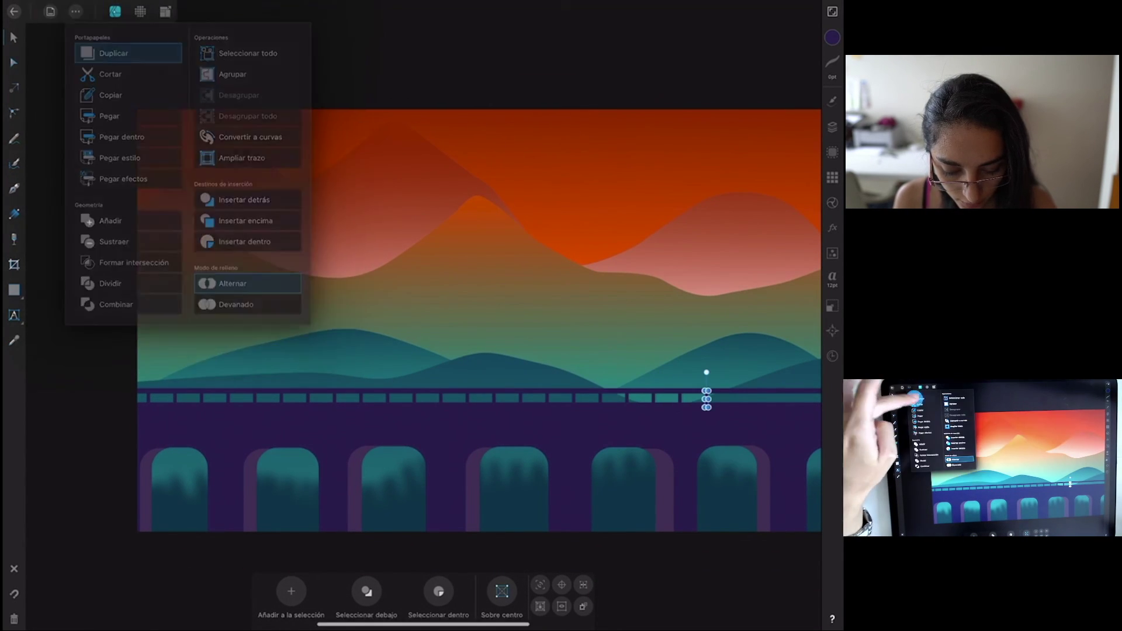
left_click(114, 53)
left_click(75, 11)
left_click(114, 53)
left_click(75, 11)
scroll(596, 374, "down", 2)
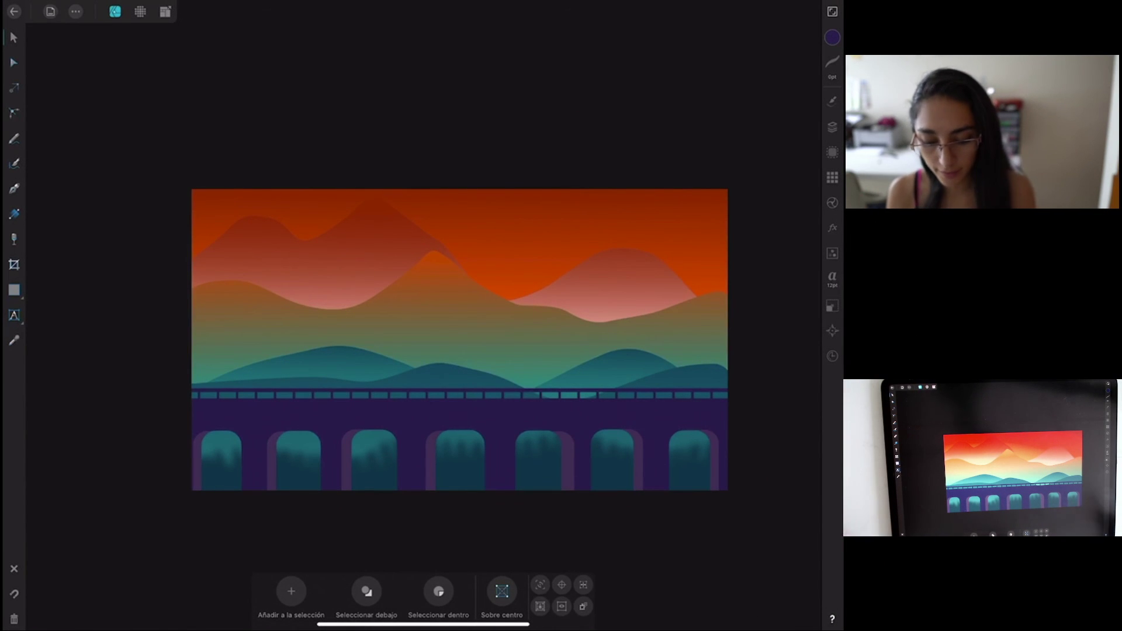
scroll(617, 379, "up", 3)
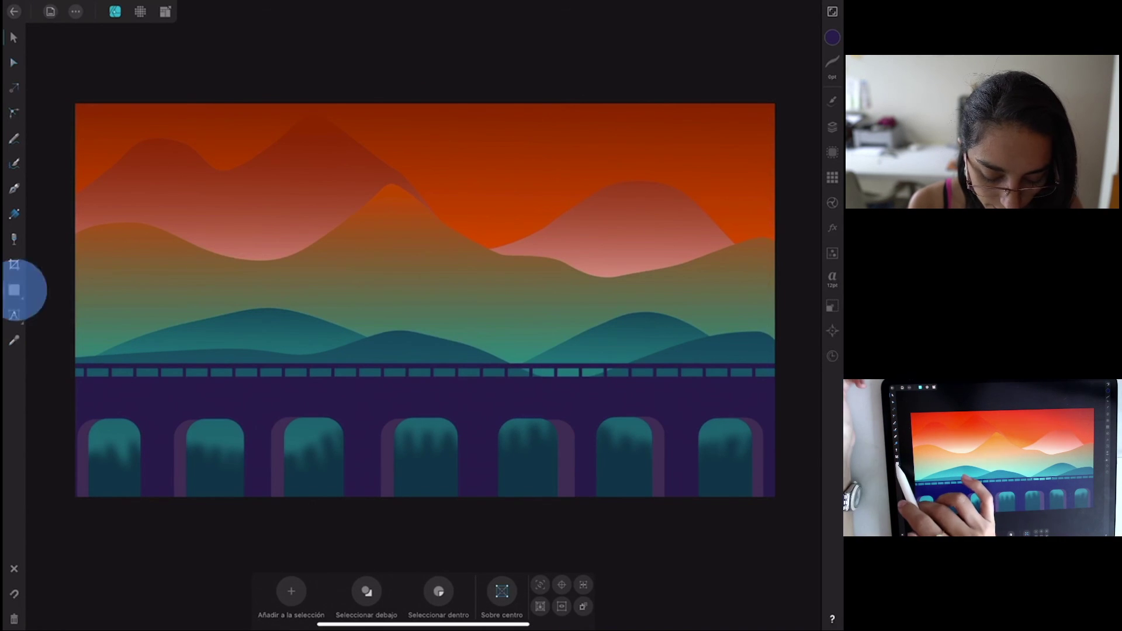
Draw a dark purple train-car rectangle about 312 pt wide above the viaduct.
left_click(14, 290)
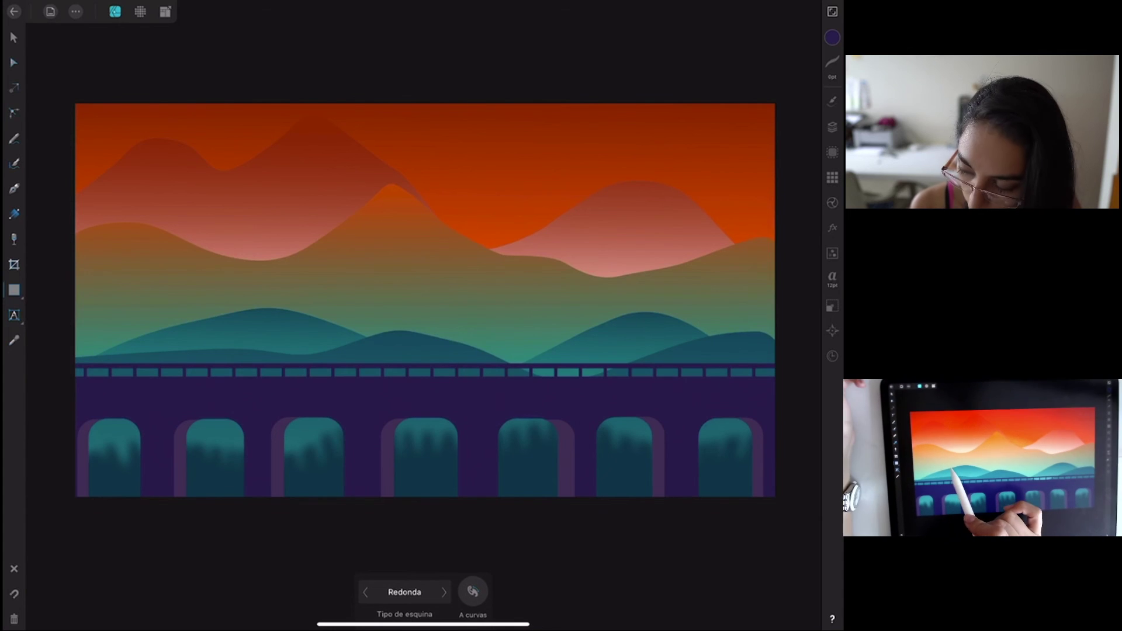
left_click_drag(198, 309, 394, 364)
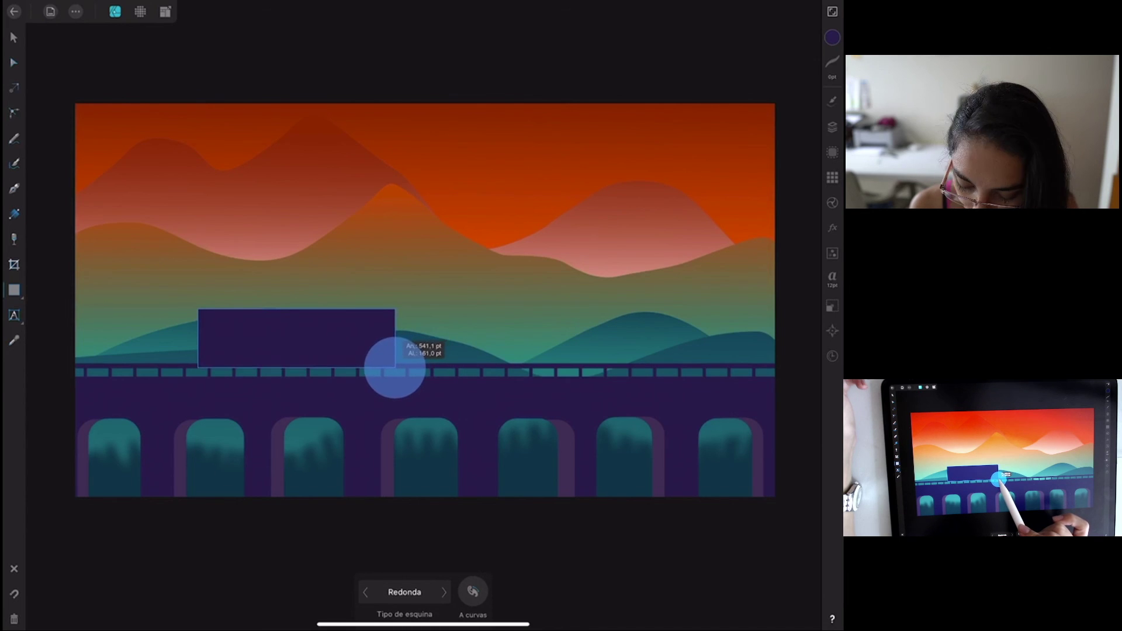
left_click_drag(392, 370, 315, 369)
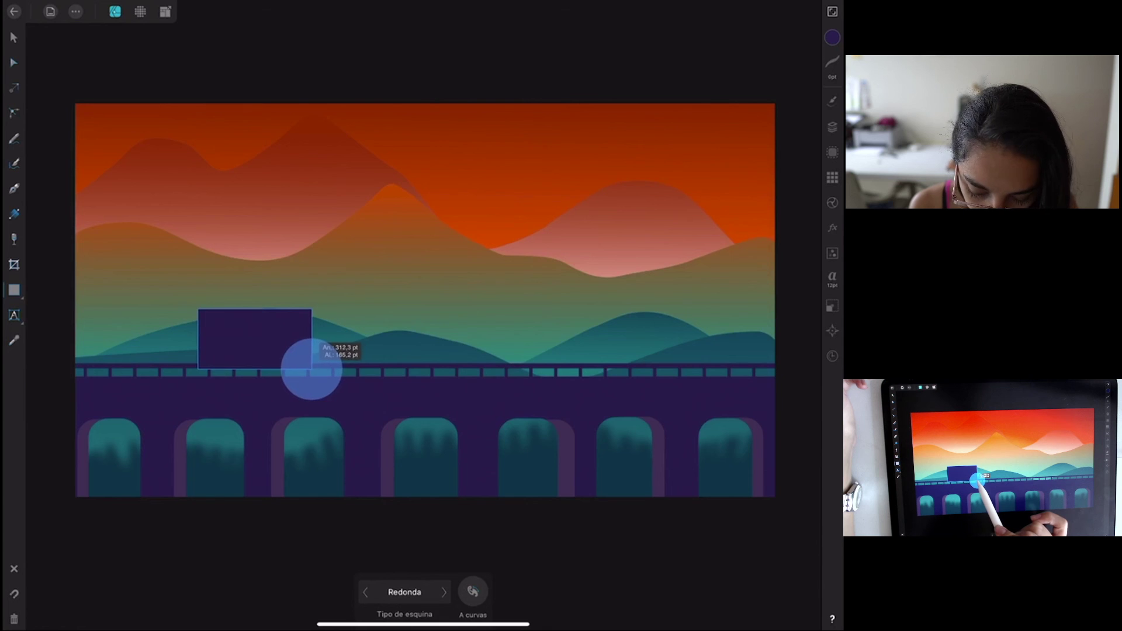
left_click_drag(311, 370, 312, 370)
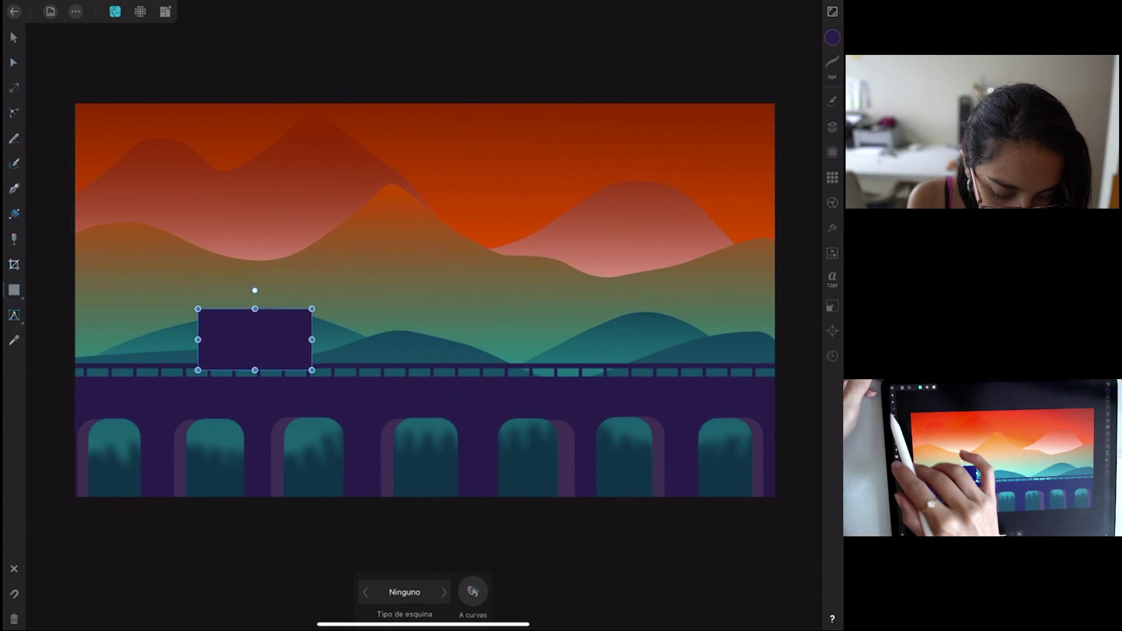
Round the train car's top corners with the Corner tool.
left_click(13, 113)
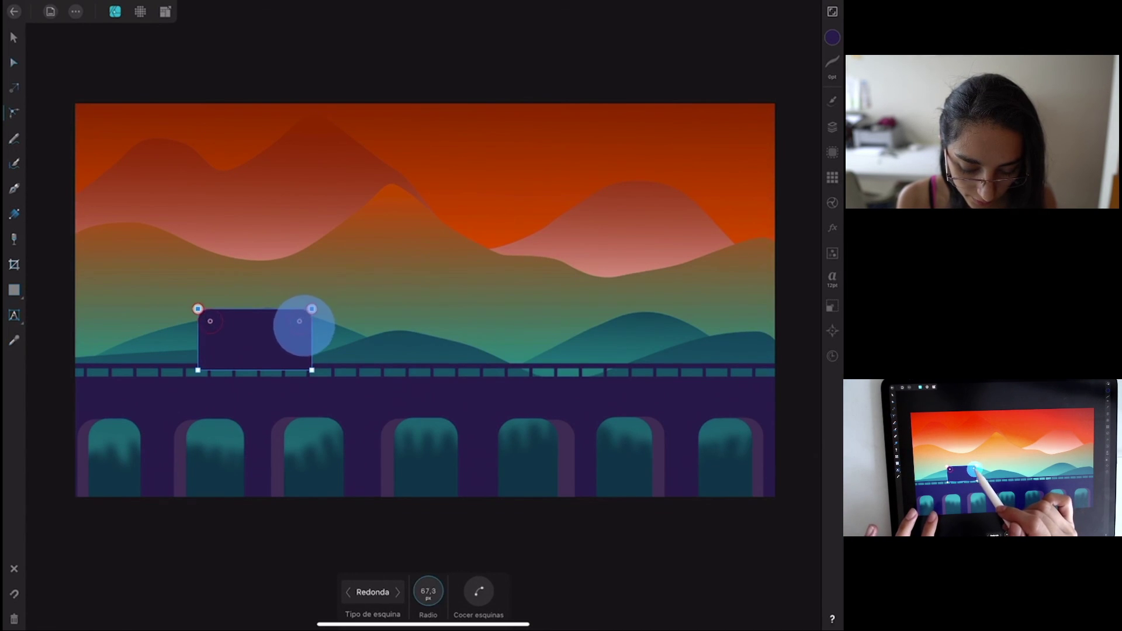
left_click_drag(297, 324, 295, 325)
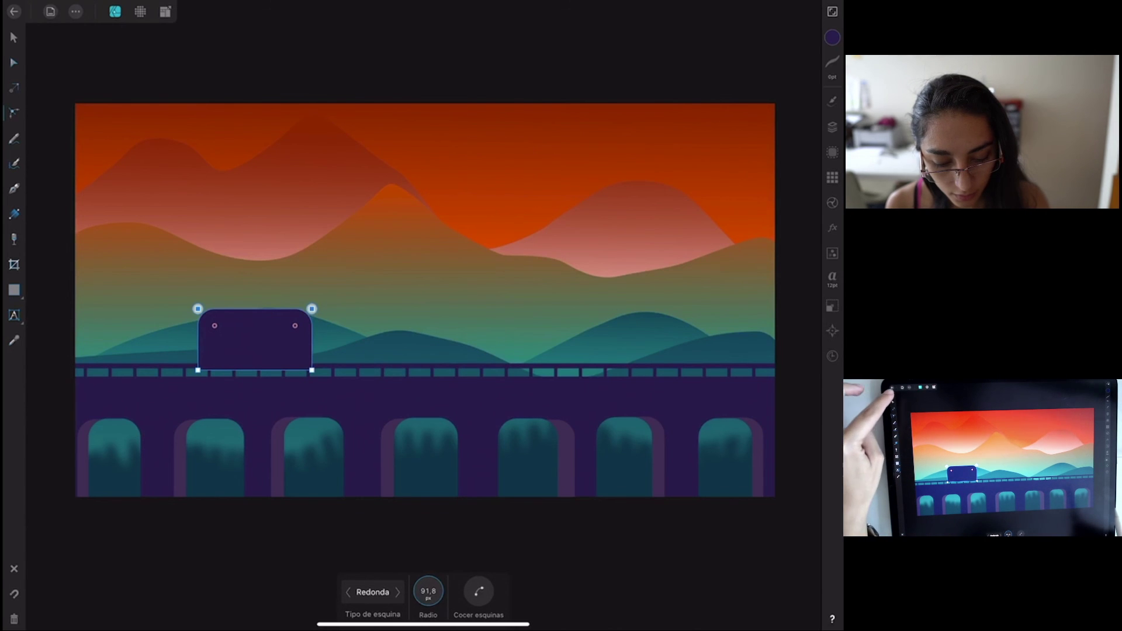
left_click(13, 37)
scroll(444, 301, "left", 2)
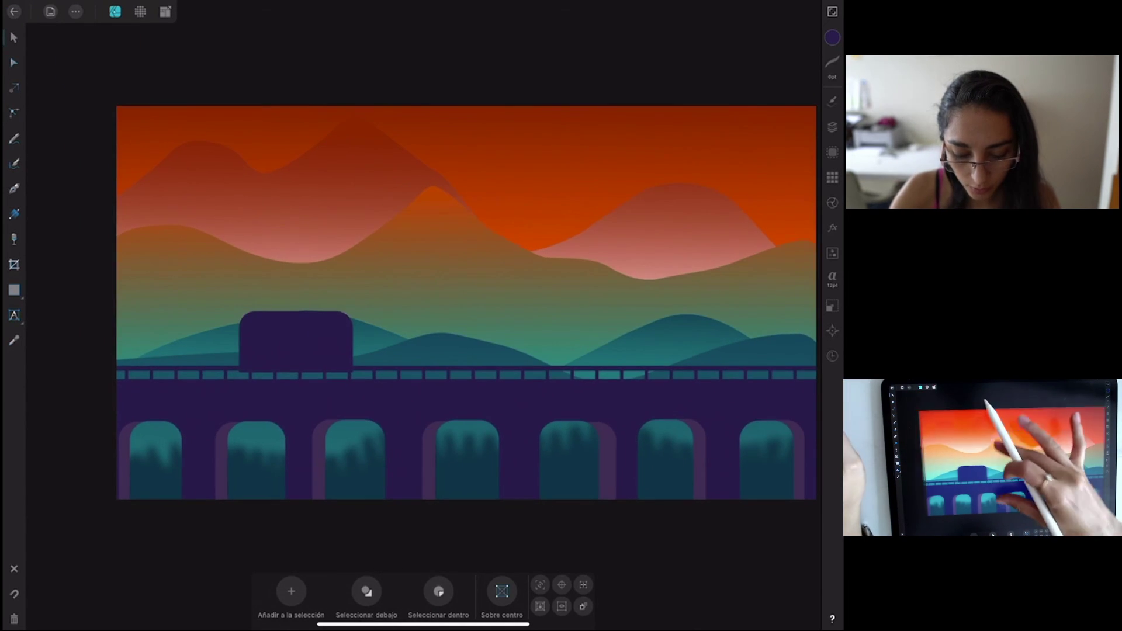
Draw a small window rectangle on the left side of the train car.
scroll(391, 350, "up", 3)
scroll(491, 403, "up", 3)
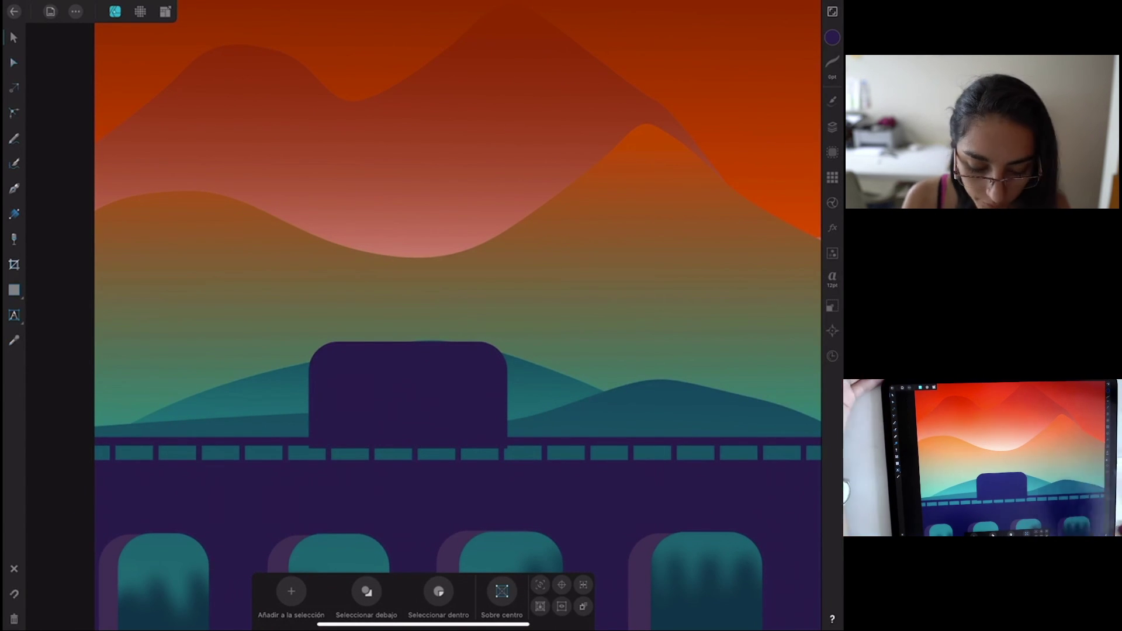
left_click(14, 290)
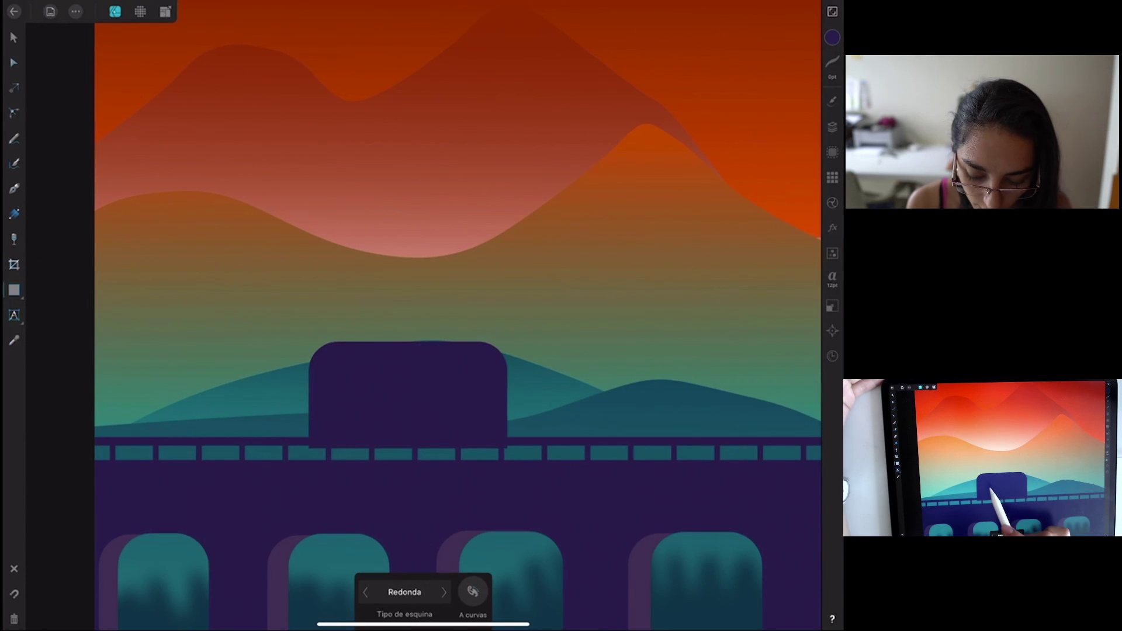
left_click_drag(349, 386, 368, 404)
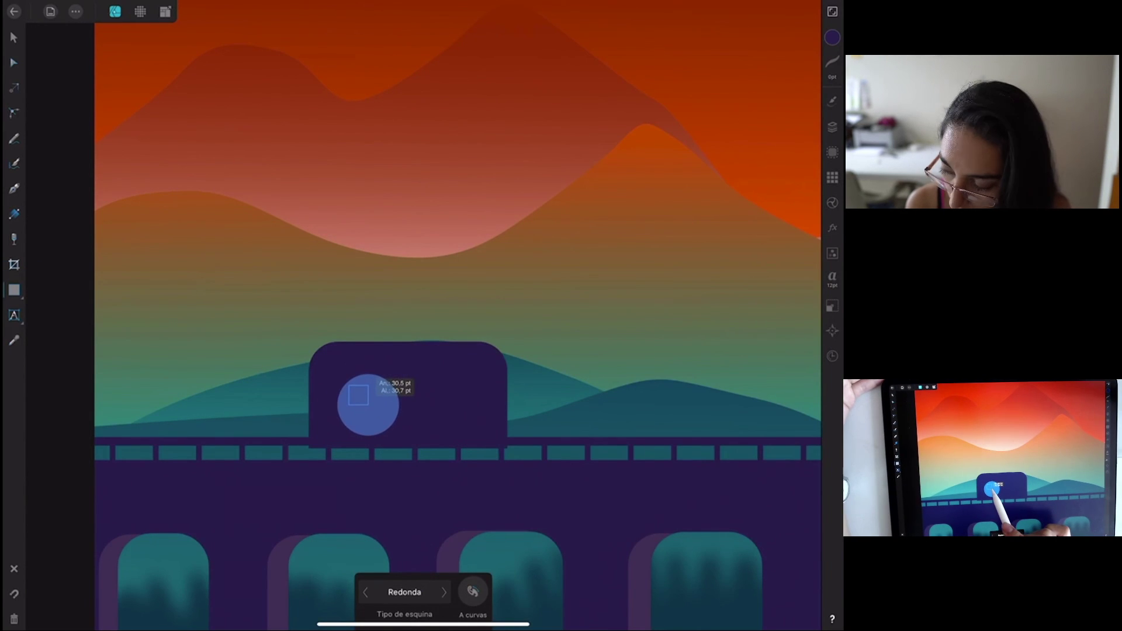
left_click_drag(367, 409, 366, 410)
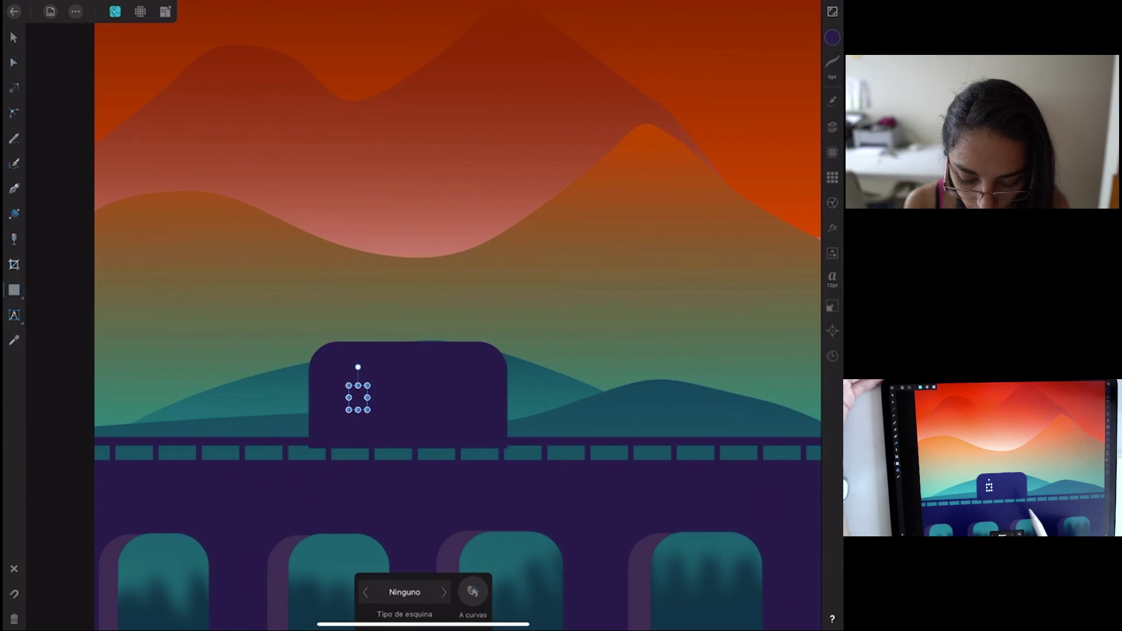
Colour the window bright yellow (hue 58, saturation 88%, luminance 68%) and nudge it slightly upward.
left_click(832, 177)
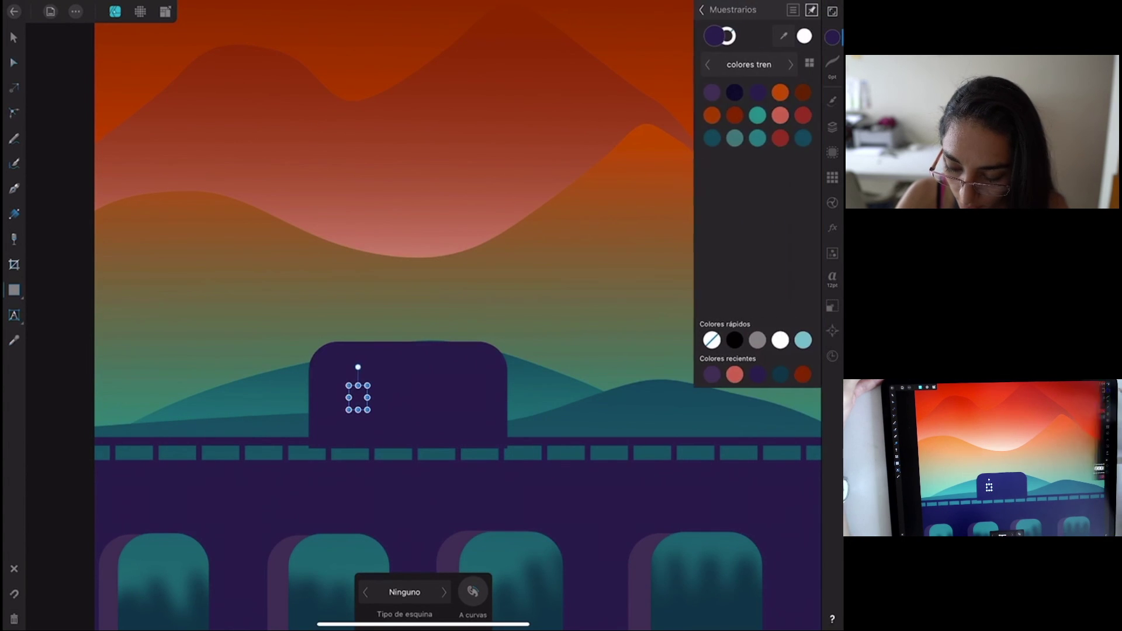
left_click(701, 9)
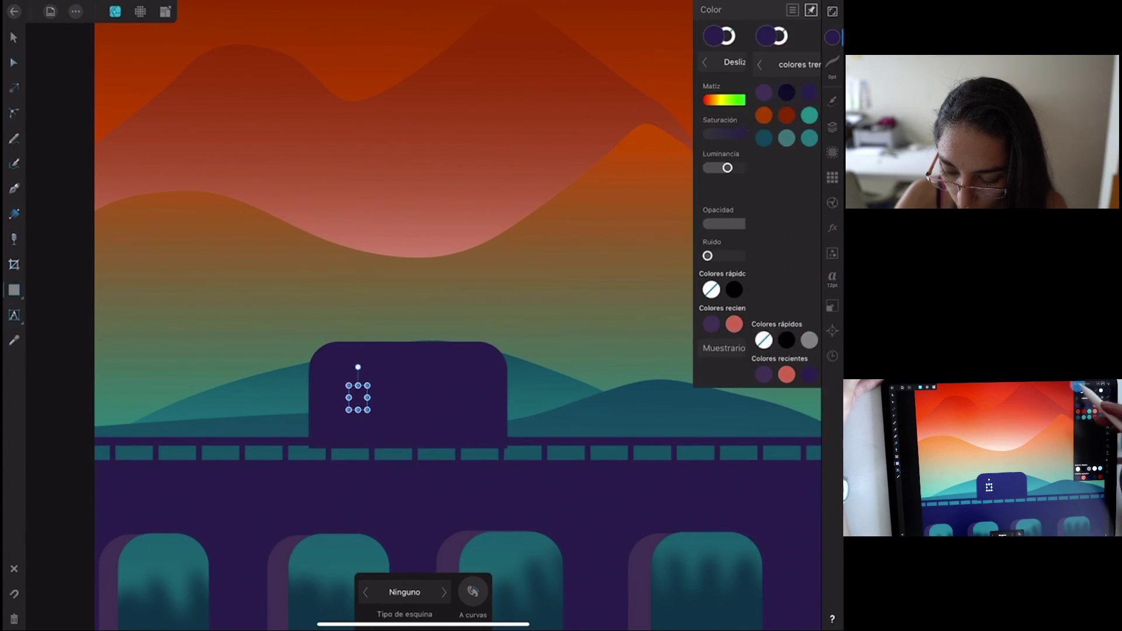
left_click(724, 101)
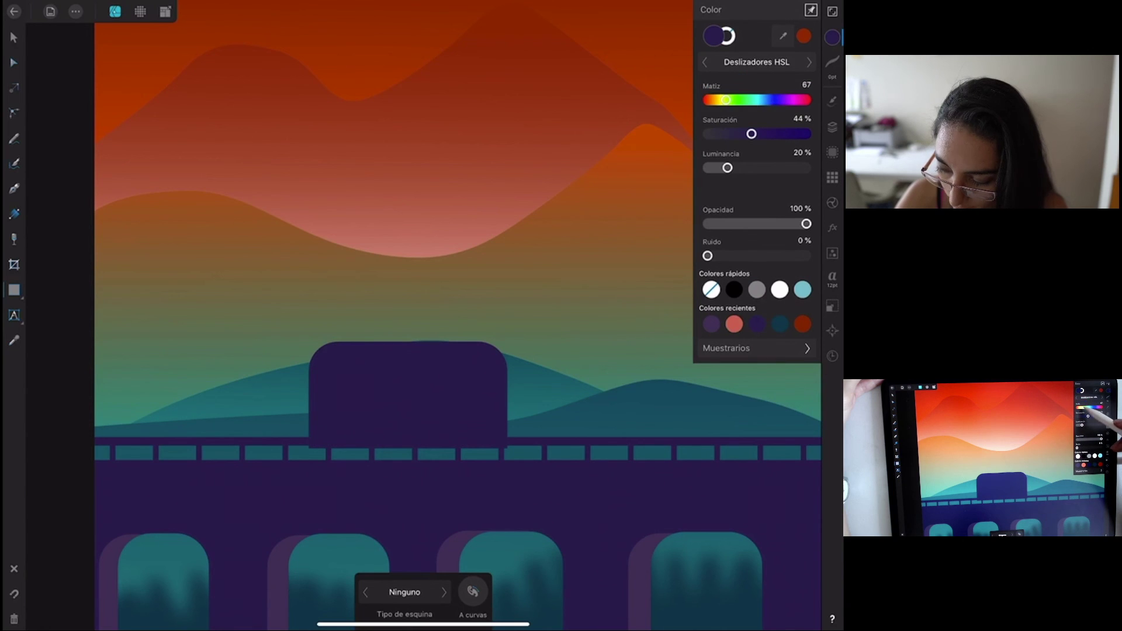
left_click(724, 102)
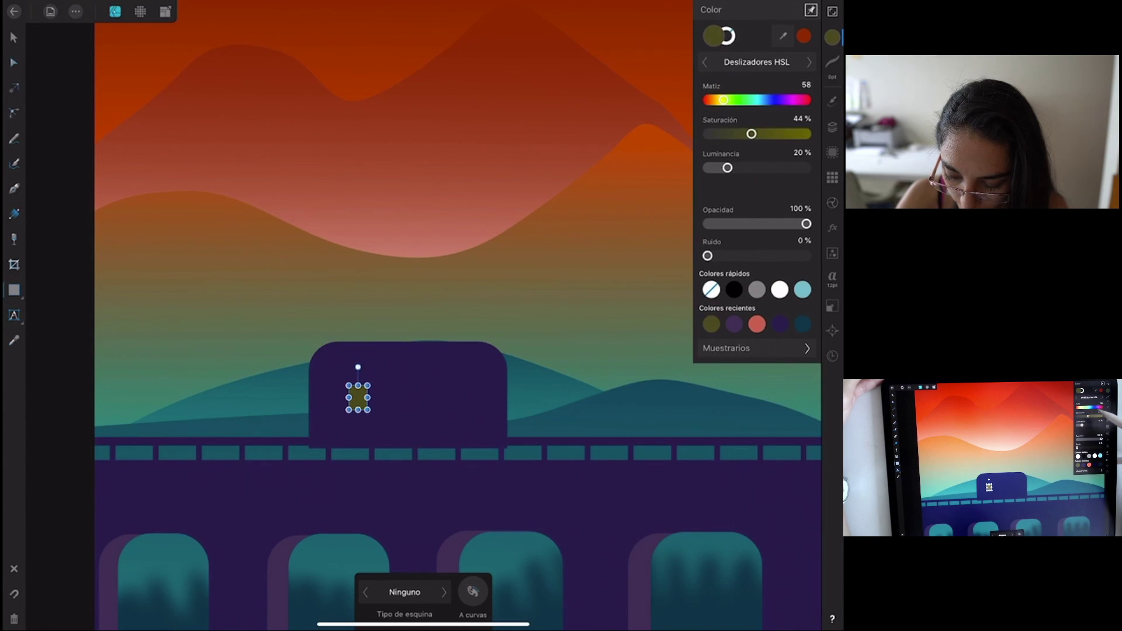
mouse_move(727, 168)
left_mouse_down()
mouse_move(775, 168)
mouse_move(795, 133)
left_mouse_up()
left_click(13, 37)
left_click_drag(358, 397, 356, 384)
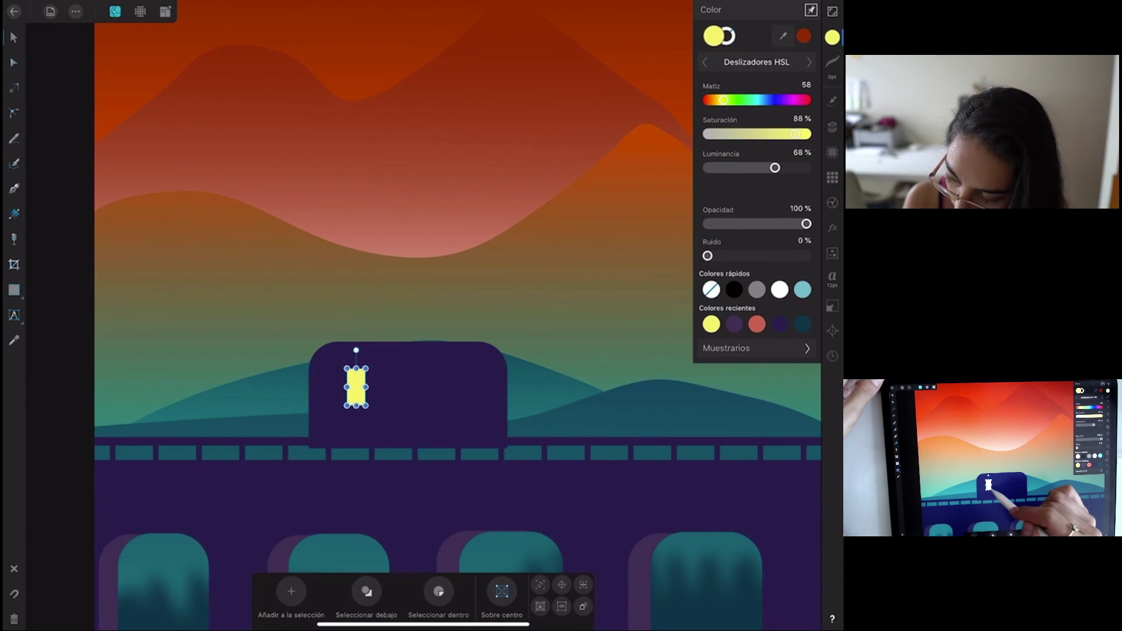
Copy the yellow window to the right, then undo the extra copy.
left_click(368, 388)
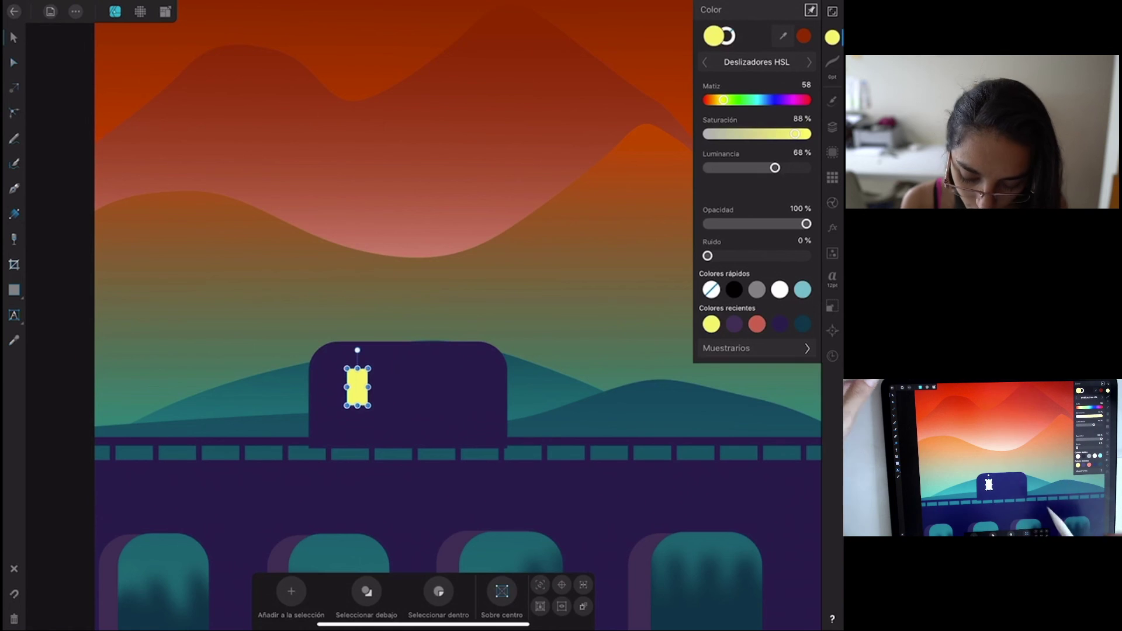
left_click_drag(362, 386, 390, 385)
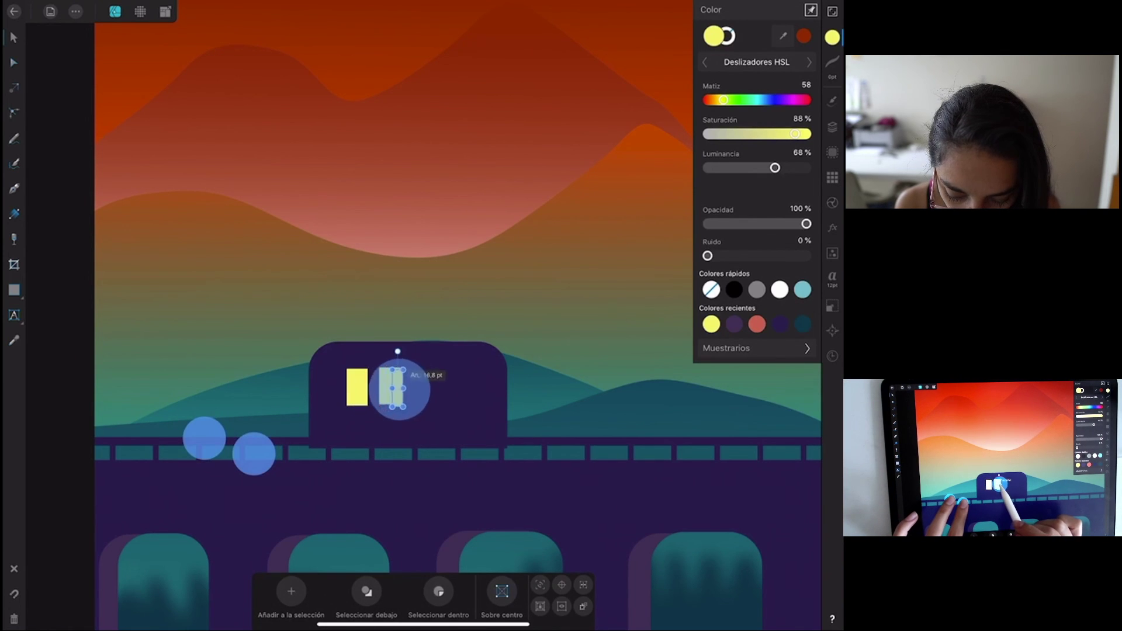
key("ctrl+z")
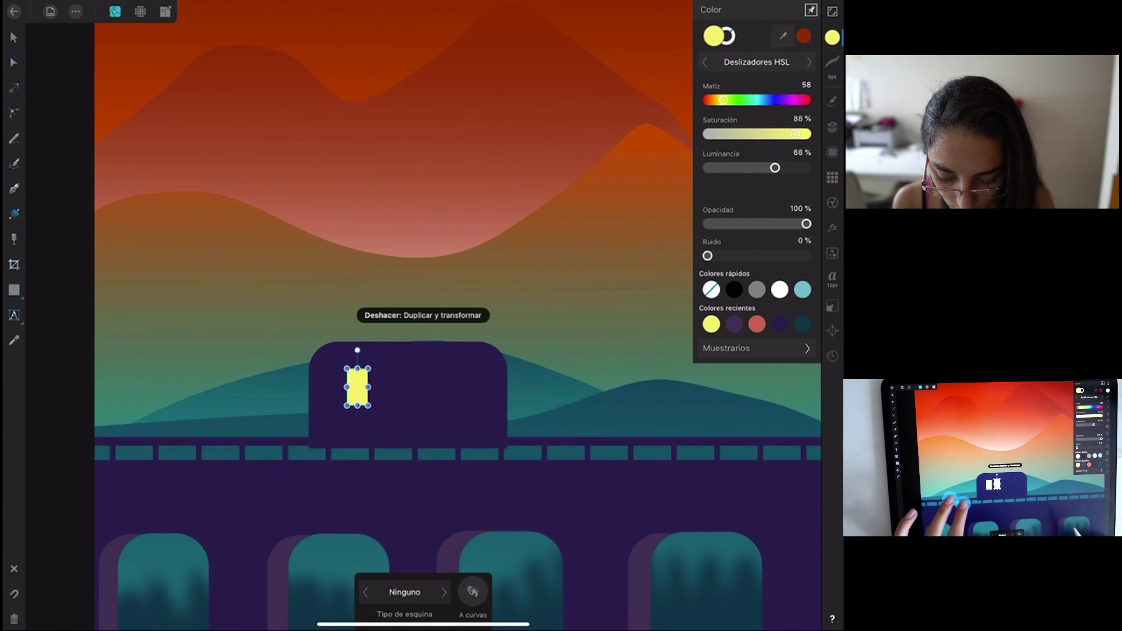
Add a yellow Outer Glow to the window, radius about 60 px at 50% intensity.
left_click(832, 227)
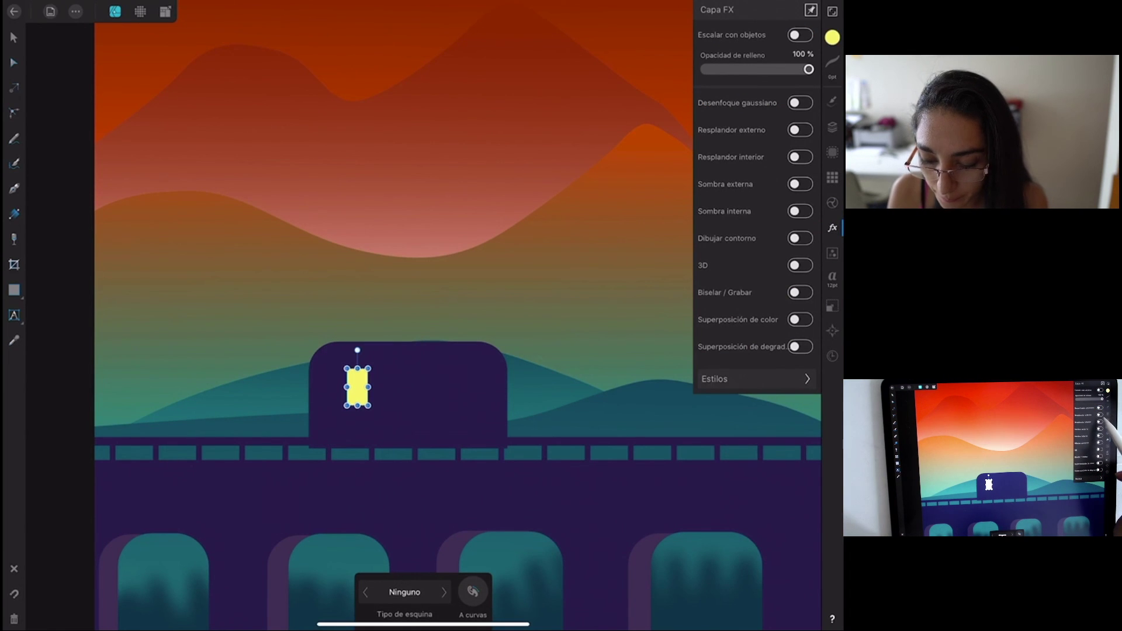
left_click(799, 130)
left_click_drag(457, 591, 471, 571)
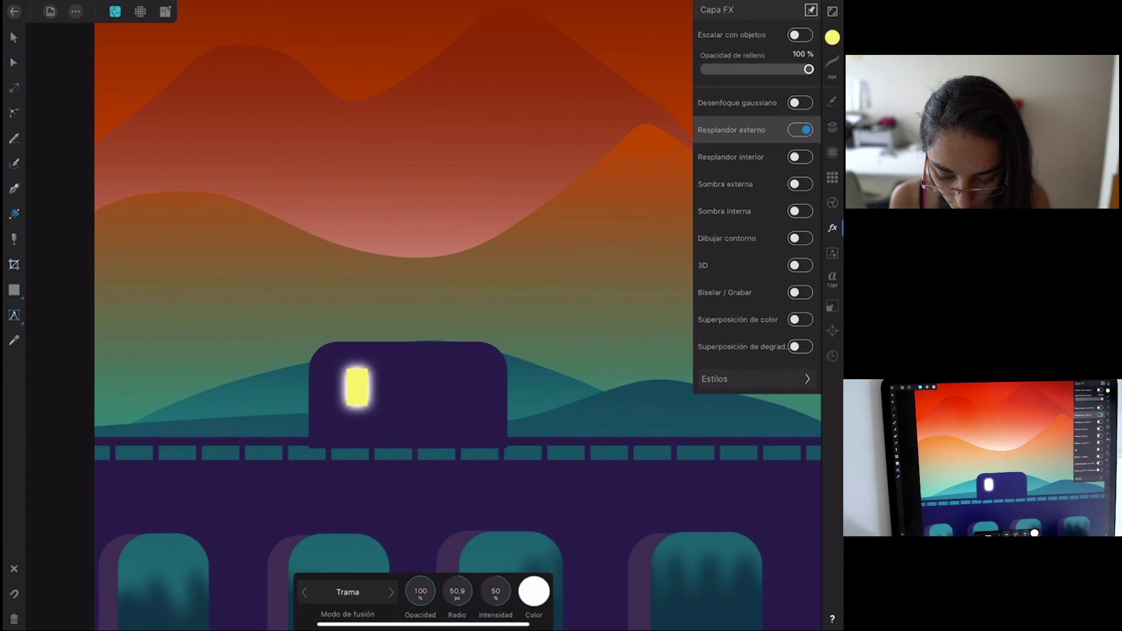
left_click(534, 591)
left_click_drag(606, 378, 357, 386)
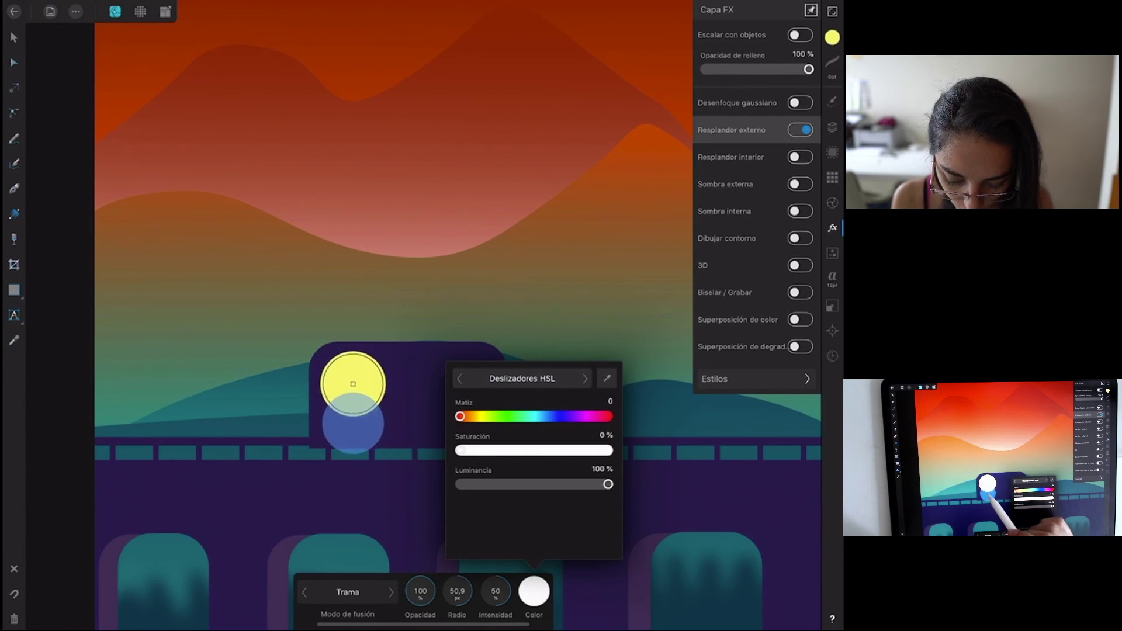
left_click(533, 591)
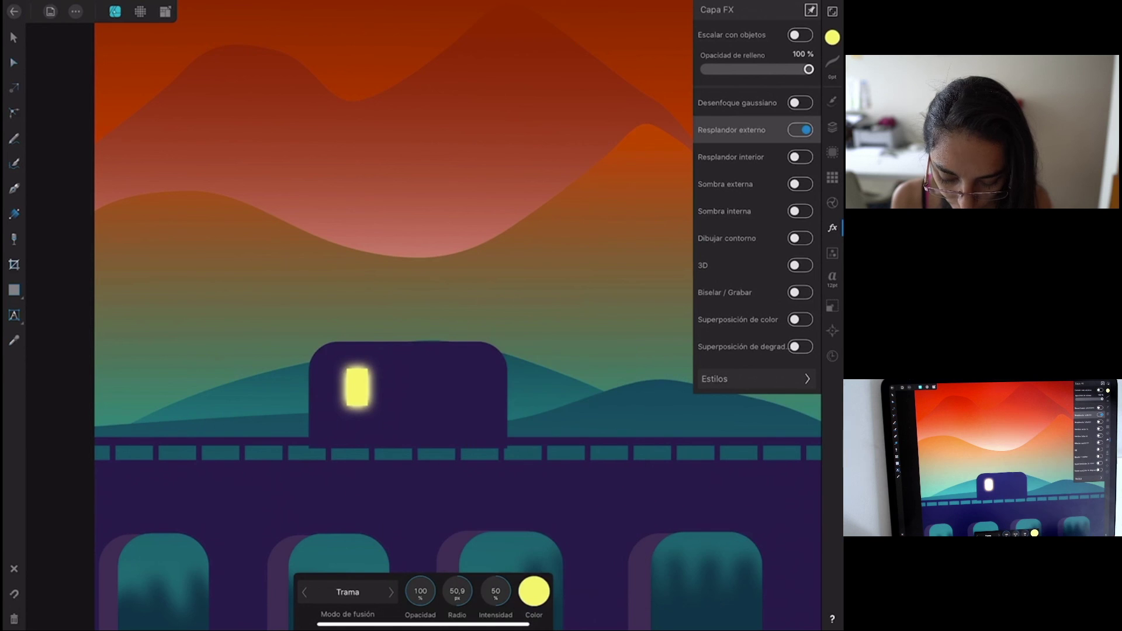
left_click_drag(465, 579, 470, 570)
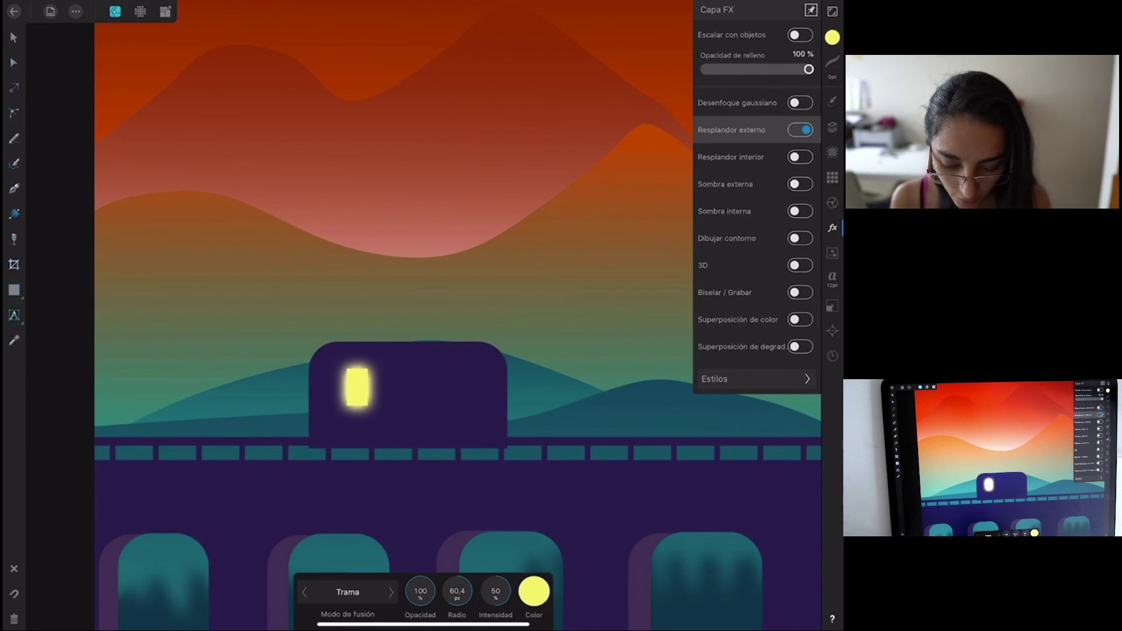
left_click(13, 38)
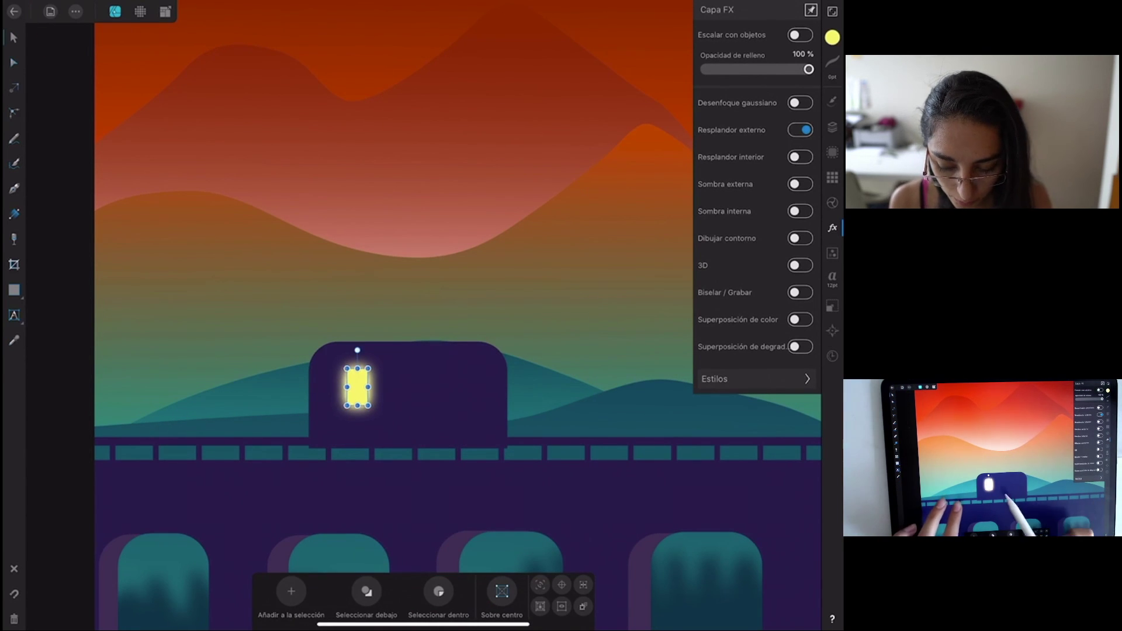
Duplicate the glowing window rightward, undoing a misplaced copy, to build the window row.
left_click(832, 228)
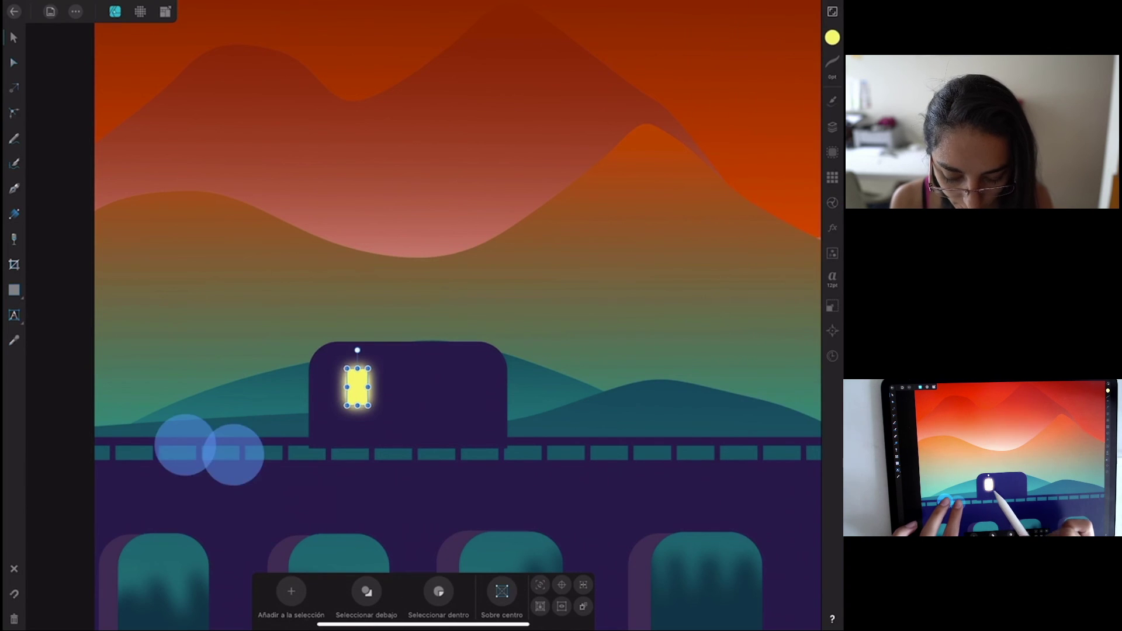
left_click_drag(357, 387, 446, 384)
key("ctrl+z")
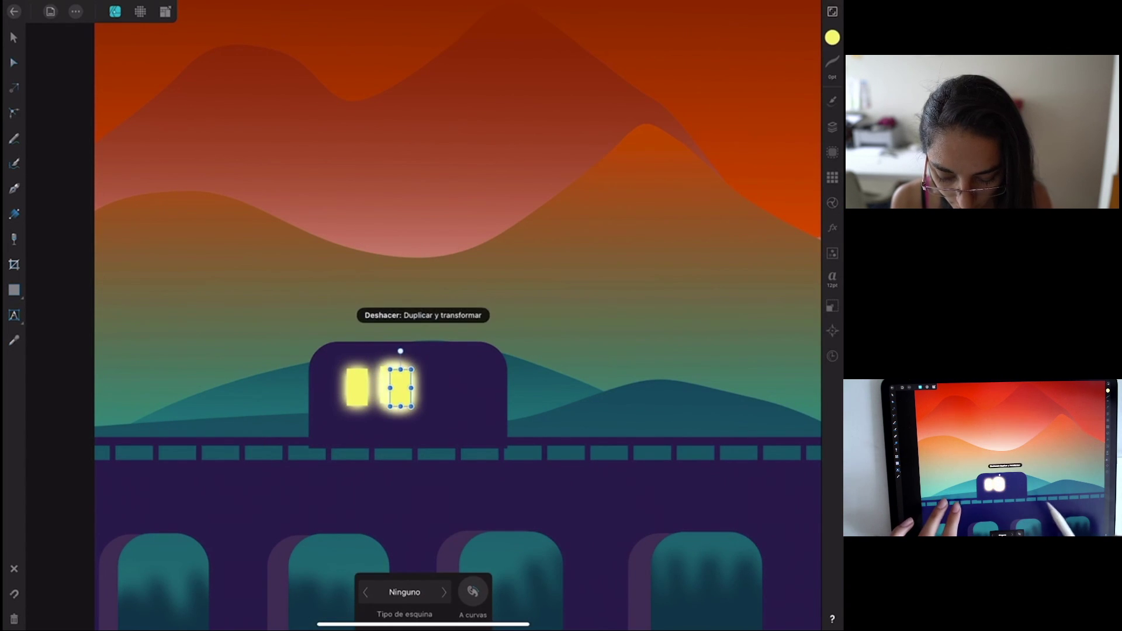
left_click_drag(400, 387, 470, 384)
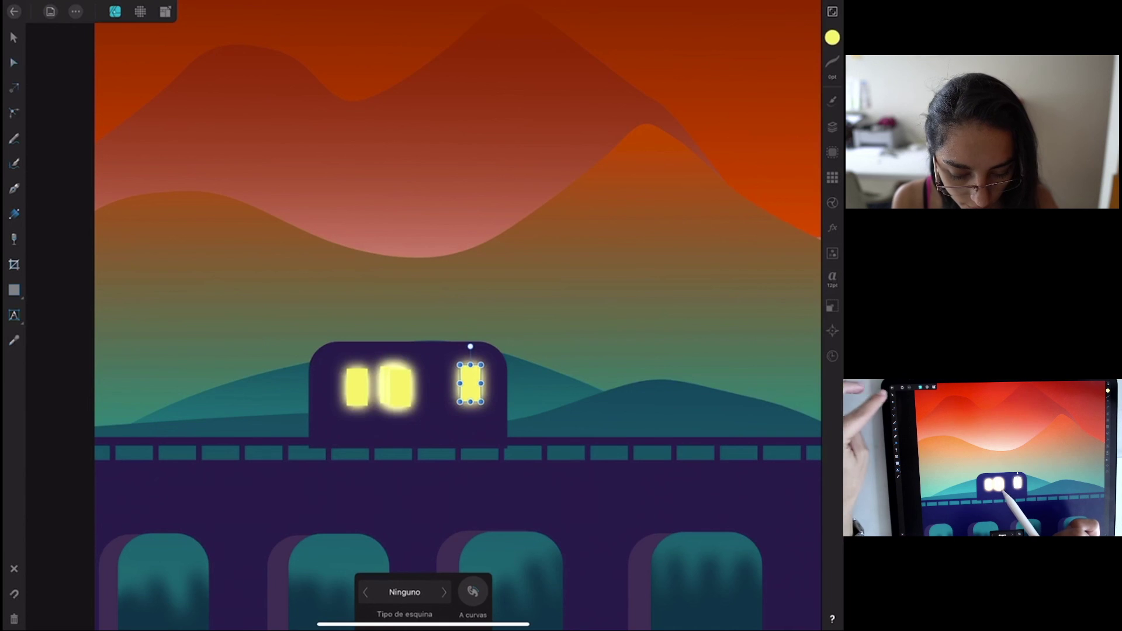
left_click(14, 37)
left_click_drag(396, 385, 431, 383)
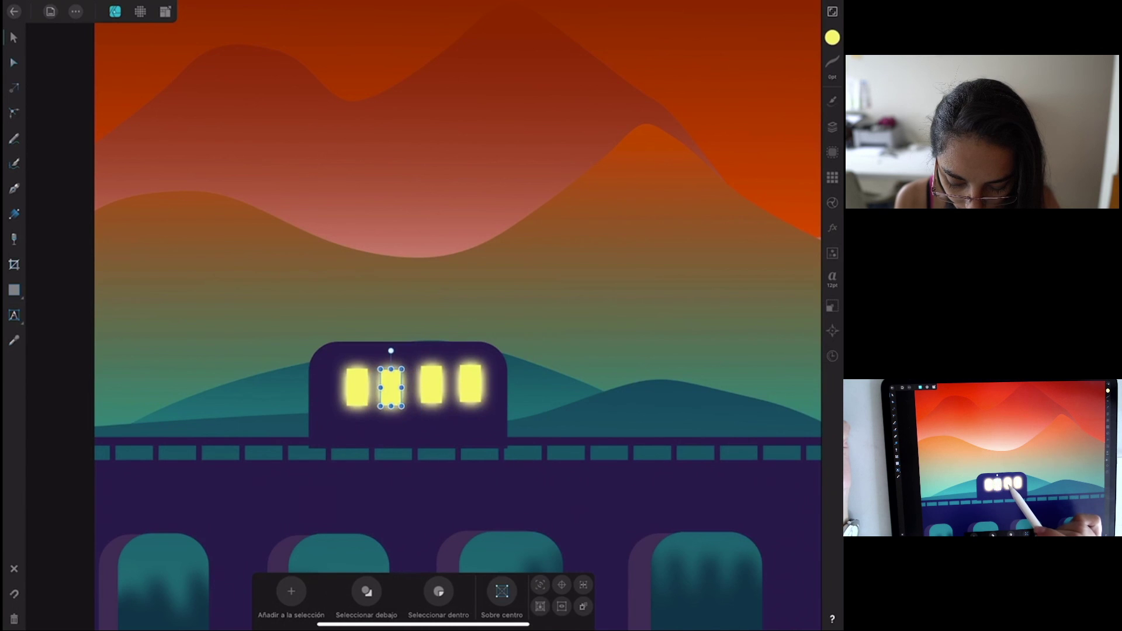
Even out the rightmost window's spacing and draw a thin panel to its right.
left_click(431, 386)
left_click(471, 383)
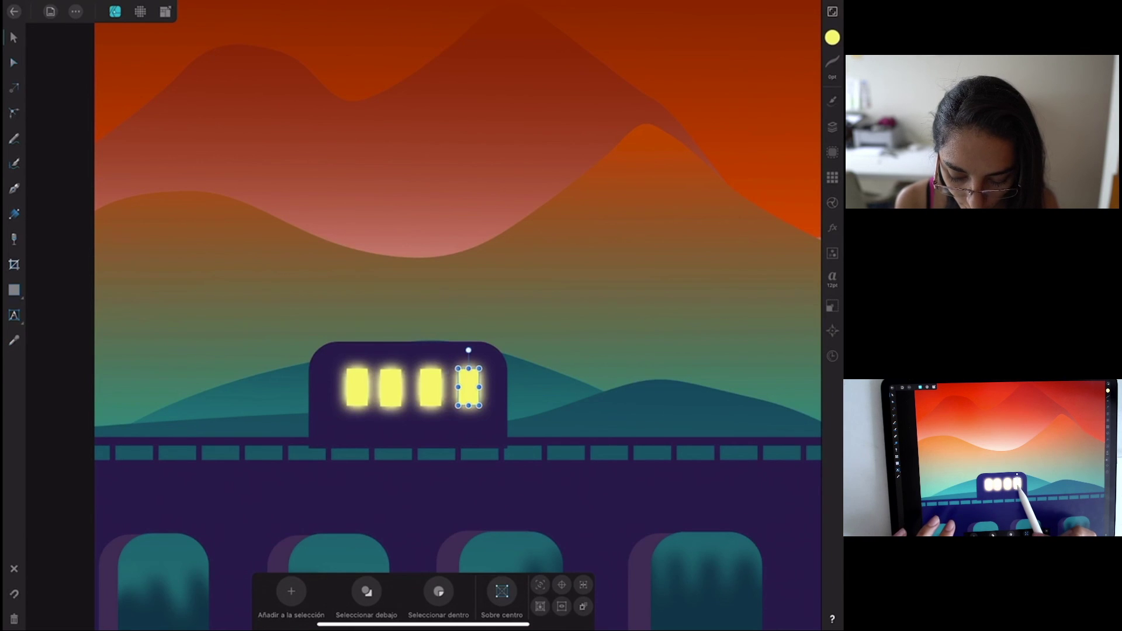
left_click_drag(469, 387, 465, 387)
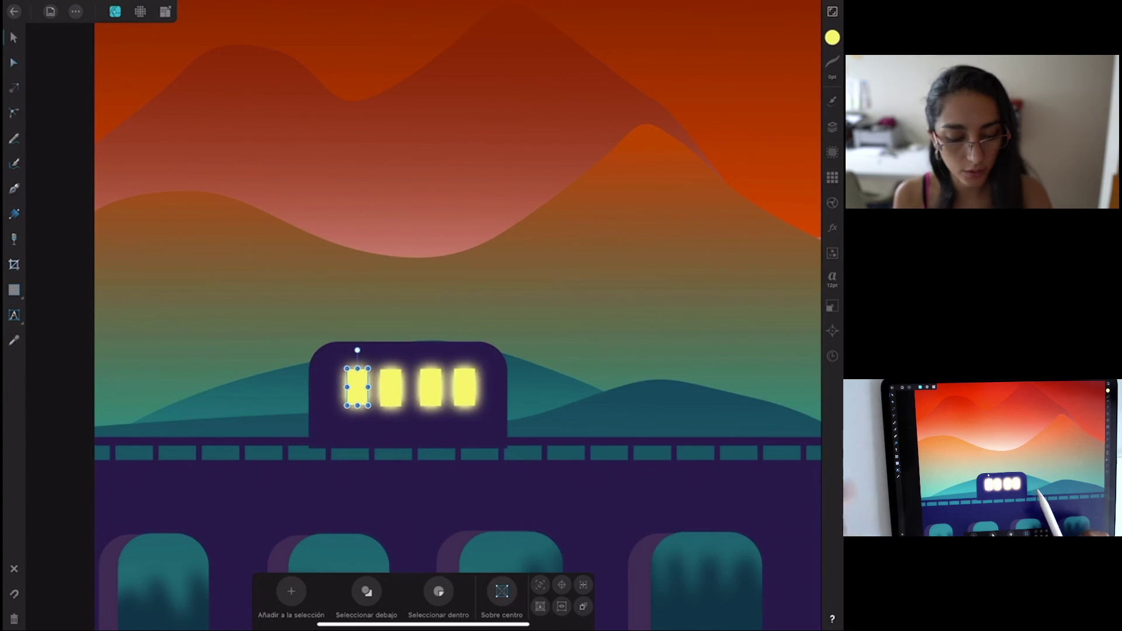
left_click(14, 289)
left_click_drag(491, 379, 504, 403)
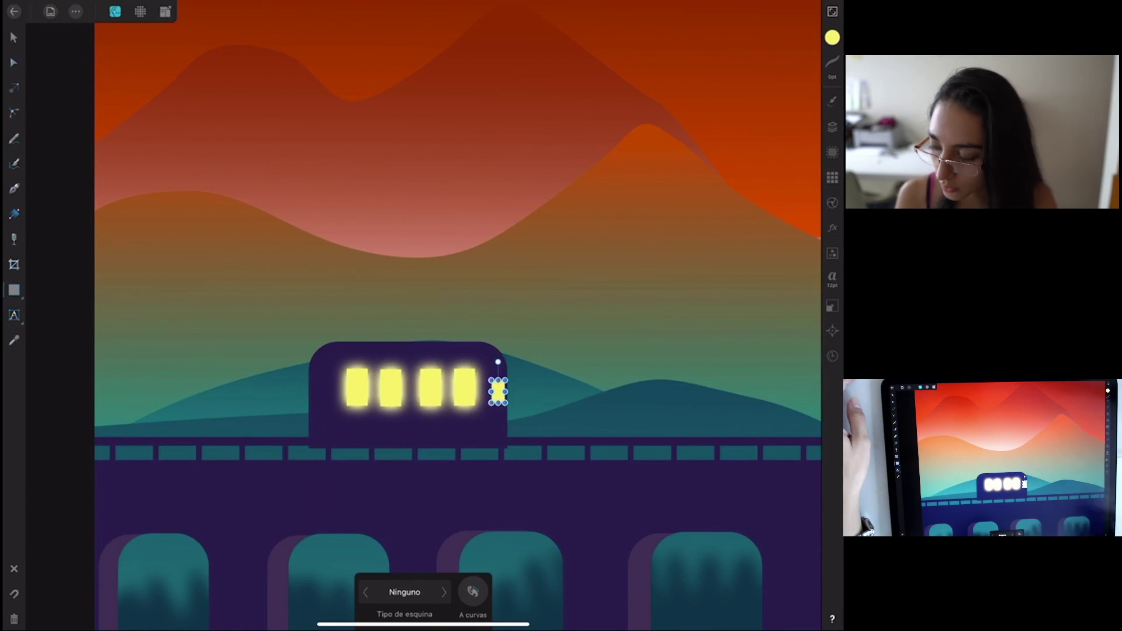
Set the new end panel's hue to 26 for a peach-orange fill.
left_click(832, 36)
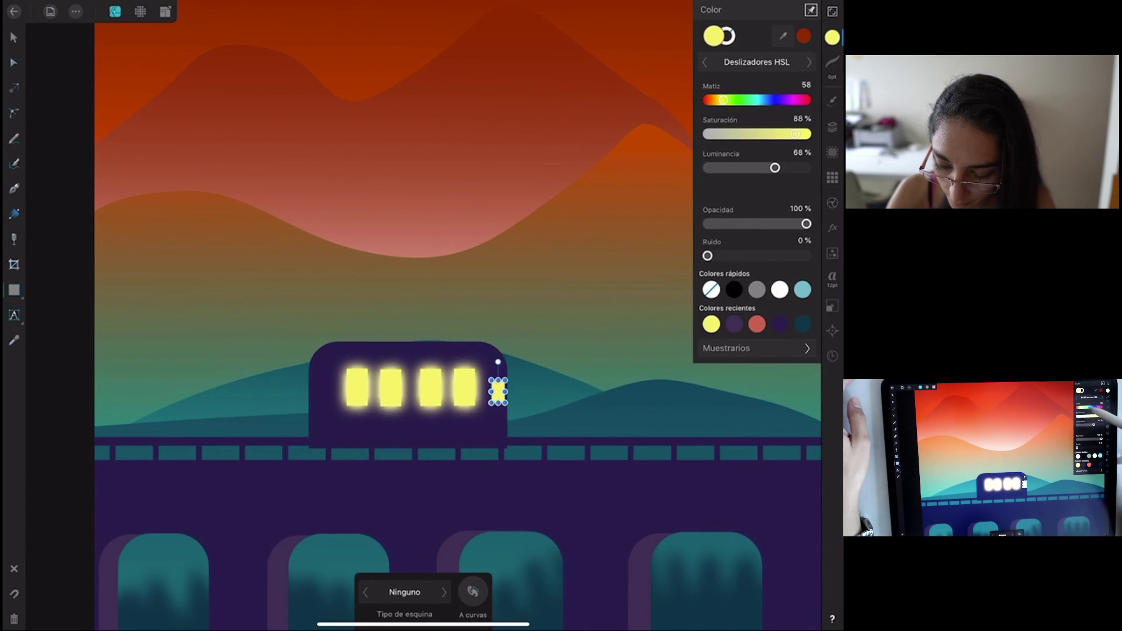
left_click_drag(724, 100, 716, 100)
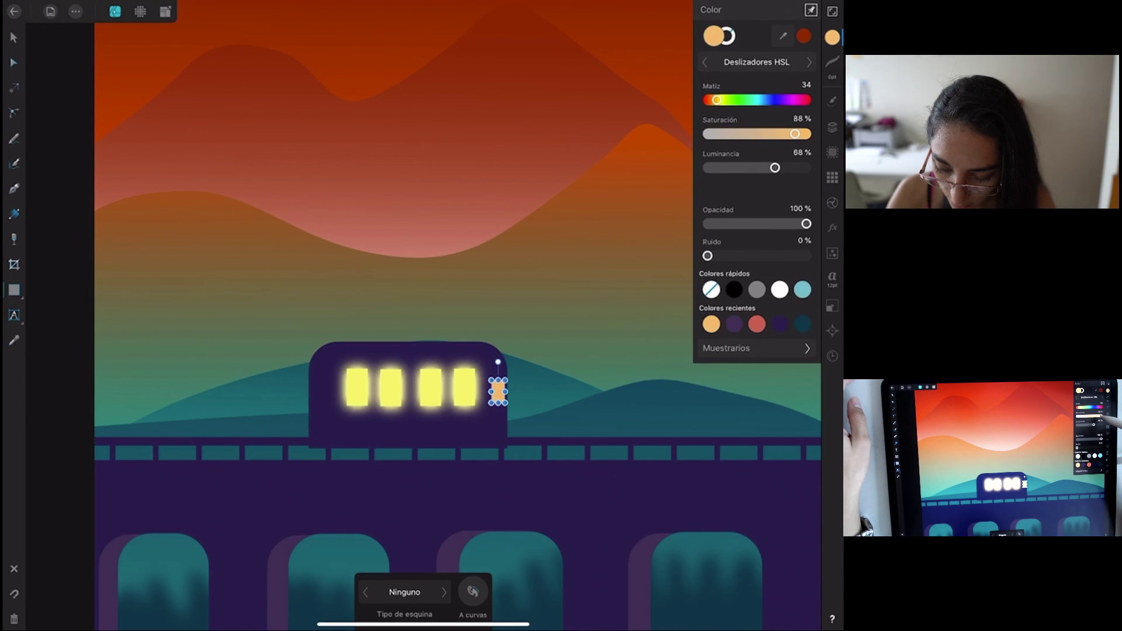
left_click_drag(717, 99, 712, 99)
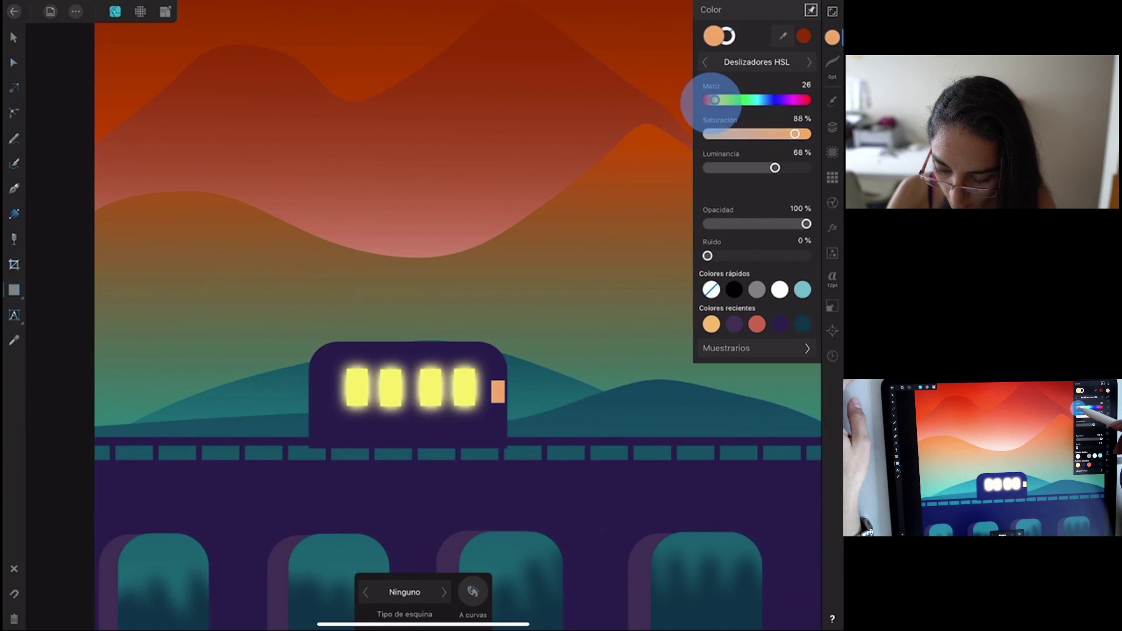
Copy the orange panel to the train car's left end.
left_click(13, 38)
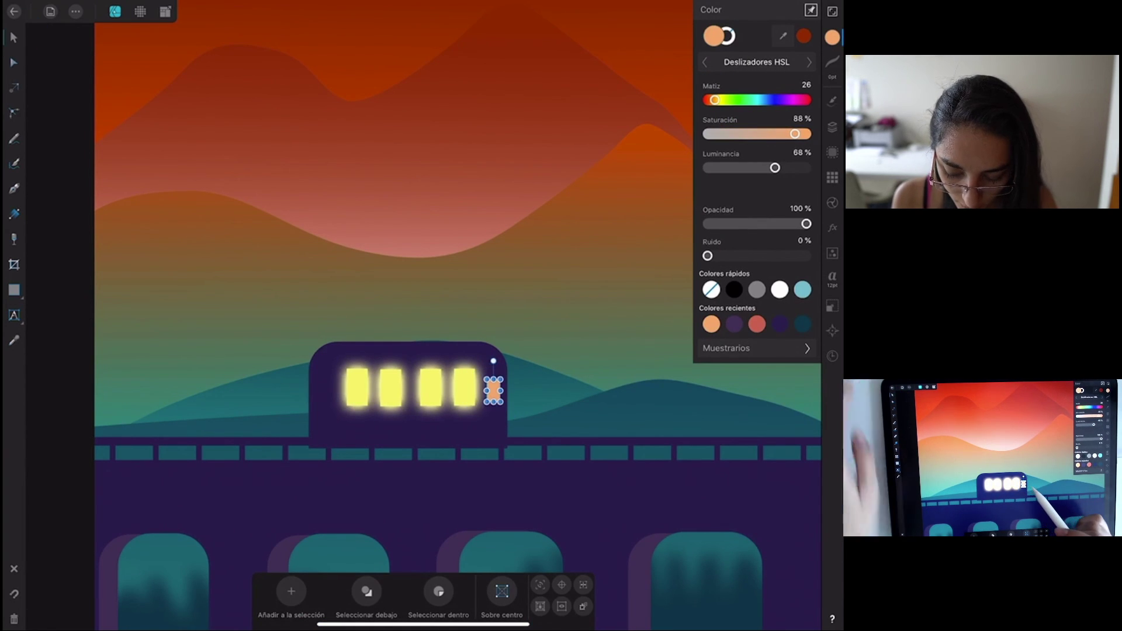
left_click(389, 383)
left_click_drag(386, 383, 320, 389)
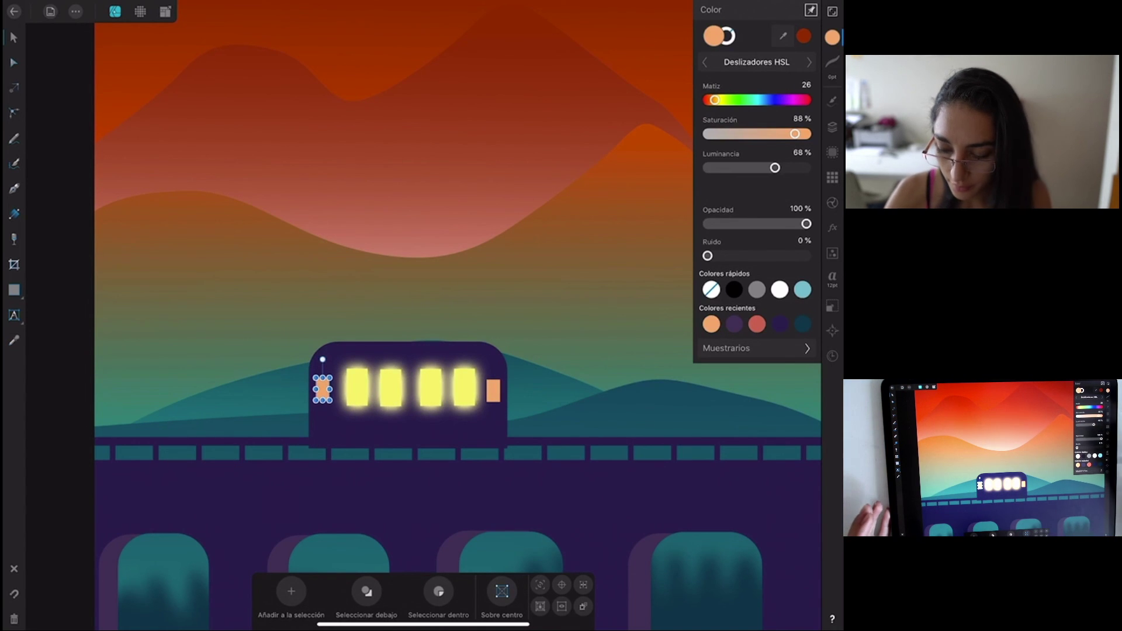
left_click(832, 127)
Nest the six window and orange panel layers inside the Curva train body layer.
left_click(726, 175)
left_click(726, 117)
left_click(727, 91)
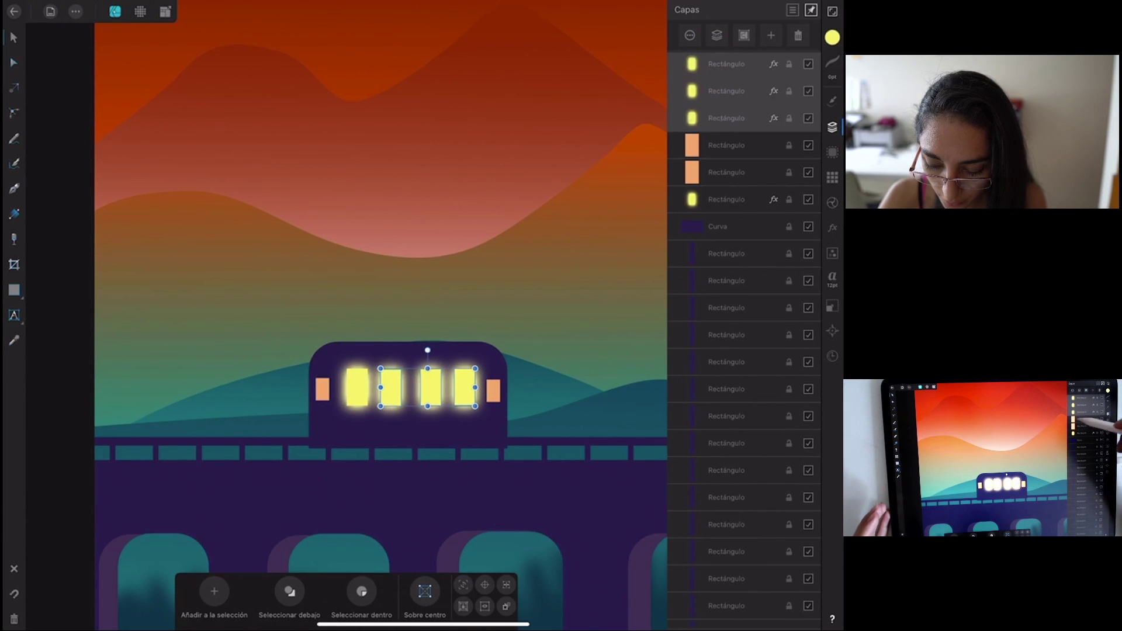
left_click(725, 146)
left_click(726, 172)
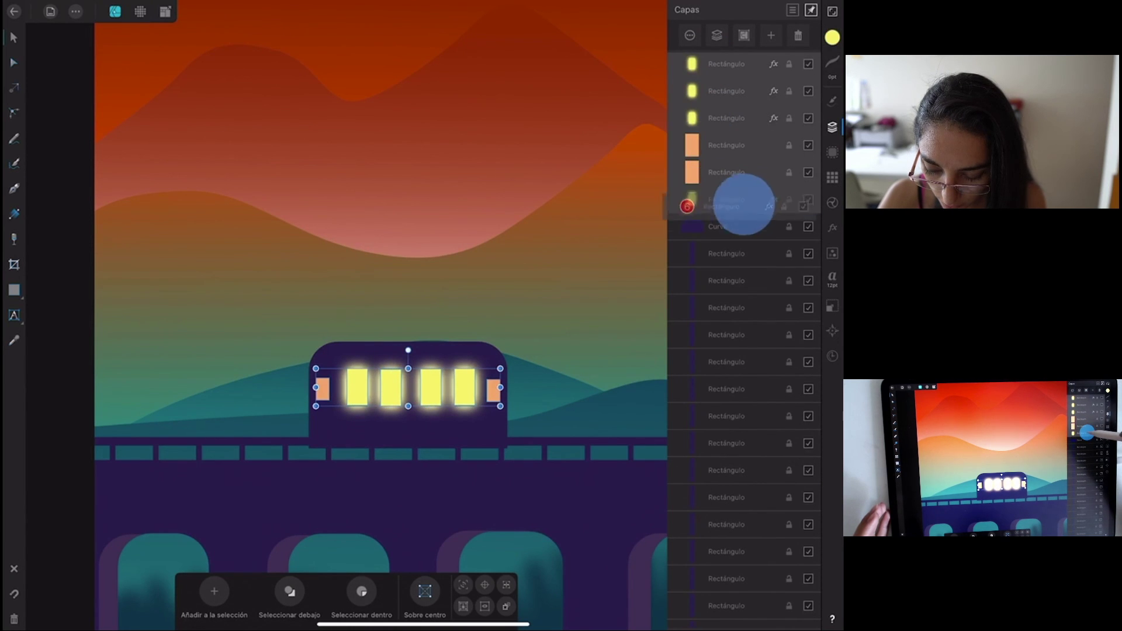
left_click_drag(746, 199, 740, 226)
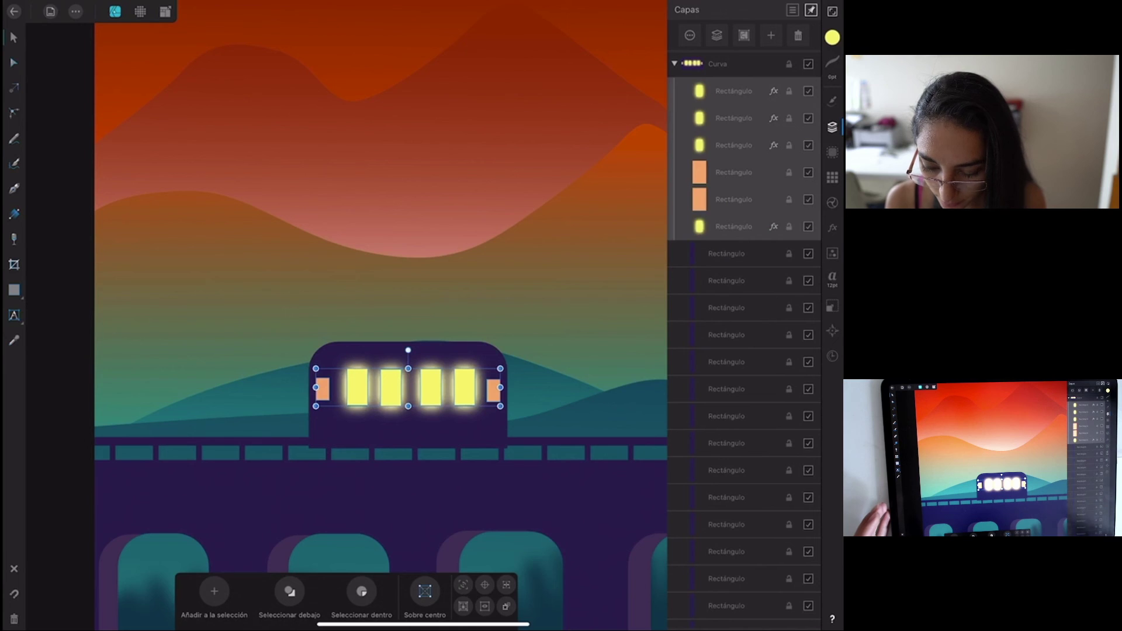
left_click(674, 63)
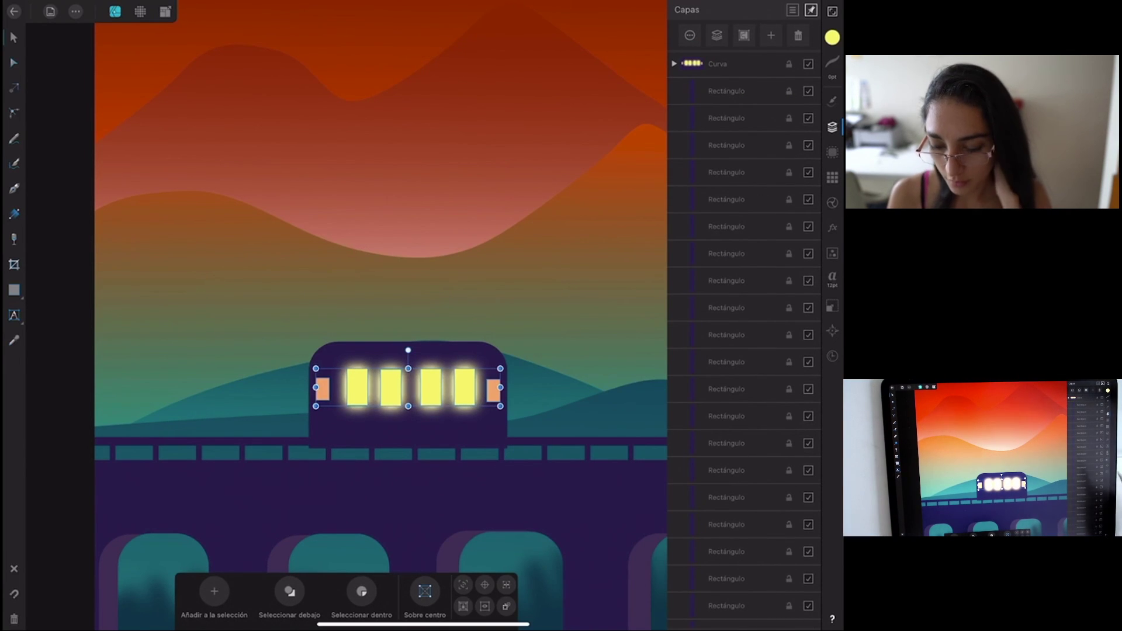
Select all the railing rectangle layers and group them into one group.
left_click(726, 90)
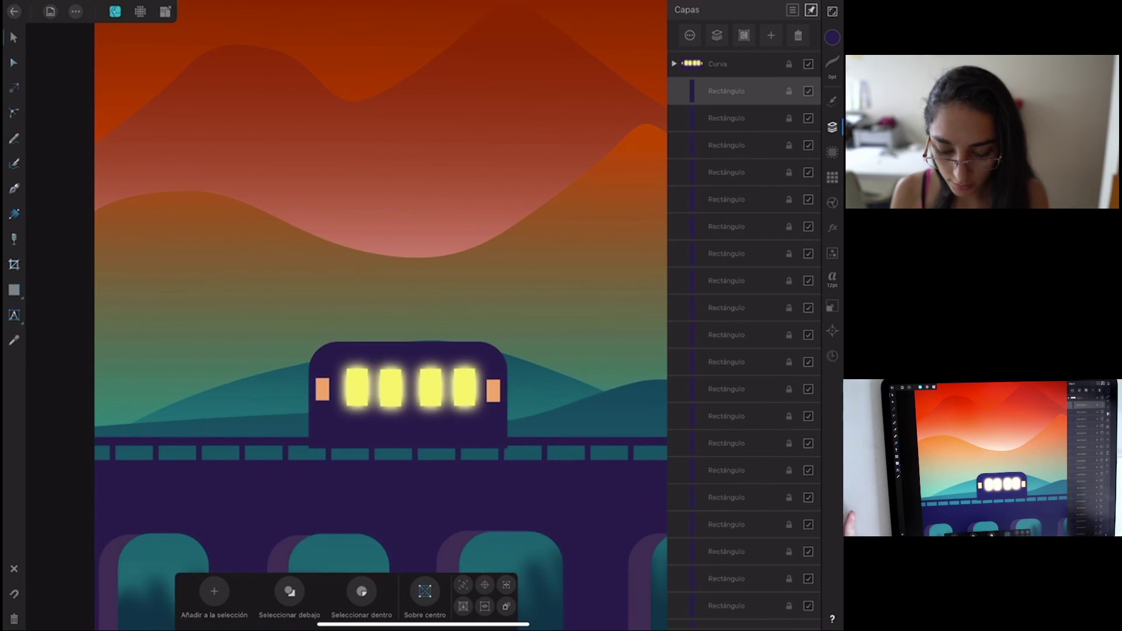
scroll(738, 388, "down", 3)
scroll(746, 353, "down", 3)
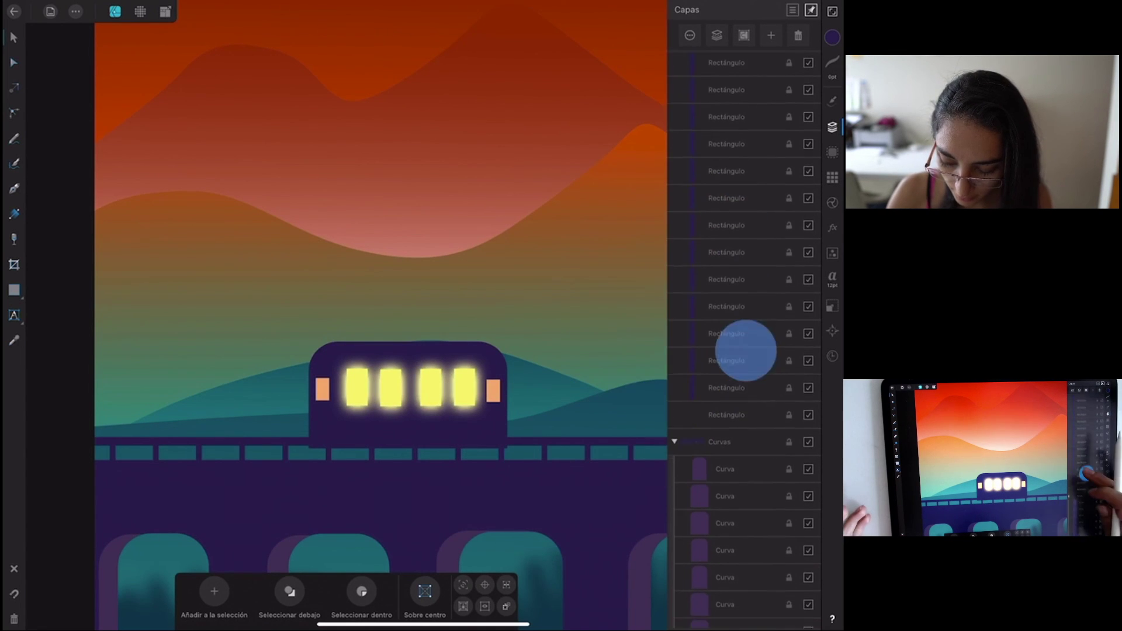
scroll(741, 230, "up", 5)
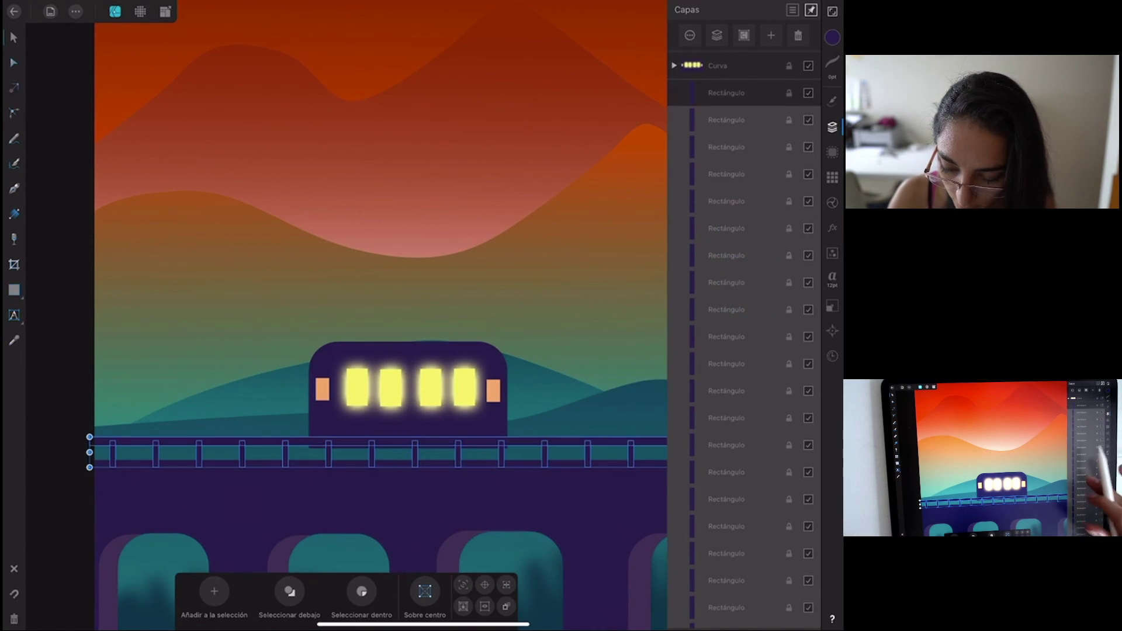
key("ctrl+g")
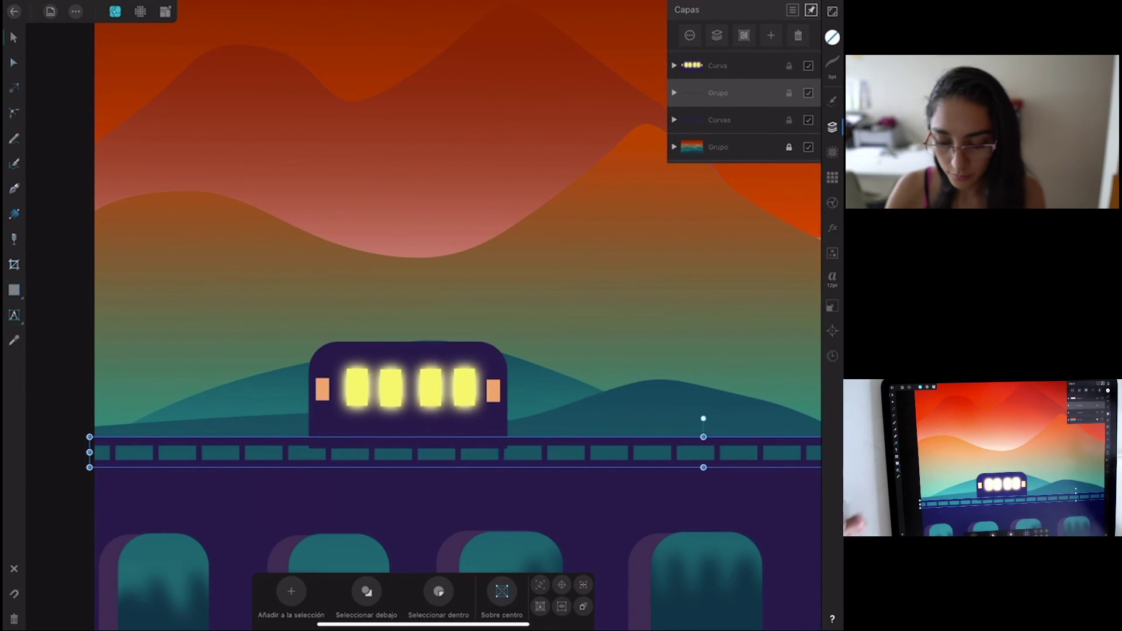
key("Escape")
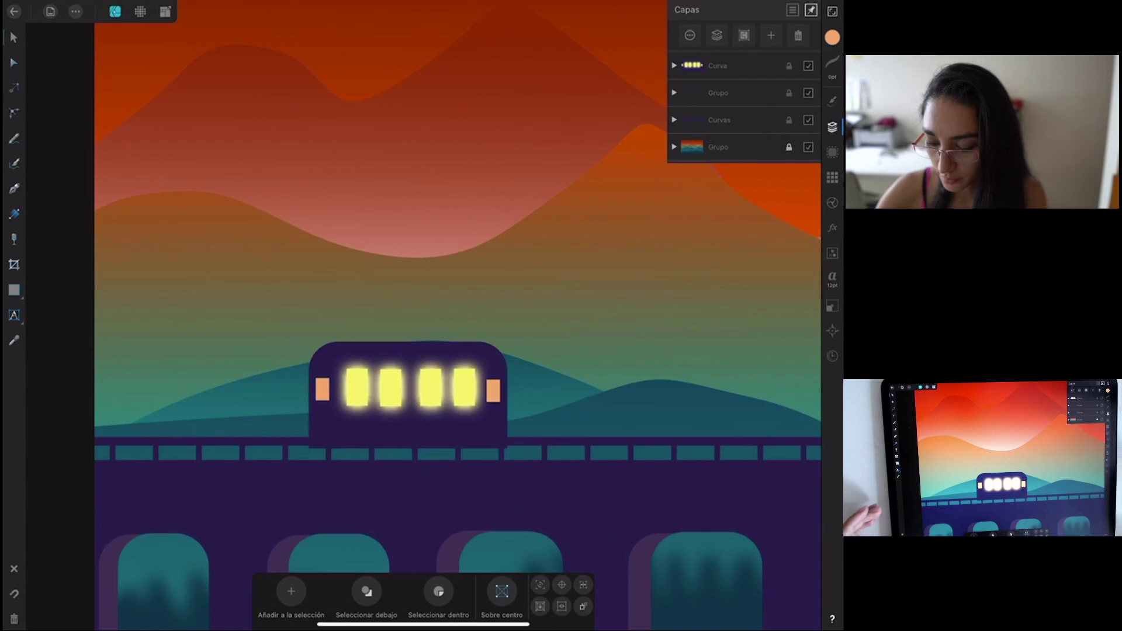
left_click(748, 66)
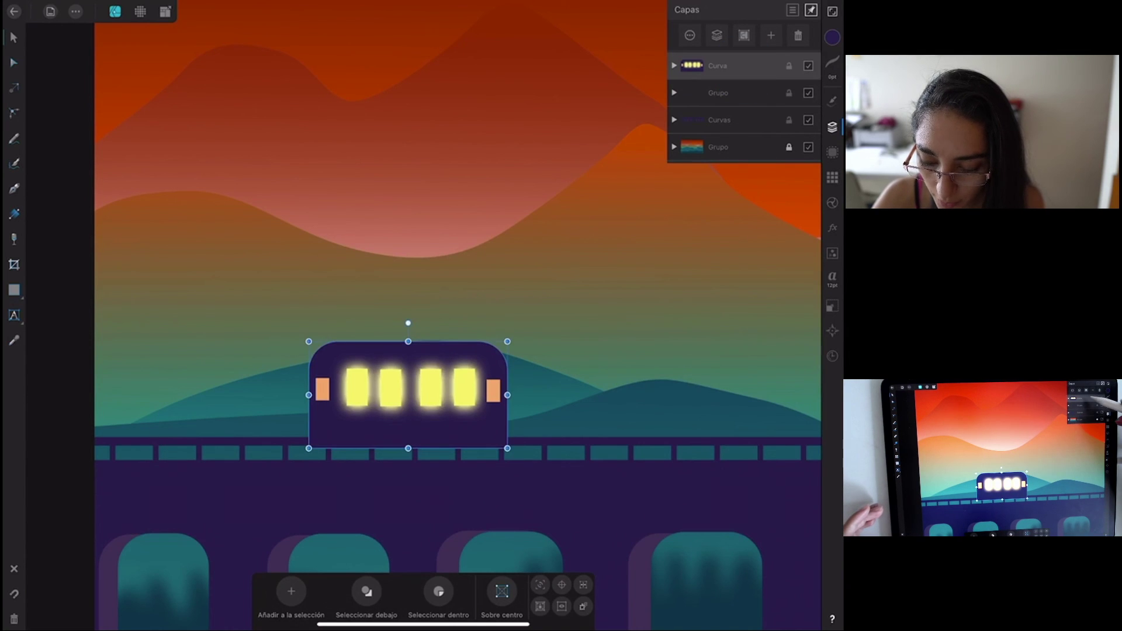
Move the Curva train layer below the railing group and set its purple to saturation 52%, luminance 27%.
left_click_drag(748, 66, 754, 104)
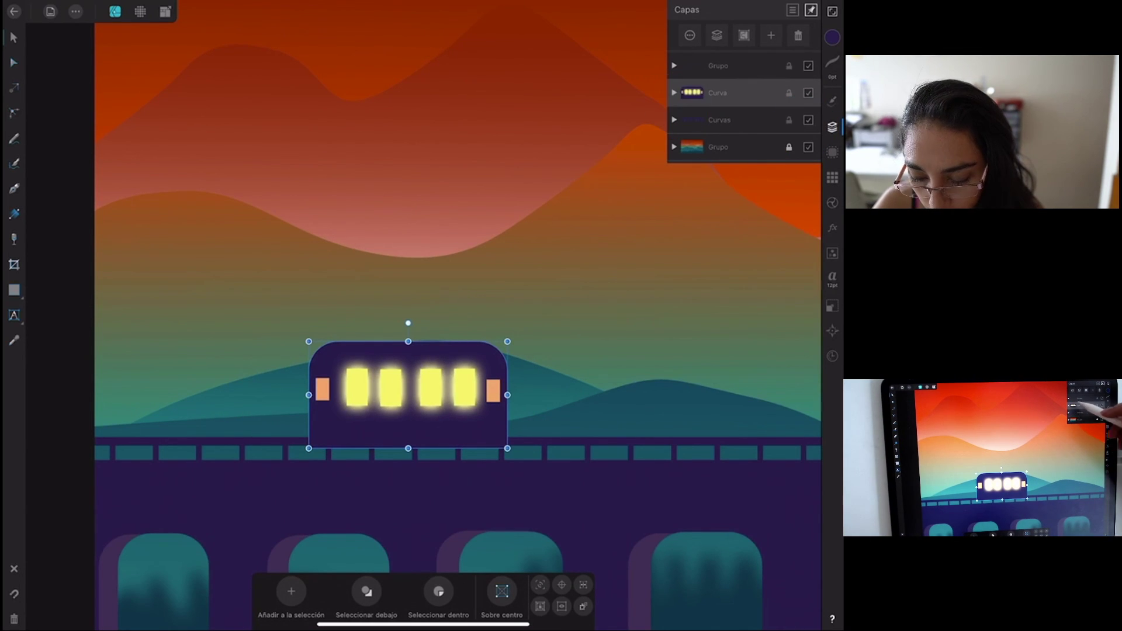
left_click(673, 93)
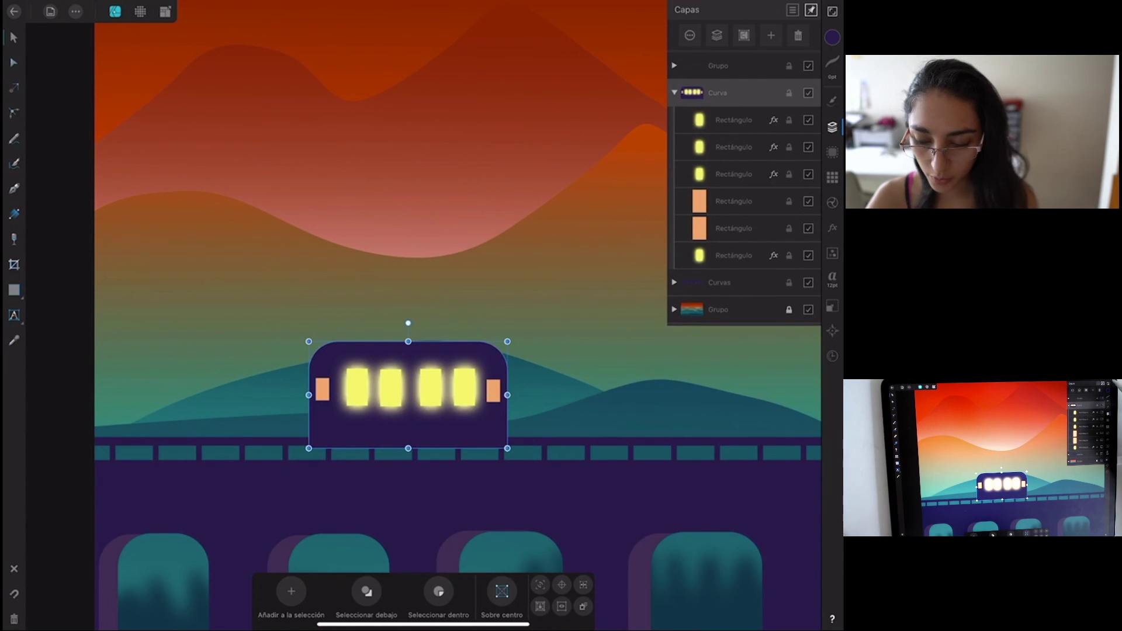
left_click(832, 37)
left_click_drag(726, 167, 740, 168)
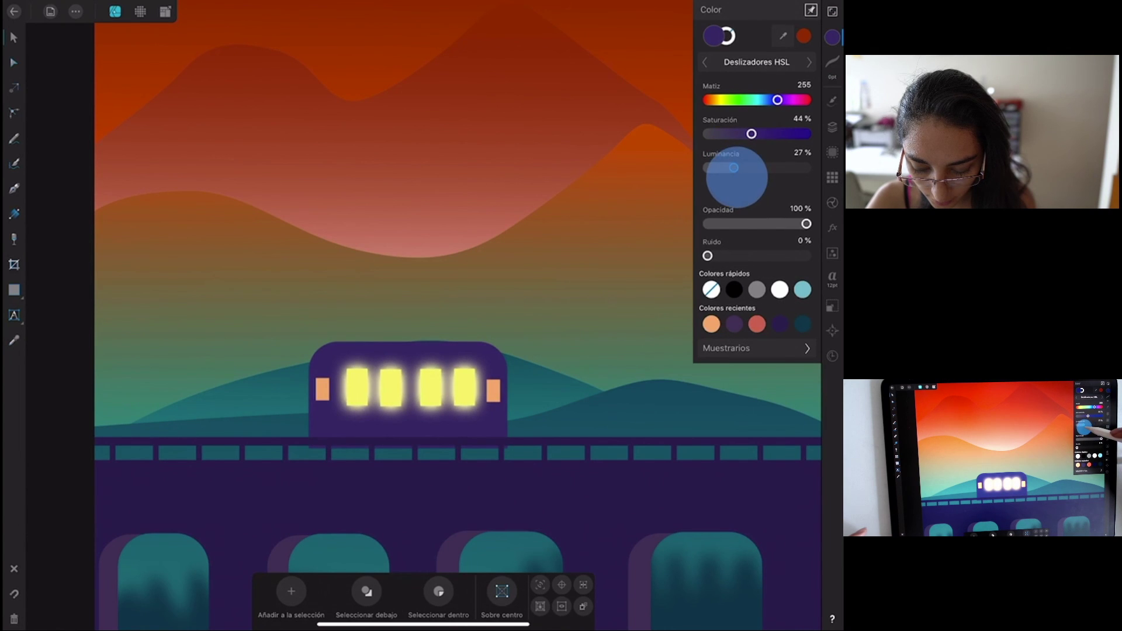
left_click_drag(734, 168, 734, 168)
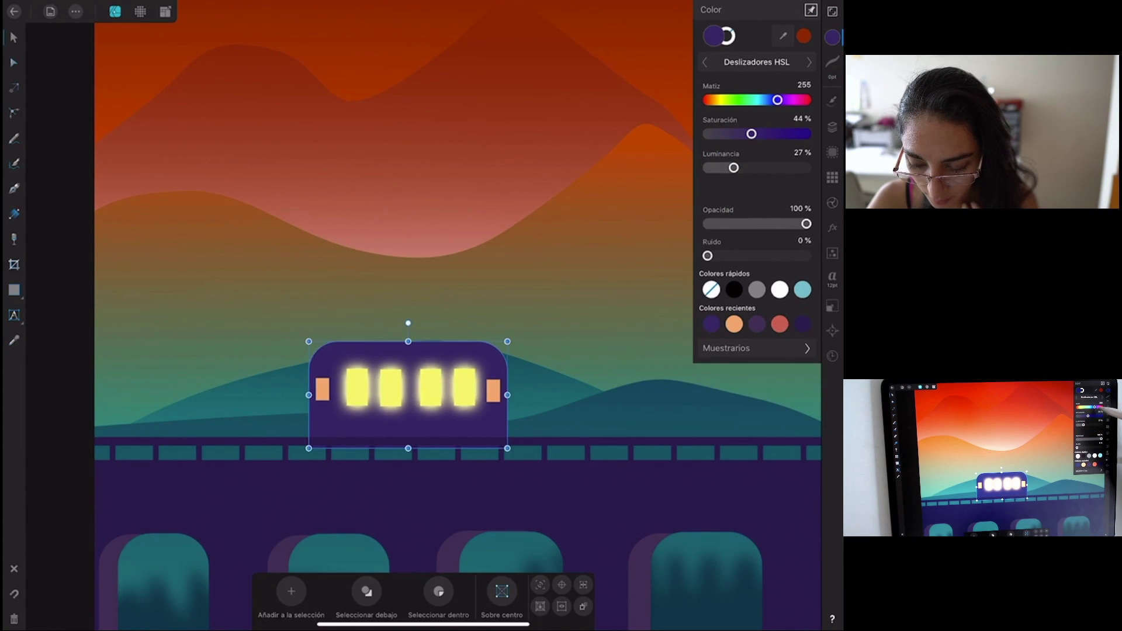
left_click_drag(751, 134, 759, 134)
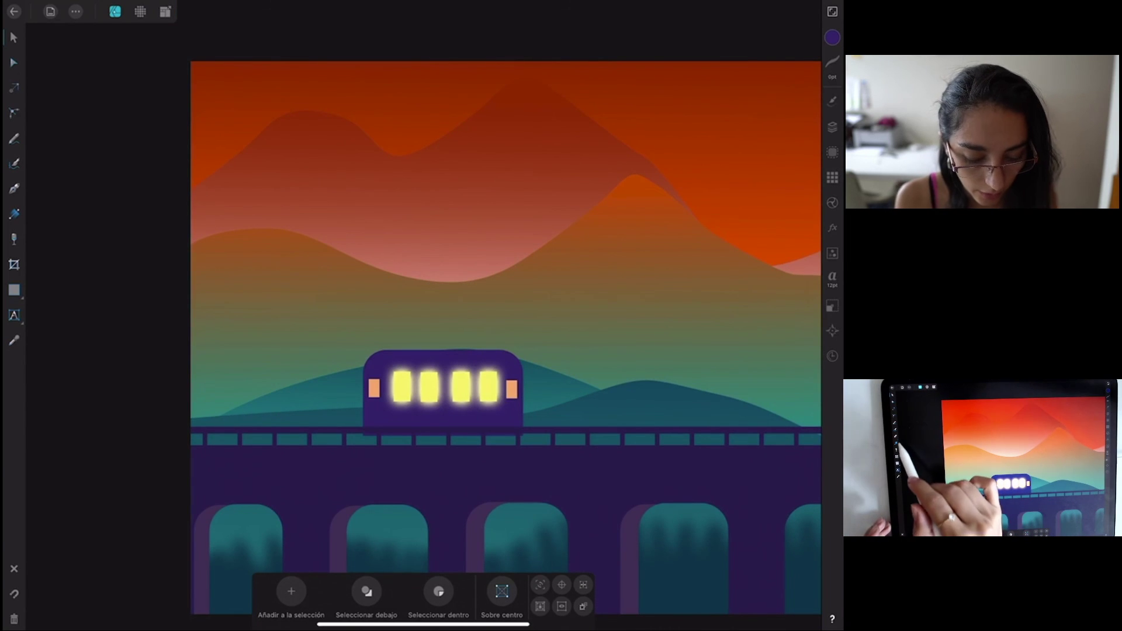
Draw a thin black bar on the bridge beneath the train car.
left_click(14, 291)
left_click_drag(402, 432, 509, 448)
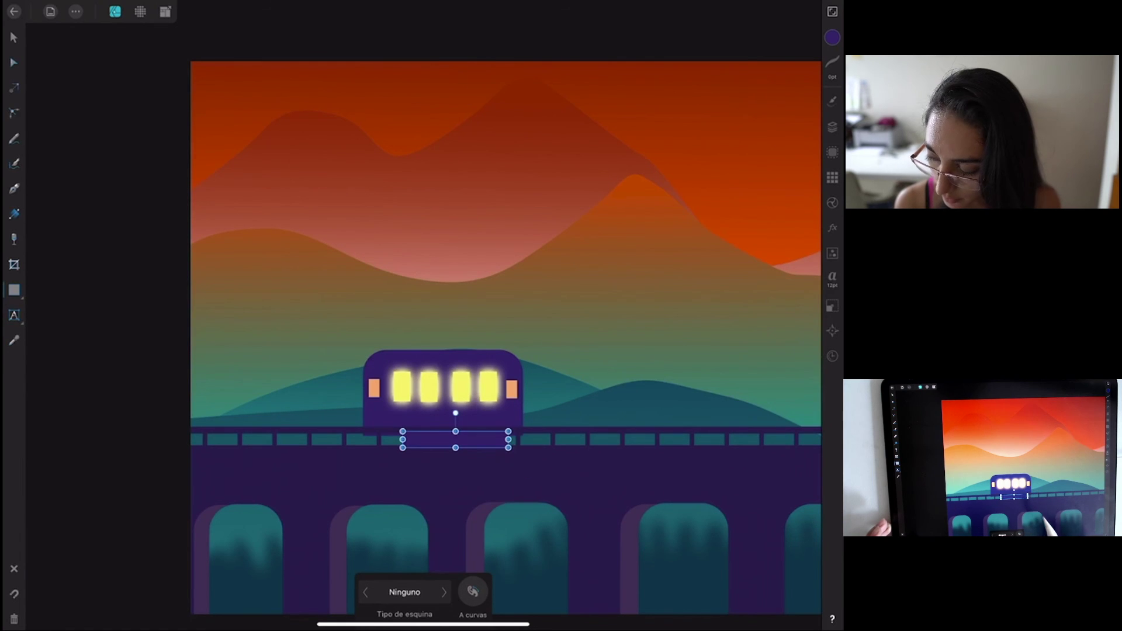
left_click_drag(403, 447, 378, 445)
left_click(832, 37)
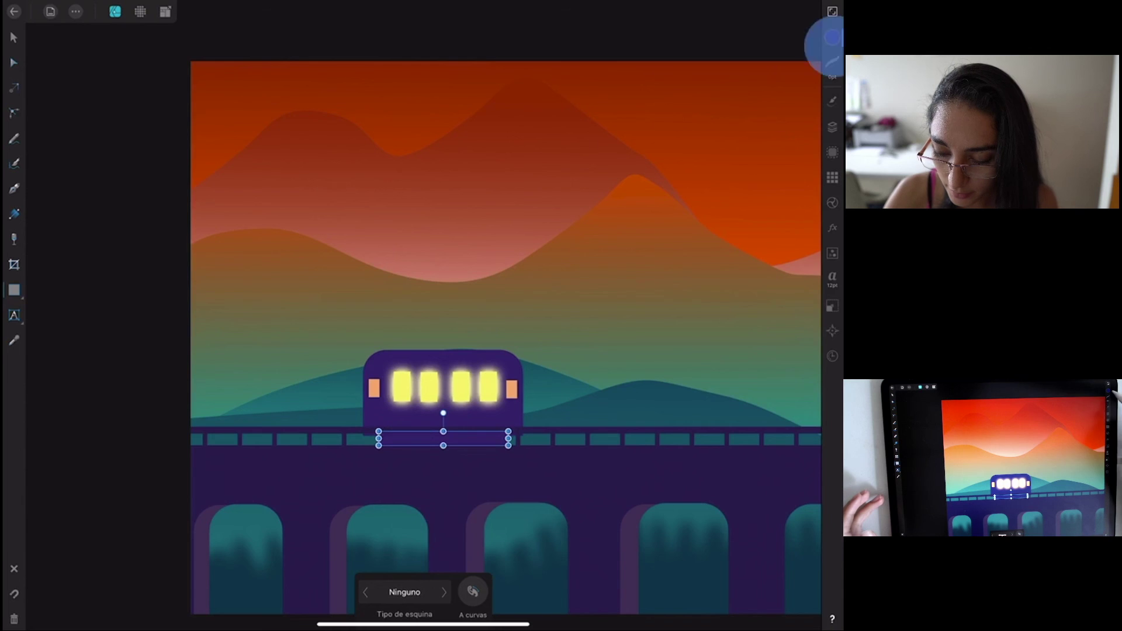
left_click(734, 289)
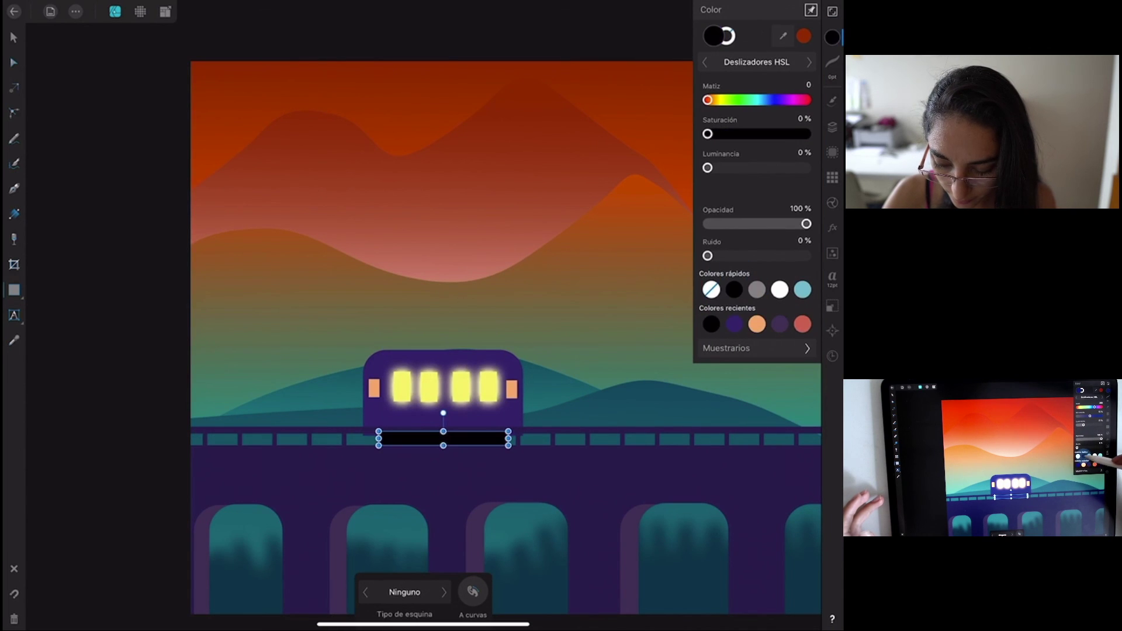
left_click(832, 37)
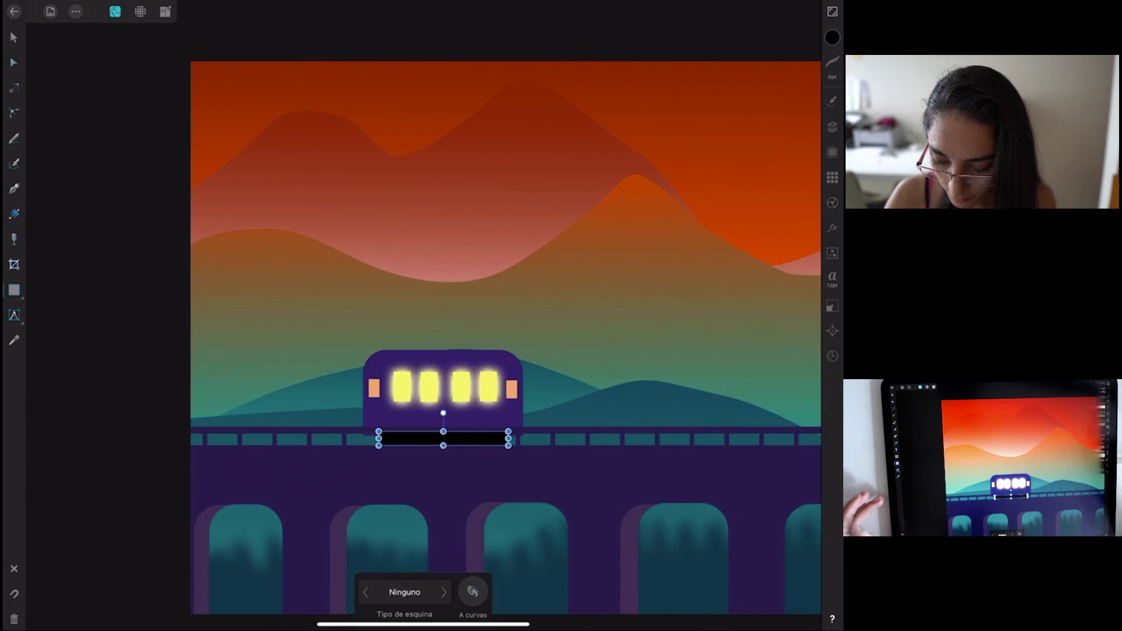
Apply a 16,7 px Gaussian Blur to the black bar to make a soft shadow.
left_click(831, 228)
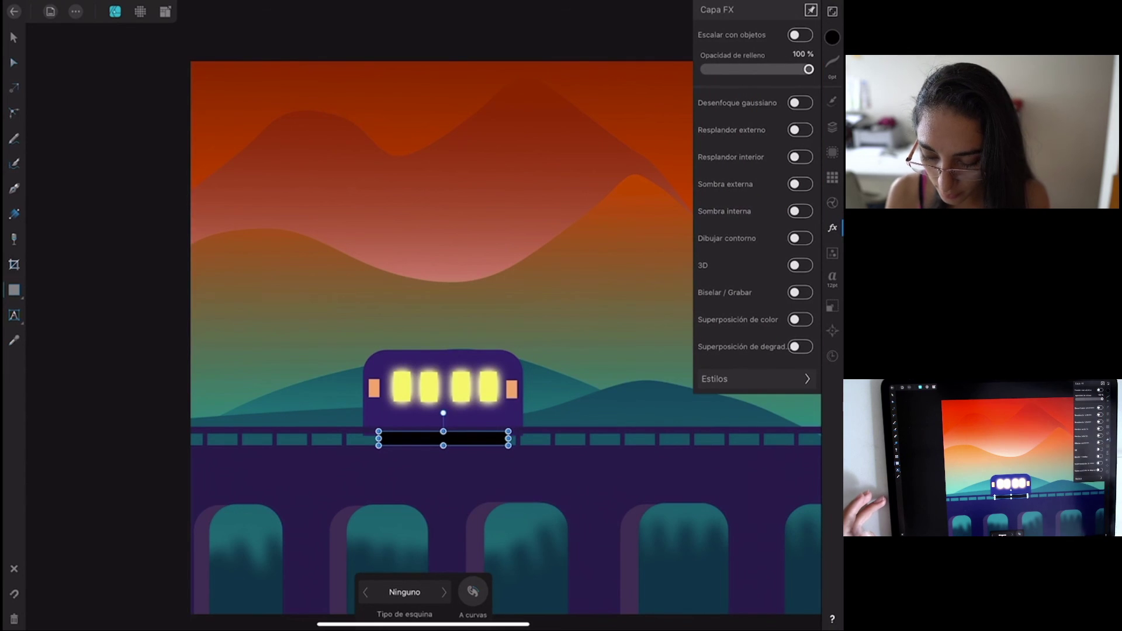
left_click(800, 103)
mouse_move(393, 591)
left_mouse_down()
mouse_move(422, 566)
mouse_move(411, 570)
left_mouse_up()
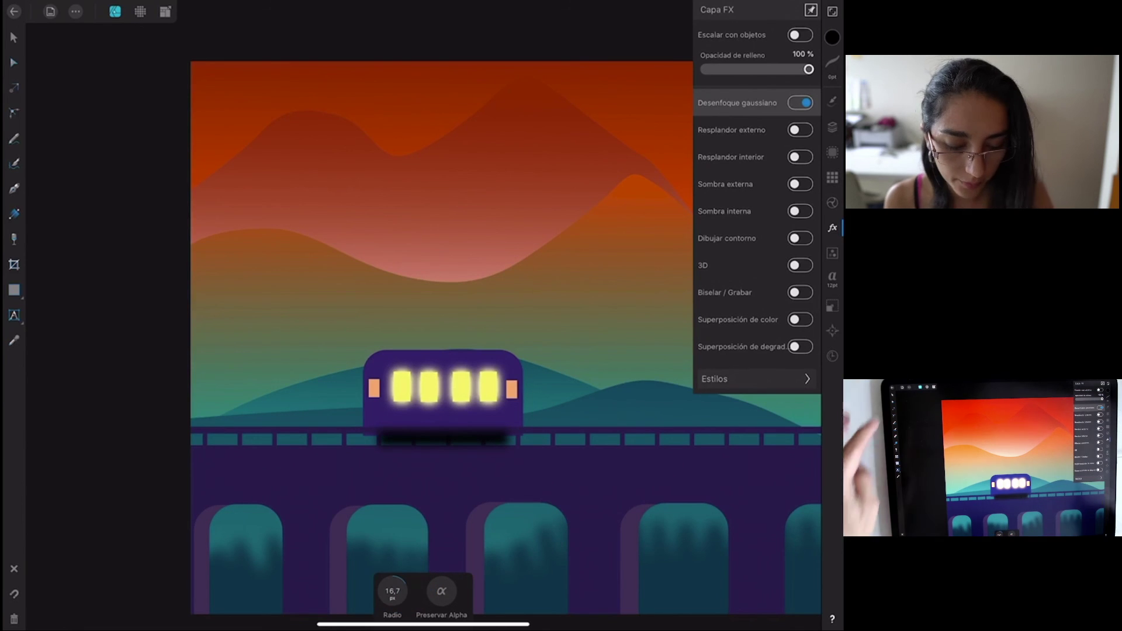
left_click(14, 38)
left_click(832, 127)
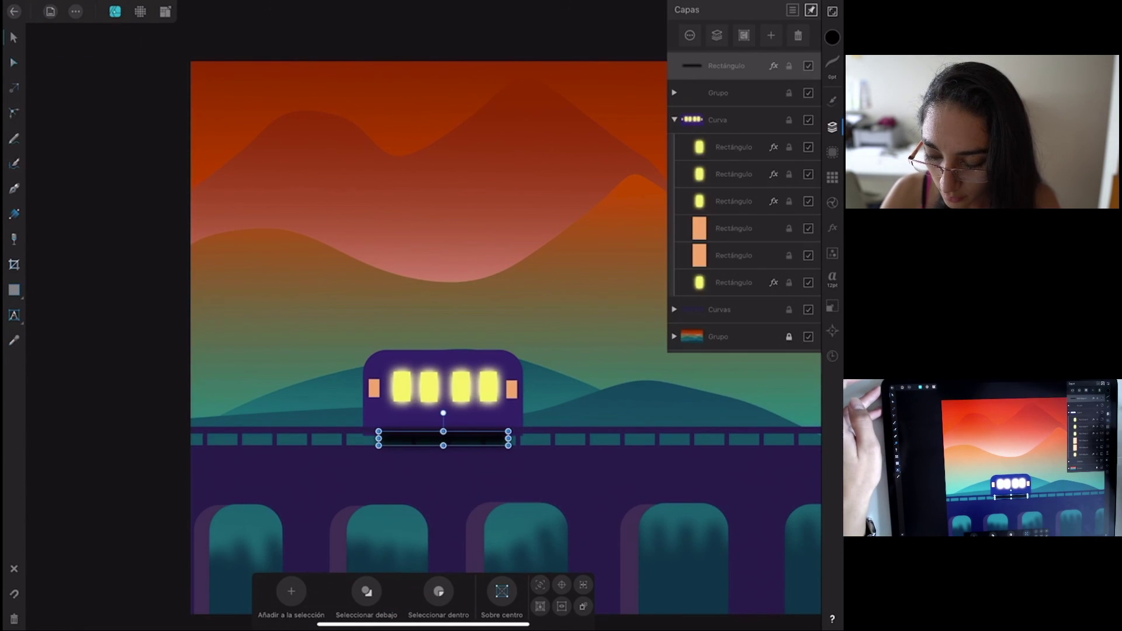
Move the shadow layer below the train car in the Layers panel.
left_click(674, 120)
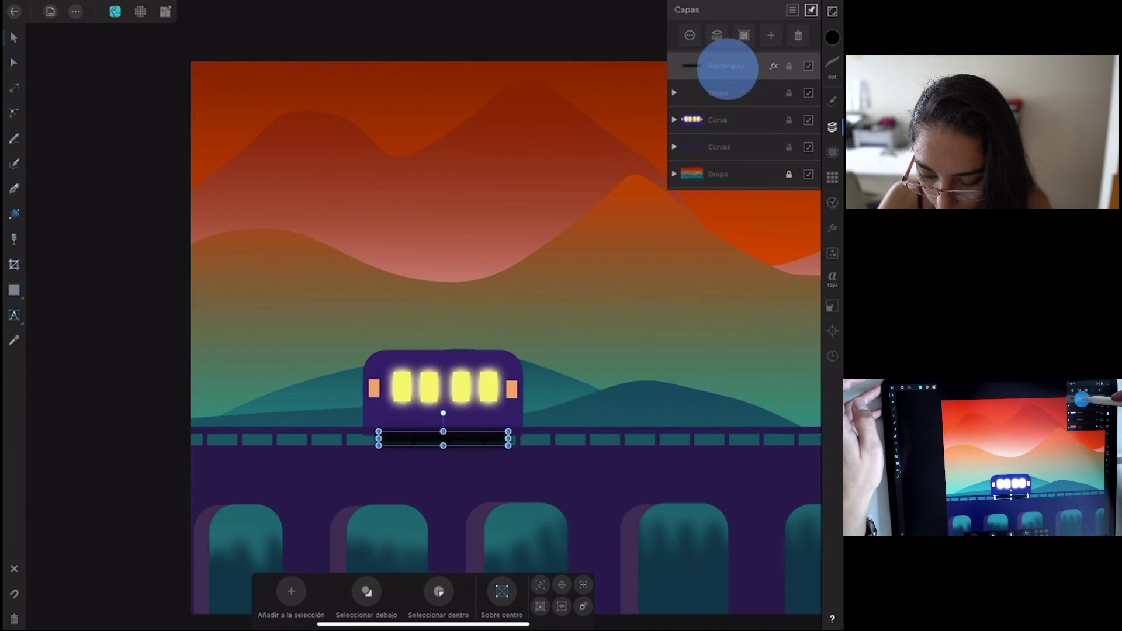
left_click_drag(741, 67, 739, 125)
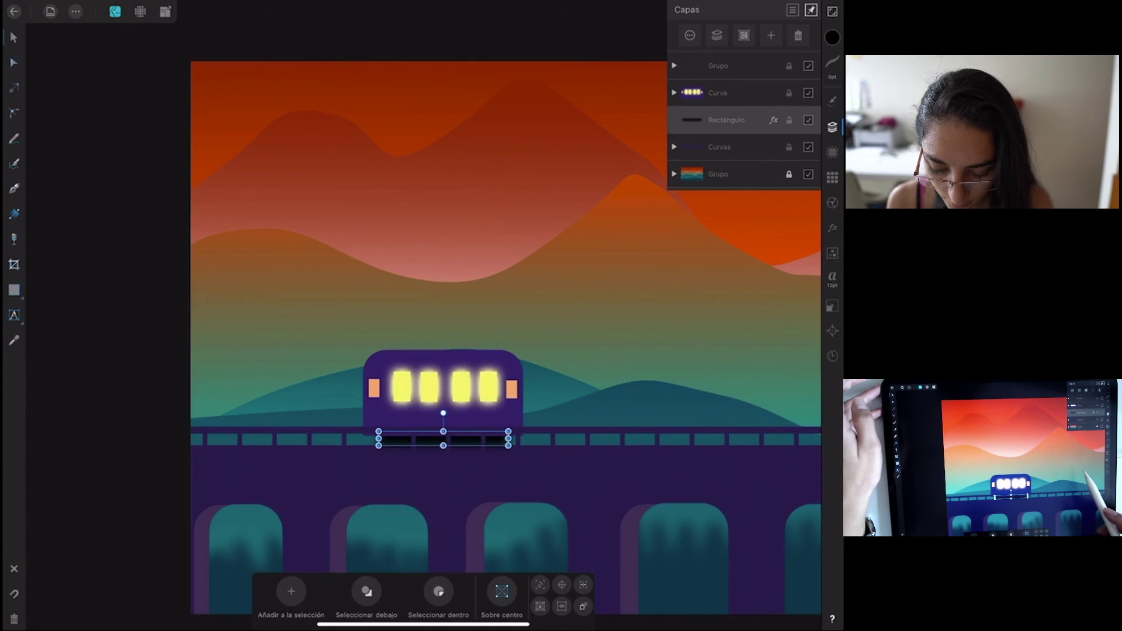
left_click(718, 349)
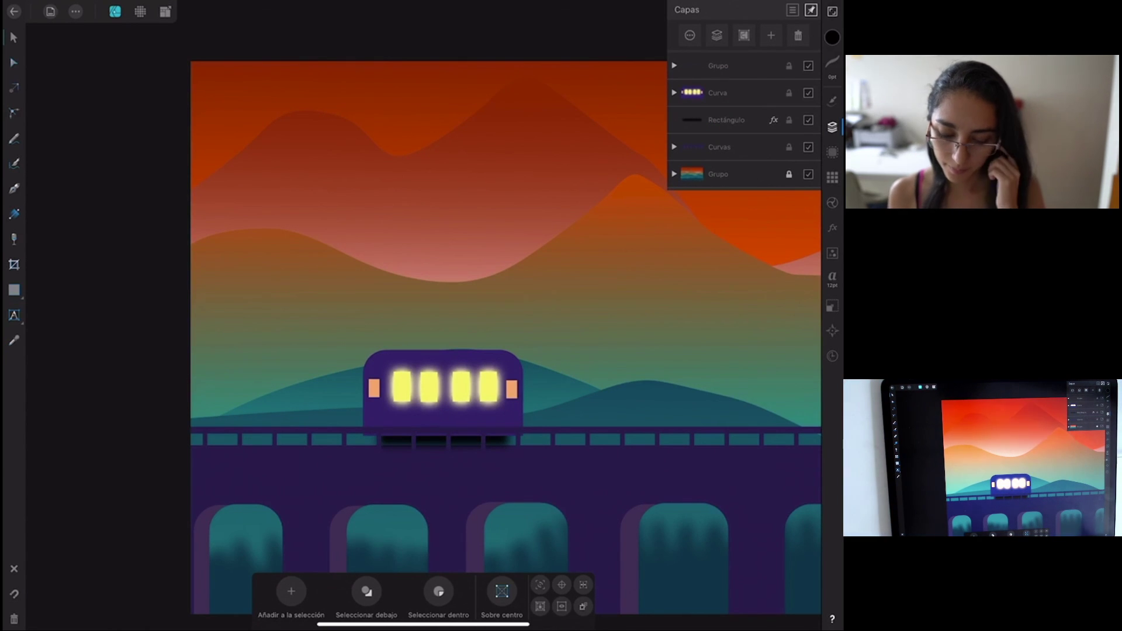
scroll(624, 401, "down", 5)
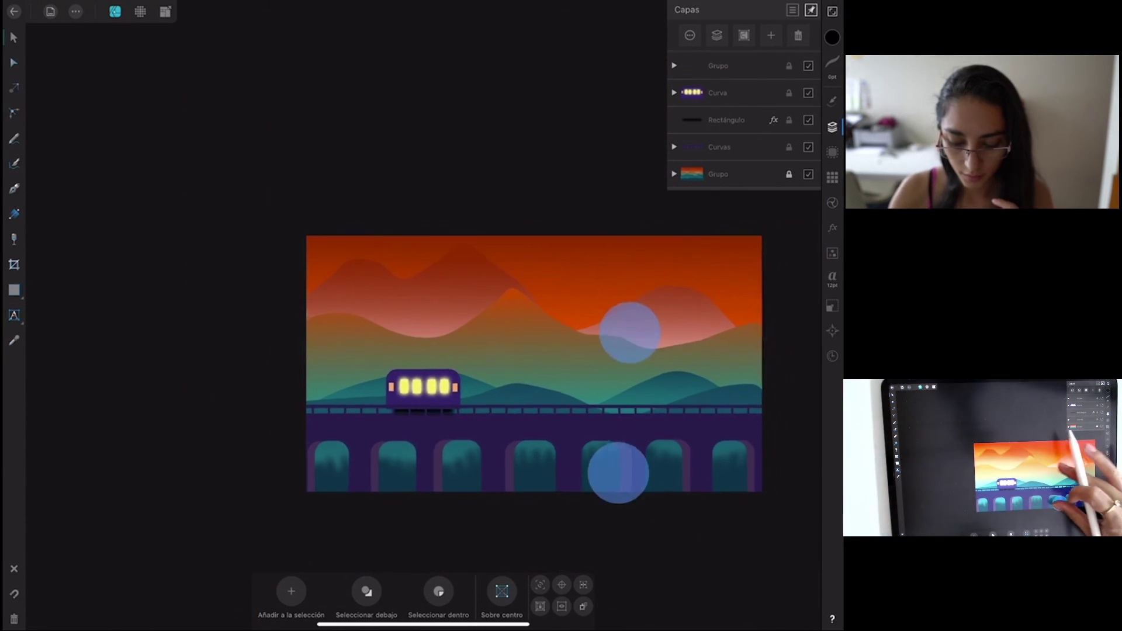
Select the train car, nudge it right, and duplicate it to form more cars along the bridge.
left_click(717, 92)
left_click(719, 67)
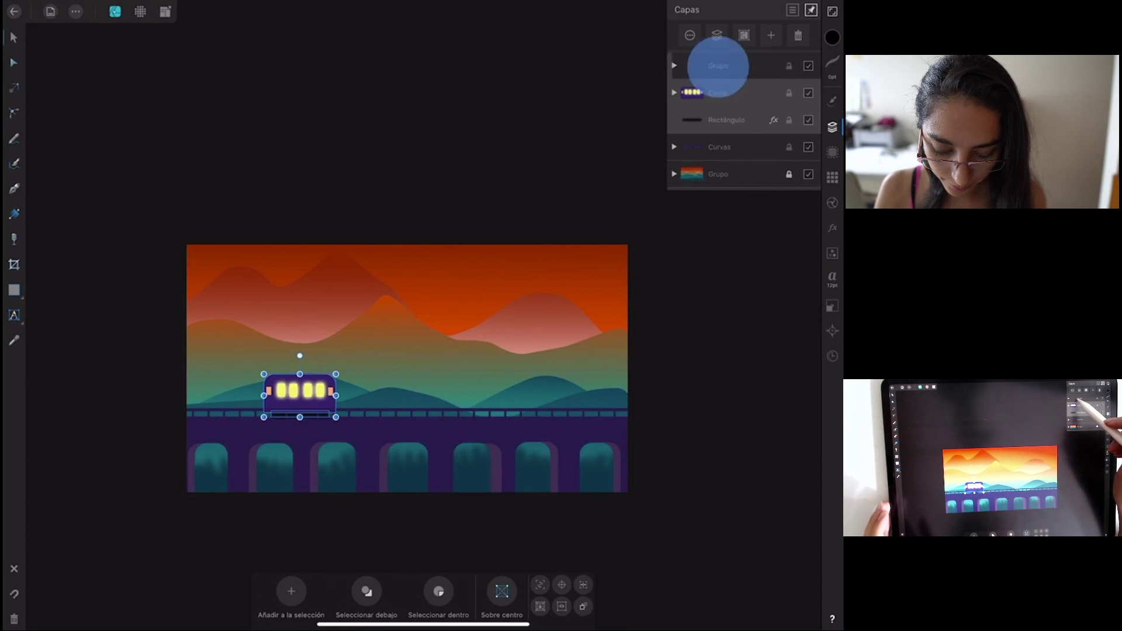
left_click(717, 92)
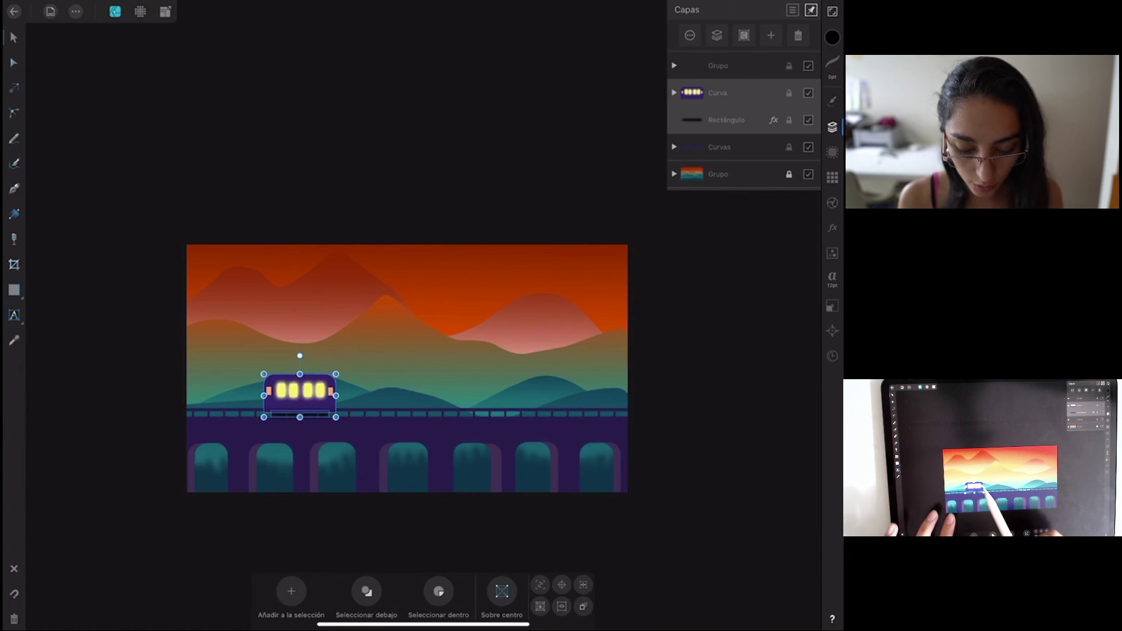
left_click_drag(321, 393, 334, 392)
mouse_move(409, 390)
left_mouse_down()
mouse_move(398, 394)
mouse_move(485, 393)
left_mouse_up()
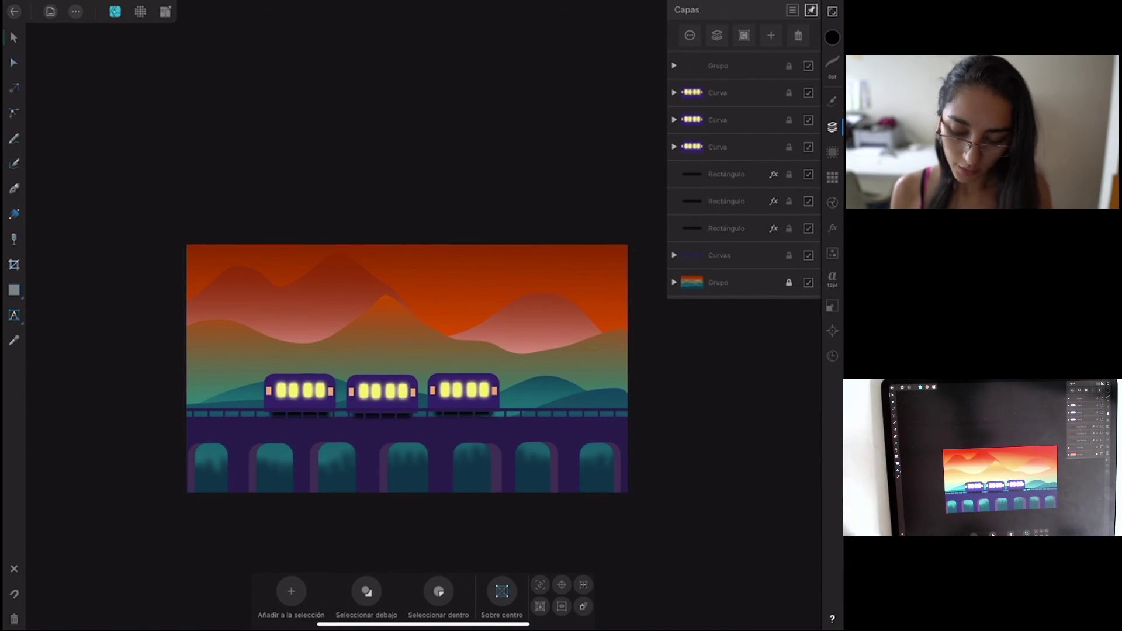
scroll(407, 403, "up", 3)
Draw a small bar between the first two cars, filled with the car's sampled dark purple.
scroll(407, 403, "up", 3)
scroll(407, 403, "up", 2)
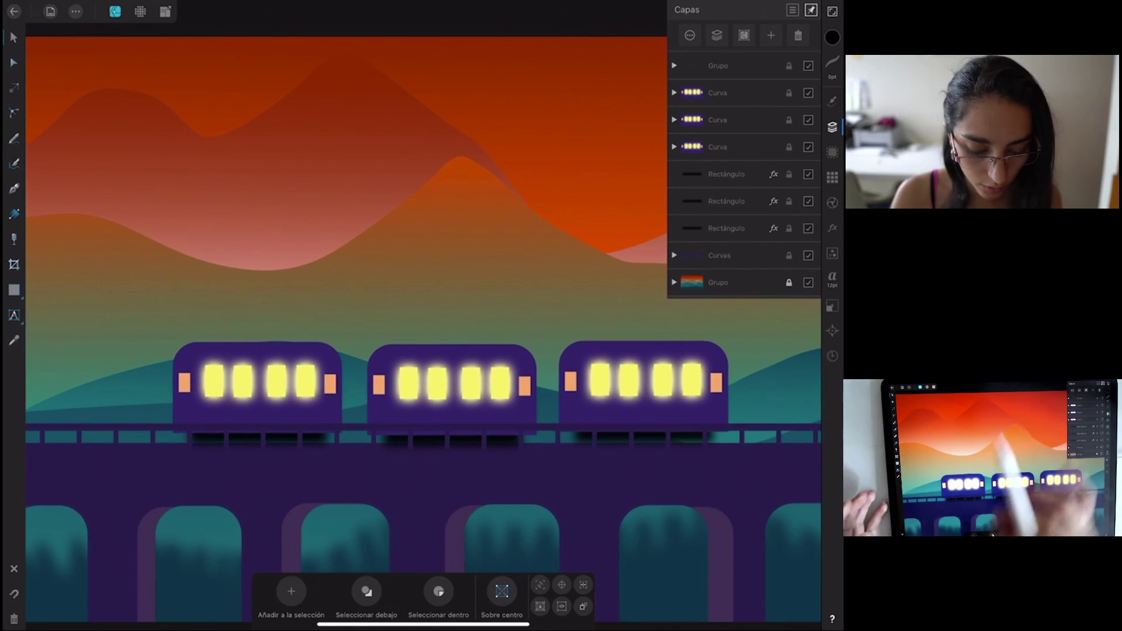
left_click(14, 290)
left_click_drag(338, 411, 372, 416)
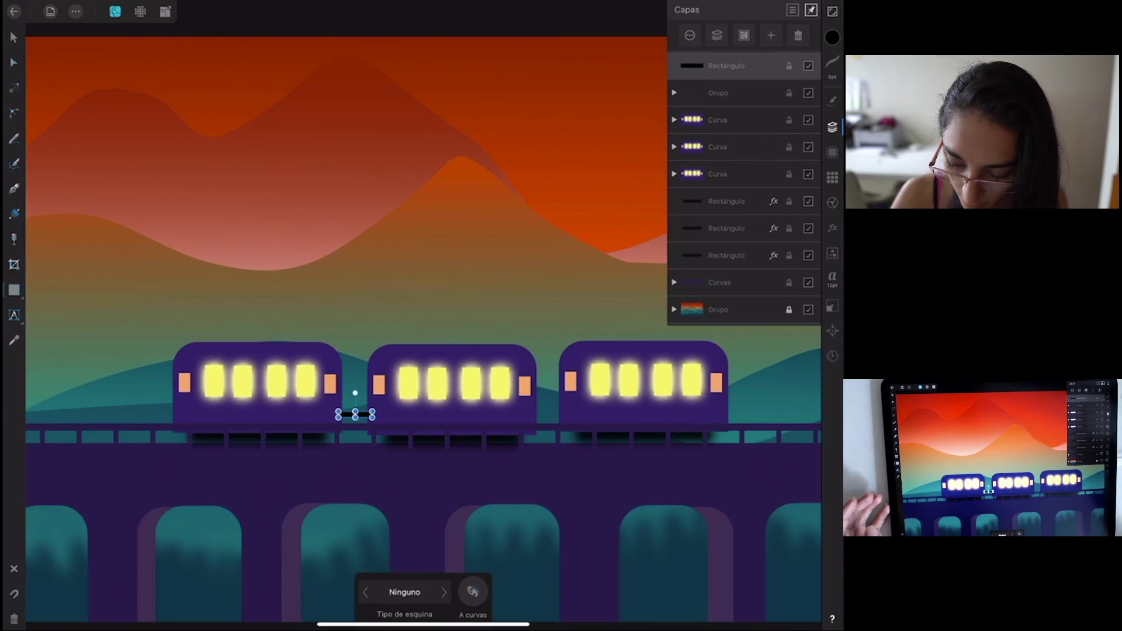
left_click(832, 37)
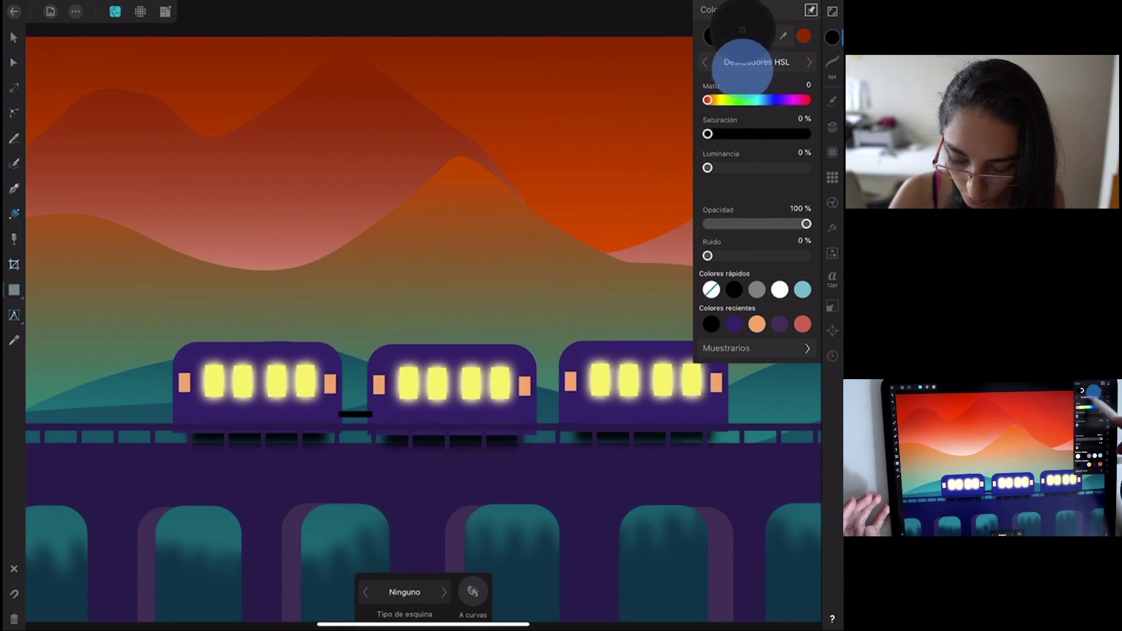
left_click_drag(313, 442, 315, 450)
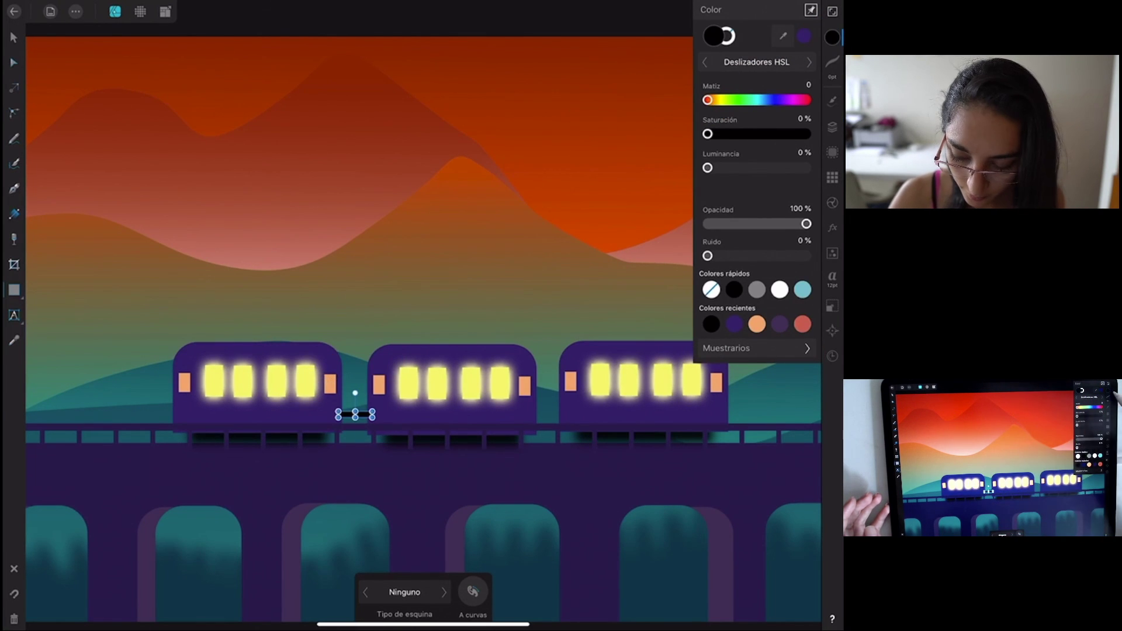
left_click(832, 36)
left_click(832, 37)
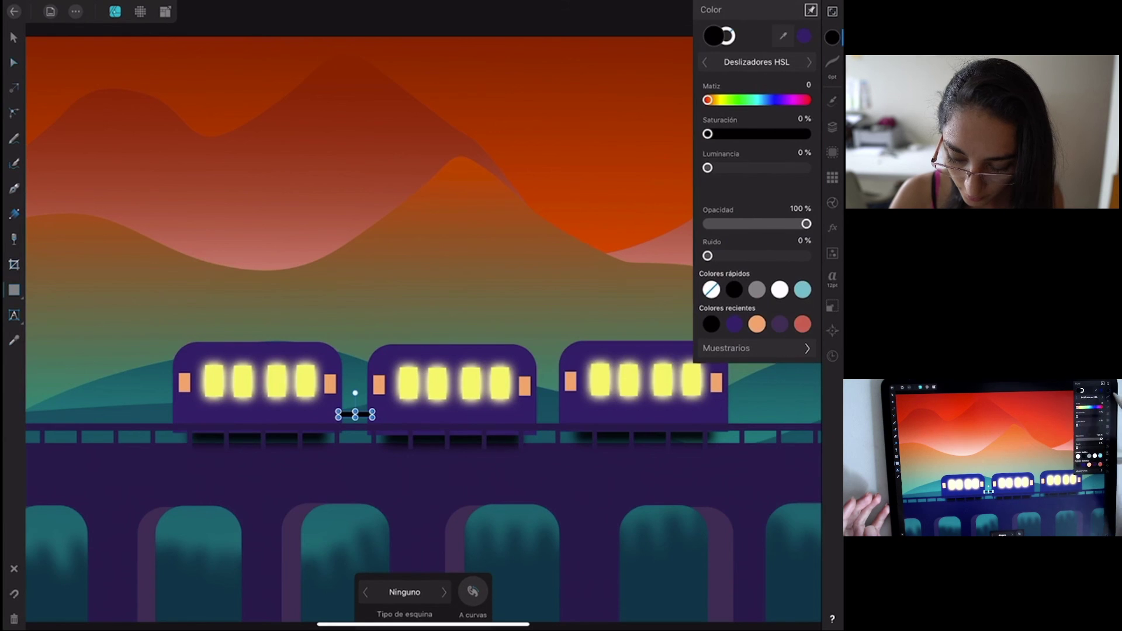
left_click(804, 36)
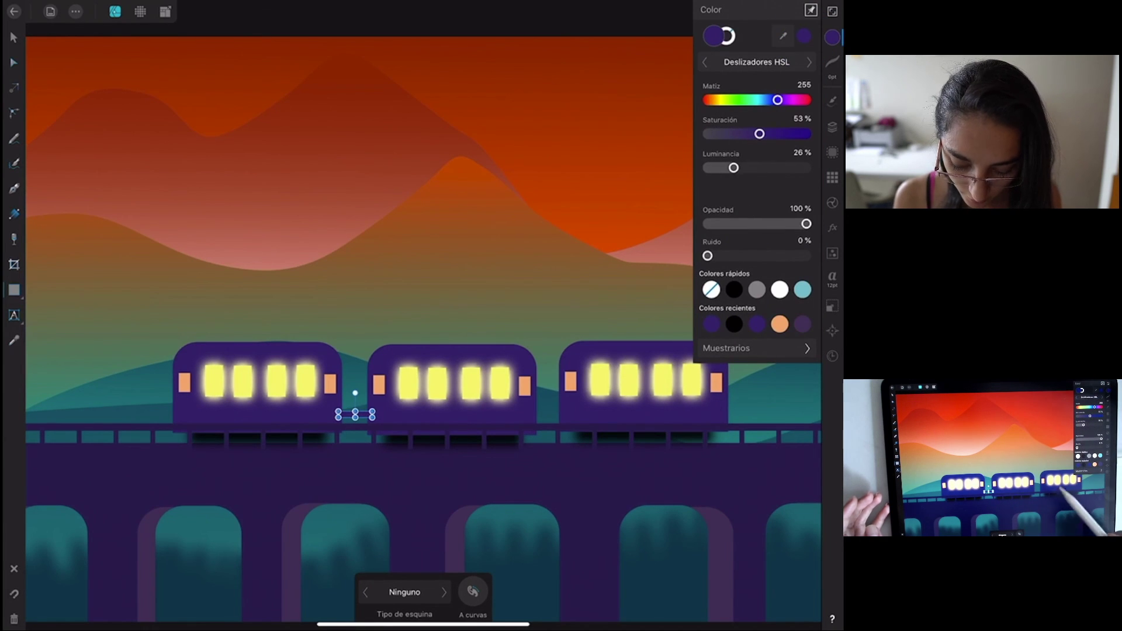
Copy the coupler bar into the gap between the second and third cars.
left_click_drag(355, 412, 560, 407)
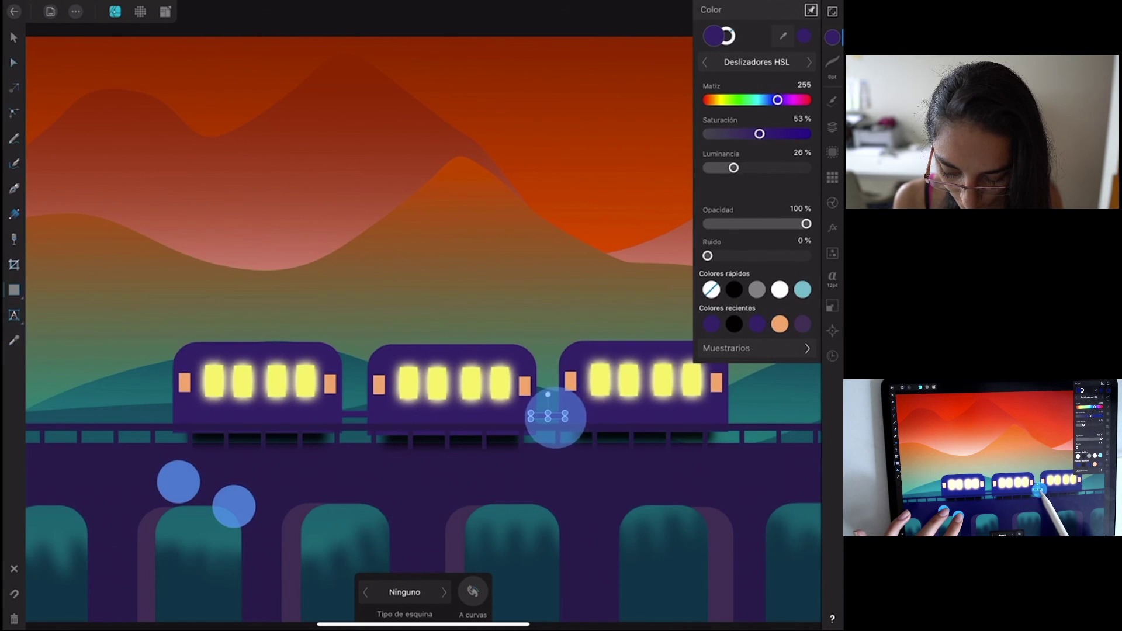
scroll(547, 388, "down", 3)
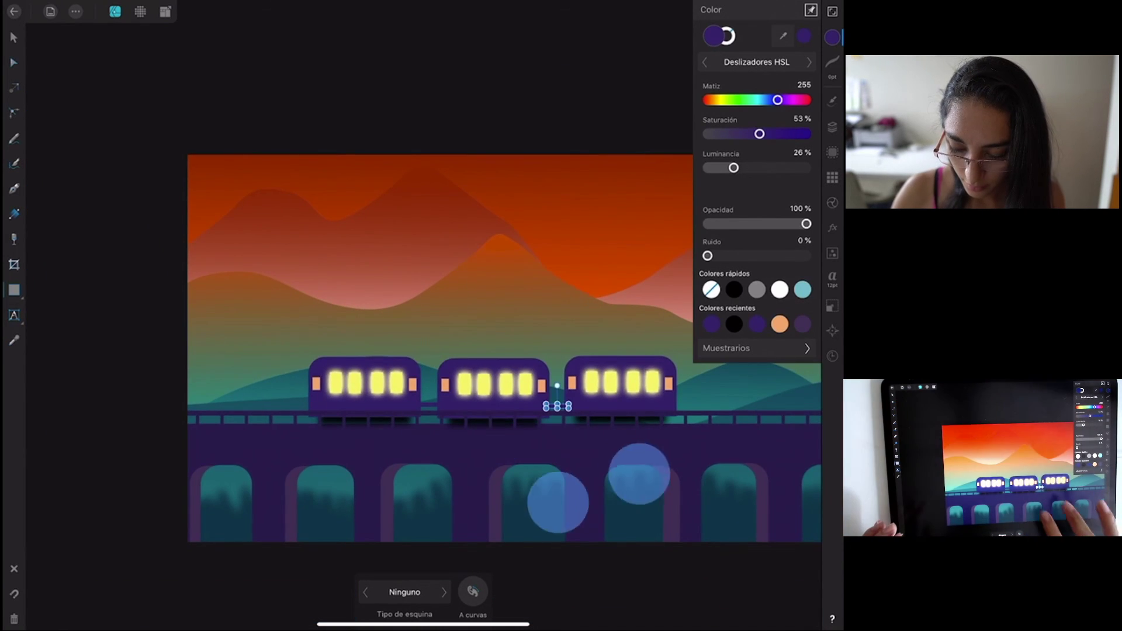
left_click_drag(558, 503, 320, 518)
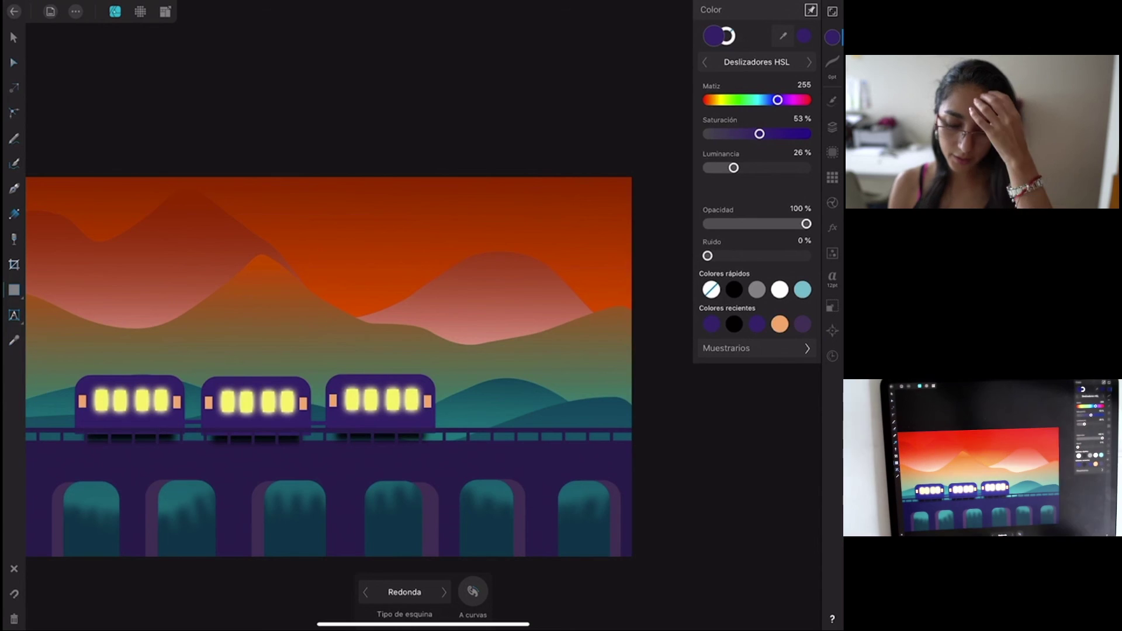
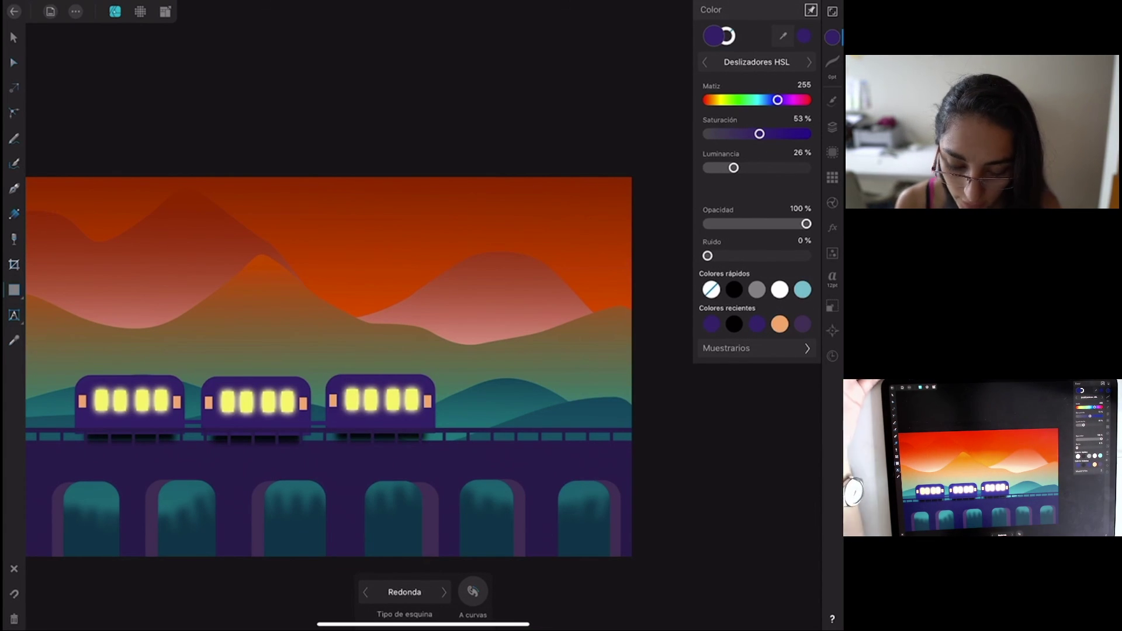
Draw the locomotive outline with the Pen tool in front of the carriages.
left_click(832, 36)
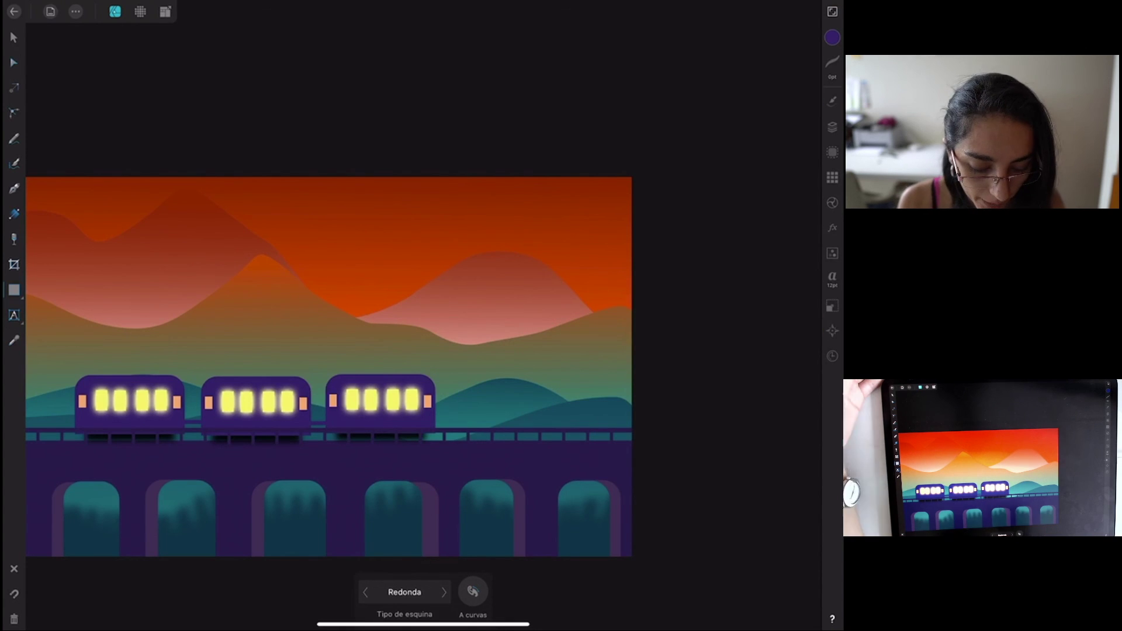
left_click(14, 188)
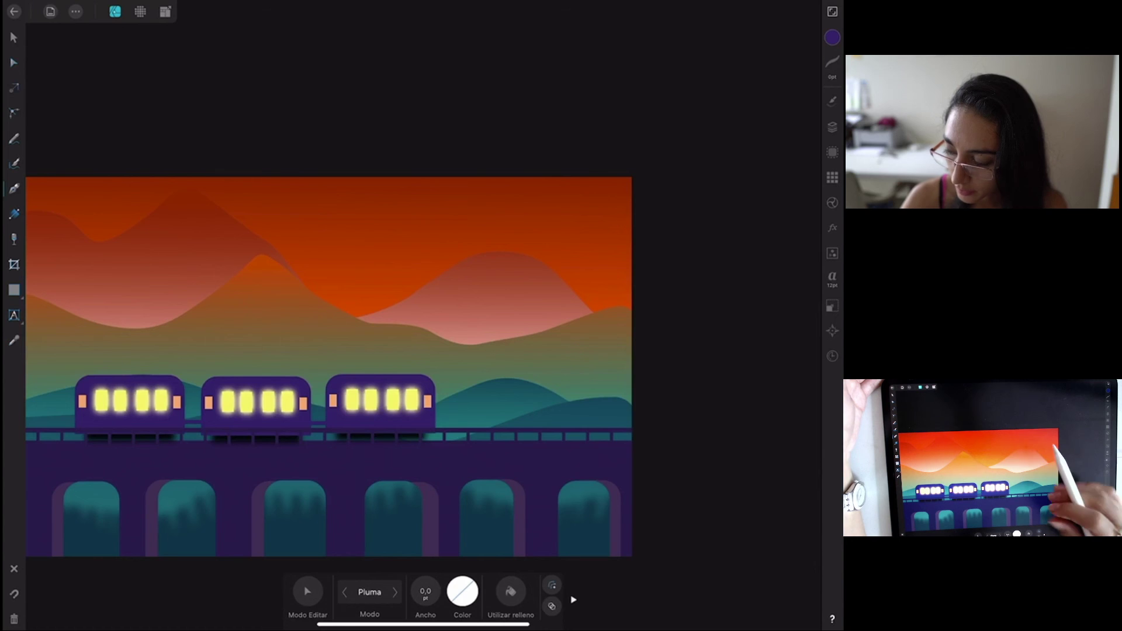
scroll(500, 464, "up", 3)
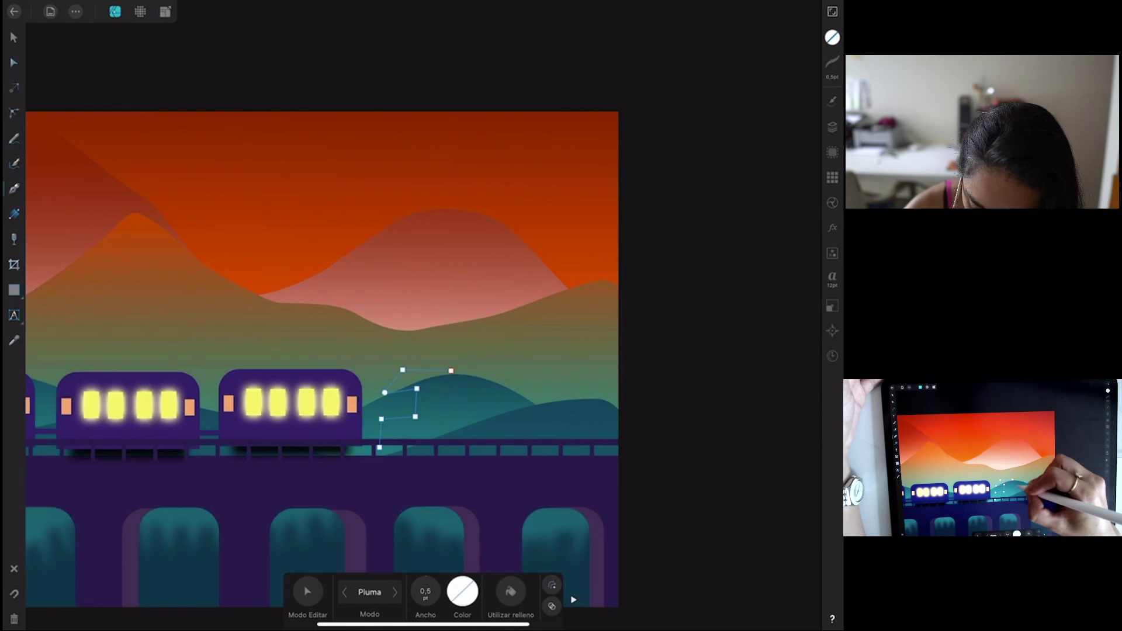
left_click_drag(475, 389, 476, 418)
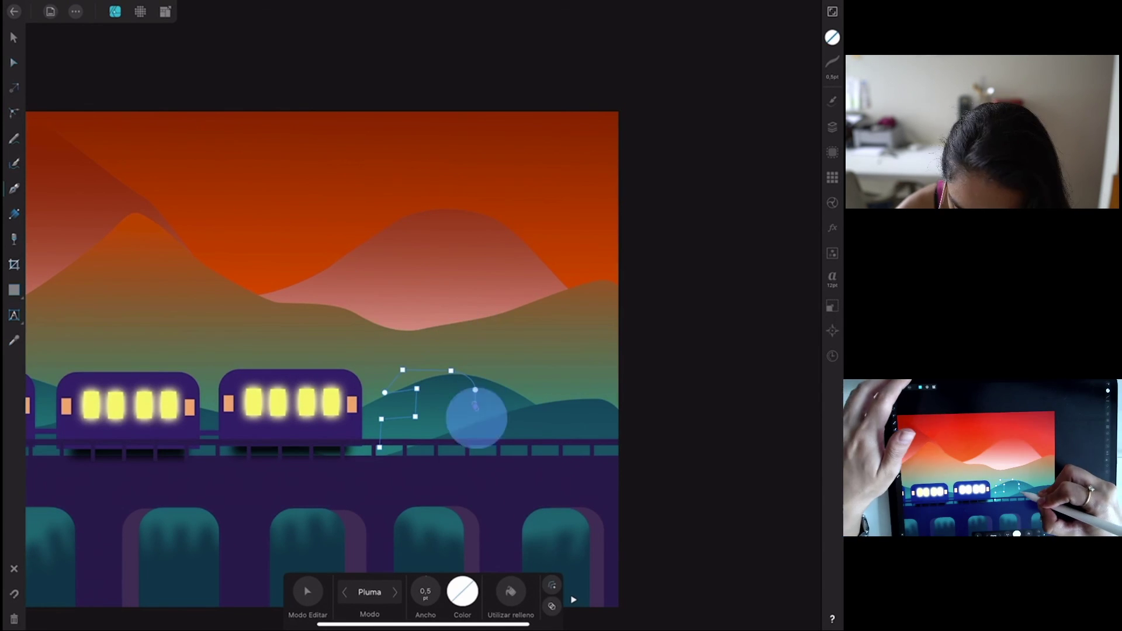
left_click(514, 409)
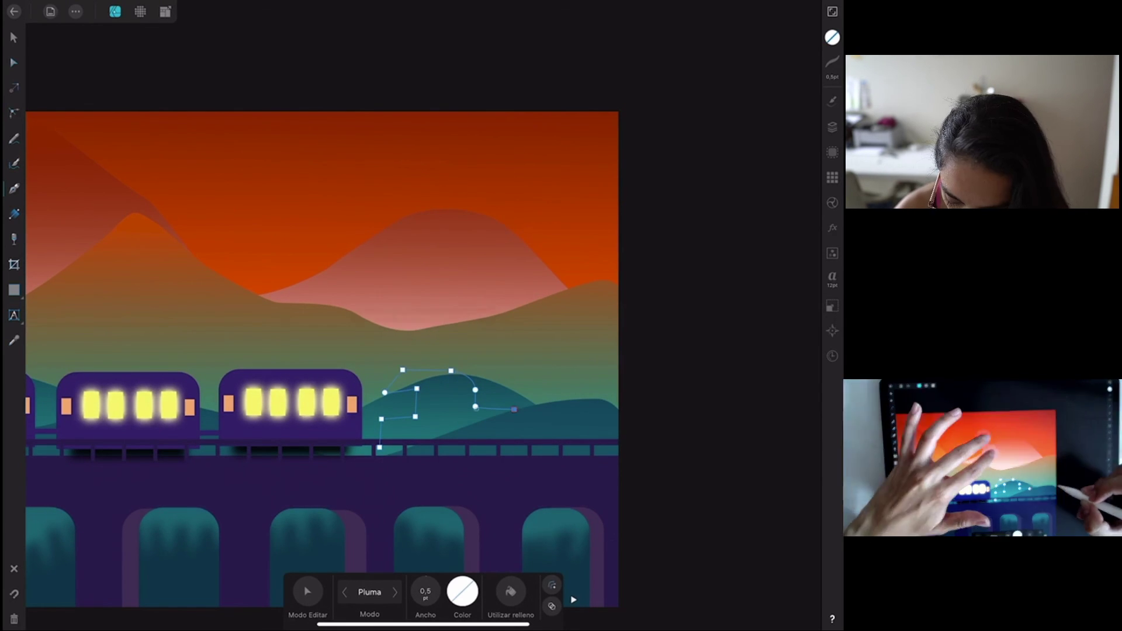
left_click(572, 410)
left_click_drag(576, 434, 578, 454)
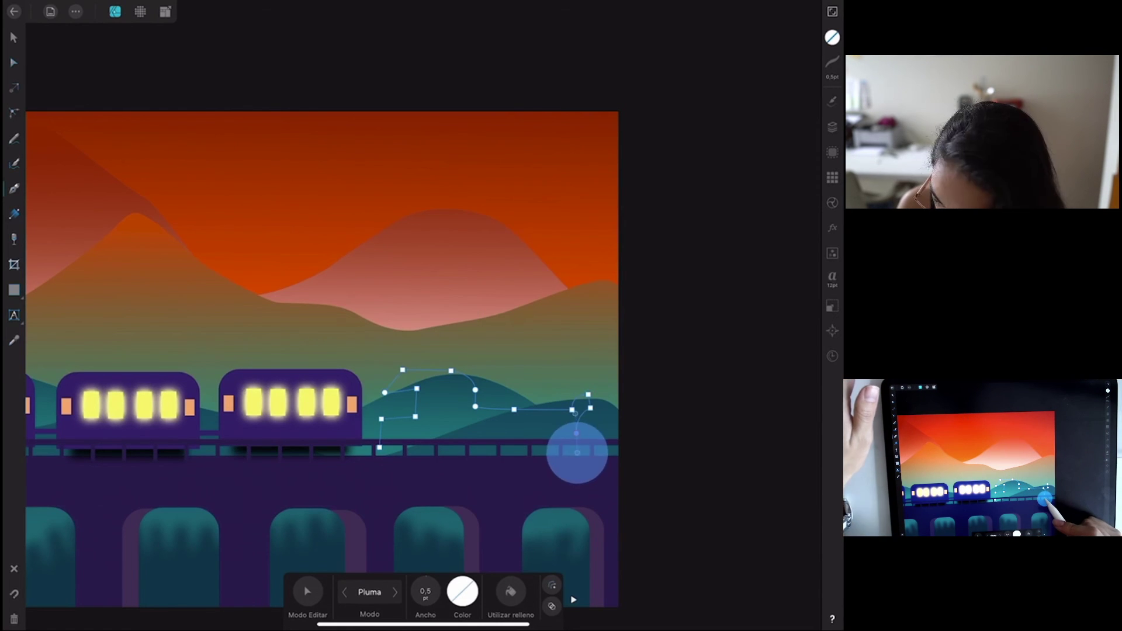
Reshape the top and front curve of the locomotive outline with the Node tool.
left_click(12, 63)
left_click(401, 368)
left_click(414, 392)
left_click_drag(415, 392, 416, 384)
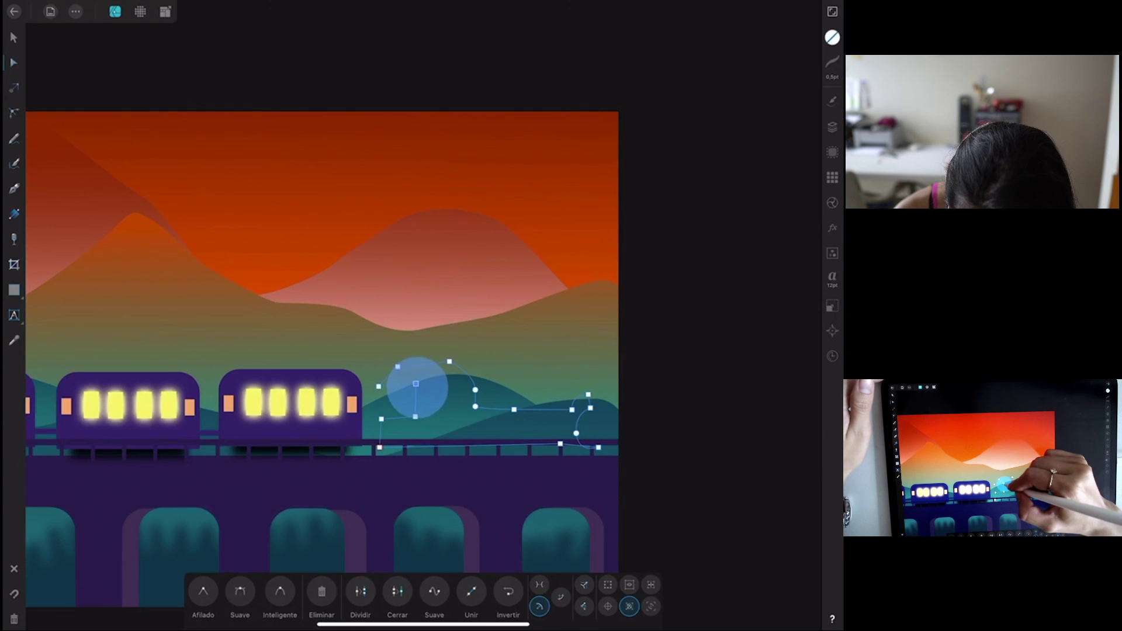
left_click_drag(381, 419, 380, 411)
left_click_drag(450, 362, 450, 366)
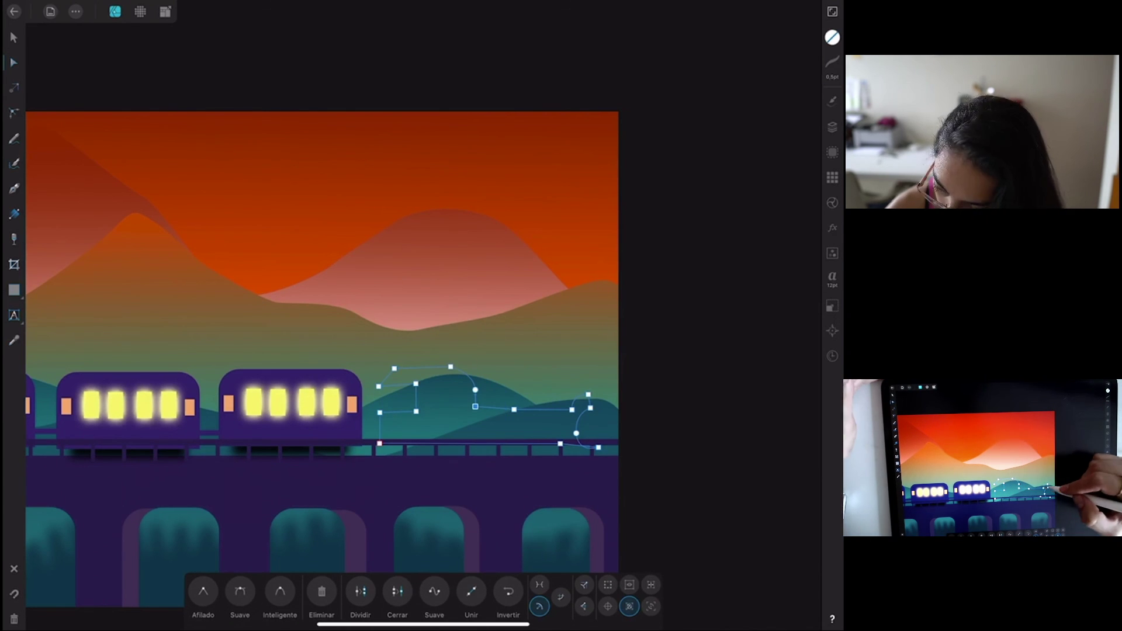
mouse_move(574, 412)
left_mouse_down()
mouse_move(585, 416)
mouse_move(580, 439)
left_mouse_up()
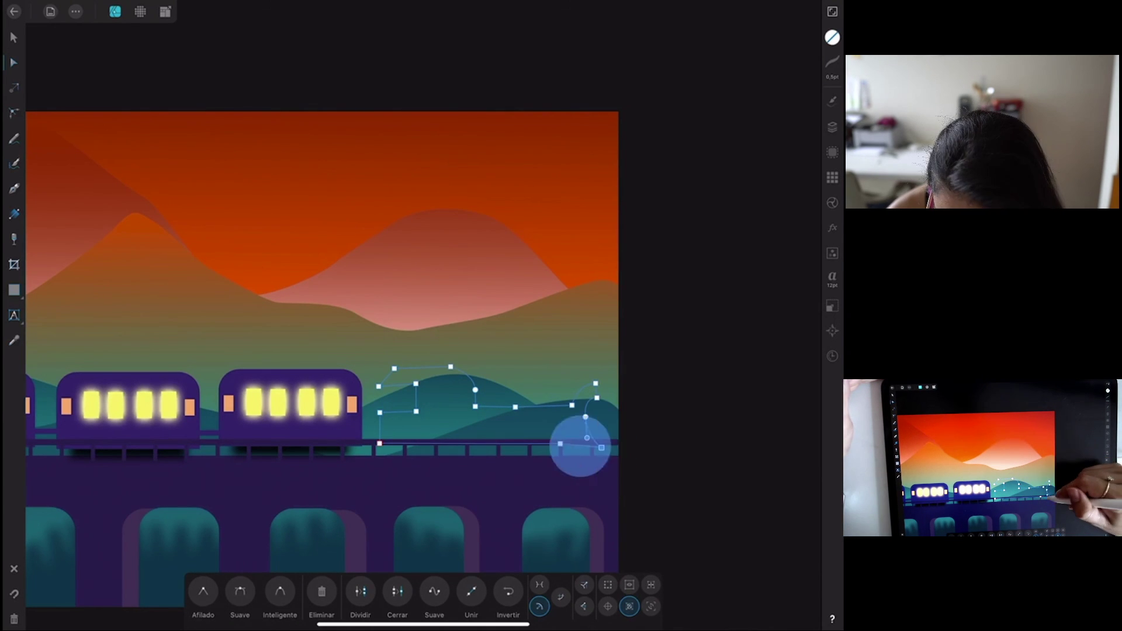
Fill the locomotive shape with dark purple.
left_click(832, 37)
left_click(711, 323)
left_click(13, 188)
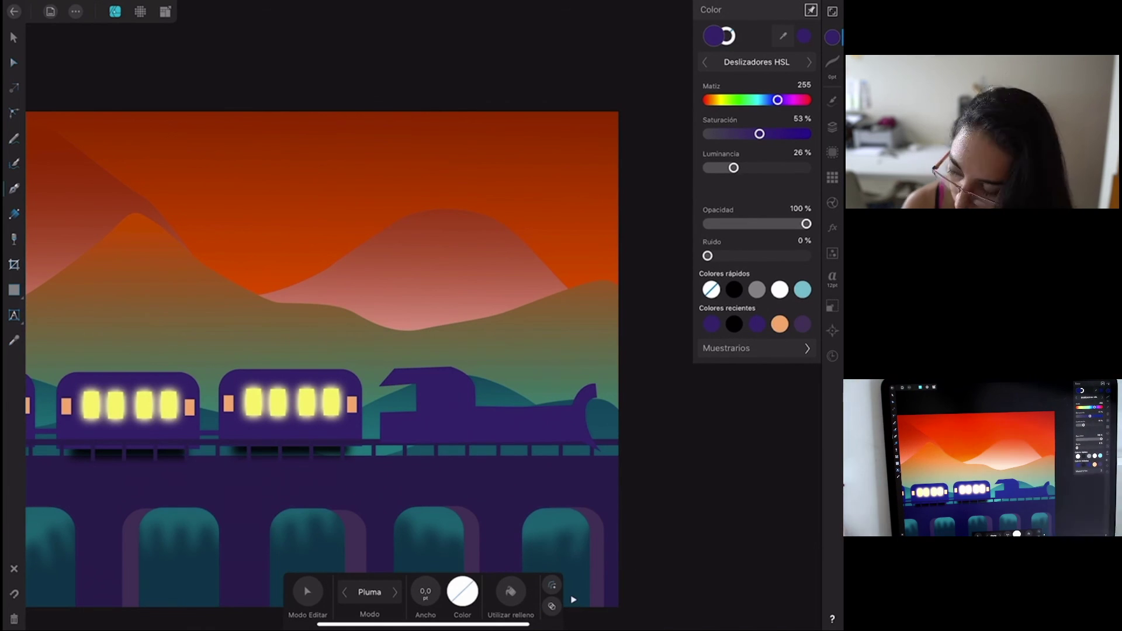
Adjust the nodes of the chimney and the small locomotive shapes.
left_click(14, 37)
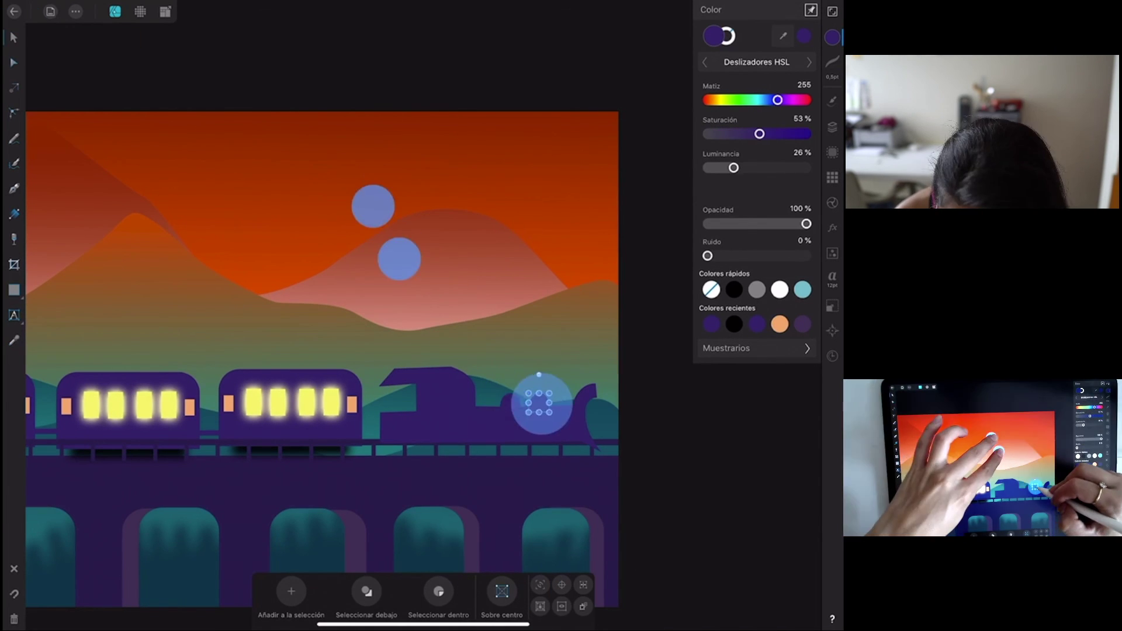
left_click_drag(539, 401, 496, 401)
left_click(13, 63)
left_click(555, 401)
left_click(14, 38)
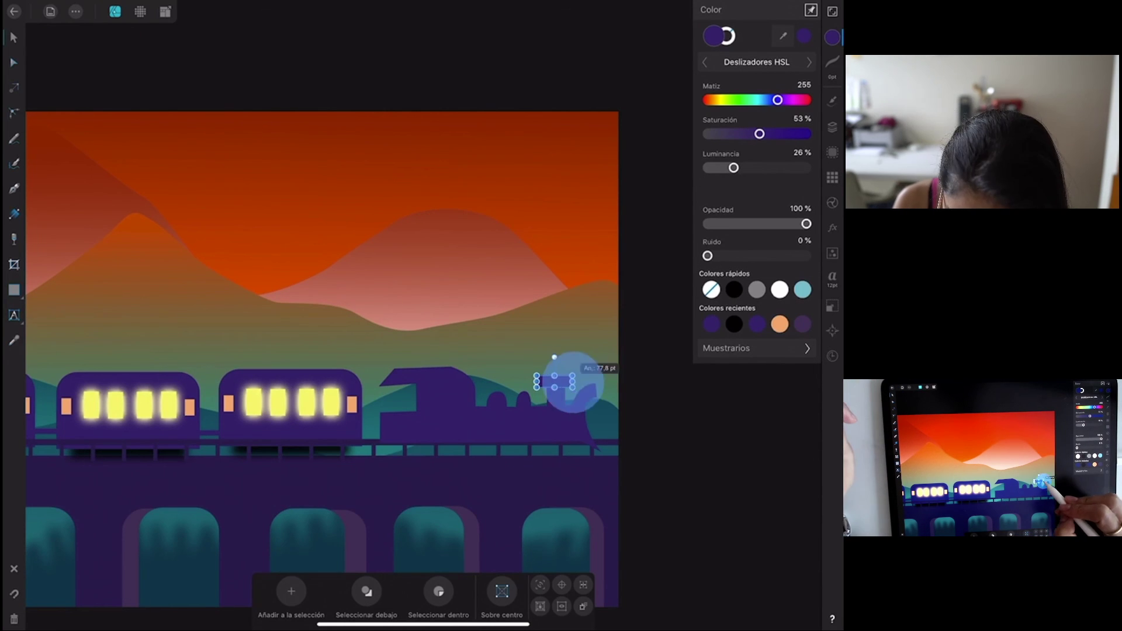
left_click(14, 62)
left_click(448, 403)
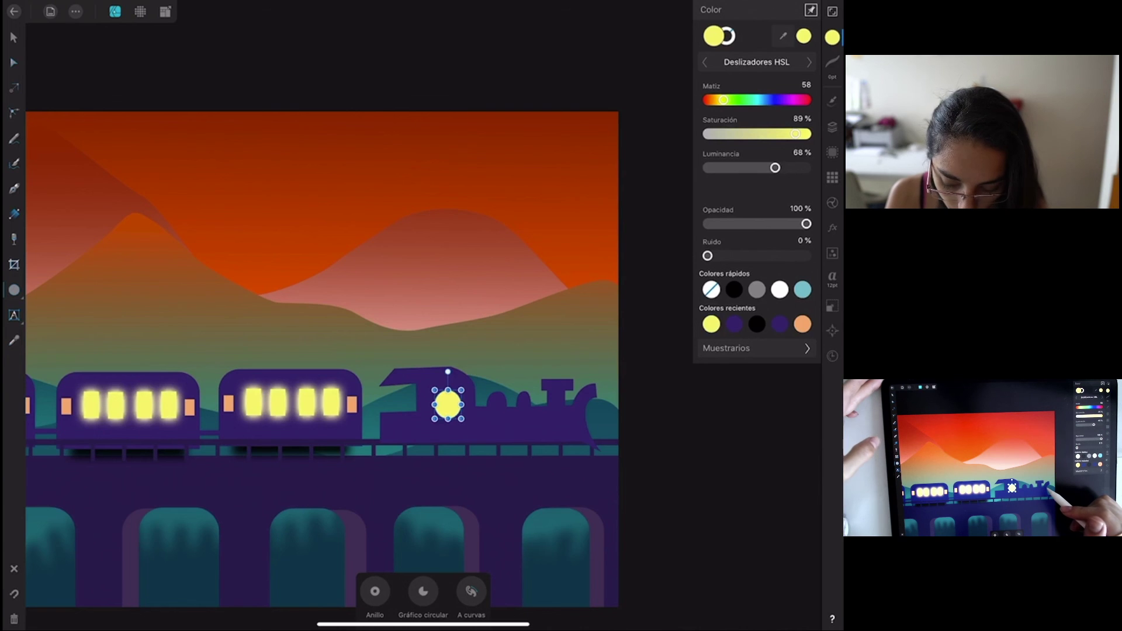
Draw the small yellow headlight ellipse at the front and select both yellow lights.
left_click_drag(581, 409, 590, 438)
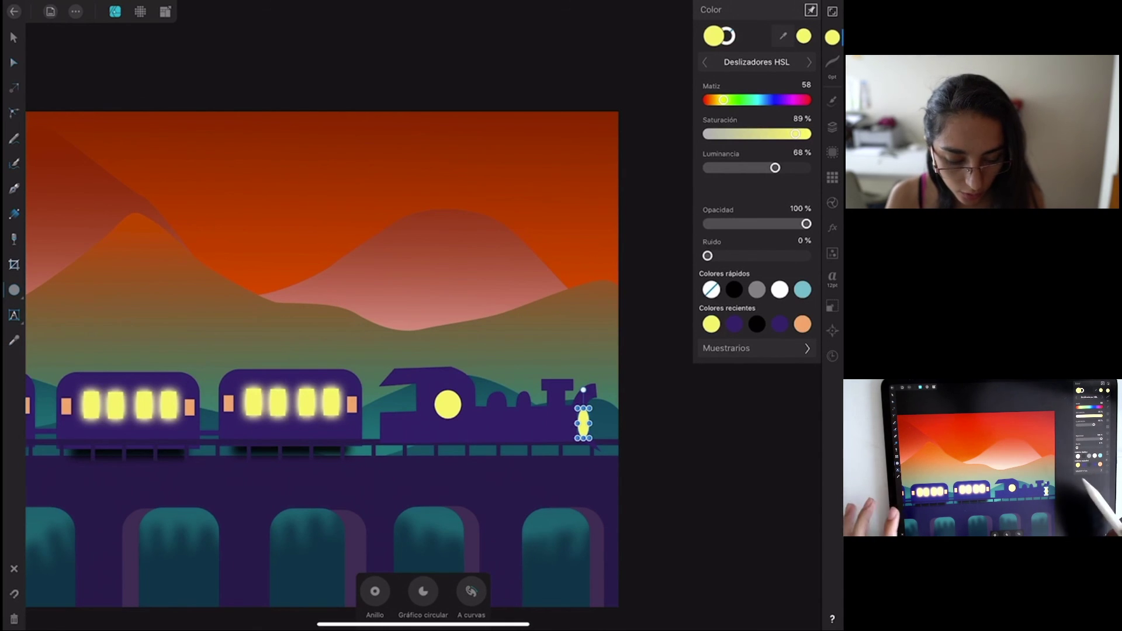
left_click(831, 127)
left_click(718, 93, "shift")
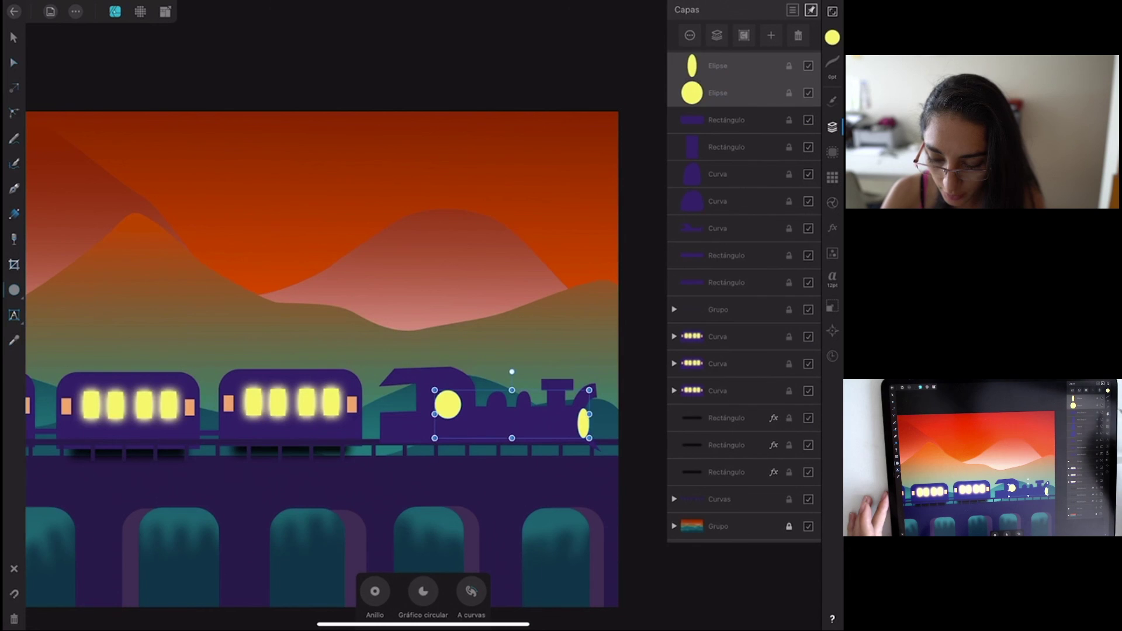
Give the window and headlight an Outer Glow of about 99 px in the sampled window yellow.
left_click(832, 228)
left_click(762, 129)
left_click_drag(456, 591, 476, 563)
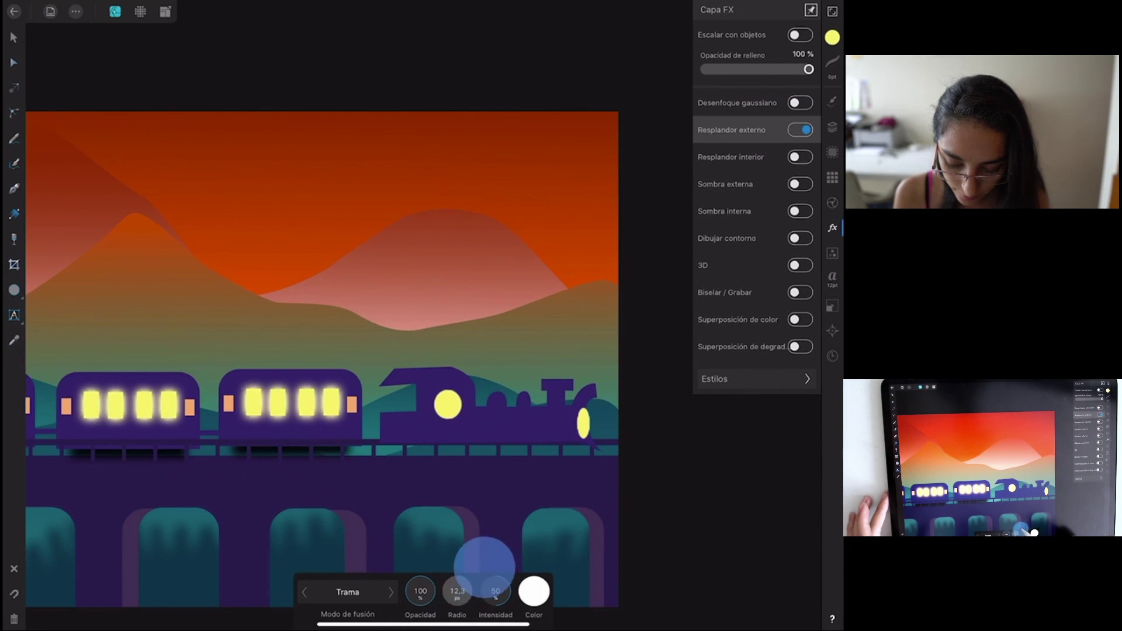
left_click(534, 591)
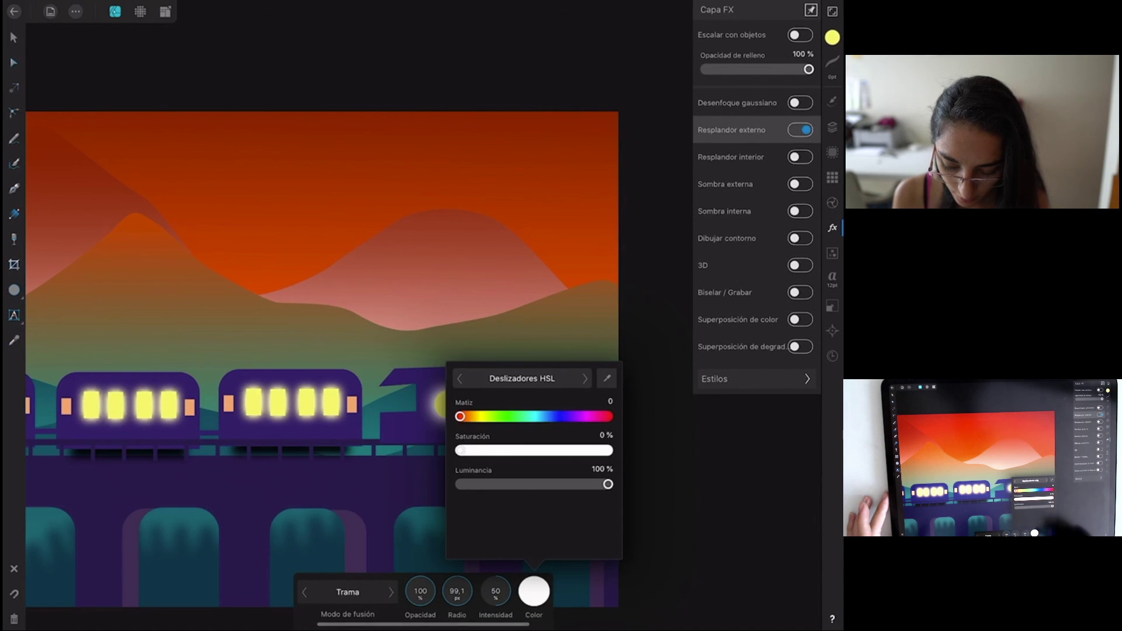
left_click_drag(606, 378, 333, 404)
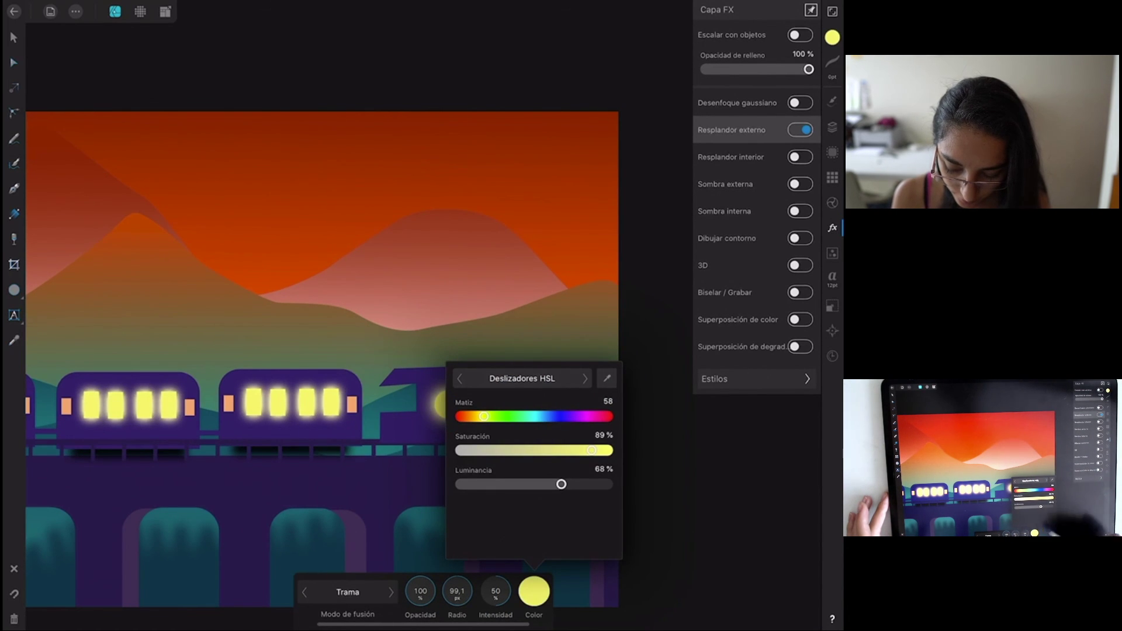
left_click(534, 591)
left_click(14, 37)
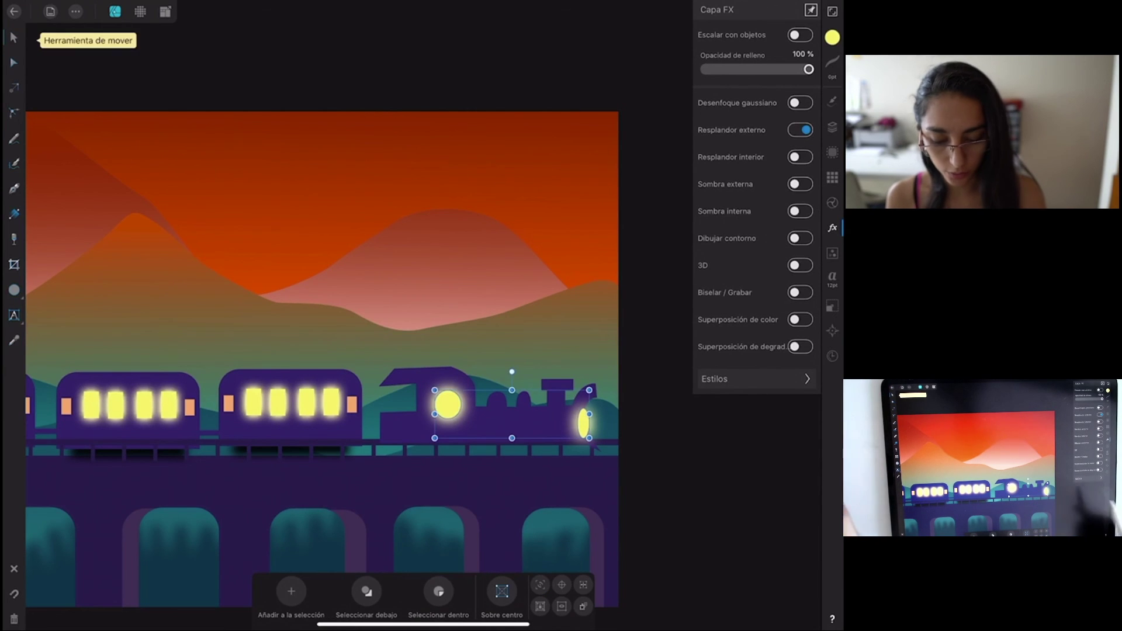
left_click(14, 569)
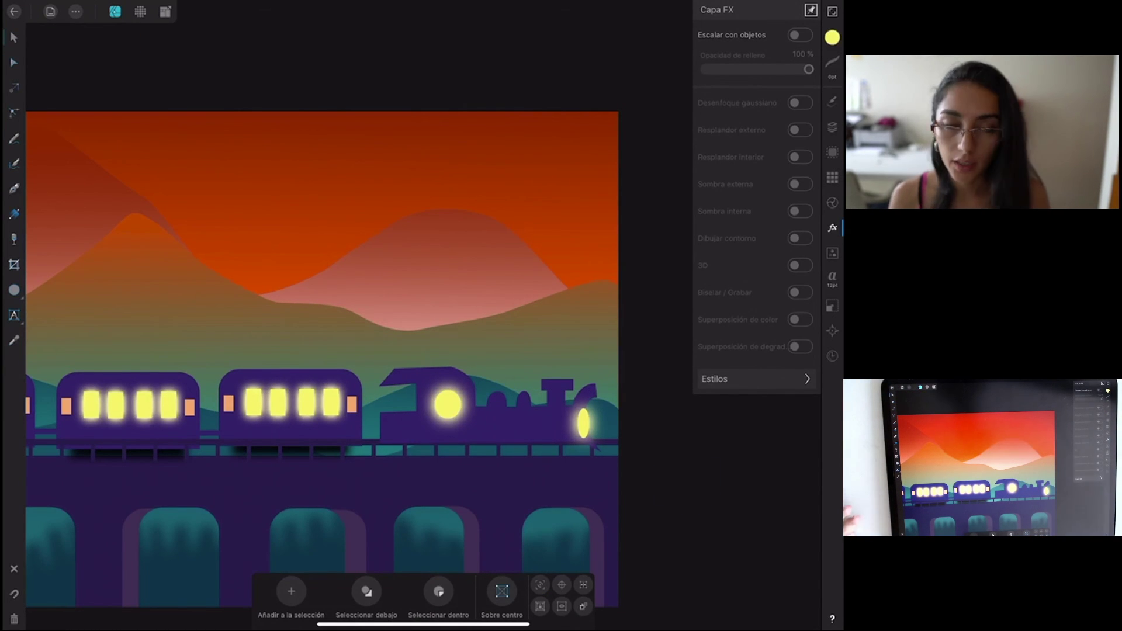
left_click(14, 289)
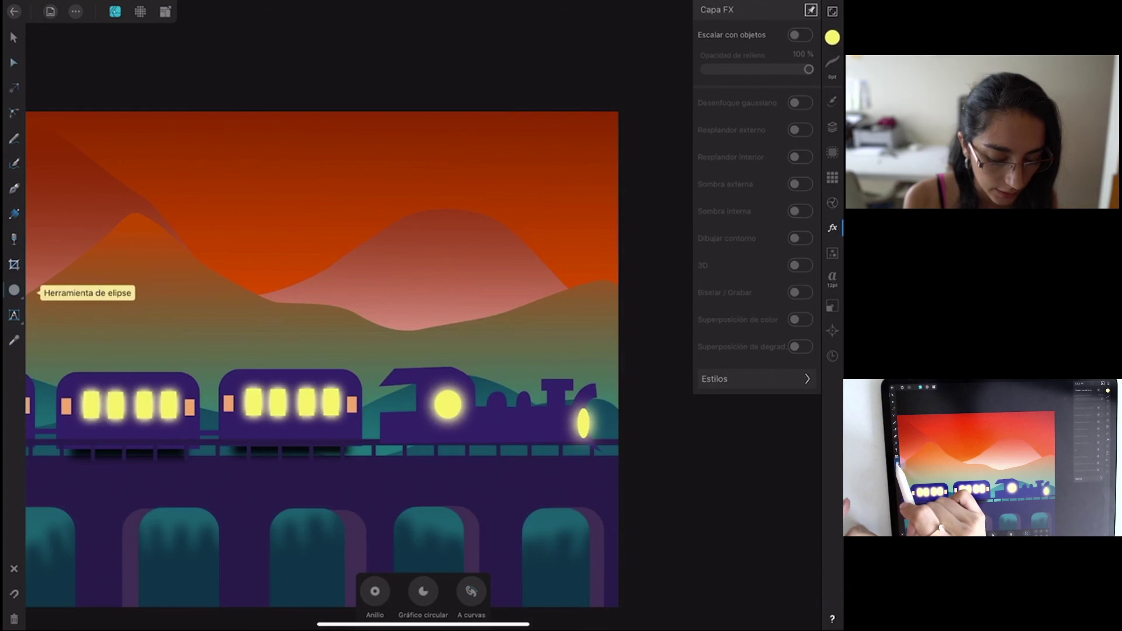
Draw the first wheel circle and colour it dark purple at 18% luminance.
left_click_drag(397, 441, 419, 460)
left_click(832, 37)
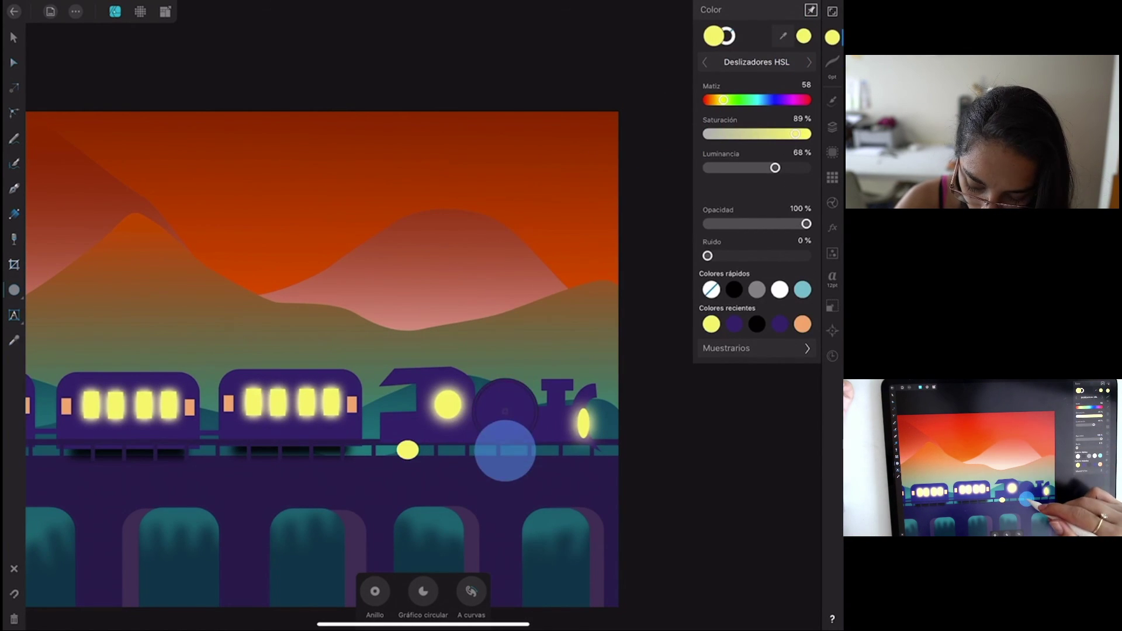
left_click(408, 450)
left_click(734, 323)
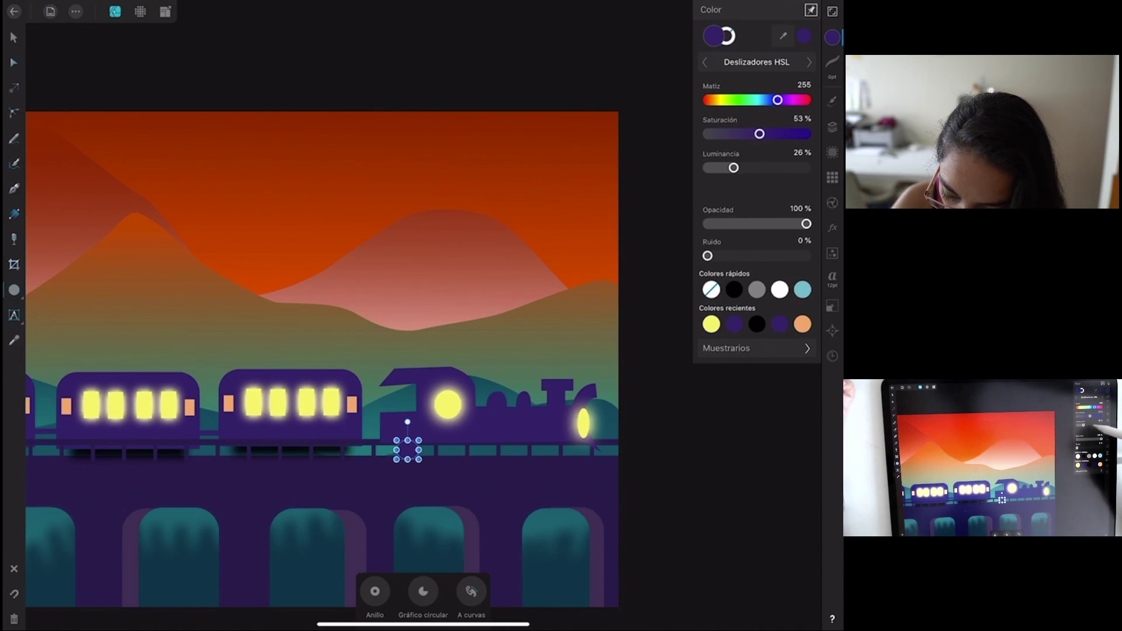
left_click_drag(734, 168, 730, 168)
mouse_move(444, 435)
left_mouse_down()
mouse_move(467, 459)
mouse_move(514, 450)
mouse_move(526, 459)
mouse_move(513, 438)
left_mouse_up()
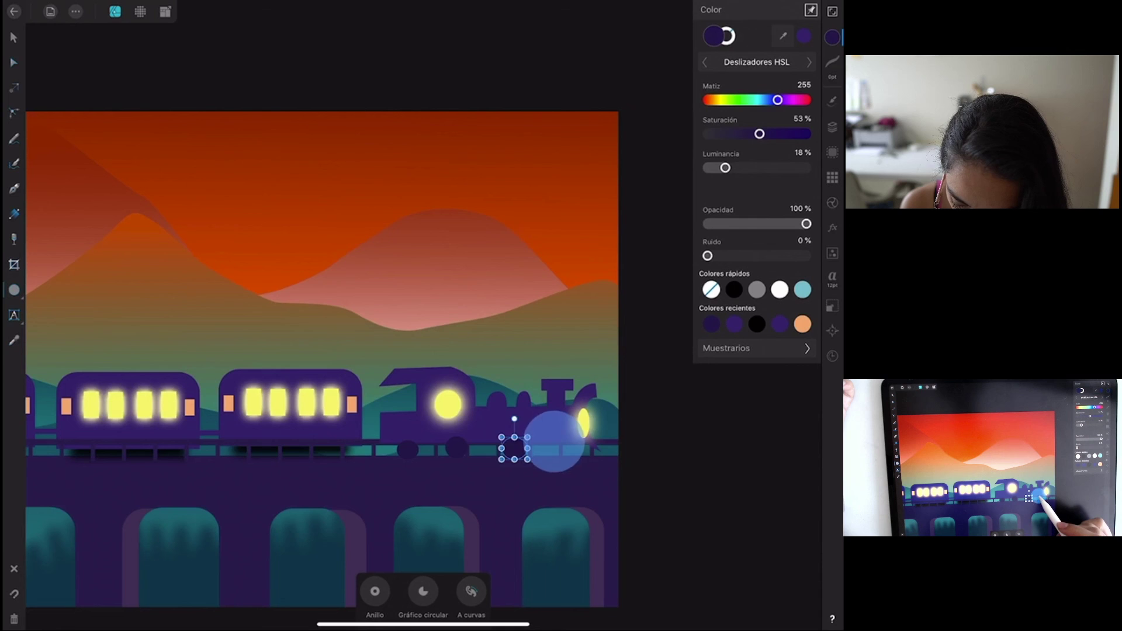
Add another wheel under the locomotive and make a neighbouring wheel slightly taller.
left_click_drag(573, 457, 573, 457)
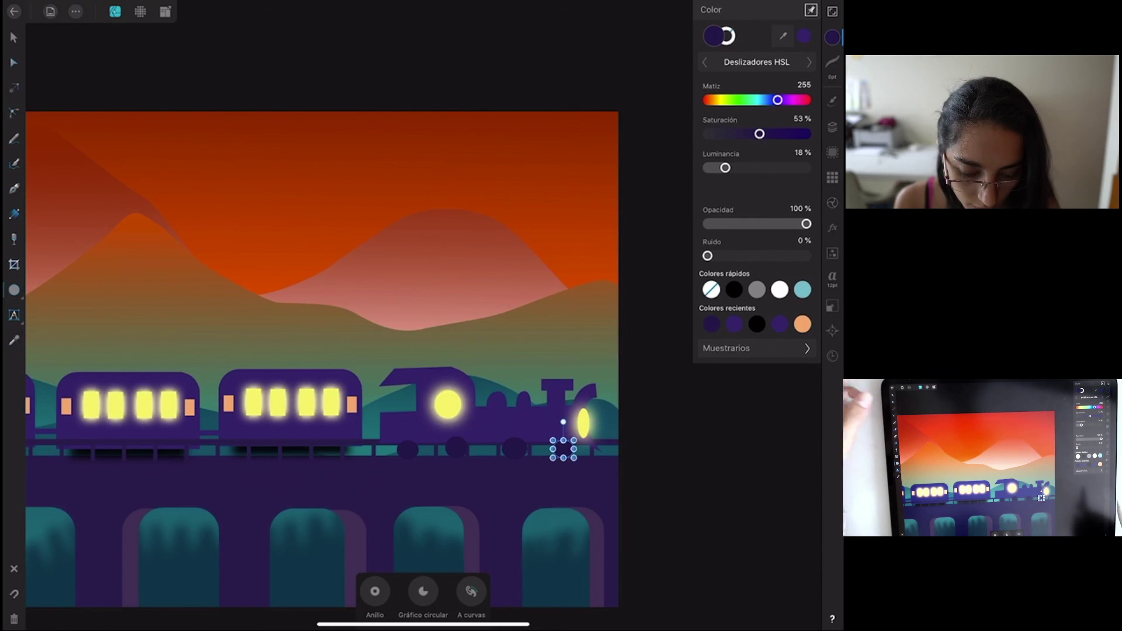
left_click(13, 37)
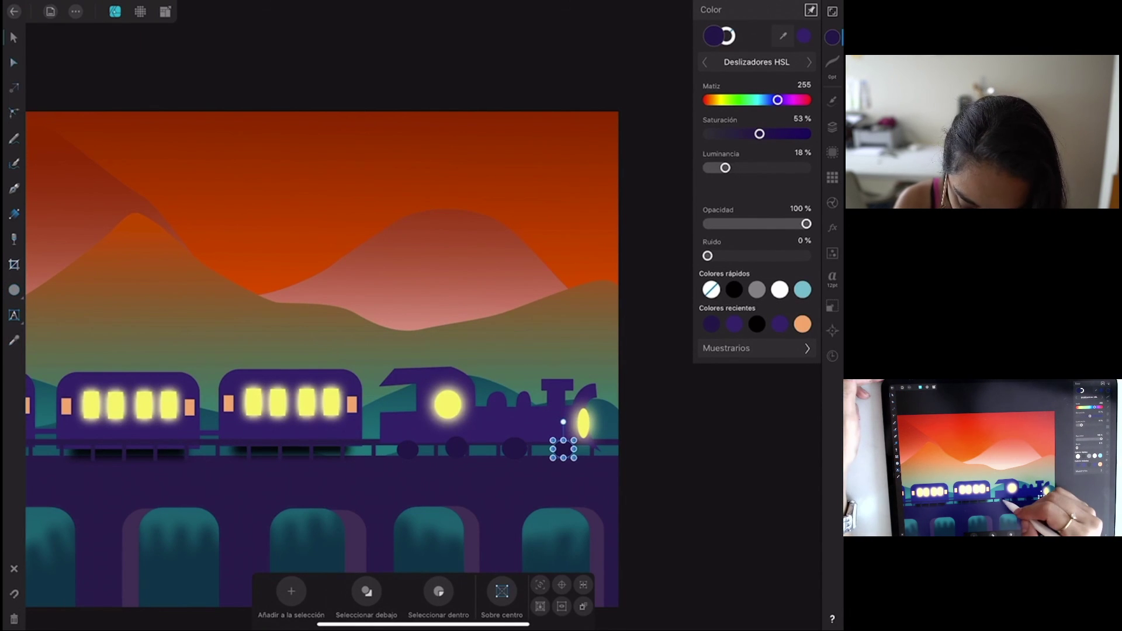
left_click(456, 447)
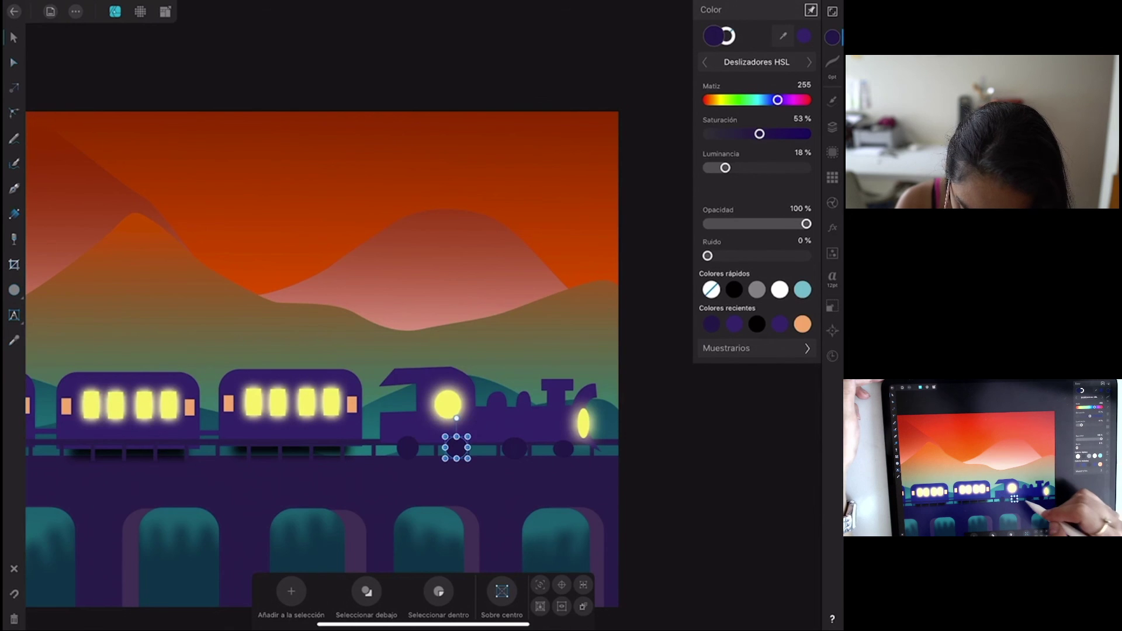
left_click_drag(527, 437, 563, 436)
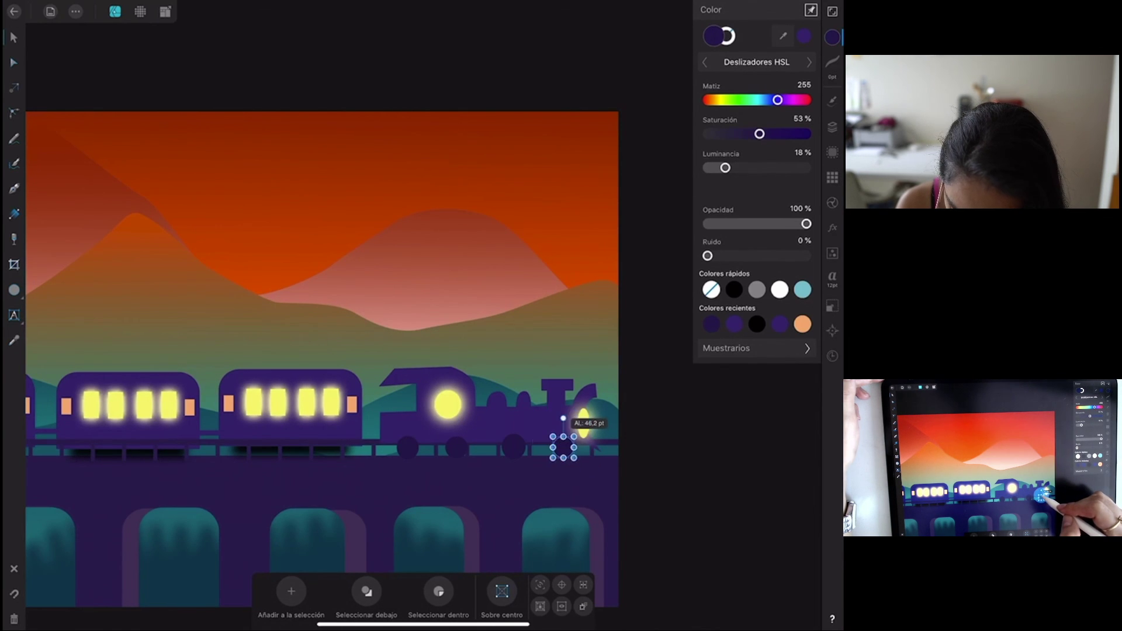
left_click(832, 127)
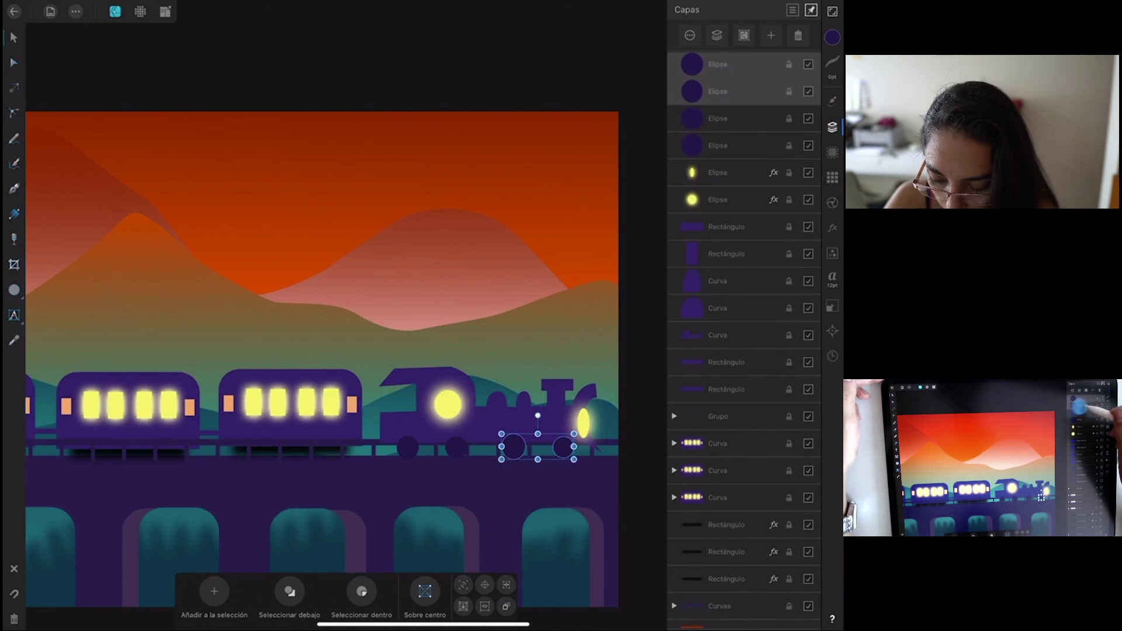
Group the wheel ellipses and move the group lower in the layer stack.
left_click(718, 118)
left_click(717, 145)
key("ctrl+g")
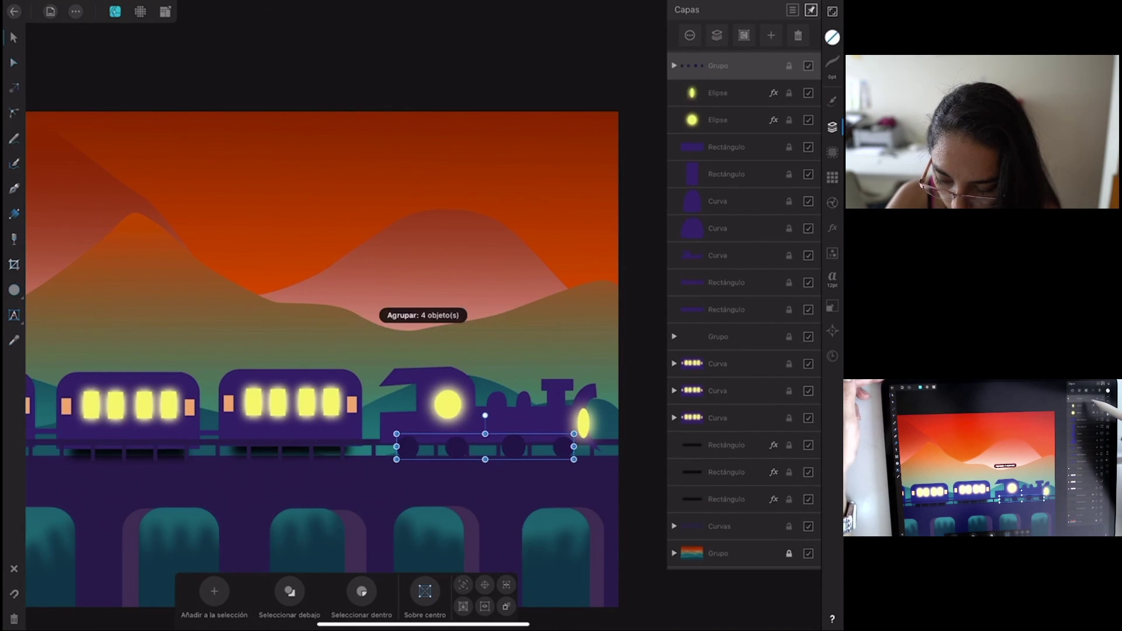
left_click(749, 73)
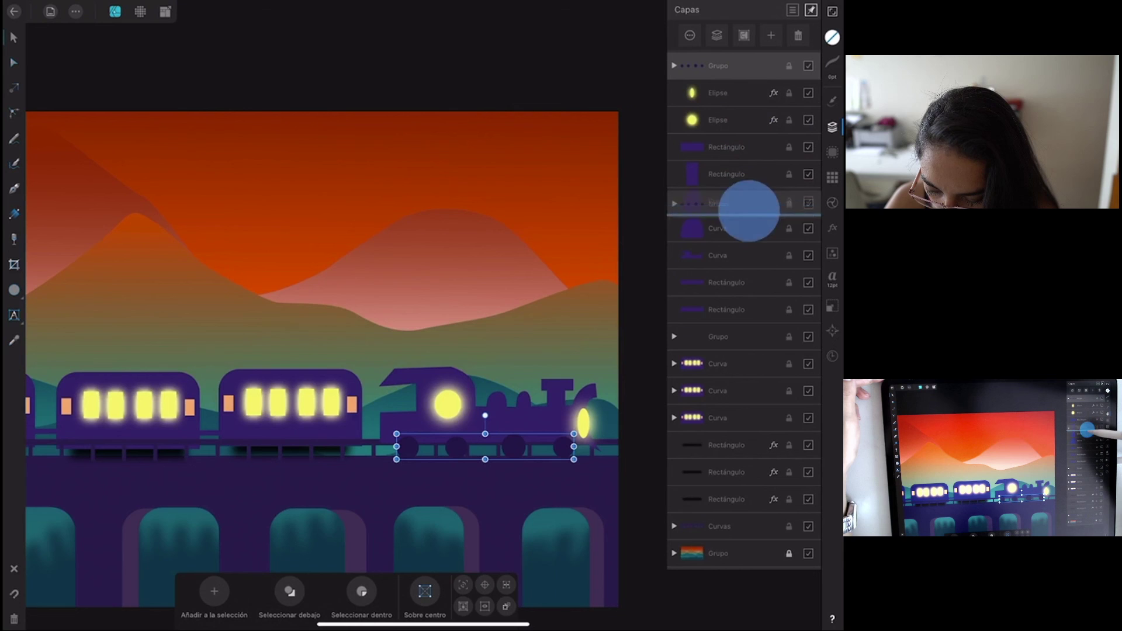
left_click_drag(748, 73, 757, 322)
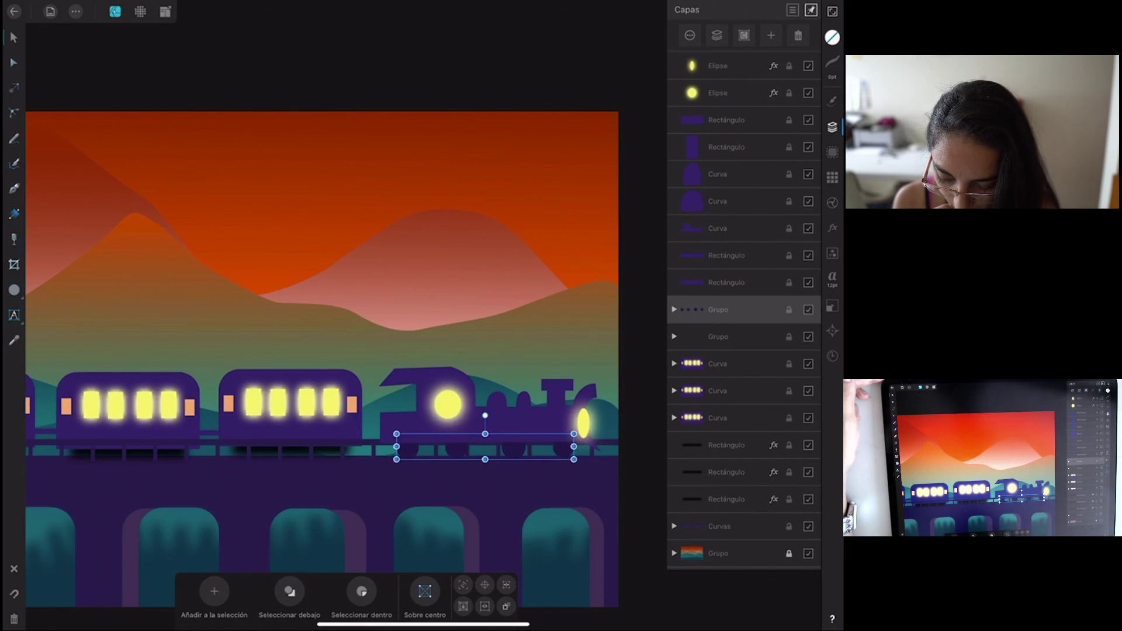
left_click(345, 252)
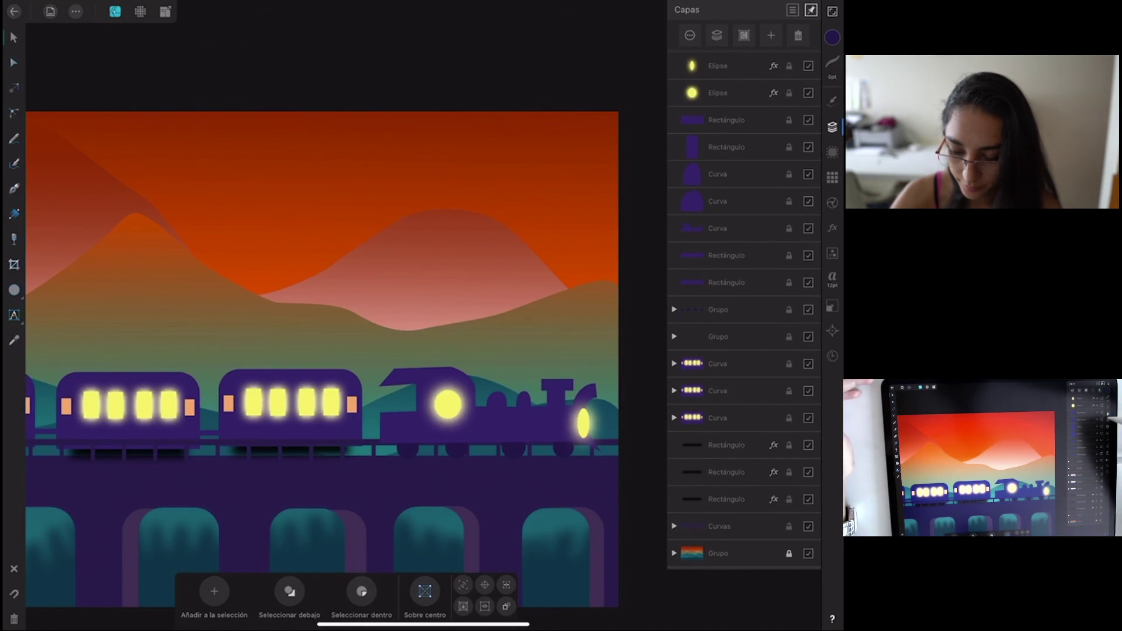
Group the seven locomotive body parts, including the chimney and coupling rectangles.
left_click(726, 120)
left_click(726, 146)
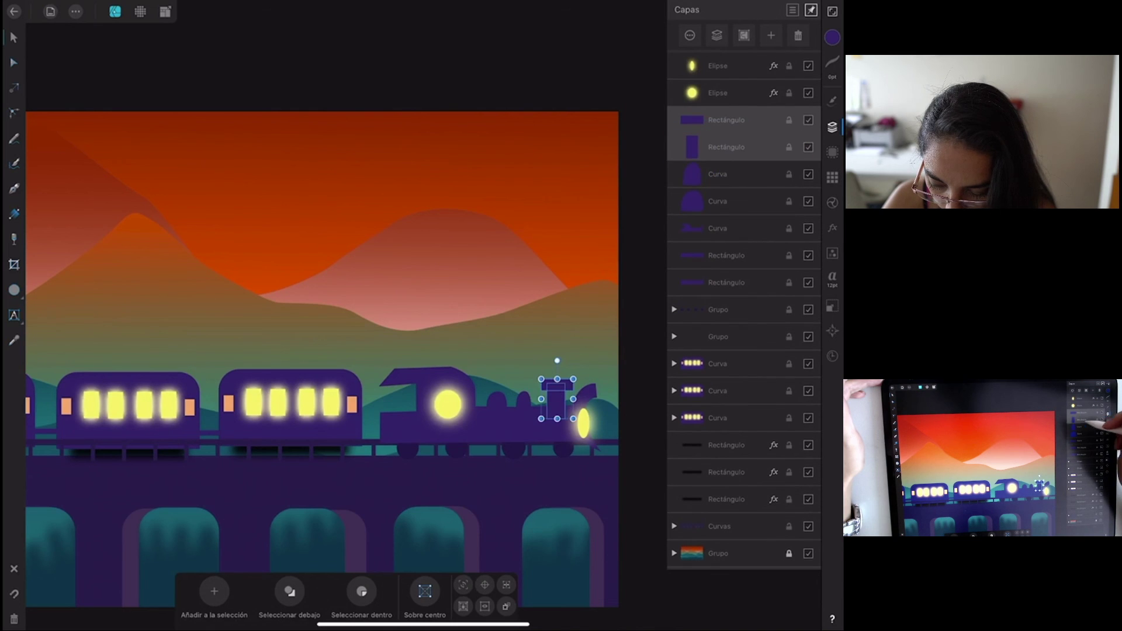
left_click(726, 174)
left_click(726, 201)
left_click(726, 227)
left_click(726, 255)
left_click(698, 282)
key("ctrl+g")
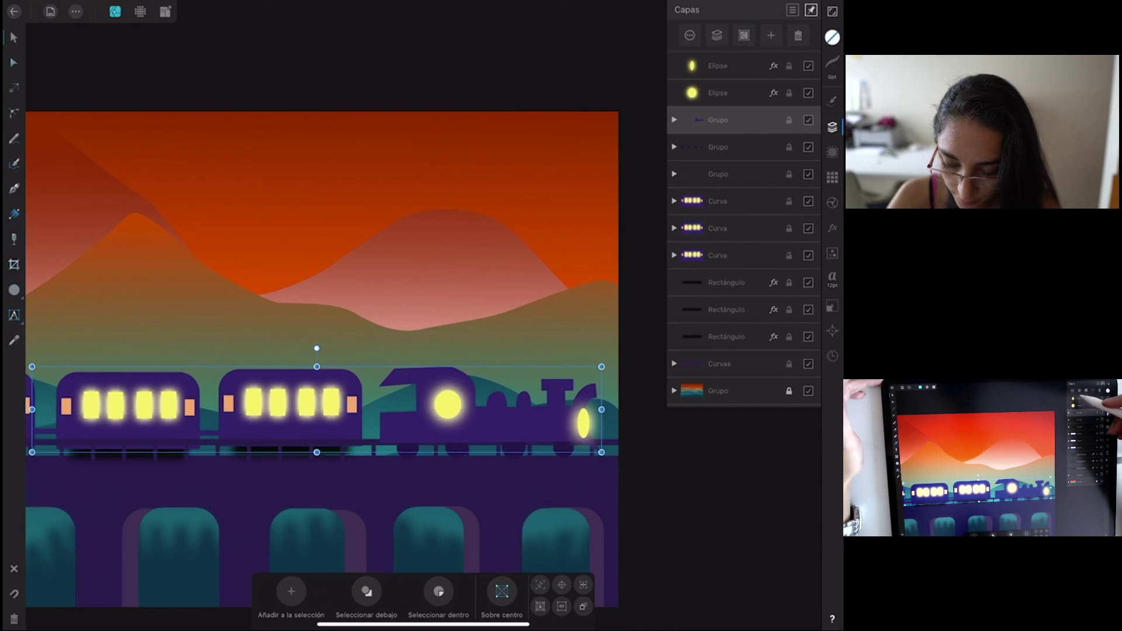
Move both glowing ellipses into the locomotive group and collapse it.
left_click(717, 93)
left_click(718, 120)
left_click(718, 66)
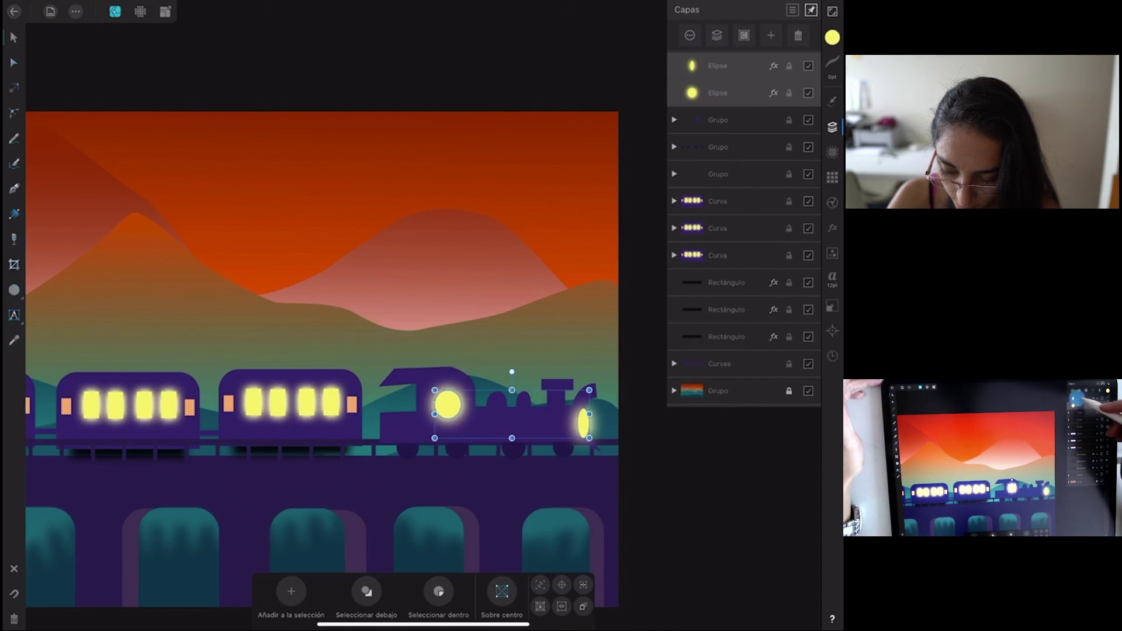
left_click_drag(727, 93, 727, 123)
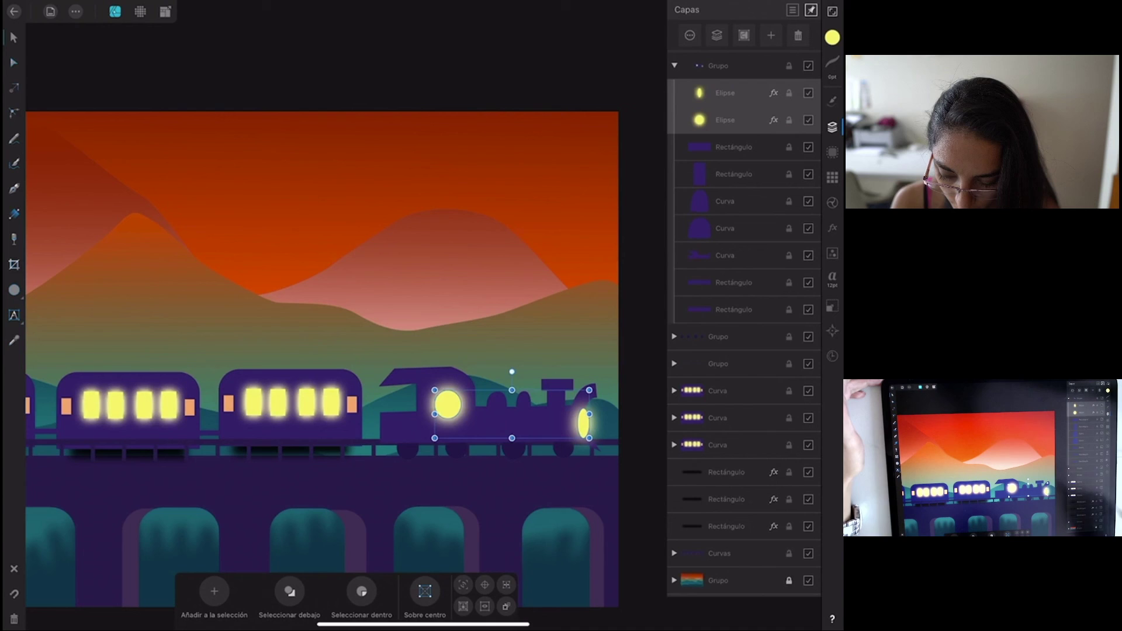
left_click(673, 63)
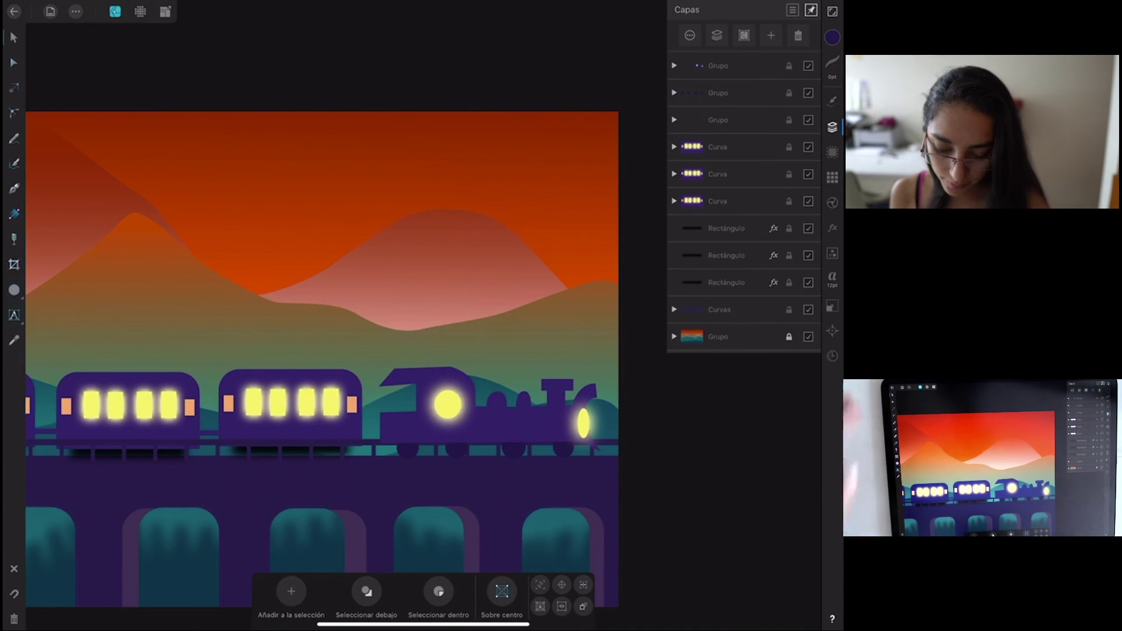
scroll(517, 355, "down", 5)
scroll(511, 358, "down", 2)
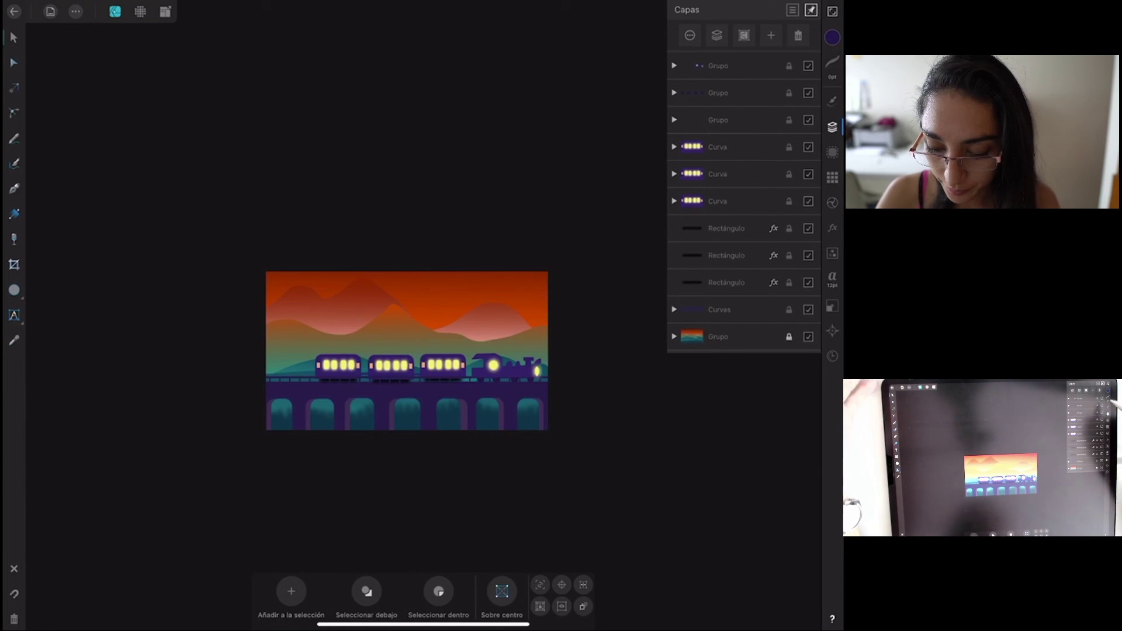
left_click(624, 412)
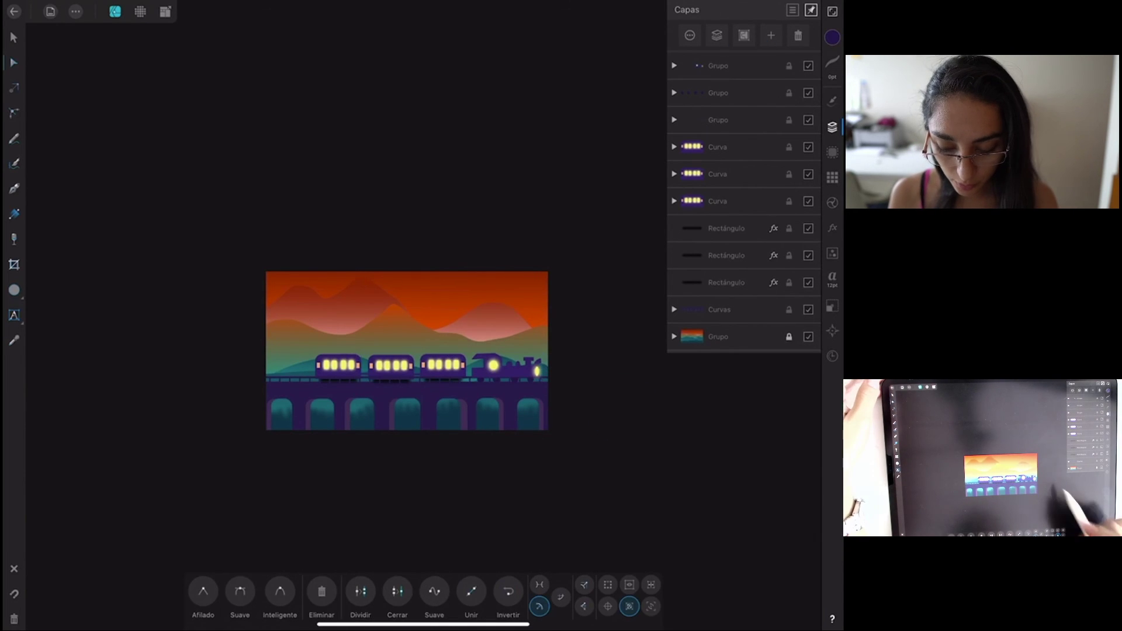
In the Pixel persona, set up a white Rotulador agotado brush 188.3 px wide.
left_click(140, 11)
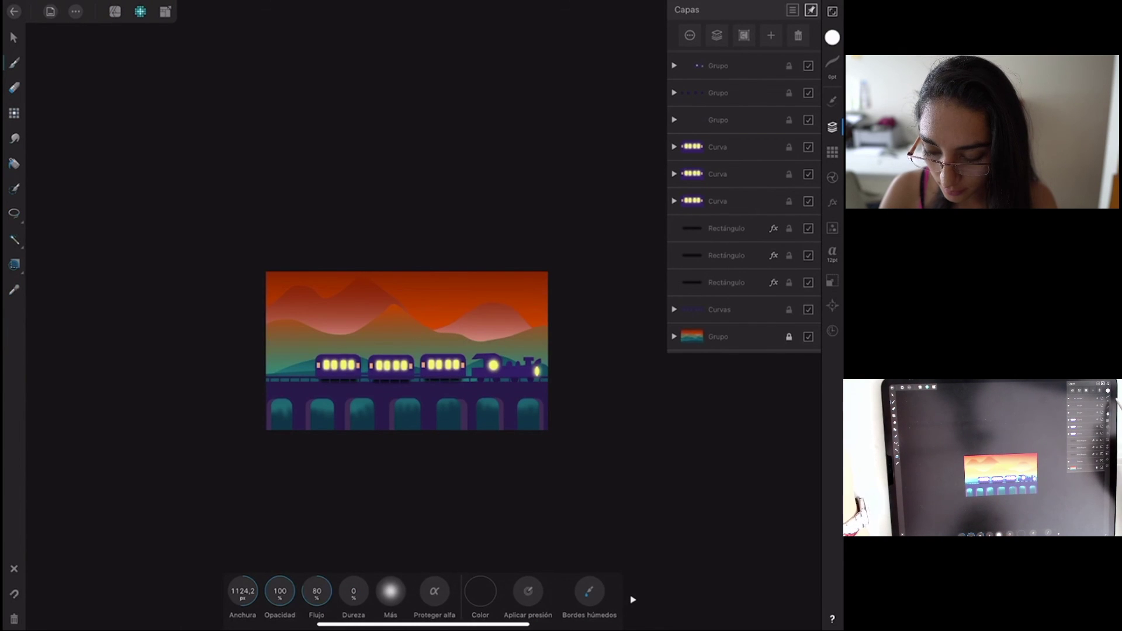
left_click(832, 101)
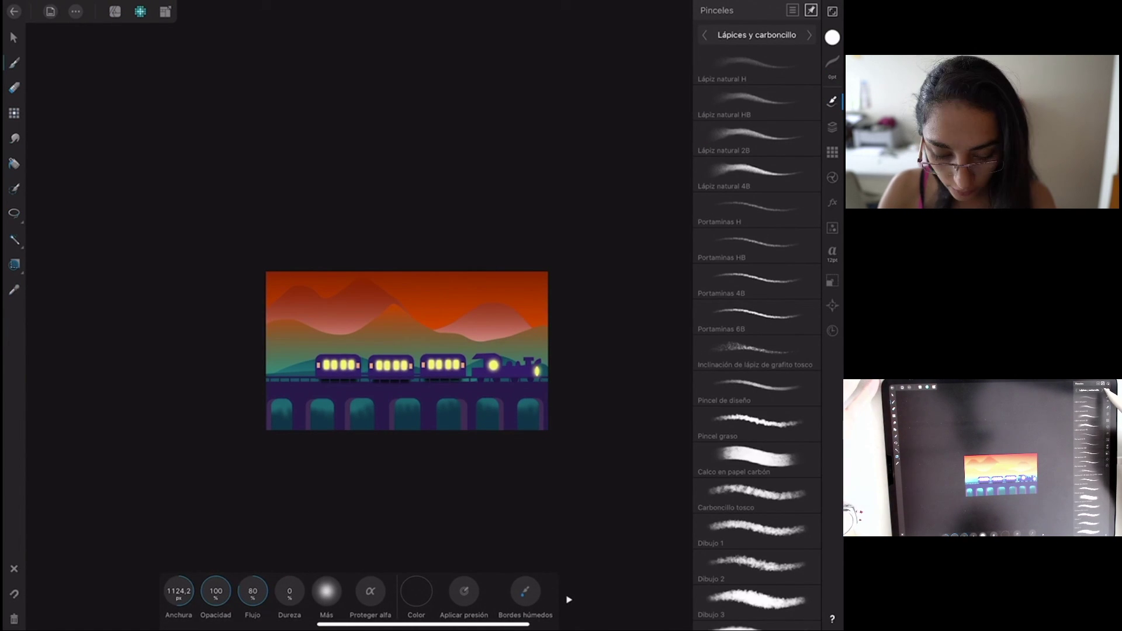
left_click(808, 35)
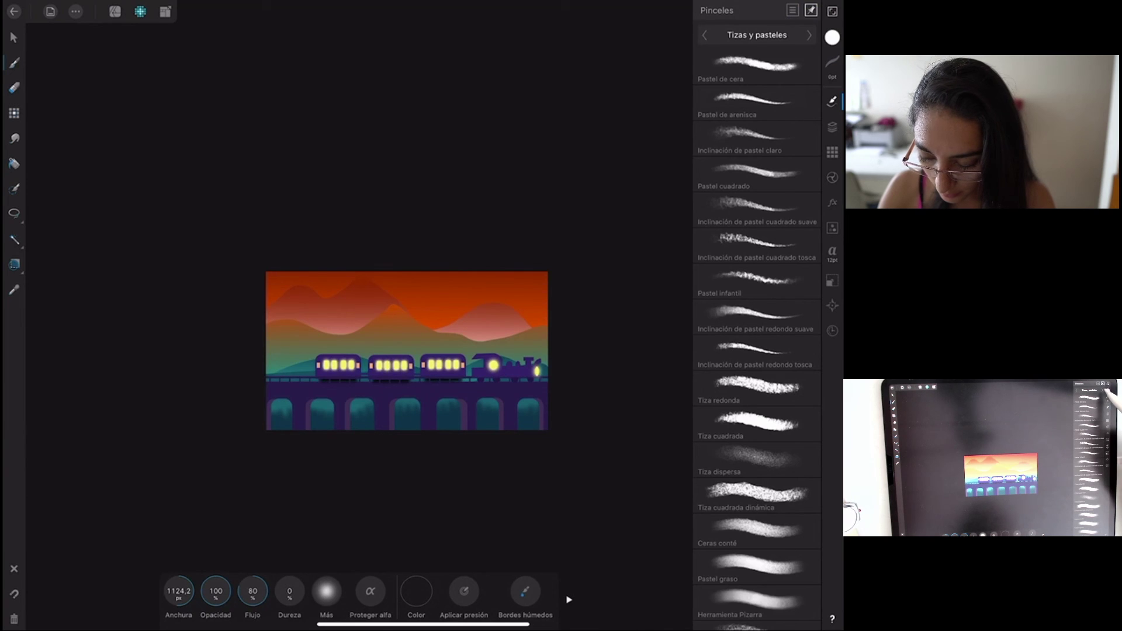
left_click(809, 35)
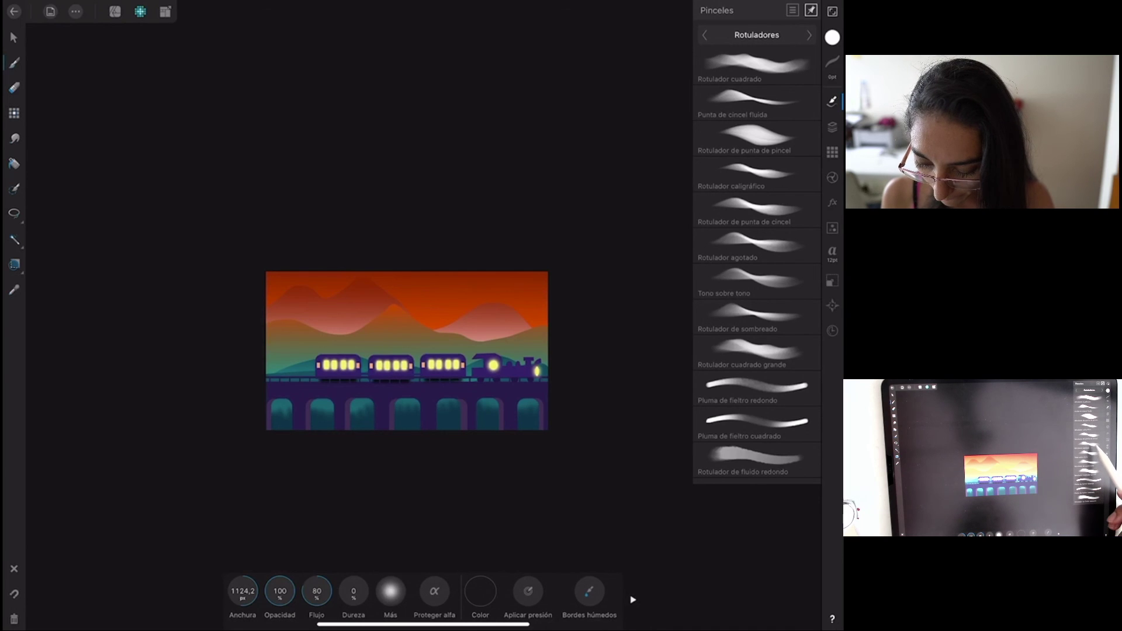
left_click(754, 246)
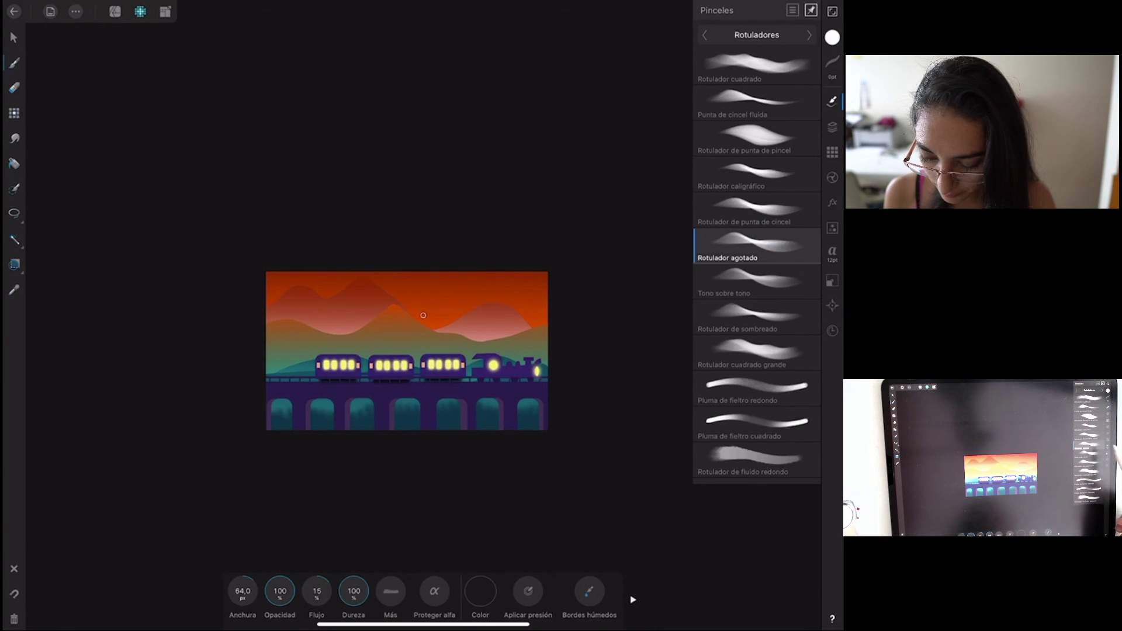
left_click(480, 591)
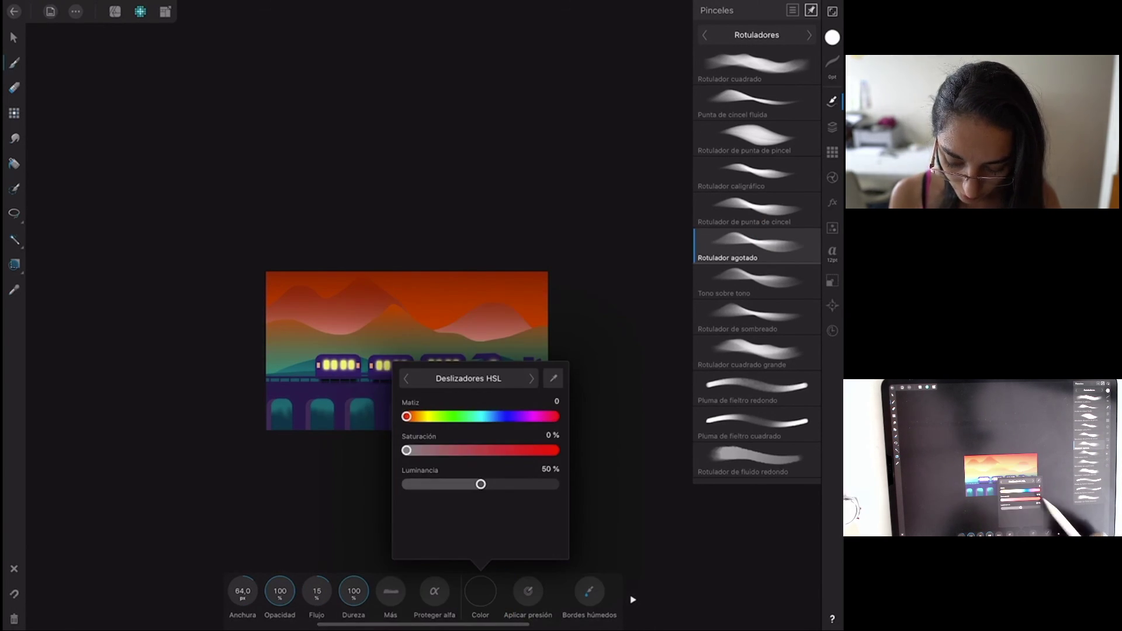
left_click_drag(480, 484, 589, 489)
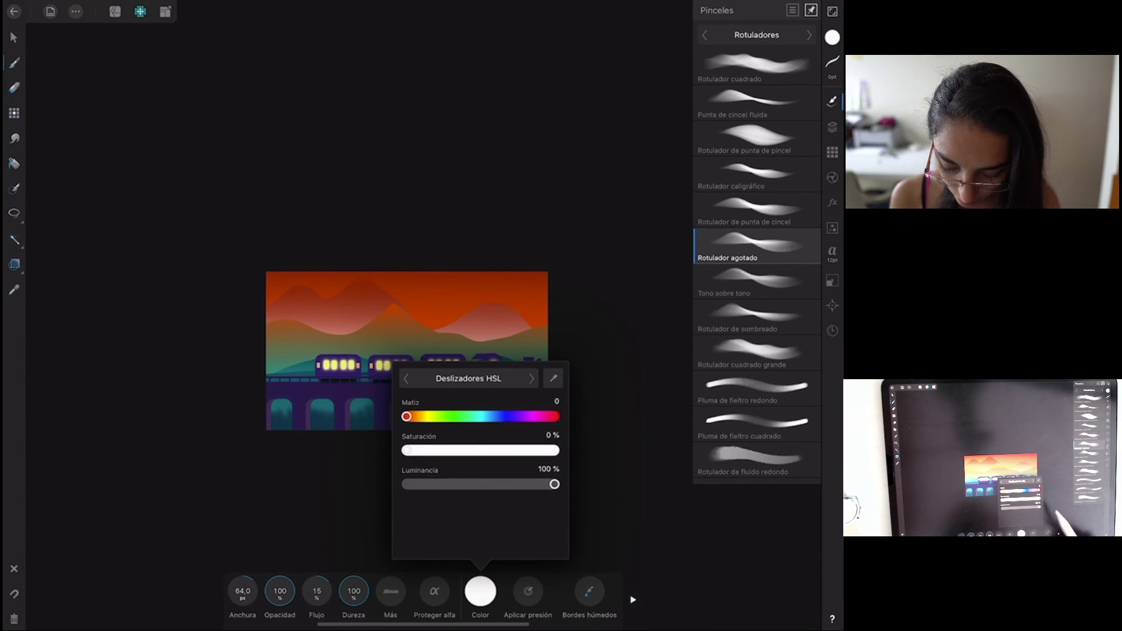
left_click_drag(245, 593, 264, 571)
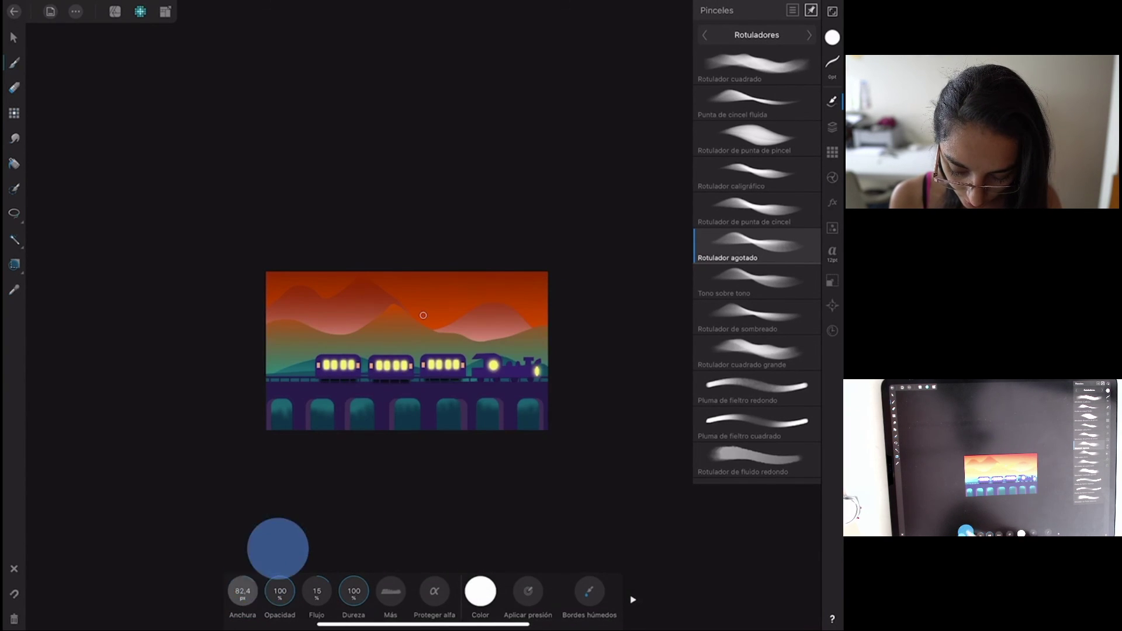
left_click_drag(275, 556, 276, 554)
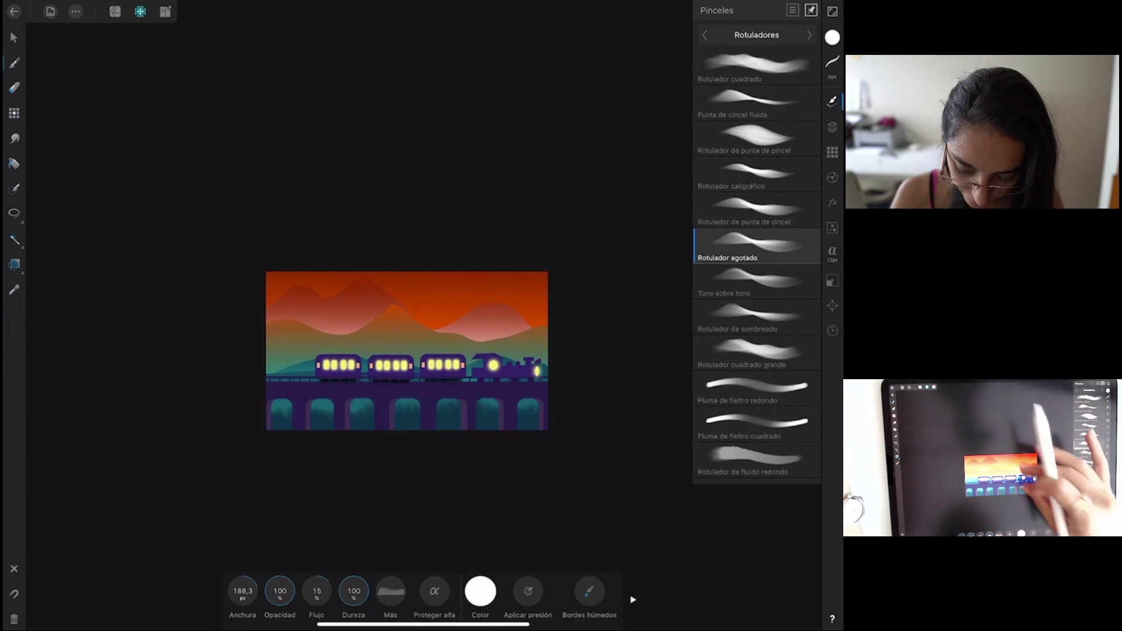
Paint a wavy white smoke trail from the chimney curving left over the train.
scroll(433, 368, "up", 5)
mouse_move(552, 380)
left_mouse_down()
mouse_move(397, 331)
mouse_move(278, 343)
left_mouse_up()
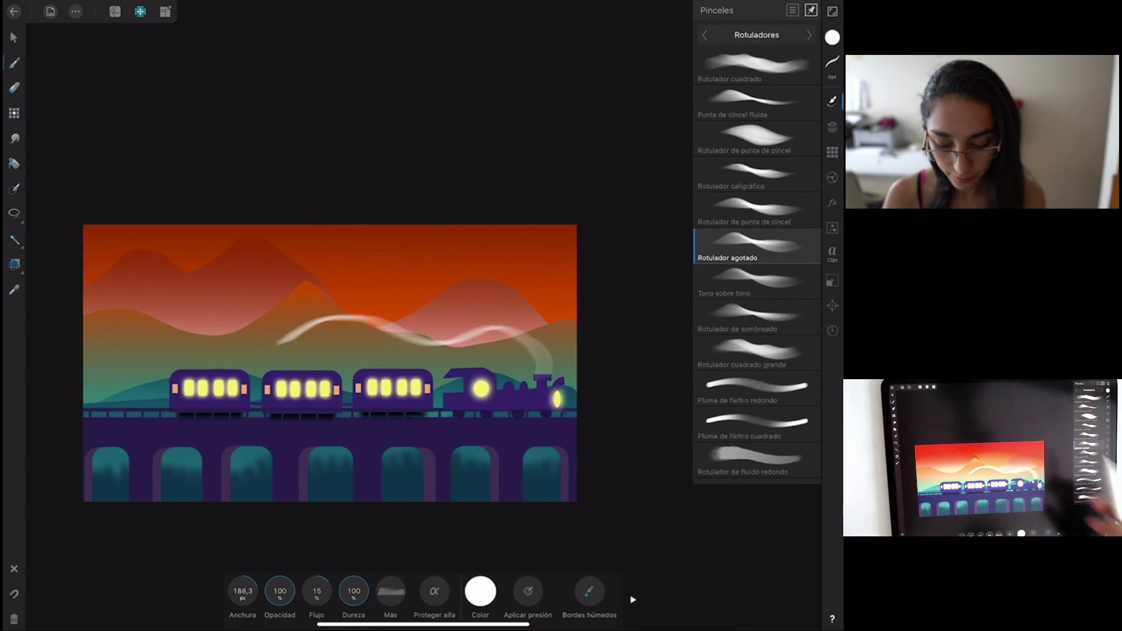
left_click_drag(511, 365, 566, 331)
left_click(832, 36)
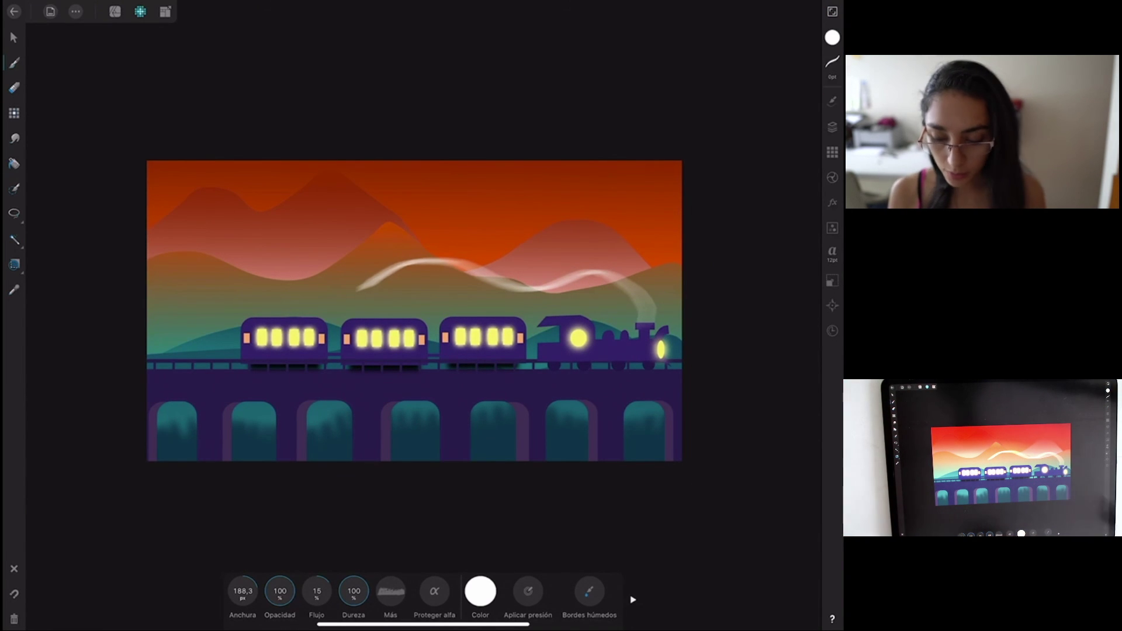
left_click(832, 127)
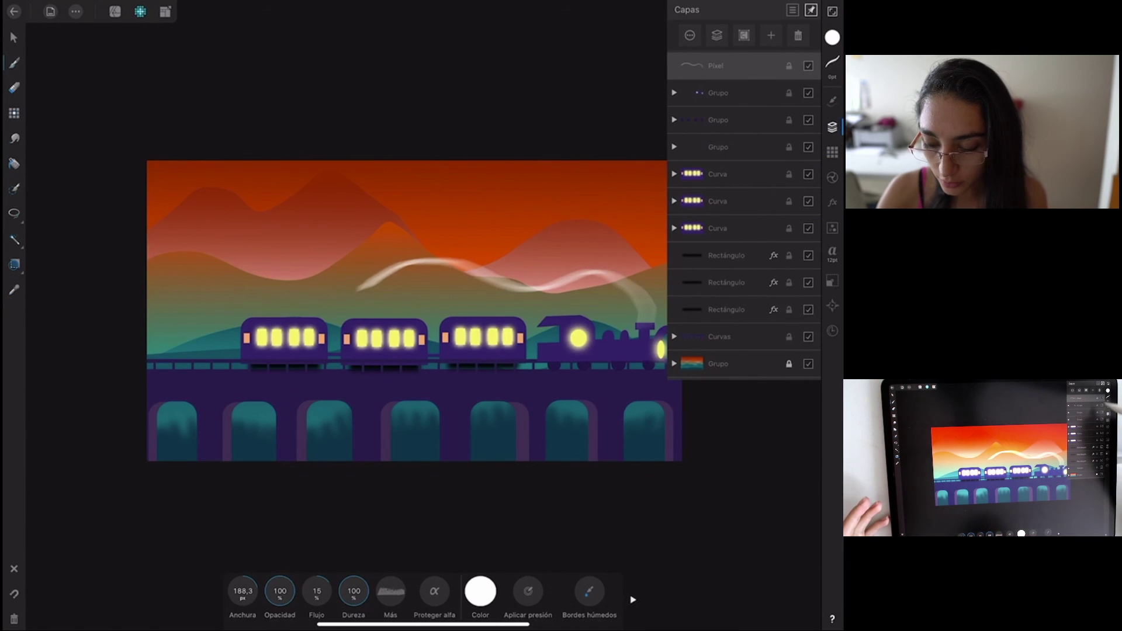
Add a new empty pixel layer for the teal glow.
left_click(832, 127)
left_click(831, 127)
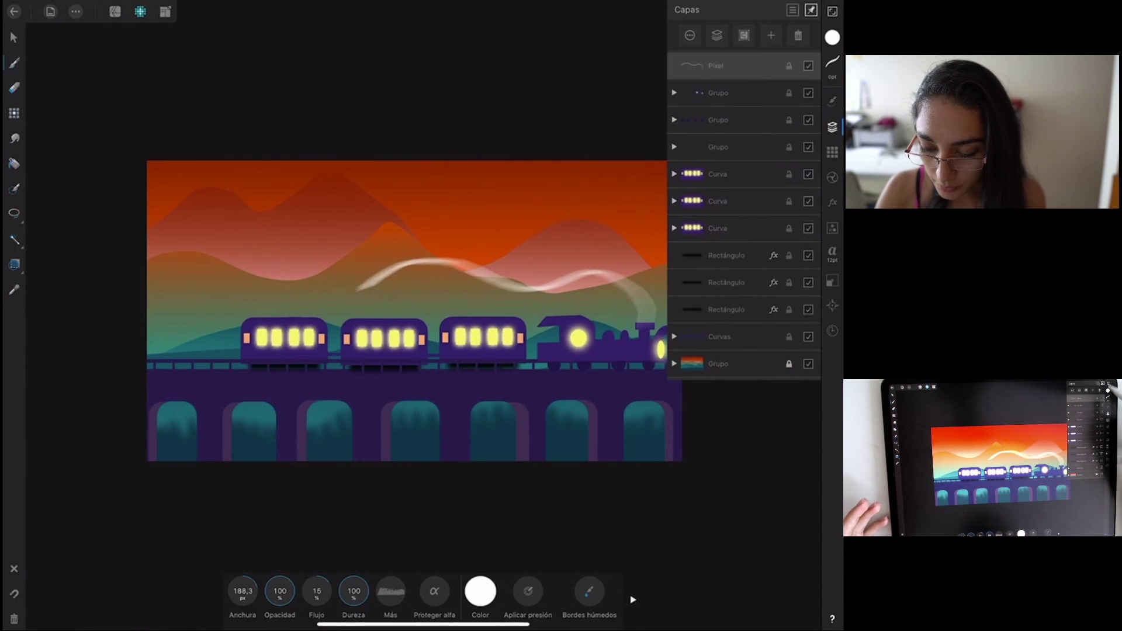
left_click(771, 35)
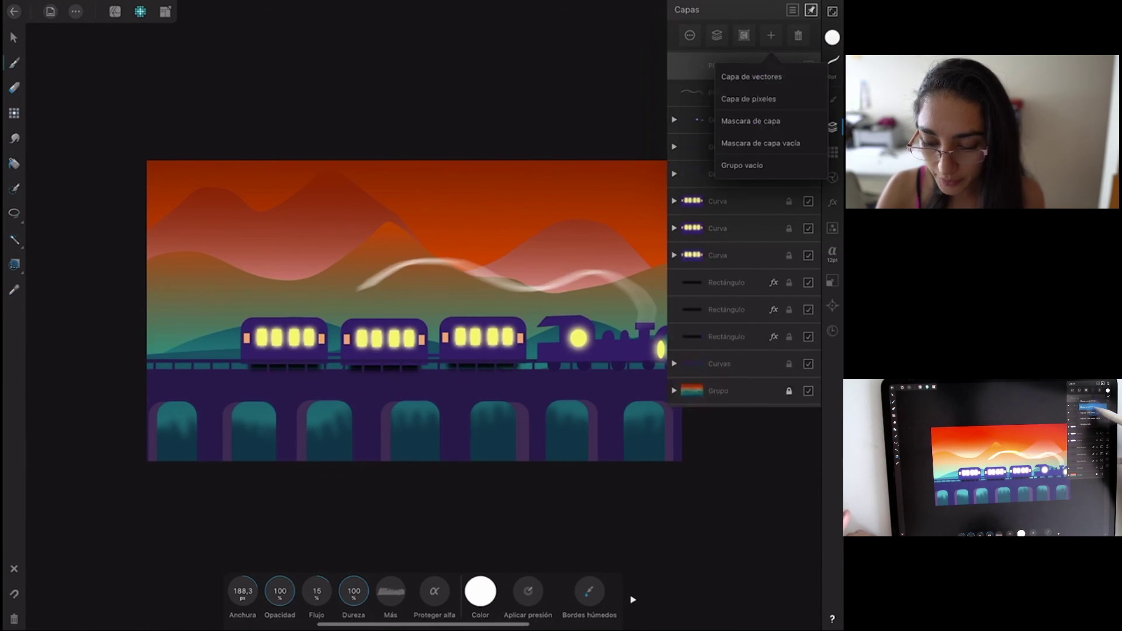
left_click(832, 36)
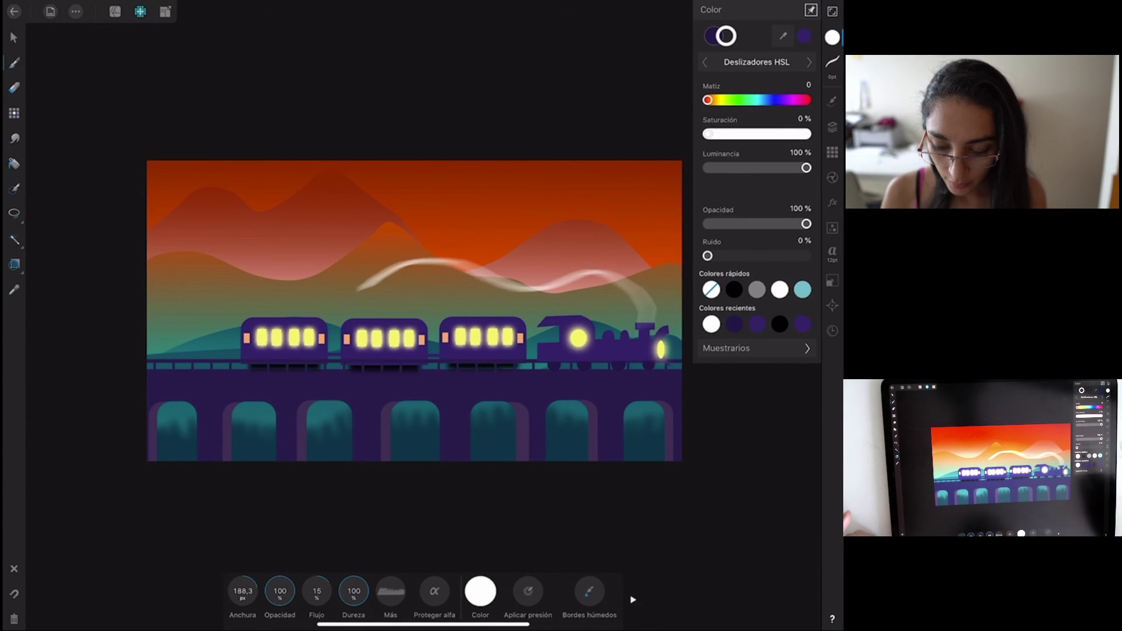
left_click(832, 37)
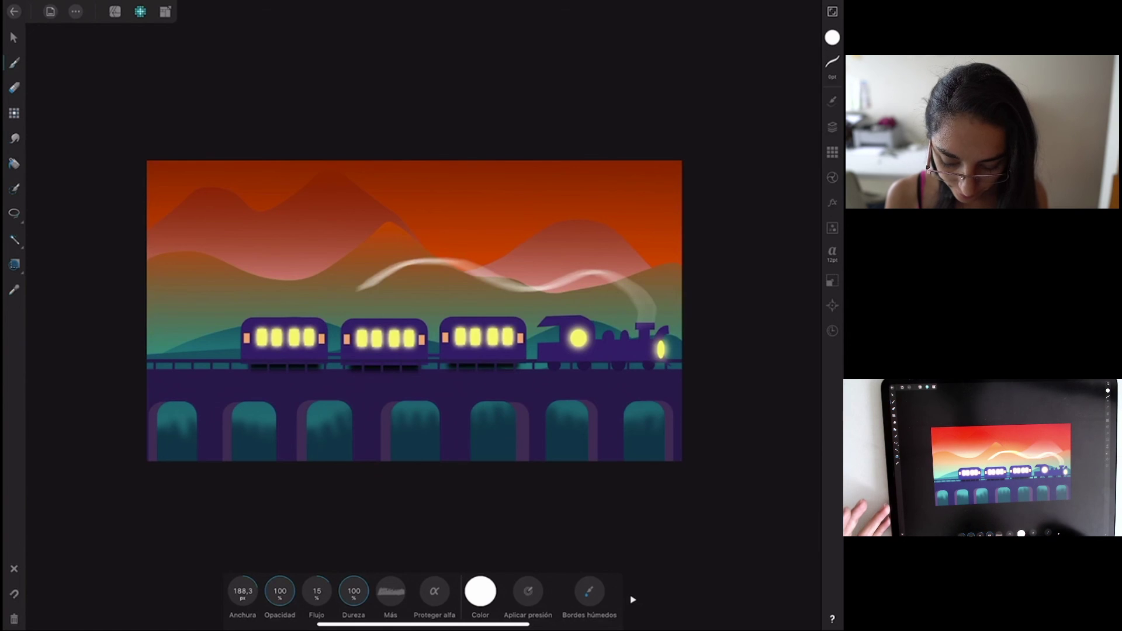
Set the brush to bright teal (H181 S94 L58) and make it very large and soft.
left_click(479, 591)
left_click_drag(554, 484, 451, 484)
left_click_drag(407, 450, 545, 450)
left_click_drag(450, 484, 492, 484)
left_click_drag(472, 416, 481, 416)
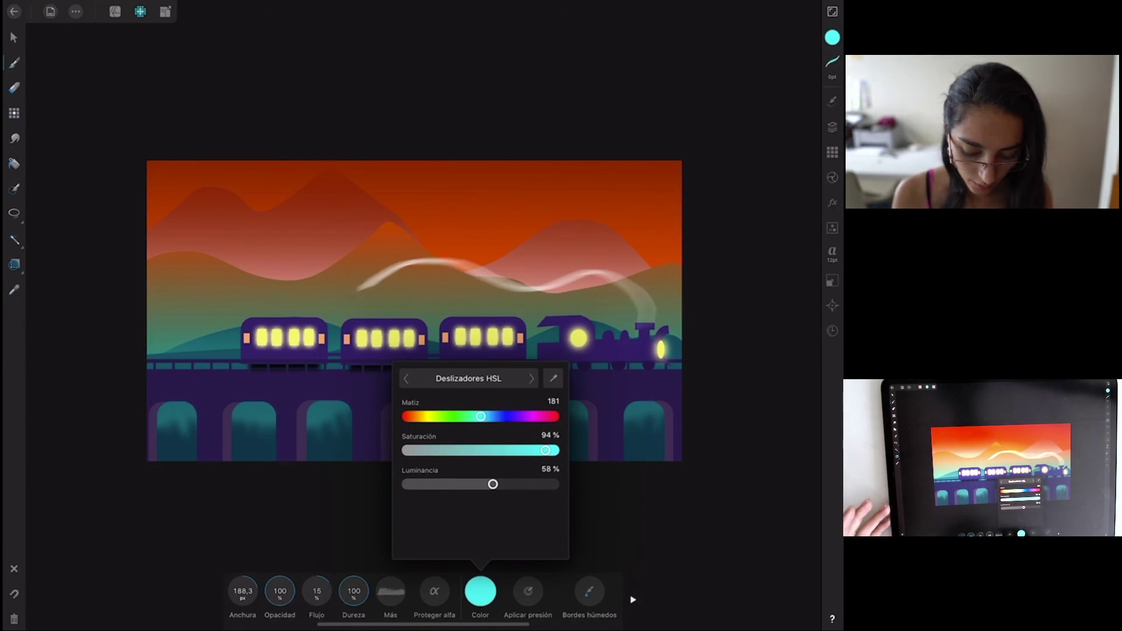
left_click(242, 591)
mouse_move(243, 591)
left_mouse_down()
mouse_move(274, 591)
mouse_move(275, 545)
left_mouse_up()
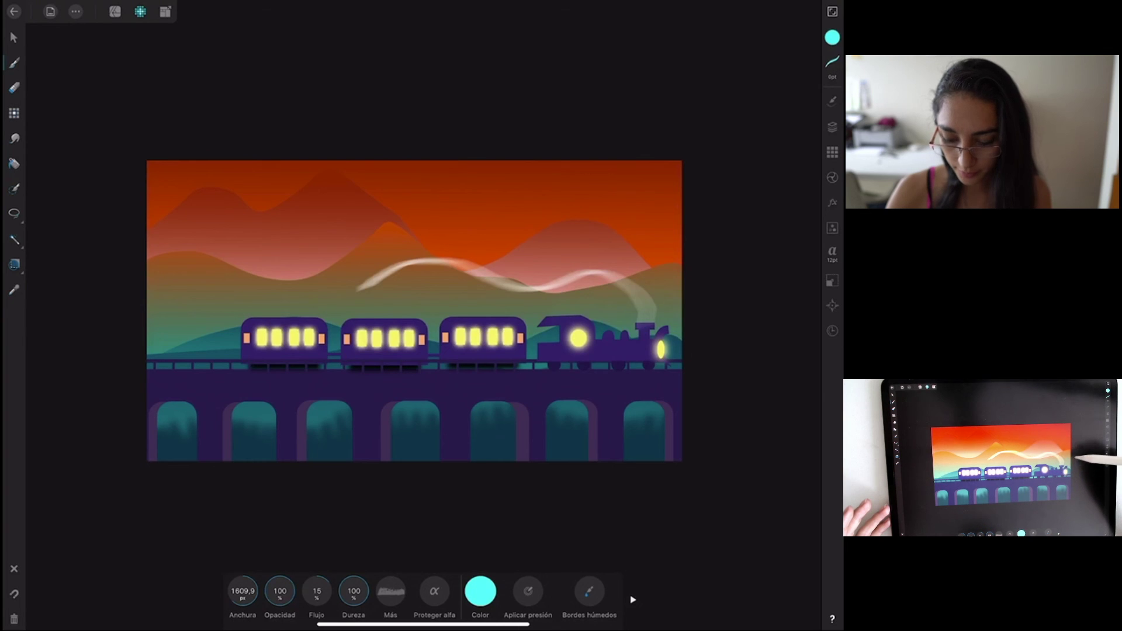
Paint a soft teal haze over the right-side sky, mountains and bridge.
left_click(832, 37)
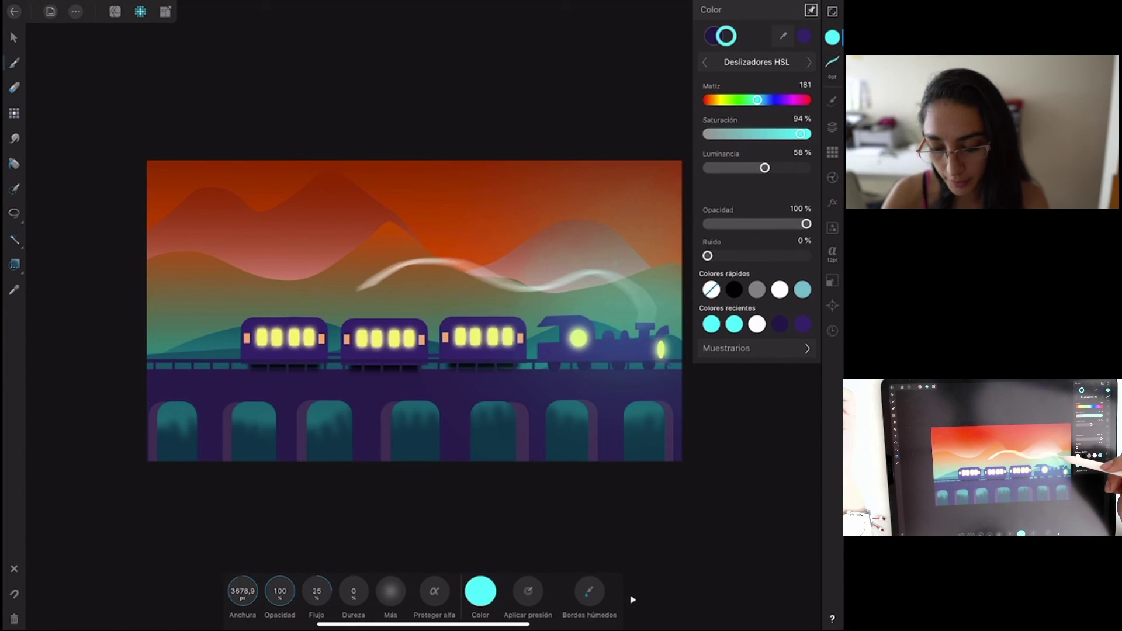
left_click_drag(654, 246, 666, 327)
left_click_drag(661, 222, 561, 274)
left_click_drag(672, 420, 514, 350)
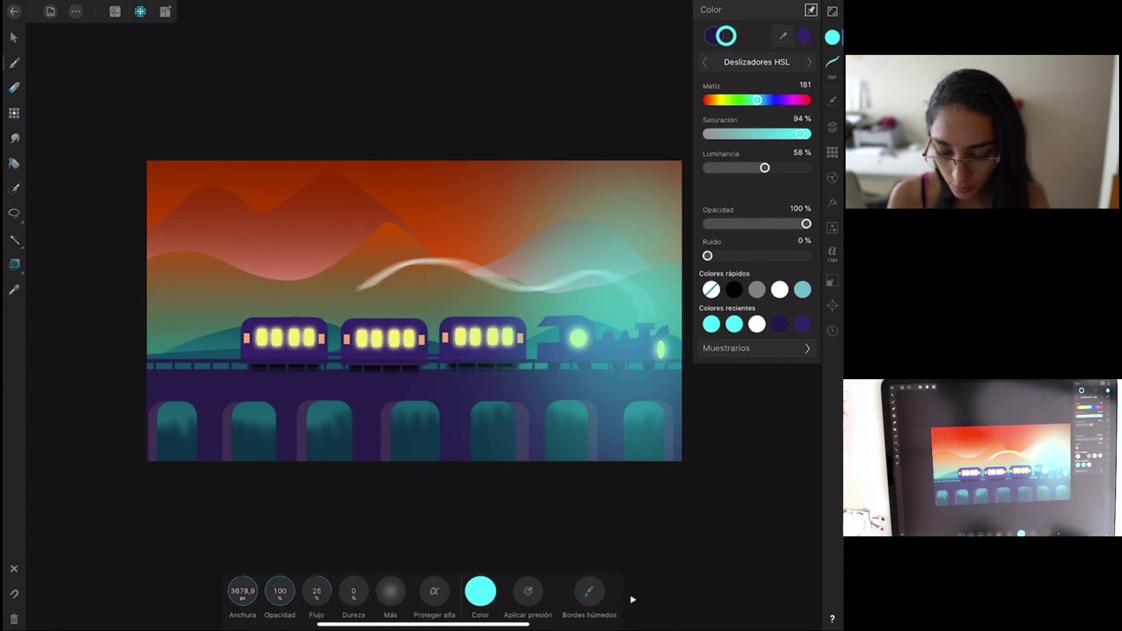
left_click_drag(563, 200, 654, 245)
left_click_drag(655, 433, 525, 374)
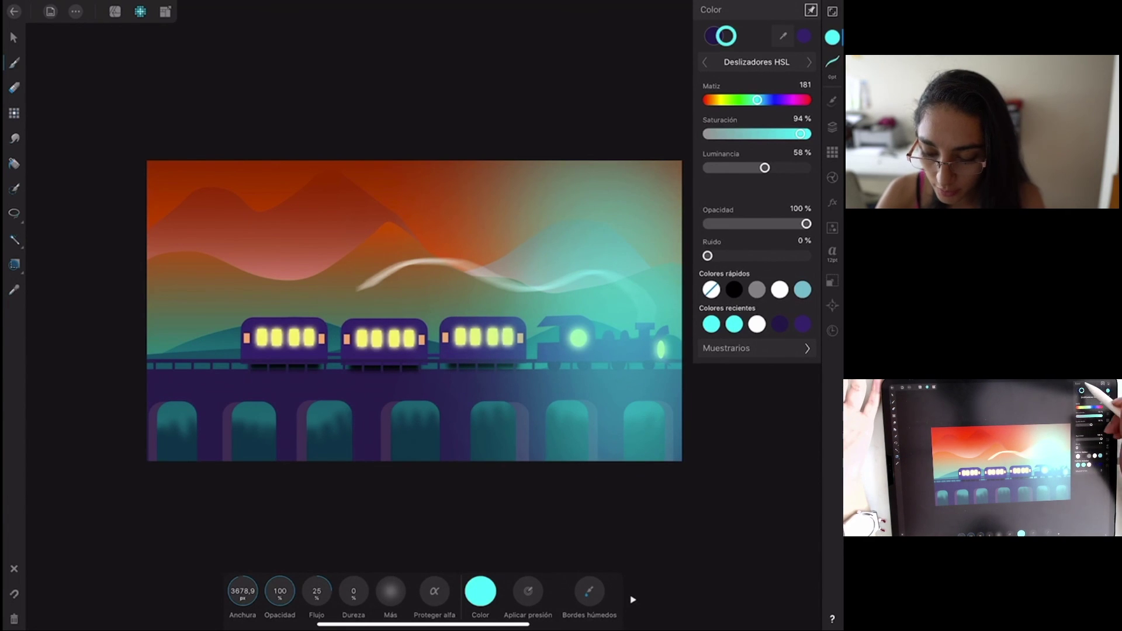
left_click(832, 126)
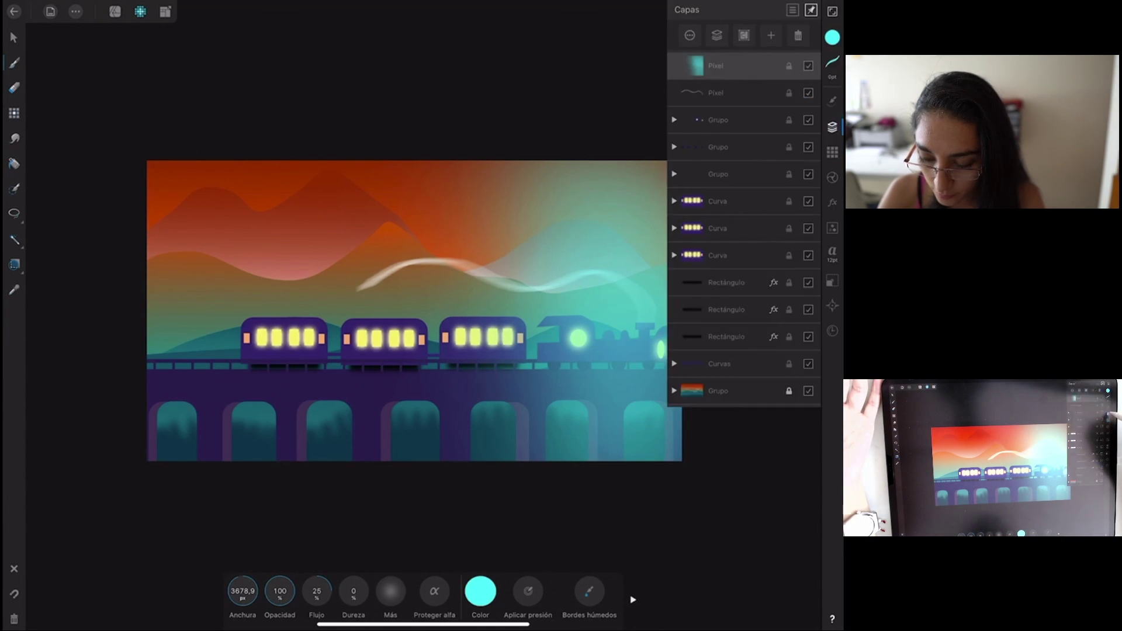
Change the teal glow layer's blend mode from Subexponer color to Luz suave.
left_click(689, 35)
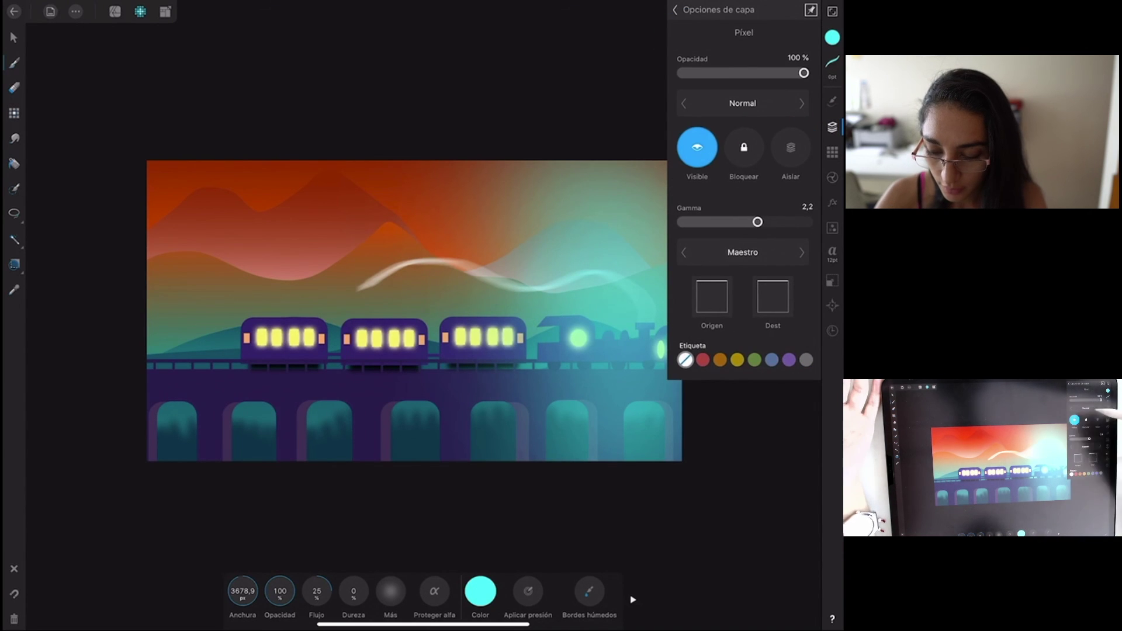
left_click(742, 103)
left_click(602, 293)
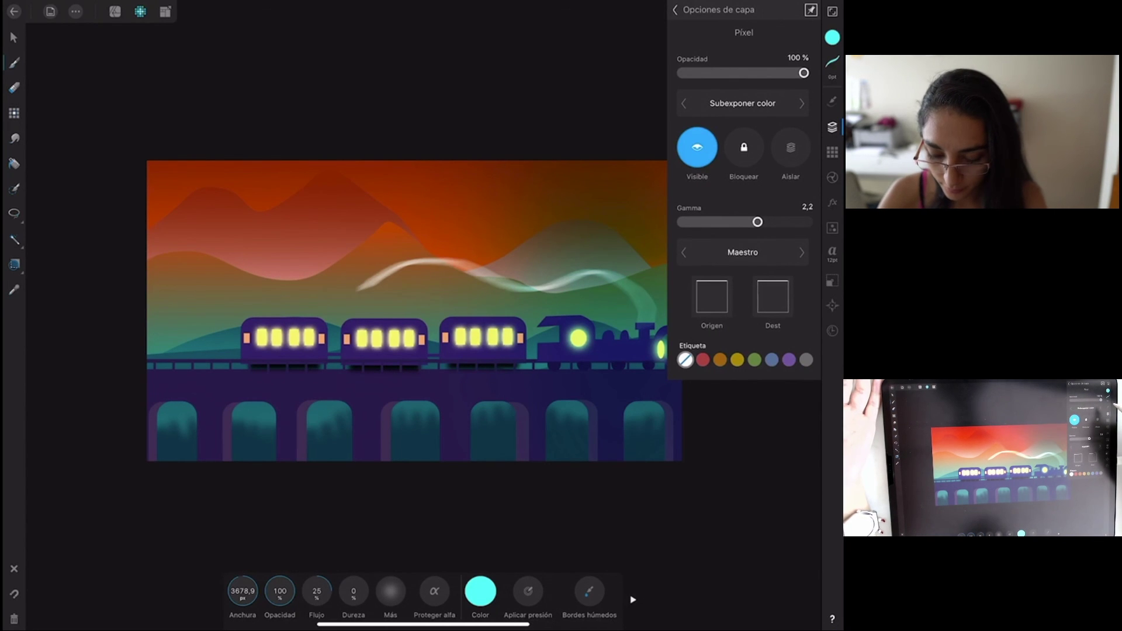
left_click(743, 103)
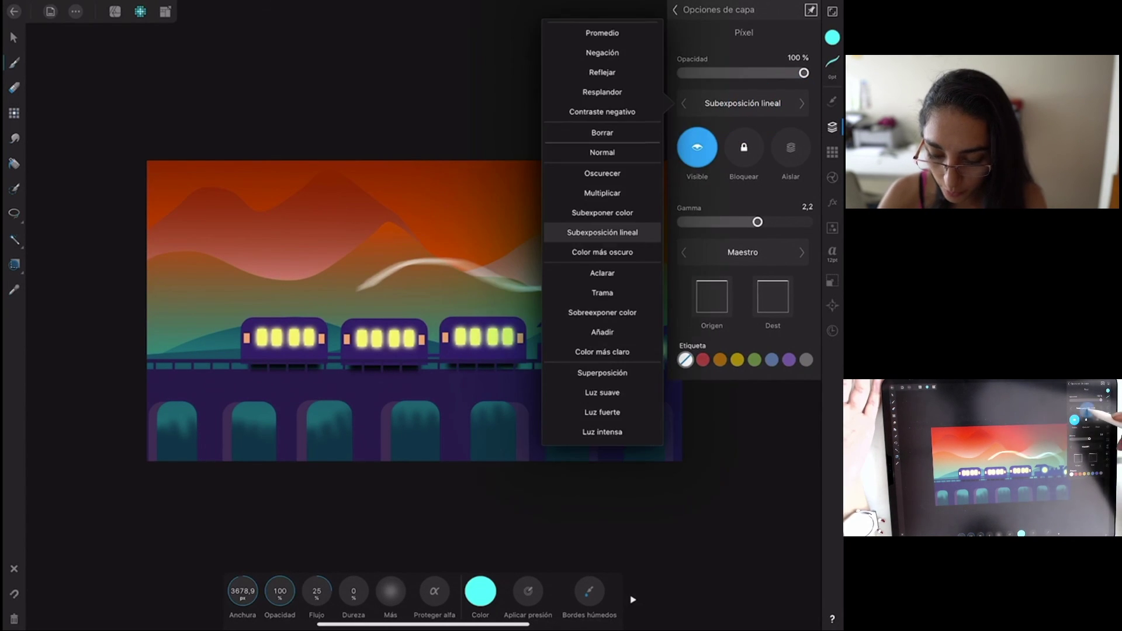
left_click(618, 393)
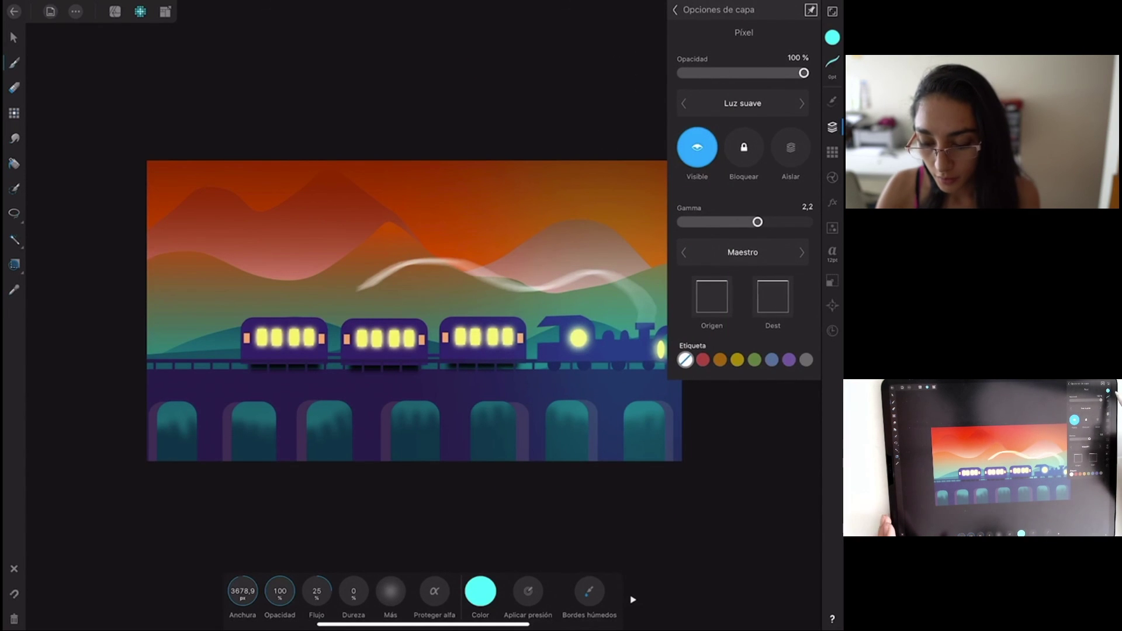
left_click(832, 37)
left_click(832, 37)
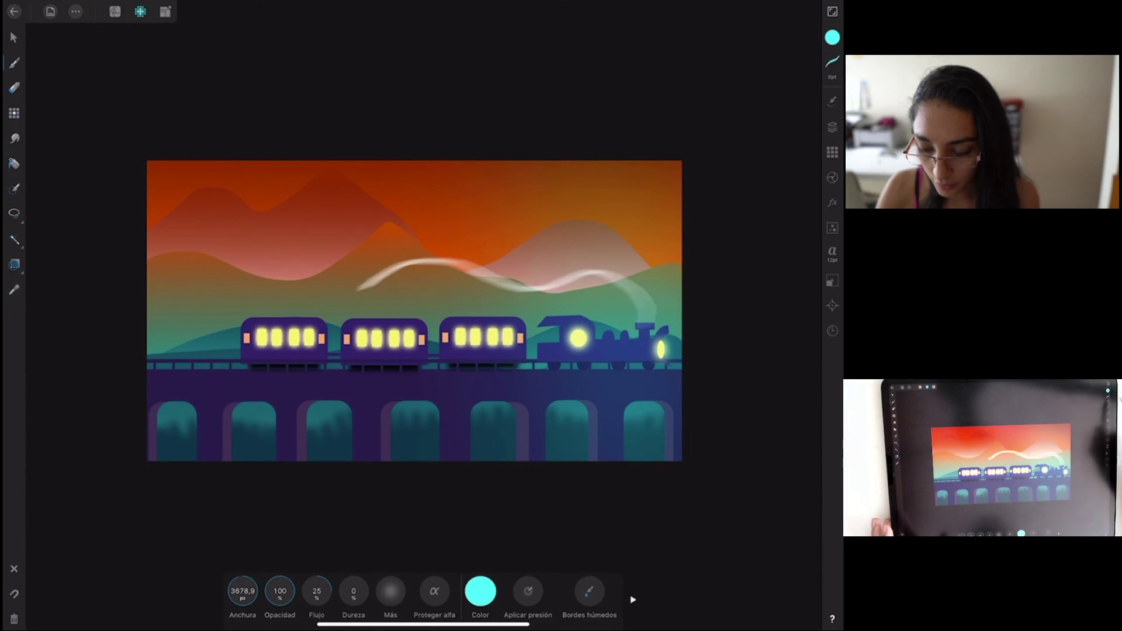
left_click(832, 127)
left_click(676, 9)
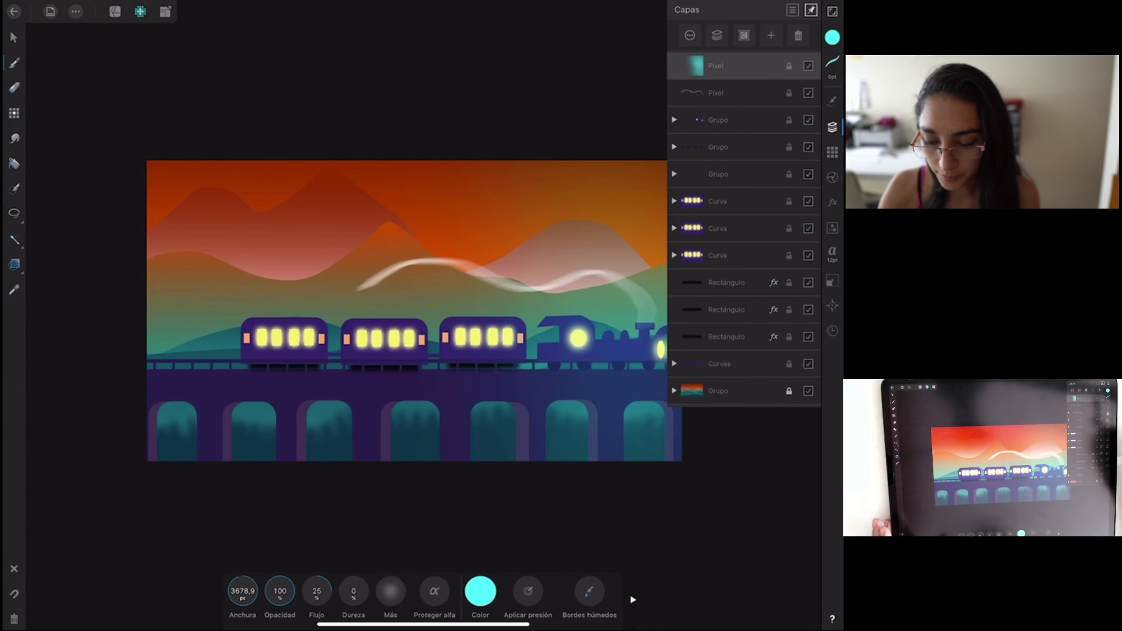
Add a pixel layer and paint a soft orange glow over the left half.
left_click(771, 35)
left_click(748, 99)
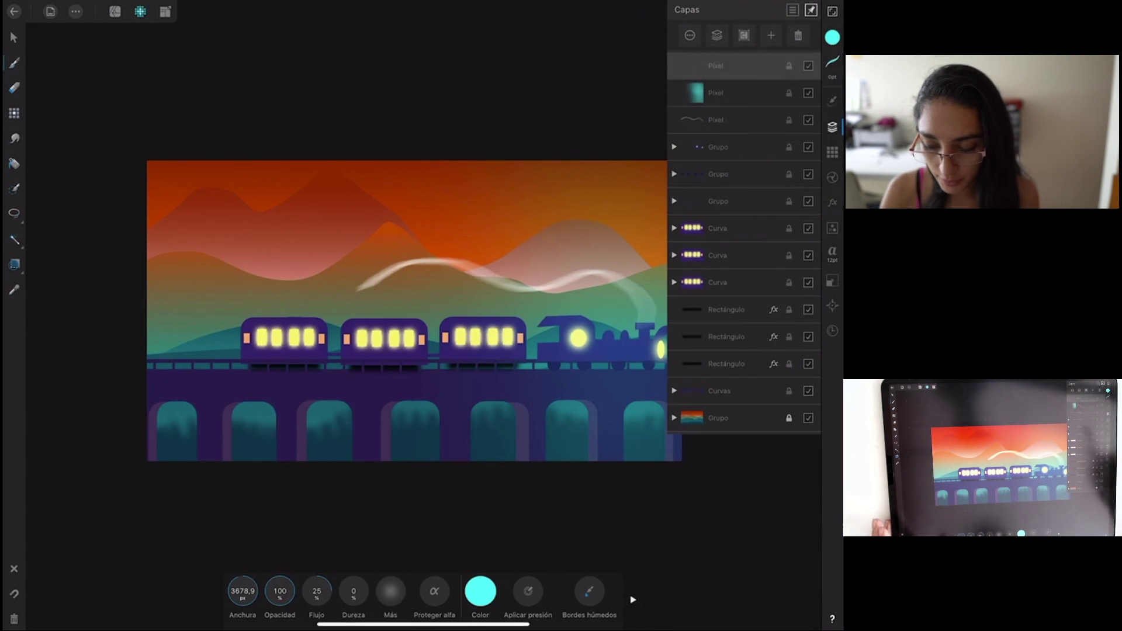
left_click(481, 591)
left_click_drag(480, 416, 415, 416)
left_click_drag(545, 450, 536, 450)
left_click_drag(492, 484, 507, 484)
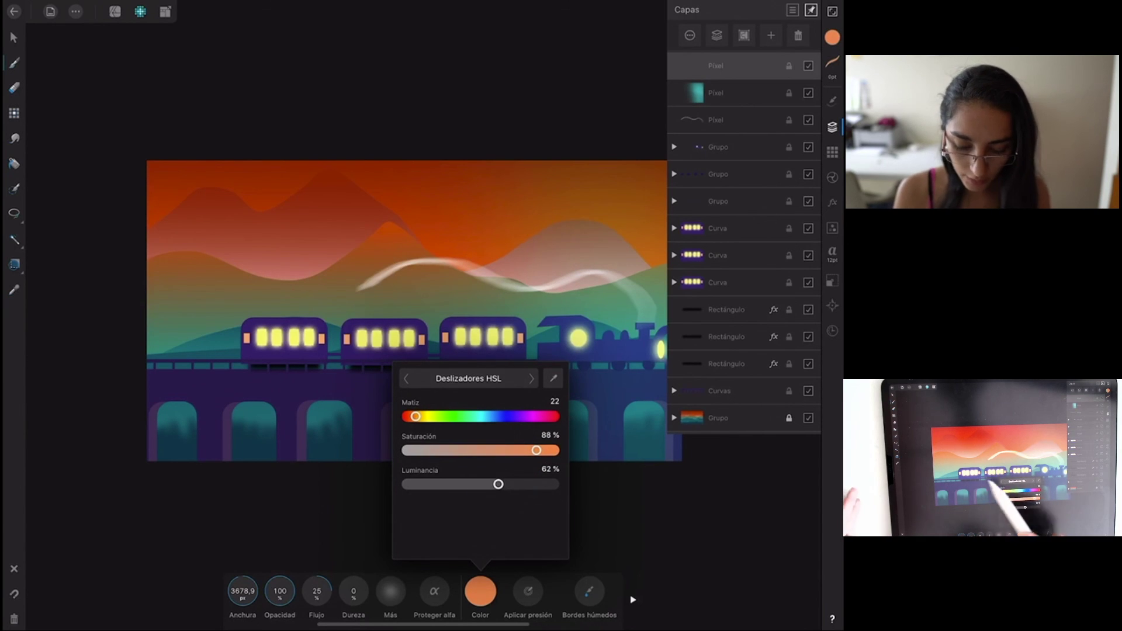
left_click(242, 590)
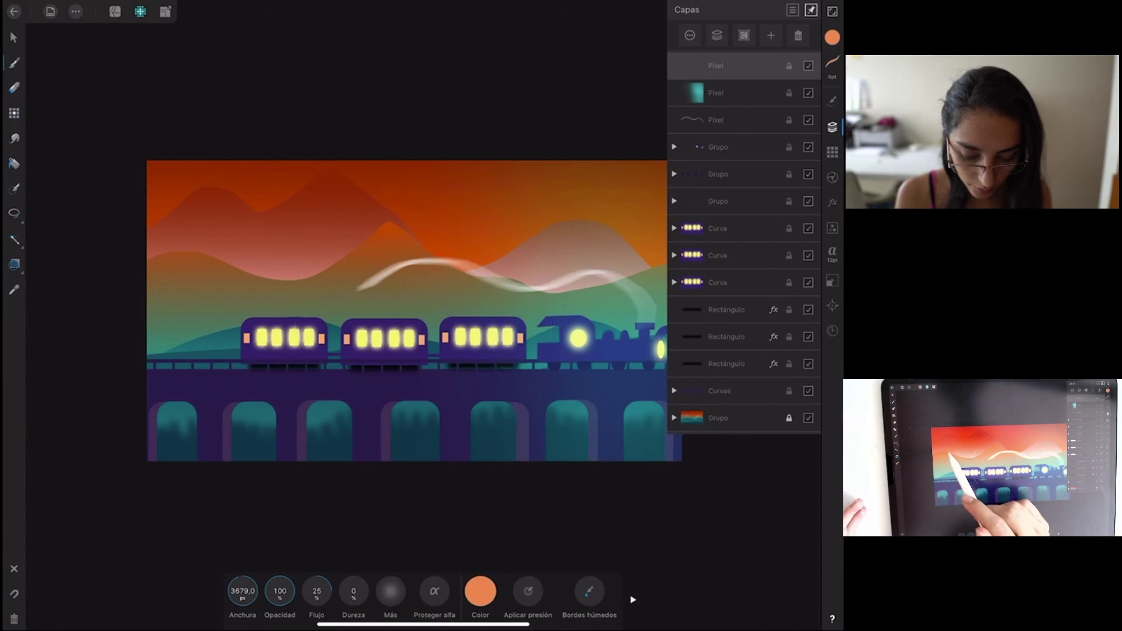
left_click_drag(228, 269, 275, 237)
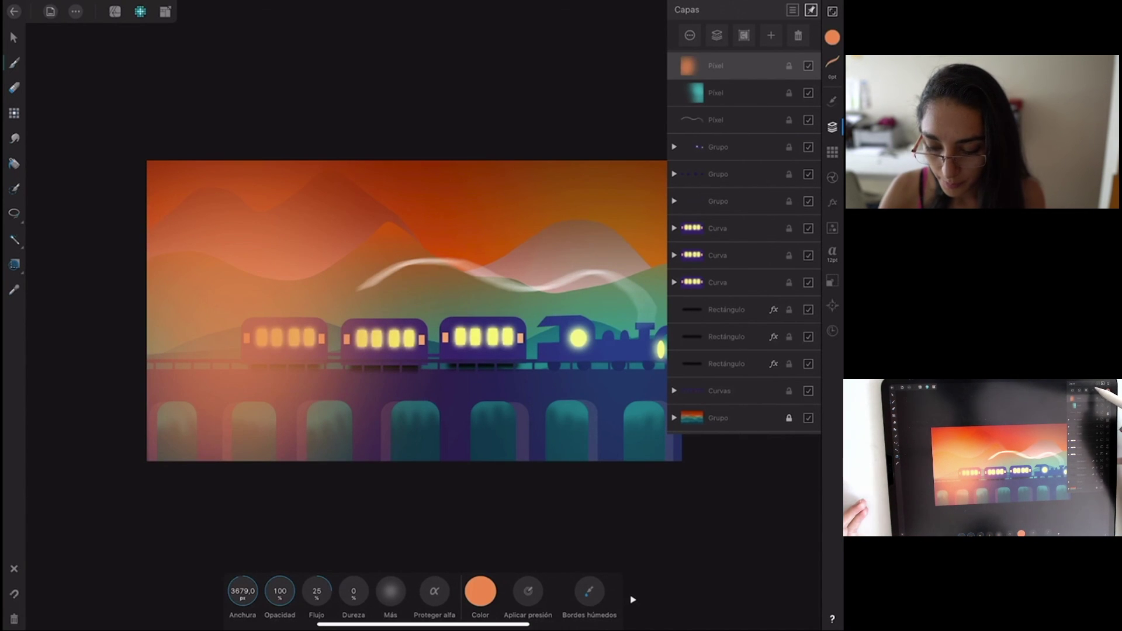
Set the orange glow layer's blend mode to Luz suave.
left_click(707, 67)
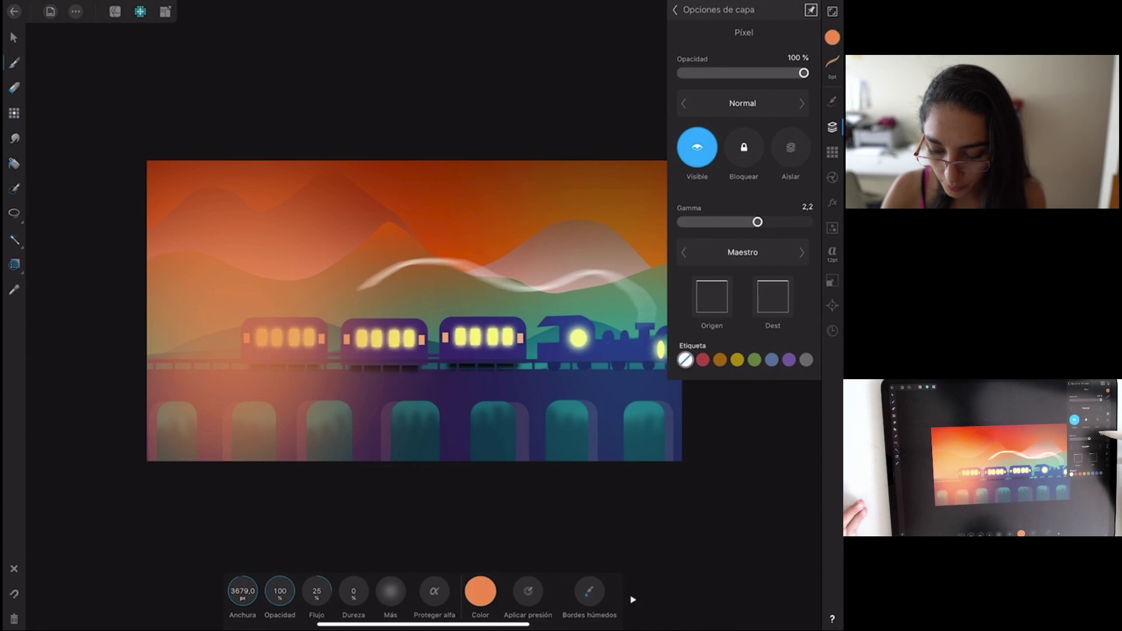
left_click(742, 103)
scroll(602, 234, "down", 5)
left_click(602, 232)
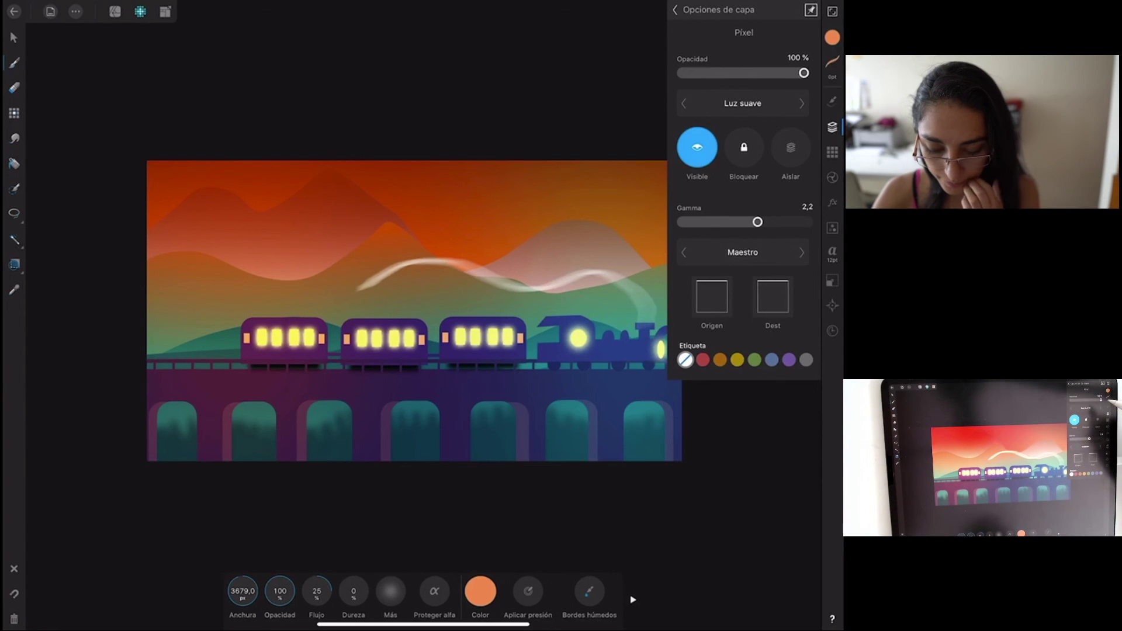
left_click(832, 37)
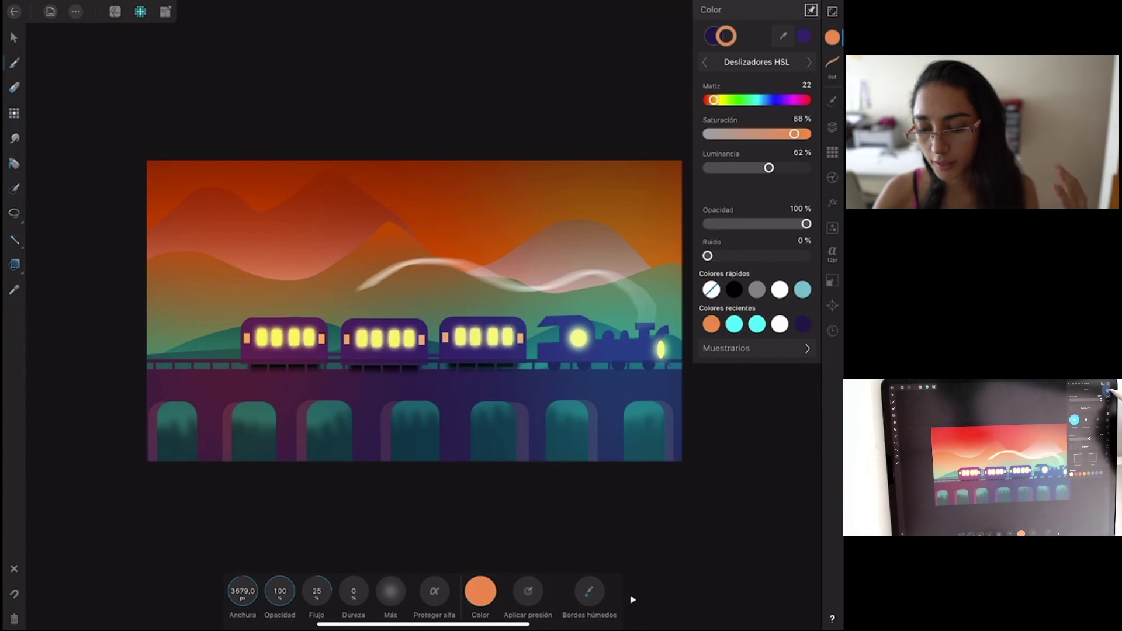
left_click(832, 37)
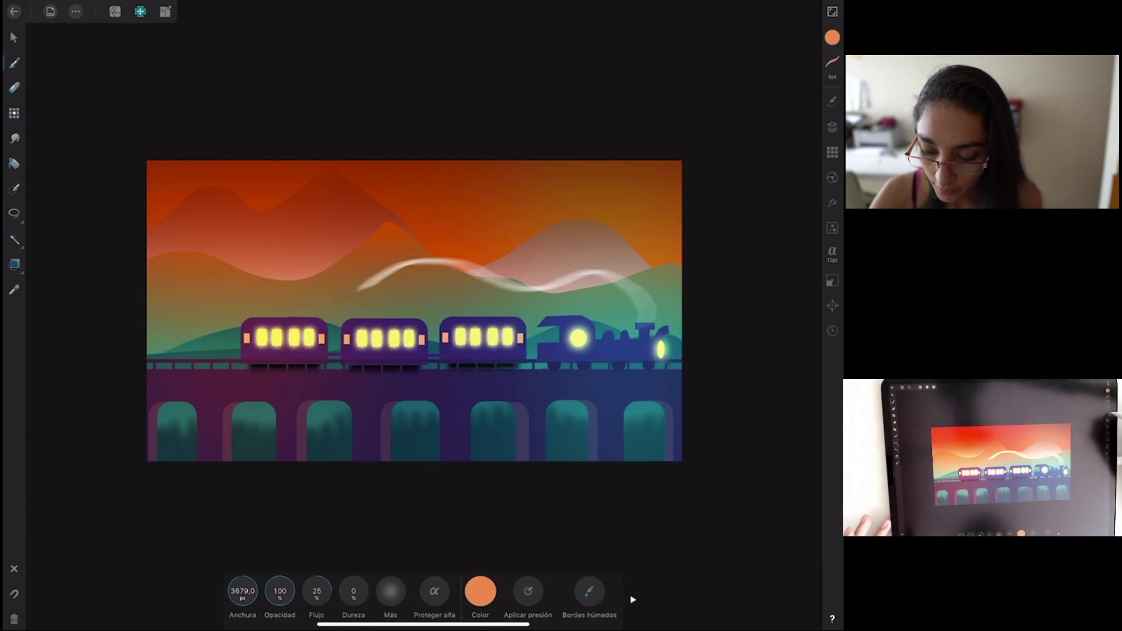
left_click(832, 127)
left_click(674, 9)
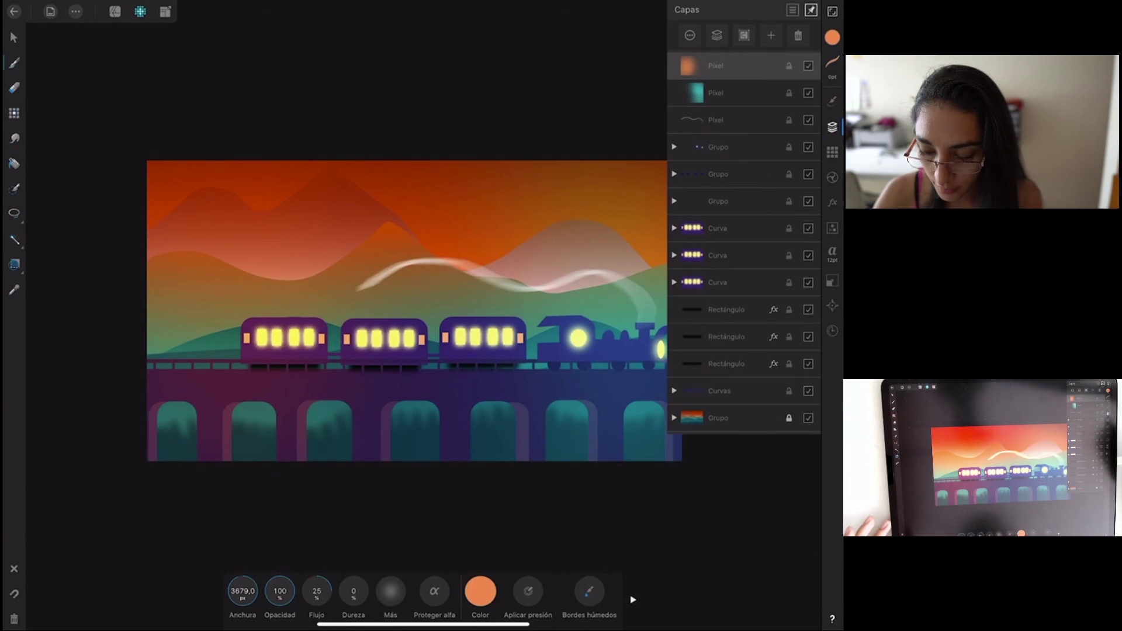
Add a Brillo/contraste adjustment with 25% brightness and 58% contrast.
left_click(832, 228)
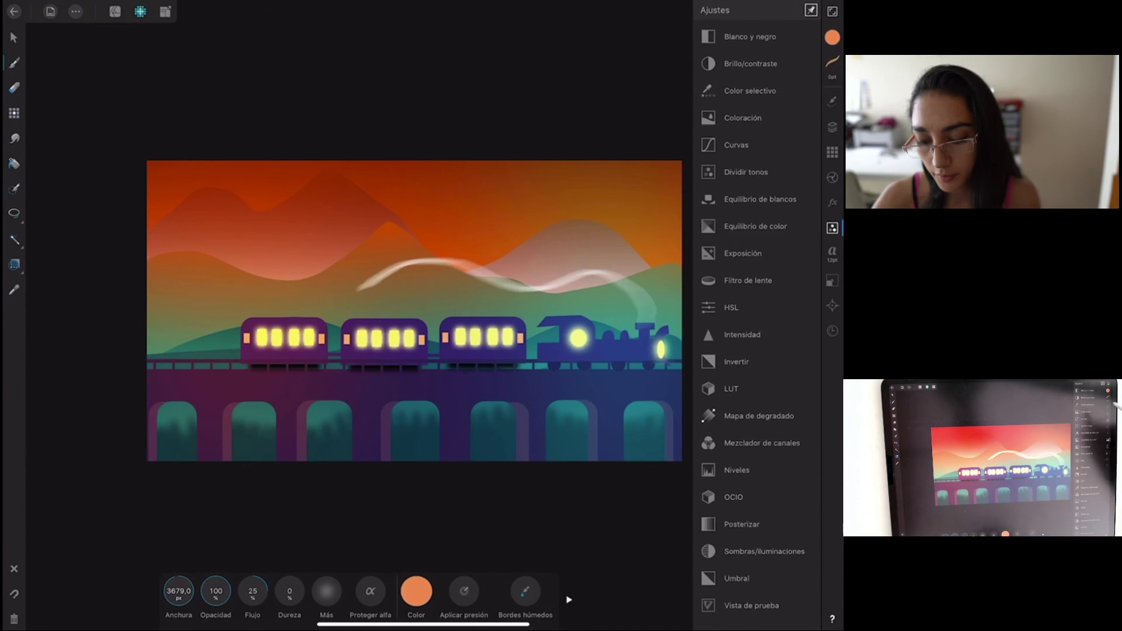
left_click(750, 63)
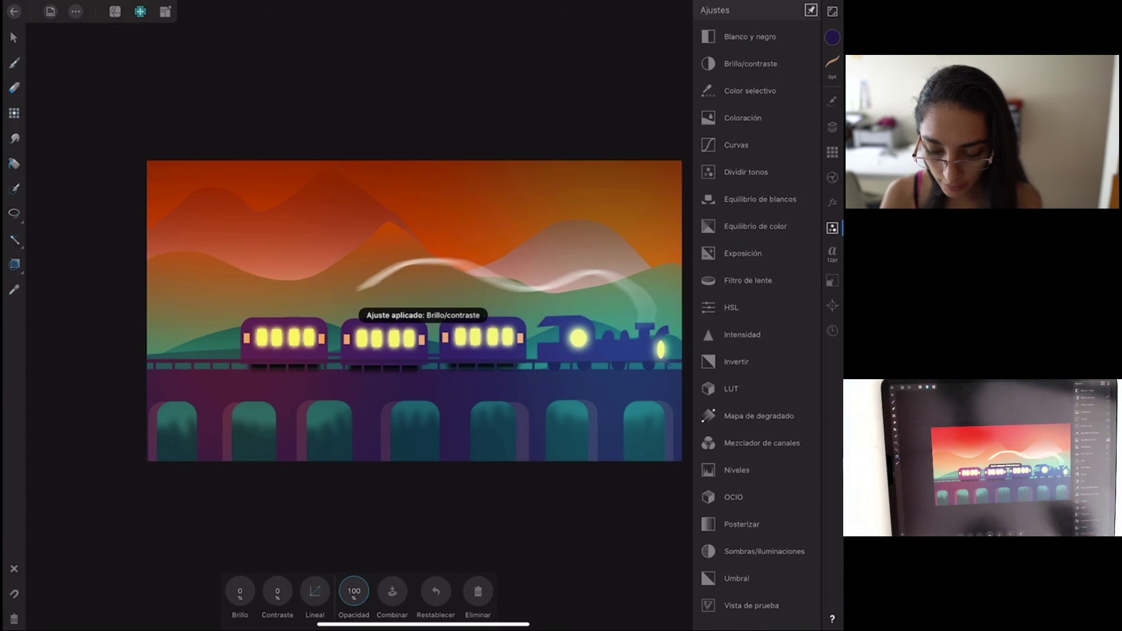
mouse_move(277, 591)
left_mouse_down()
mouse_move(333, 590)
mouse_move(300, 556)
left_mouse_up()
mouse_move(240, 590)
left_mouse_down()
mouse_move(275, 531)
mouse_move(231, 608)
mouse_move(238, 592)
mouse_move(287, 583)
left_mouse_up()
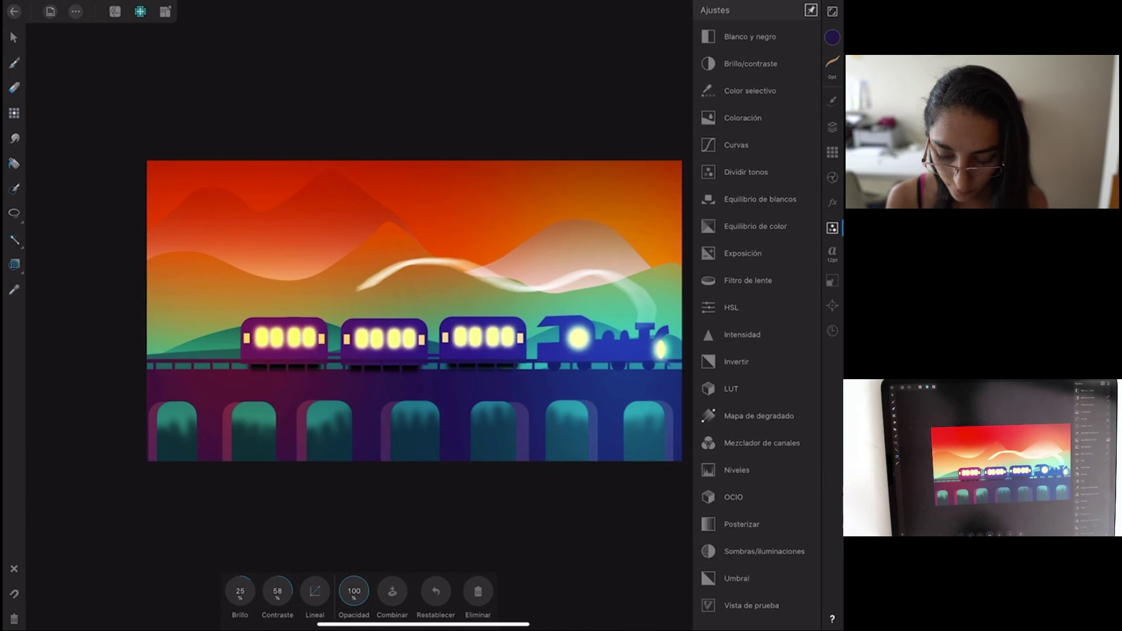
left_click(832, 228)
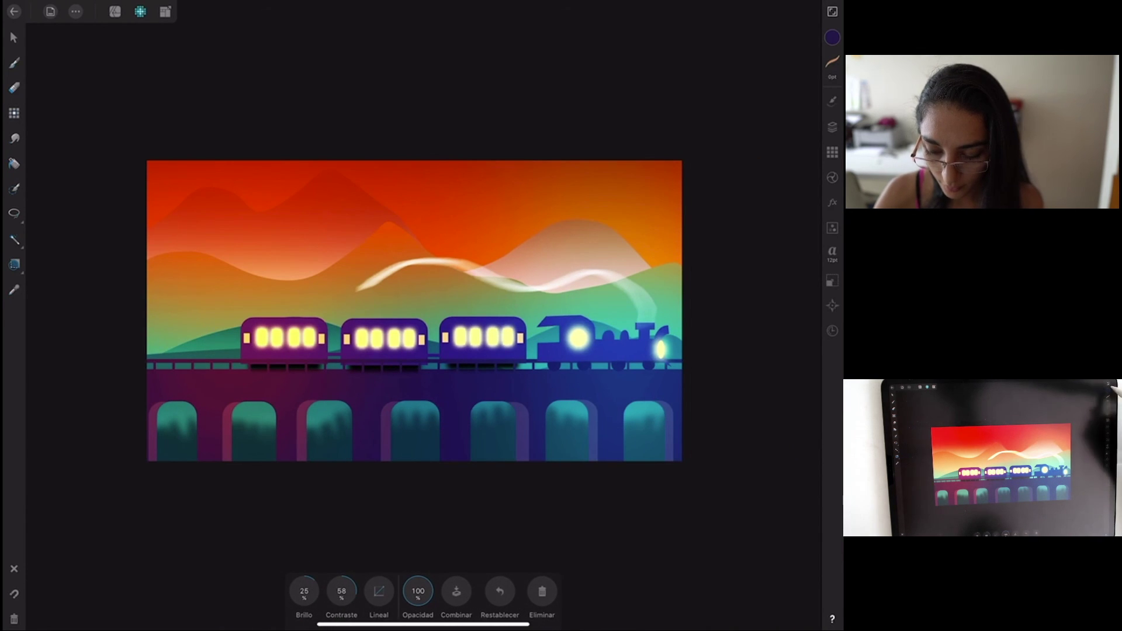
Toggle the adjustment's visibility to compare before and after, leaving it on.
left_click(831, 126)
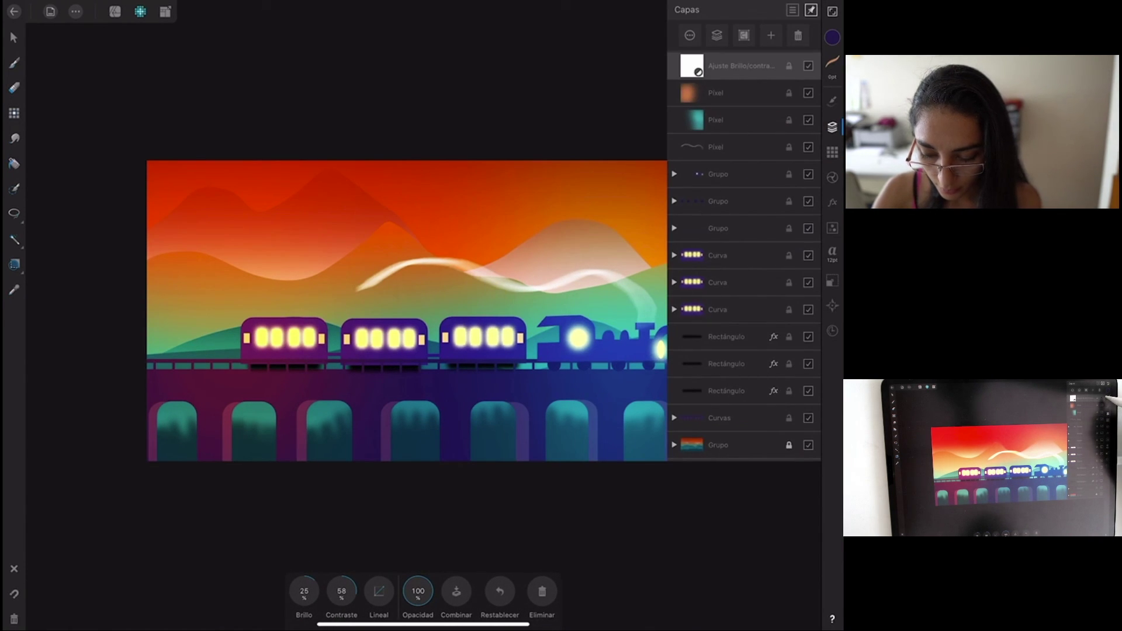
left_click(808, 66)
left_click(808, 66)
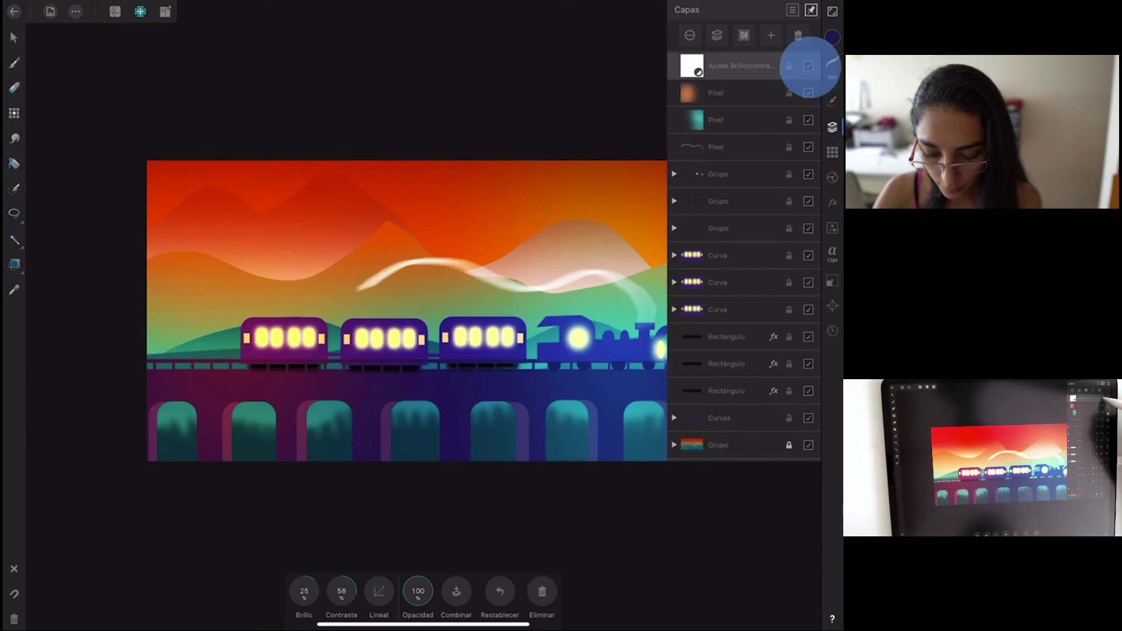
left_click(808, 66)
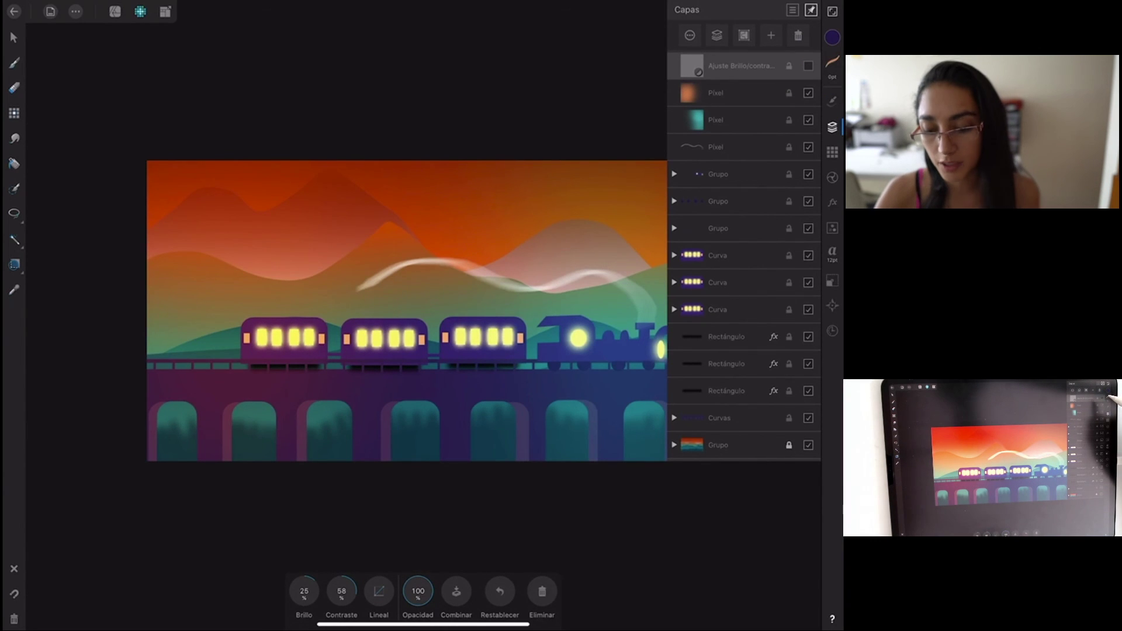
left_click(808, 66)
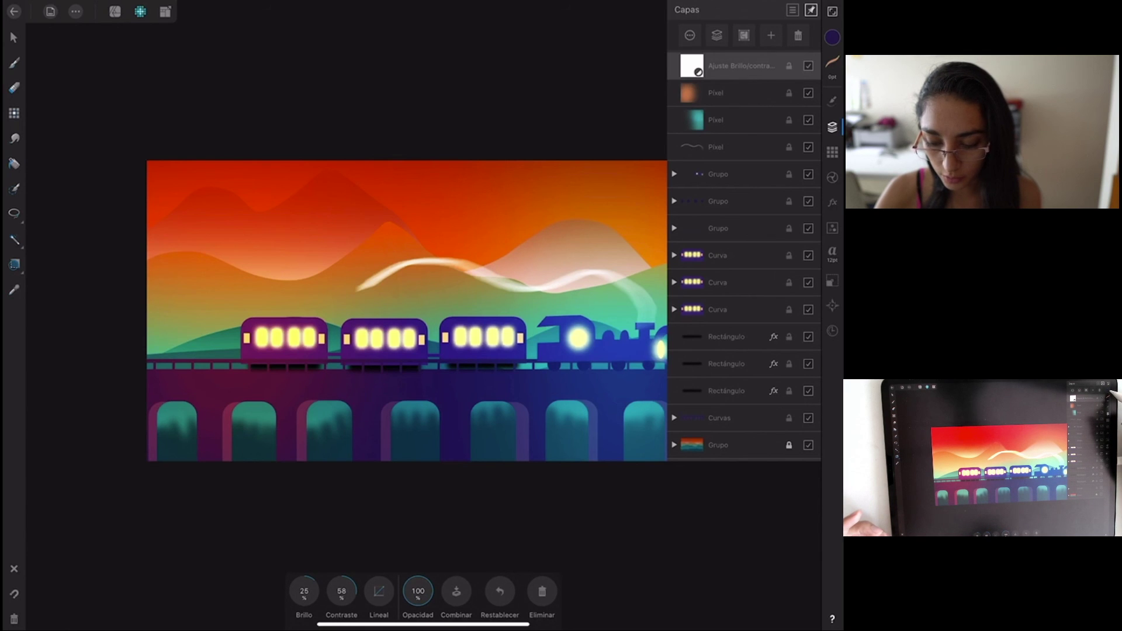
left_click(831, 37)
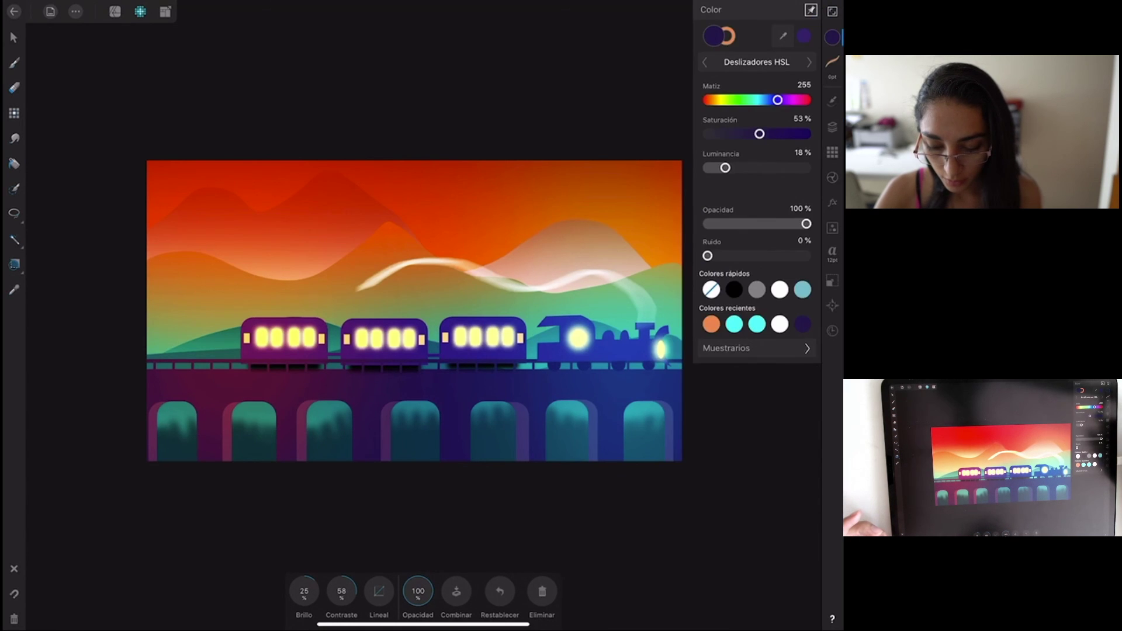
left_click(831, 37)
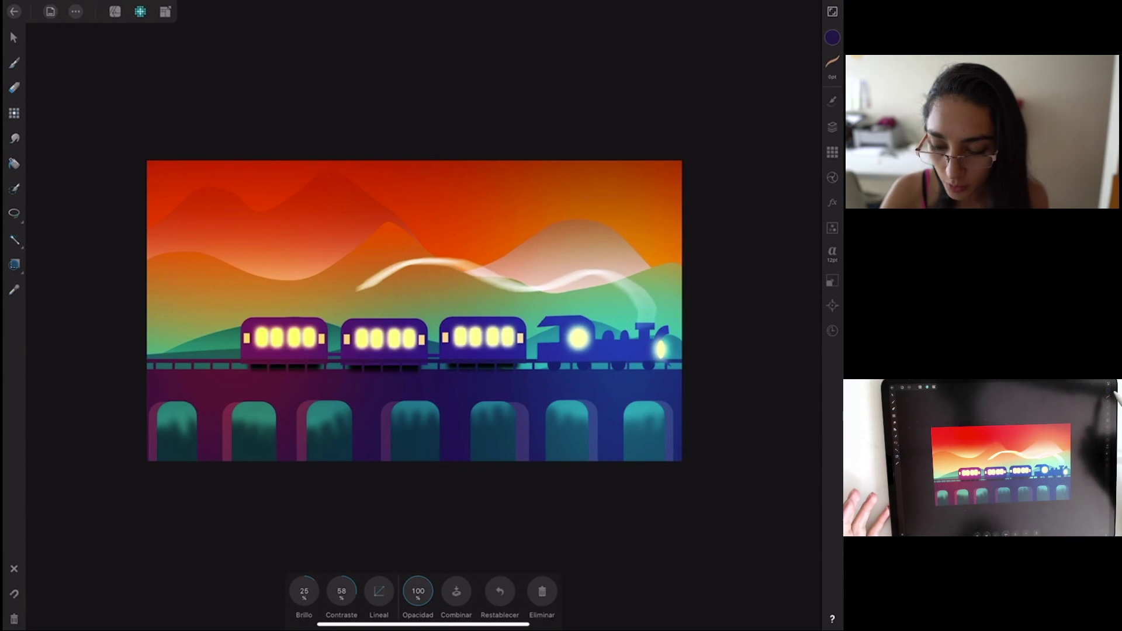
left_click(832, 127)
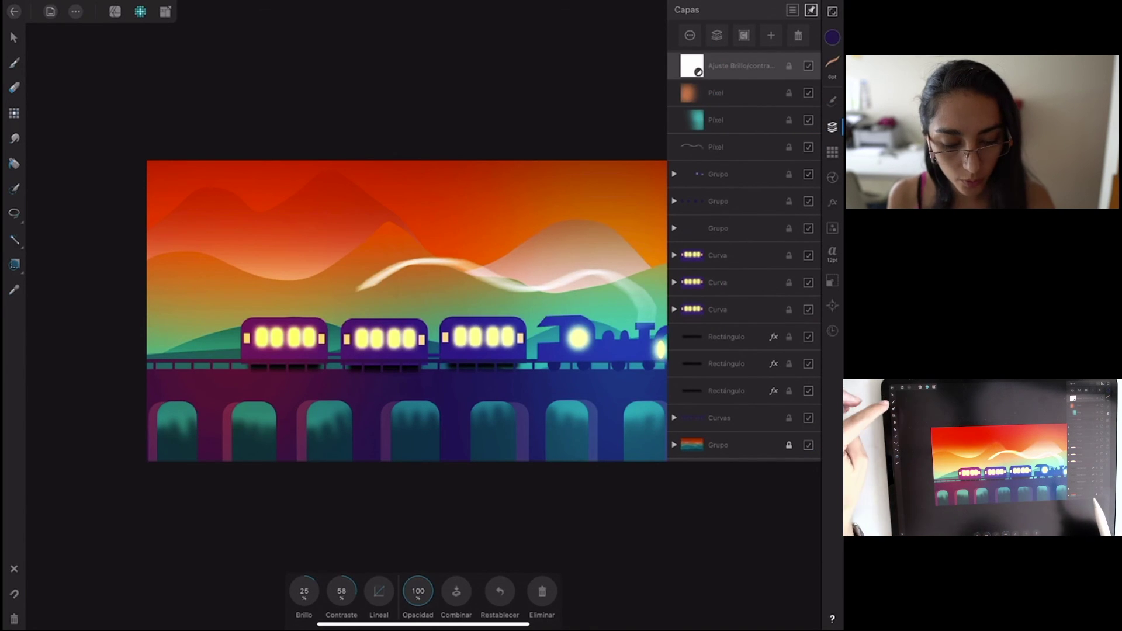
Paint across the left, middle and right sky with a soft brush to mask the Brillo/contraste boost.
left_click(14, 88)
mouse_move(514, 245)
left_mouse_down()
mouse_move(570, 225)
mouse_move(432, 249)
left_mouse_up()
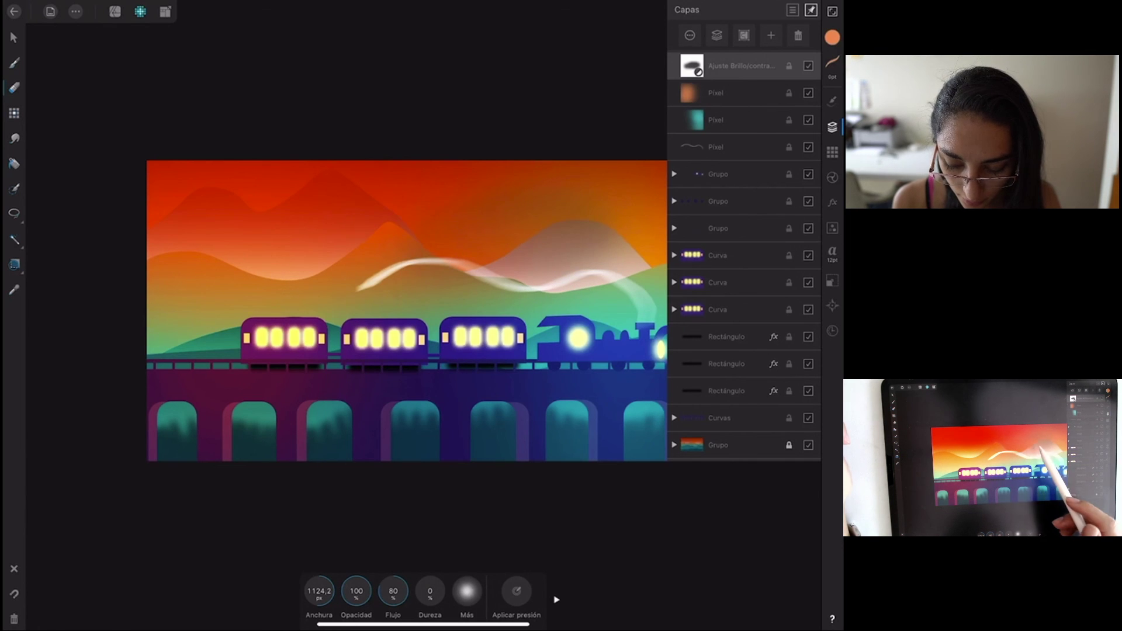
mouse_move(555, 238)
left_mouse_down()
mouse_move(526, 175)
mouse_move(442, 182)
mouse_move(396, 235)
mouse_move(345, 268)
mouse_move(368, 192)
mouse_move(366, 148)
mouse_move(233, 159)
mouse_move(203, 183)
mouse_move(160, 283)
mouse_move(218, 160)
mouse_move(213, 286)
mouse_move(298, 257)
mouse_move(413, 275)
mouse_move(646, 253)
left_mouse_up()
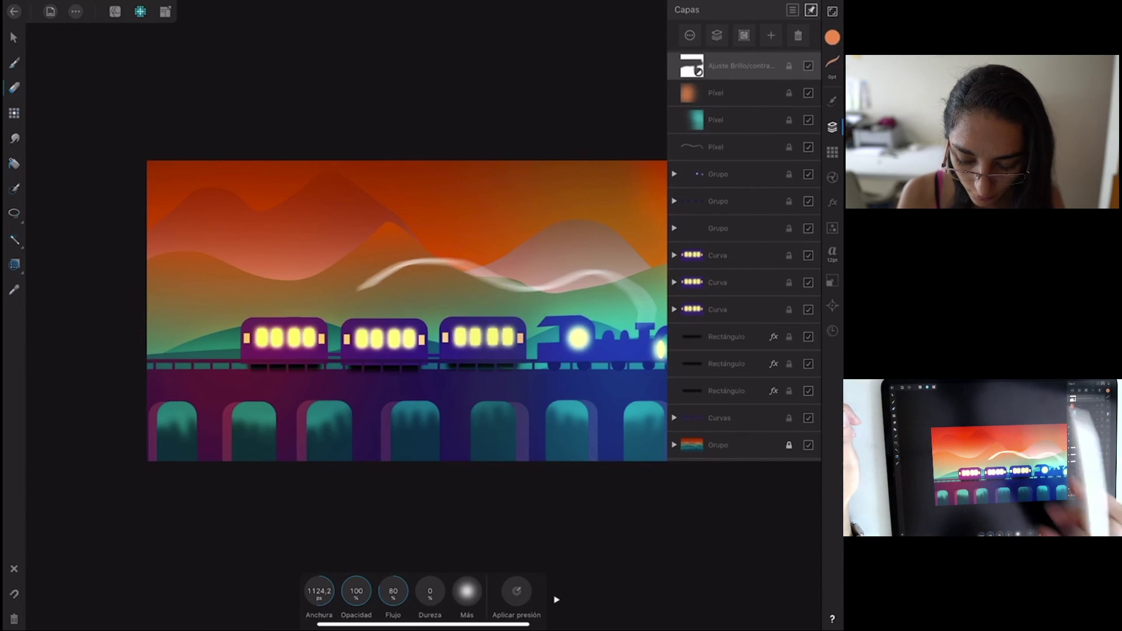
scroll(476, 313, "down", 3)
mouse_move(637, 255)
left_mouse_down()
mouse_move(596, 271)
mouse_move(539, 245)
mouse_move(373, 228)
left_mouse_up()
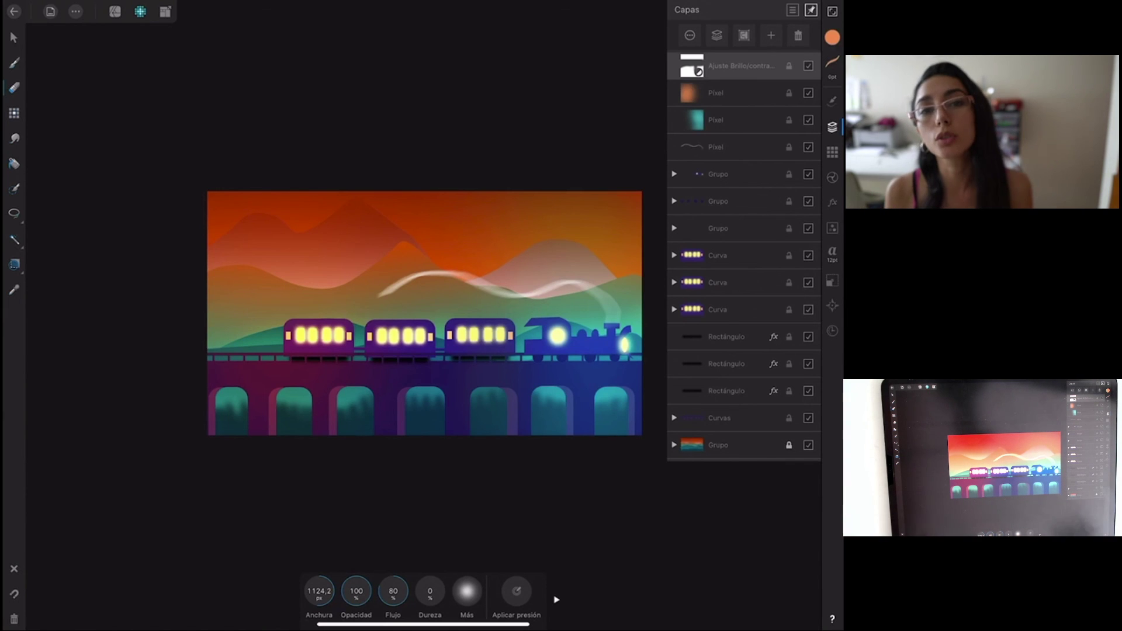
Hide the Brillo/contraste adjustment to compare before and after, and zoom the canvas.
left_click(808, 65)
left_click(739, 66)
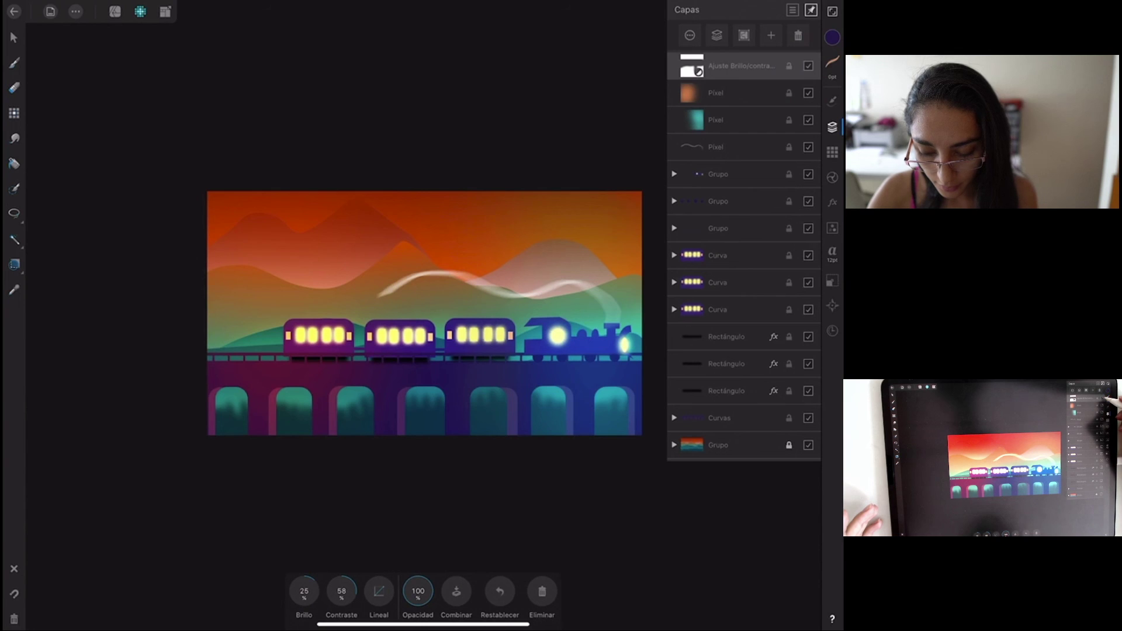
left_click(808, 65)
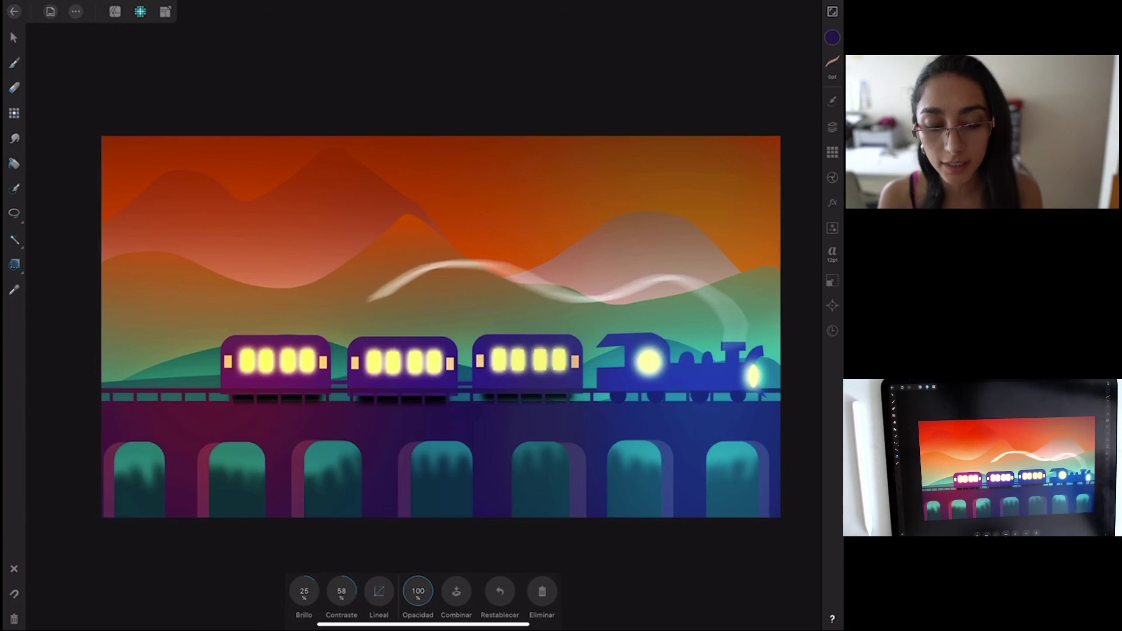
scroll(584, 374, "up", 2)
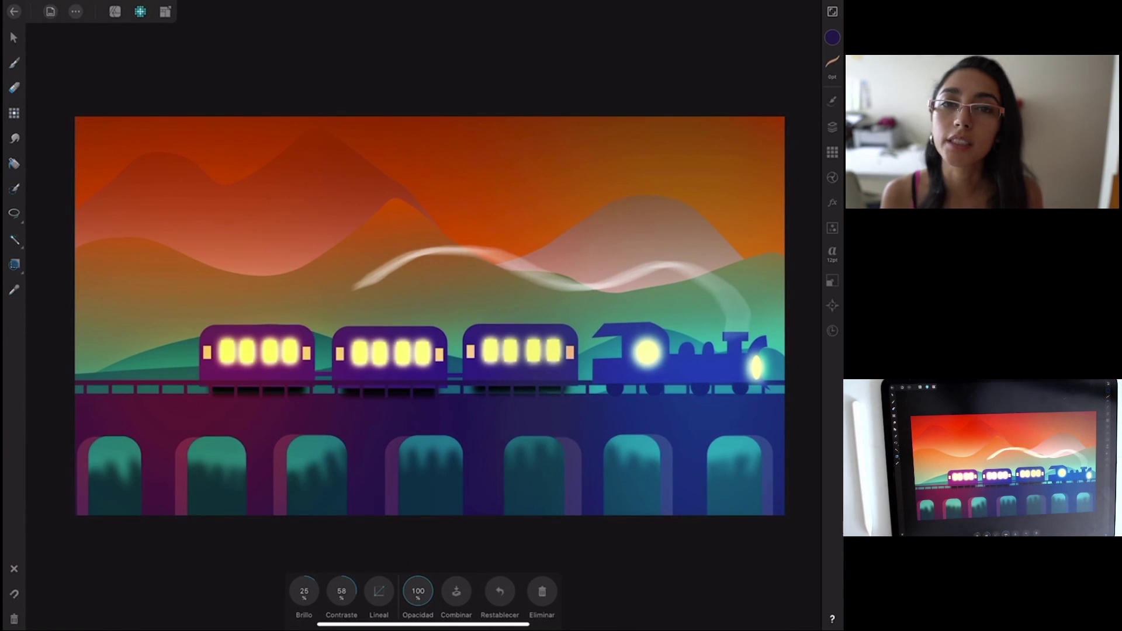